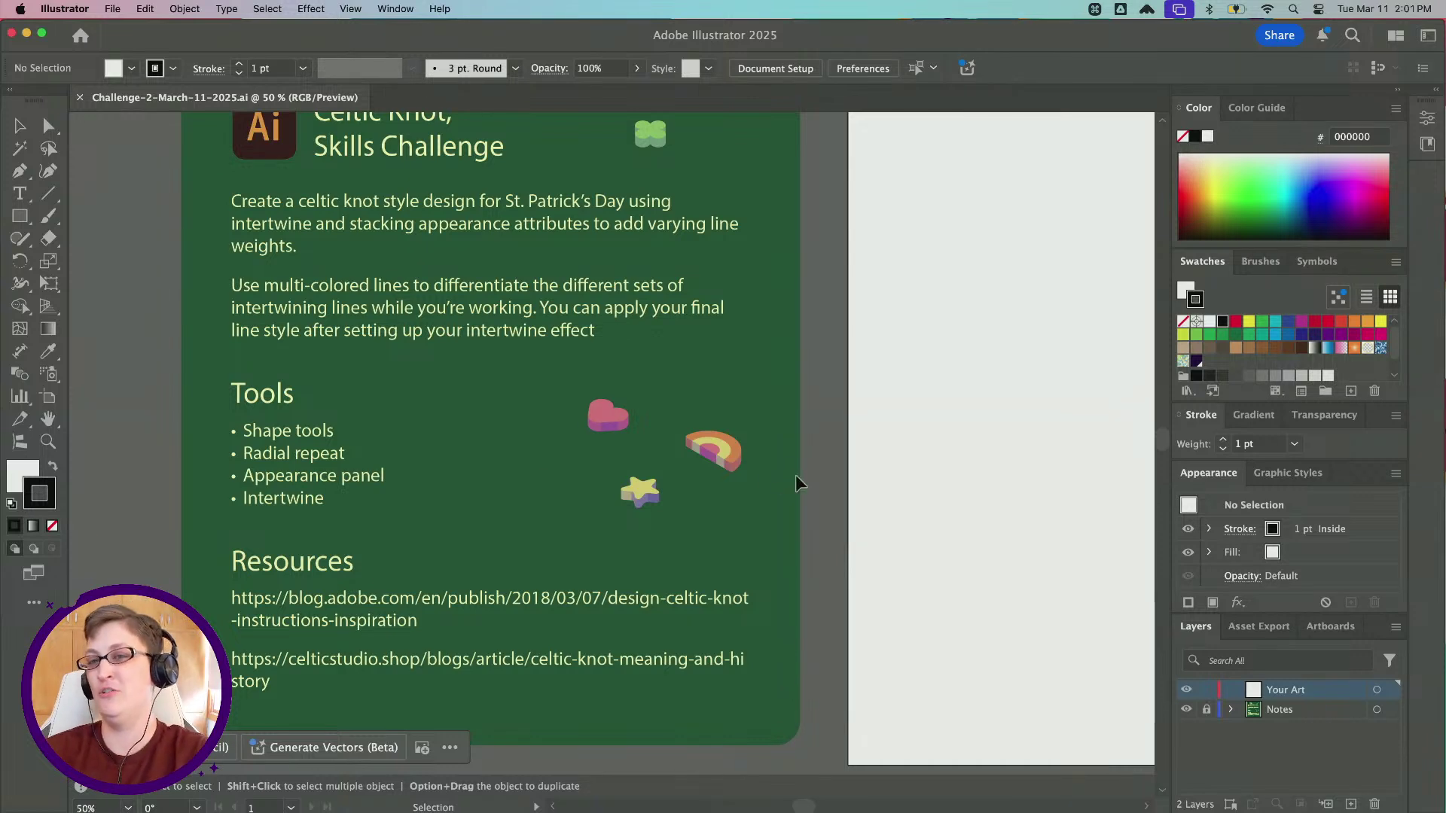
Draw a circle slightly above the middle of the blank artboard with the Ellipse tool
scroll(795, 482, right, 6)
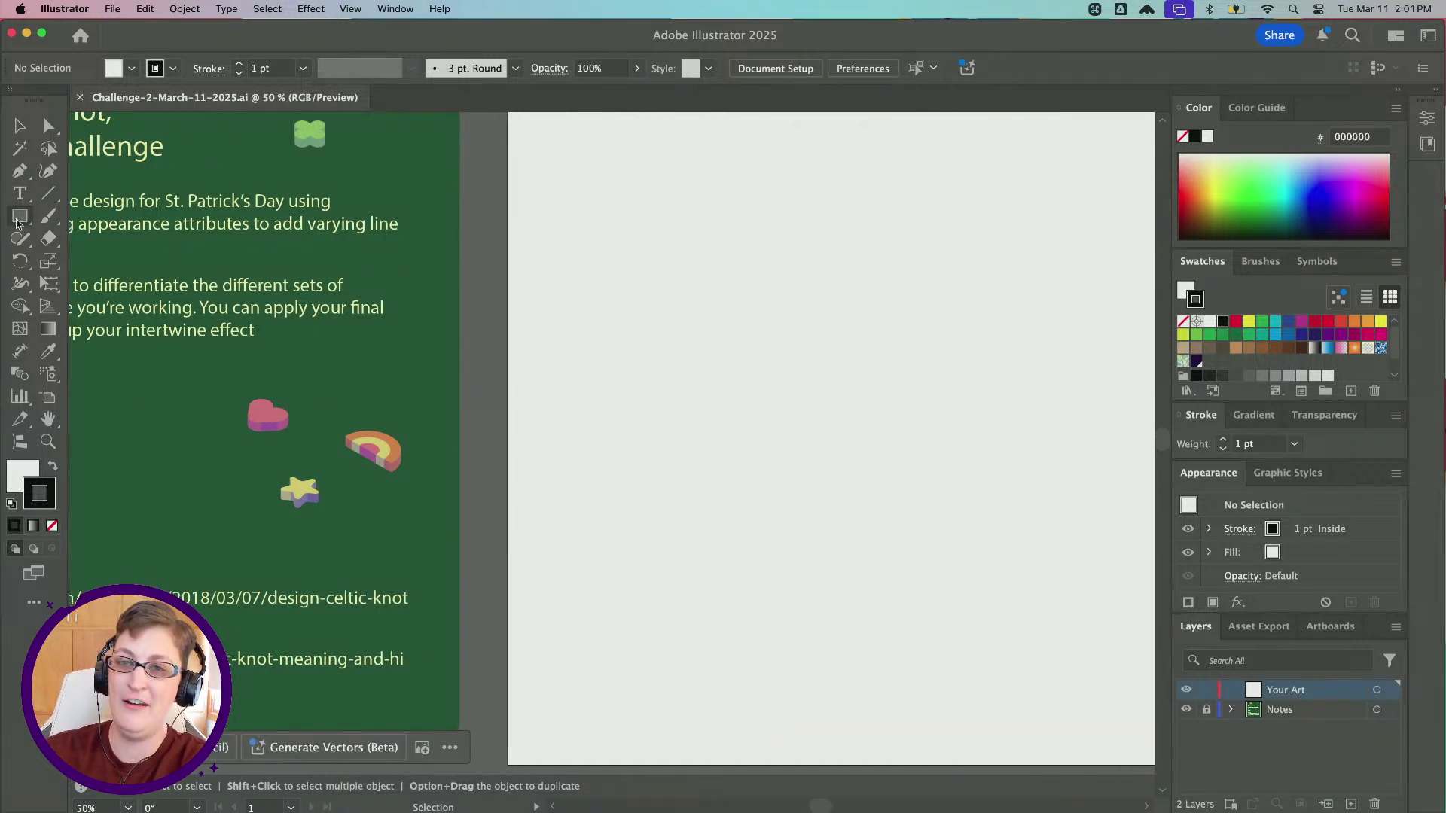
click(22, 220)
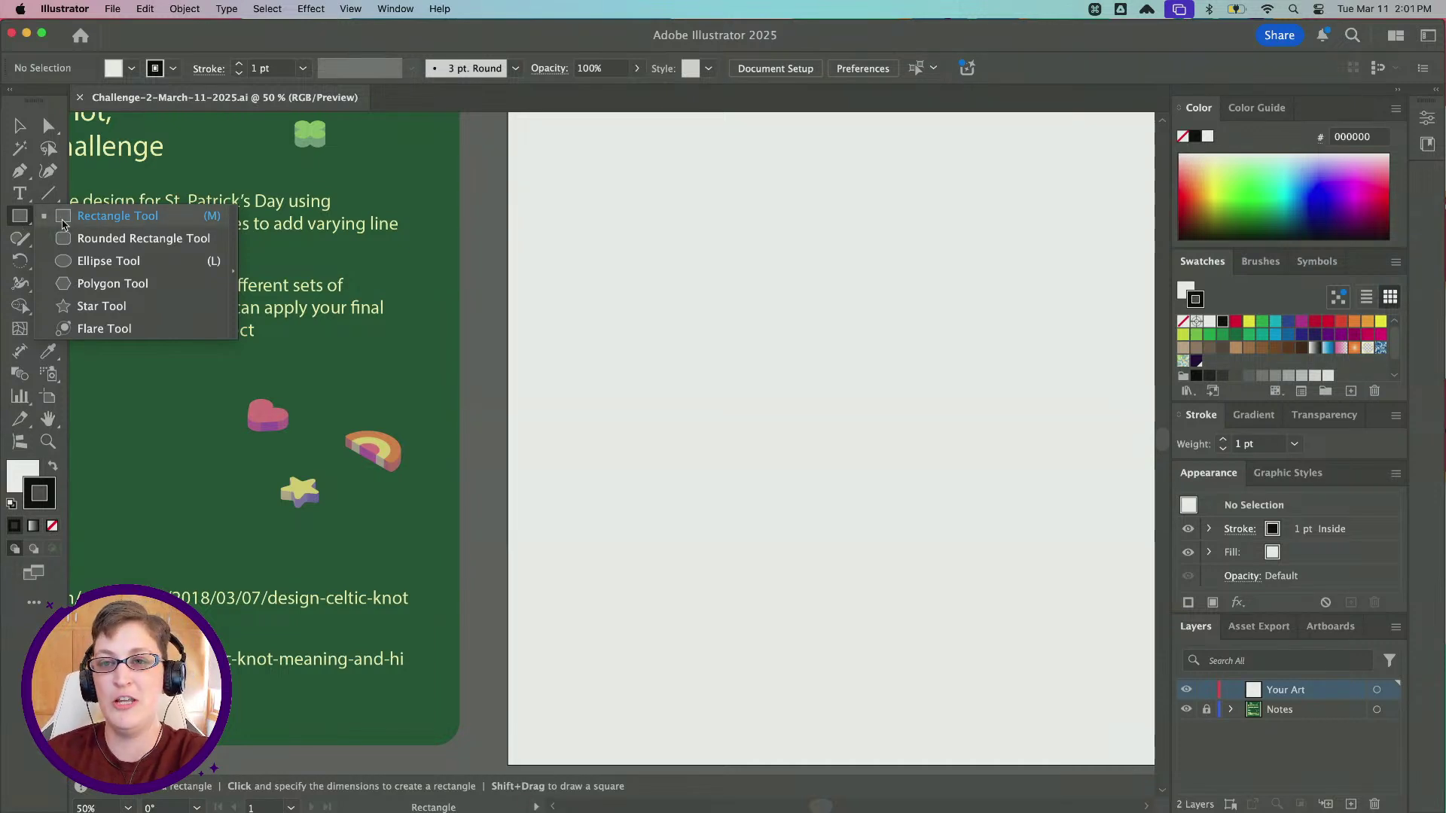
click(83, 261)
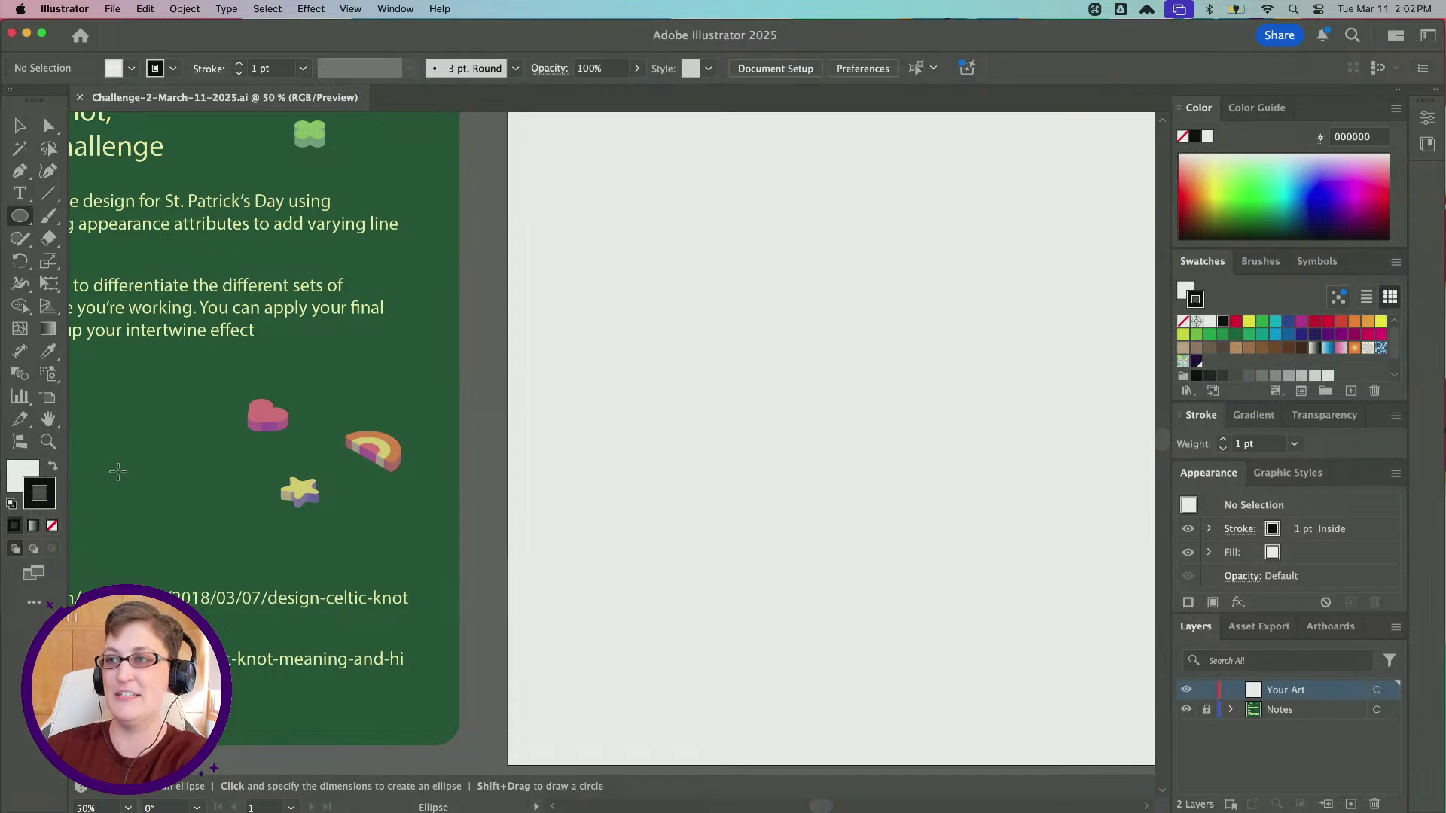
scroll(420, 316, right, 4)
scroll(420, 317, right, 5)
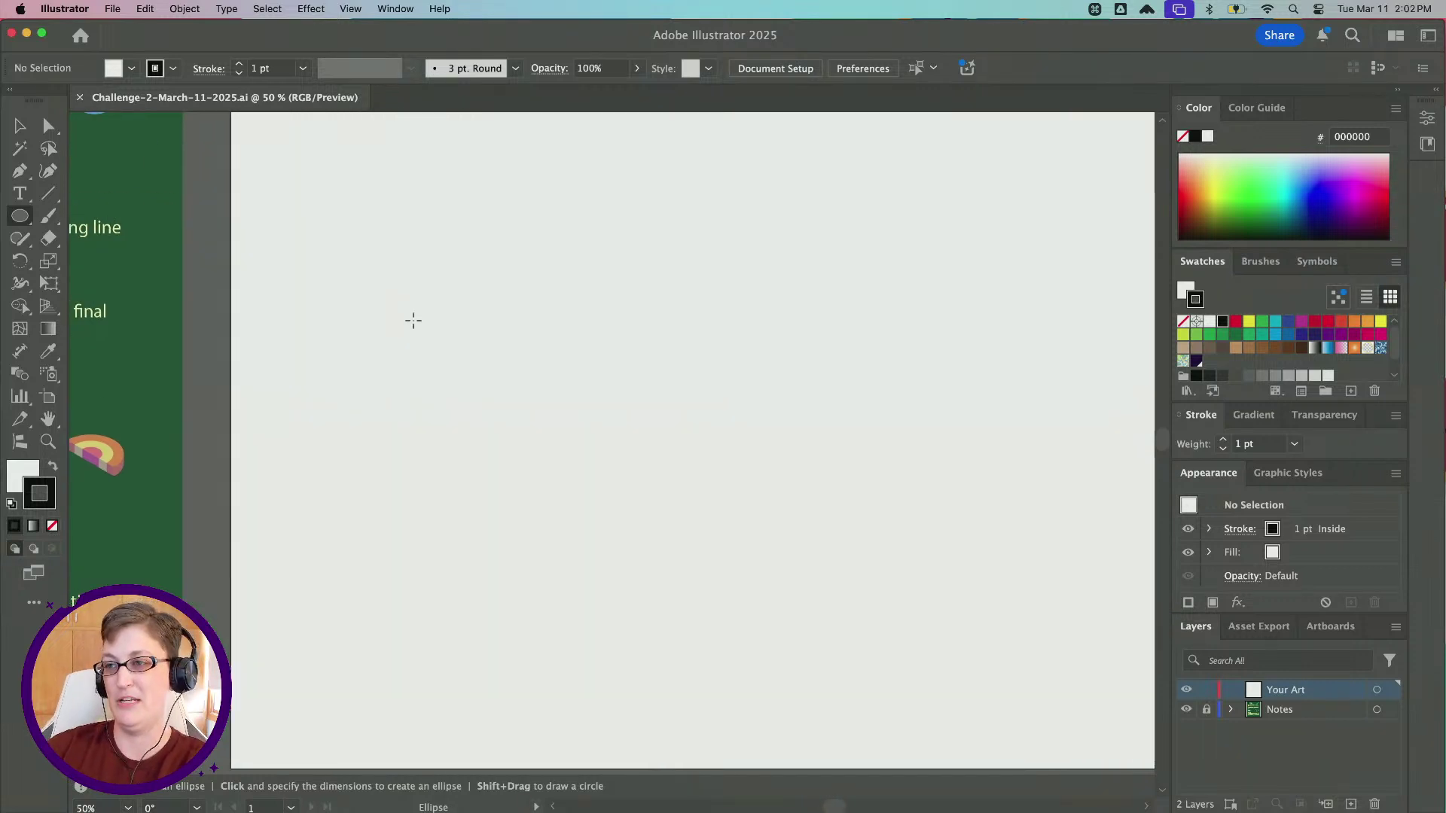
scroll(417, 319, down, 1)
scroll(414, 321, right, 1)
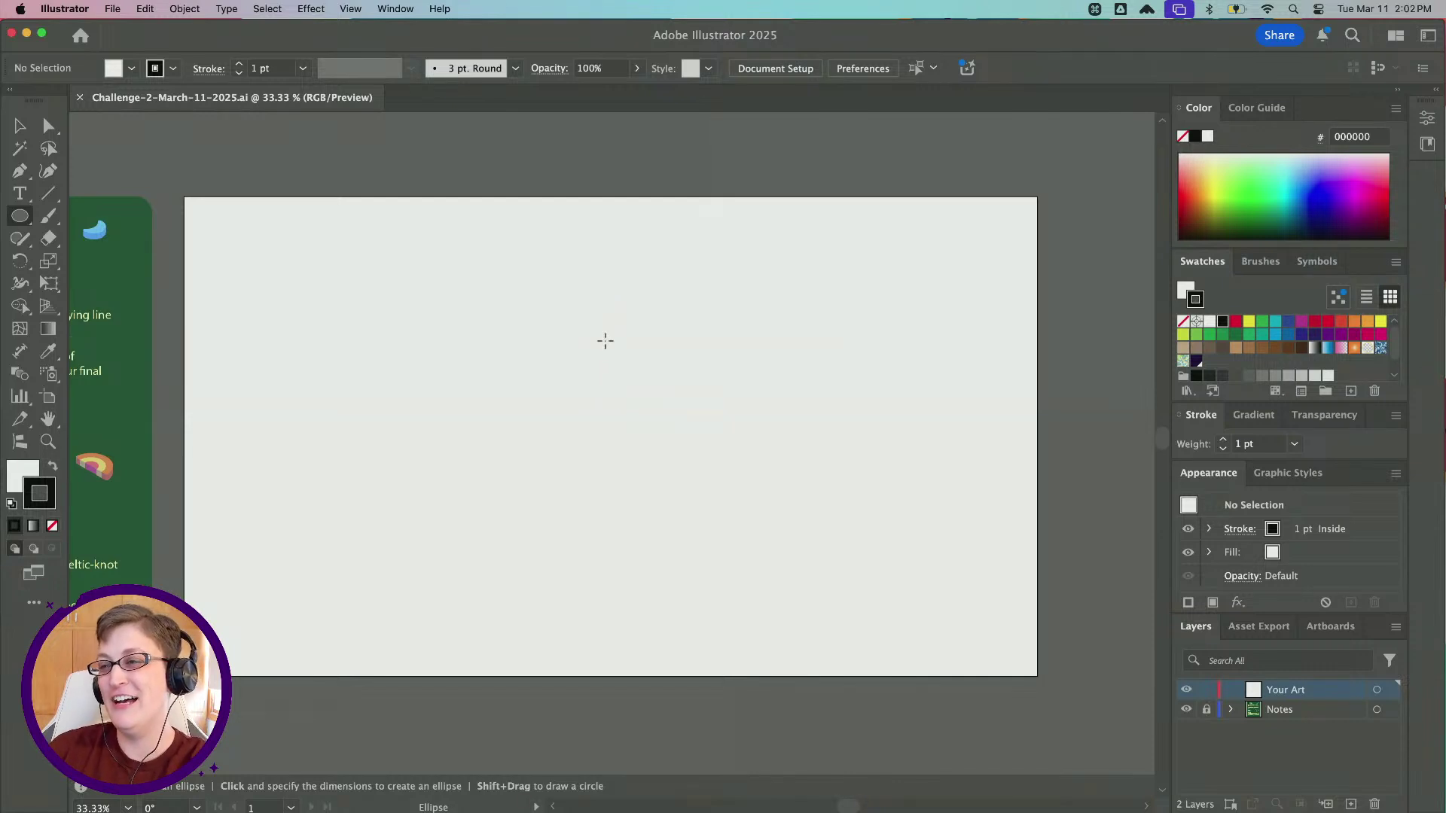
click(386, 9)
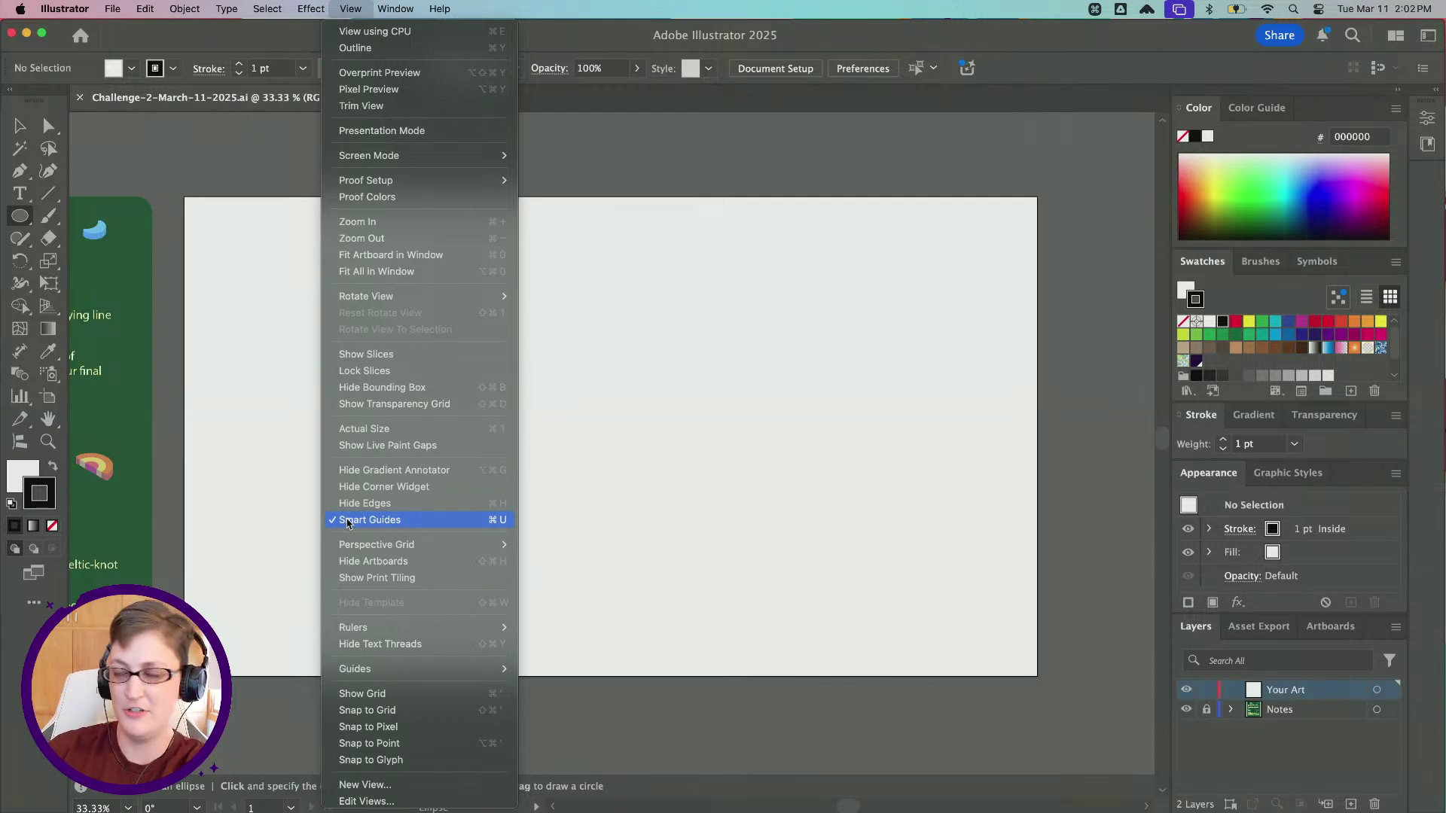
click(588, 293)
drag(562, 294, 744, 414)
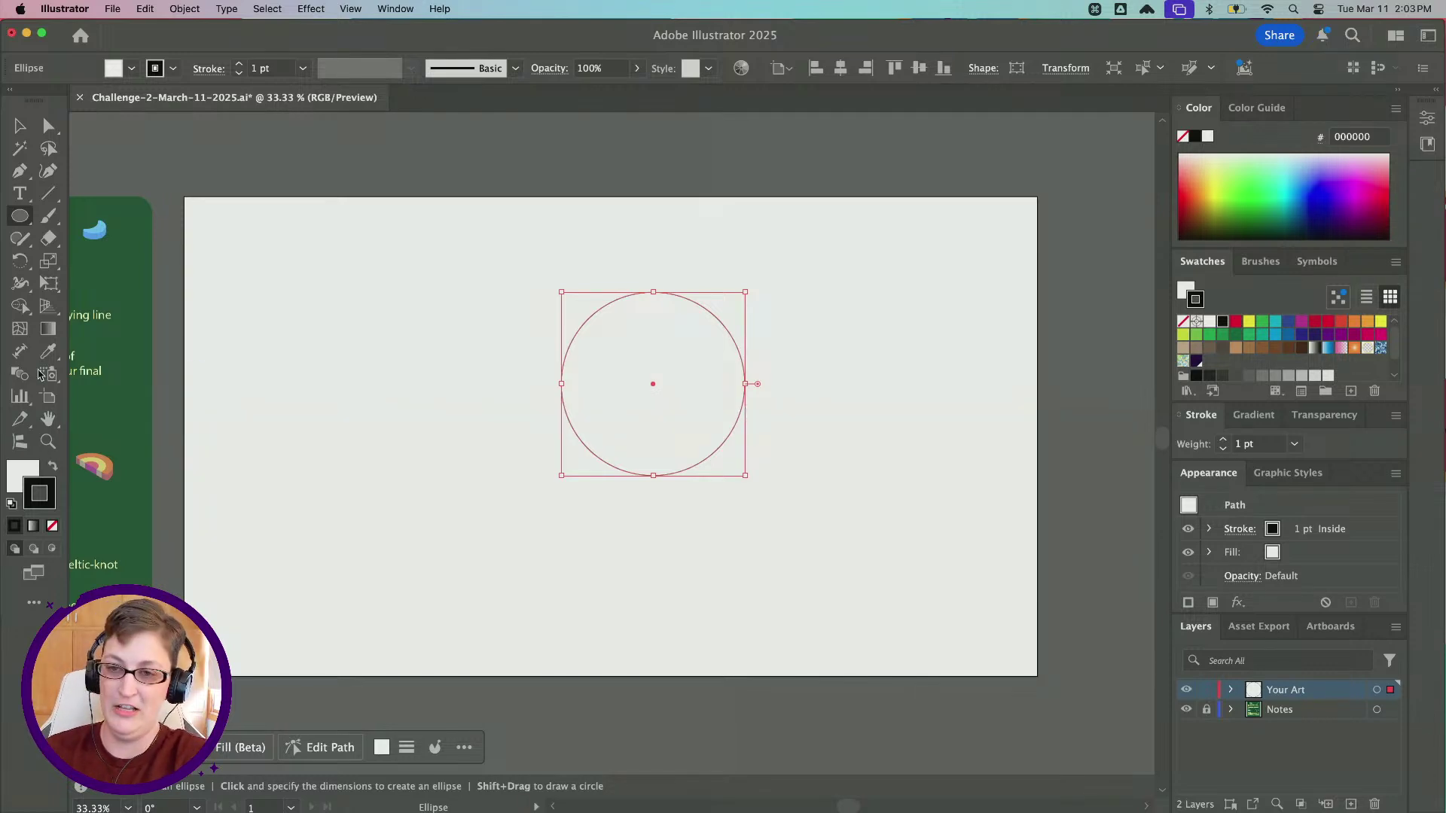
Set the circle's fill to None and keep its stroke black
click(26, 475)
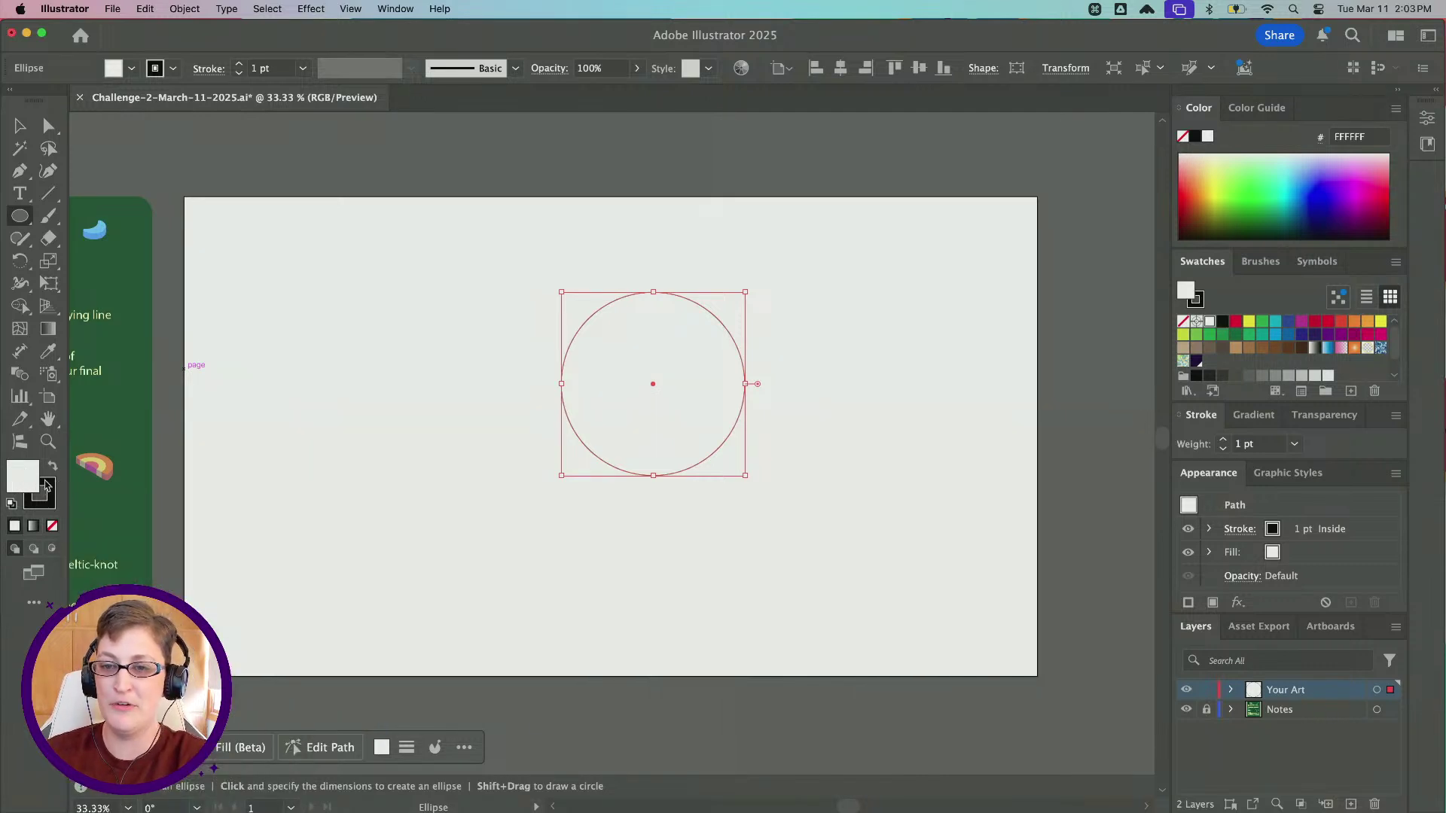
click(45, 482)
click(25, 472)
click(53, 467)
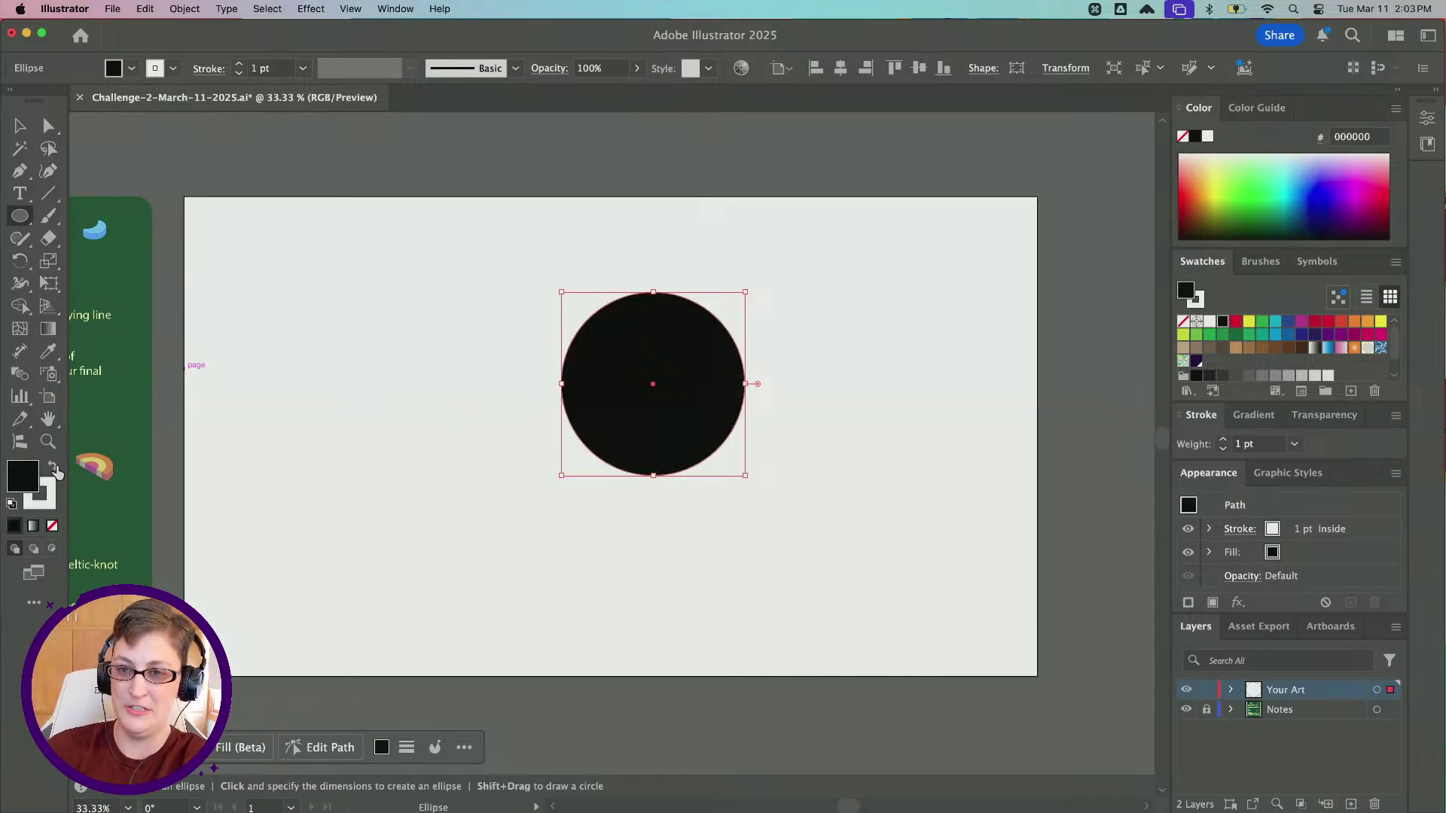
click(53, 467)
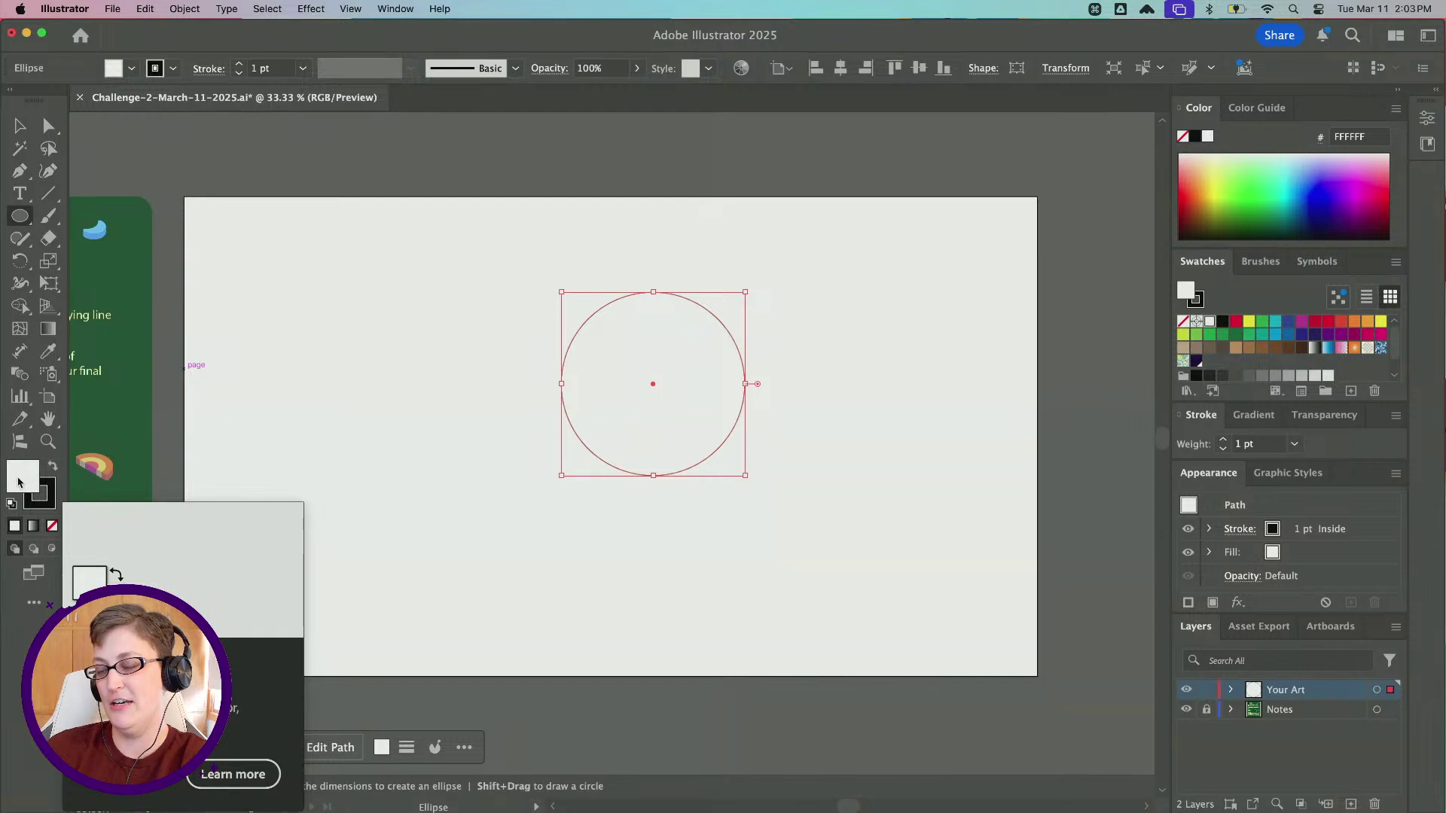
click(1182, 322)
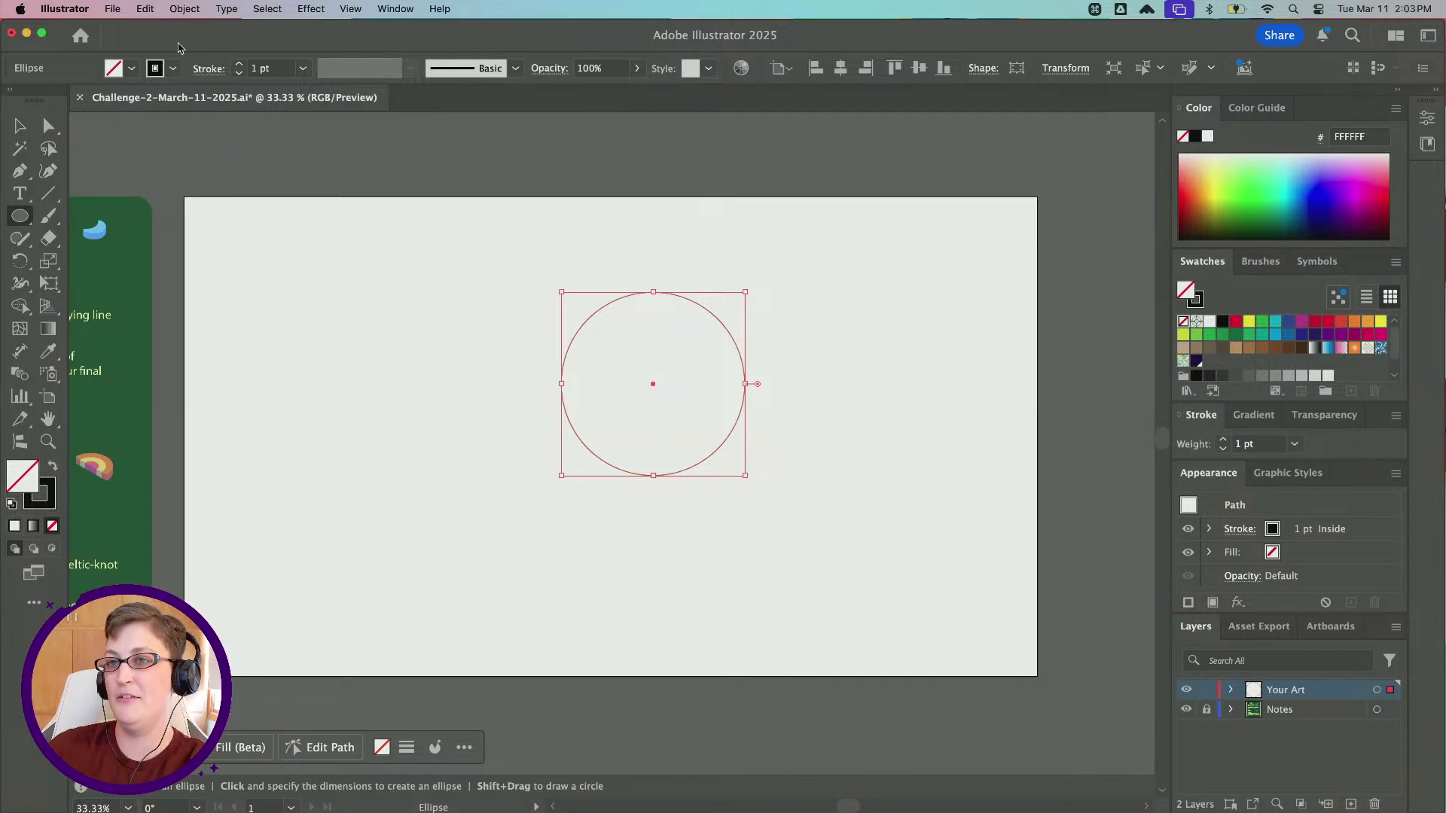
Increase the circle's stroke weight to 30 pt
click(1180, 416)
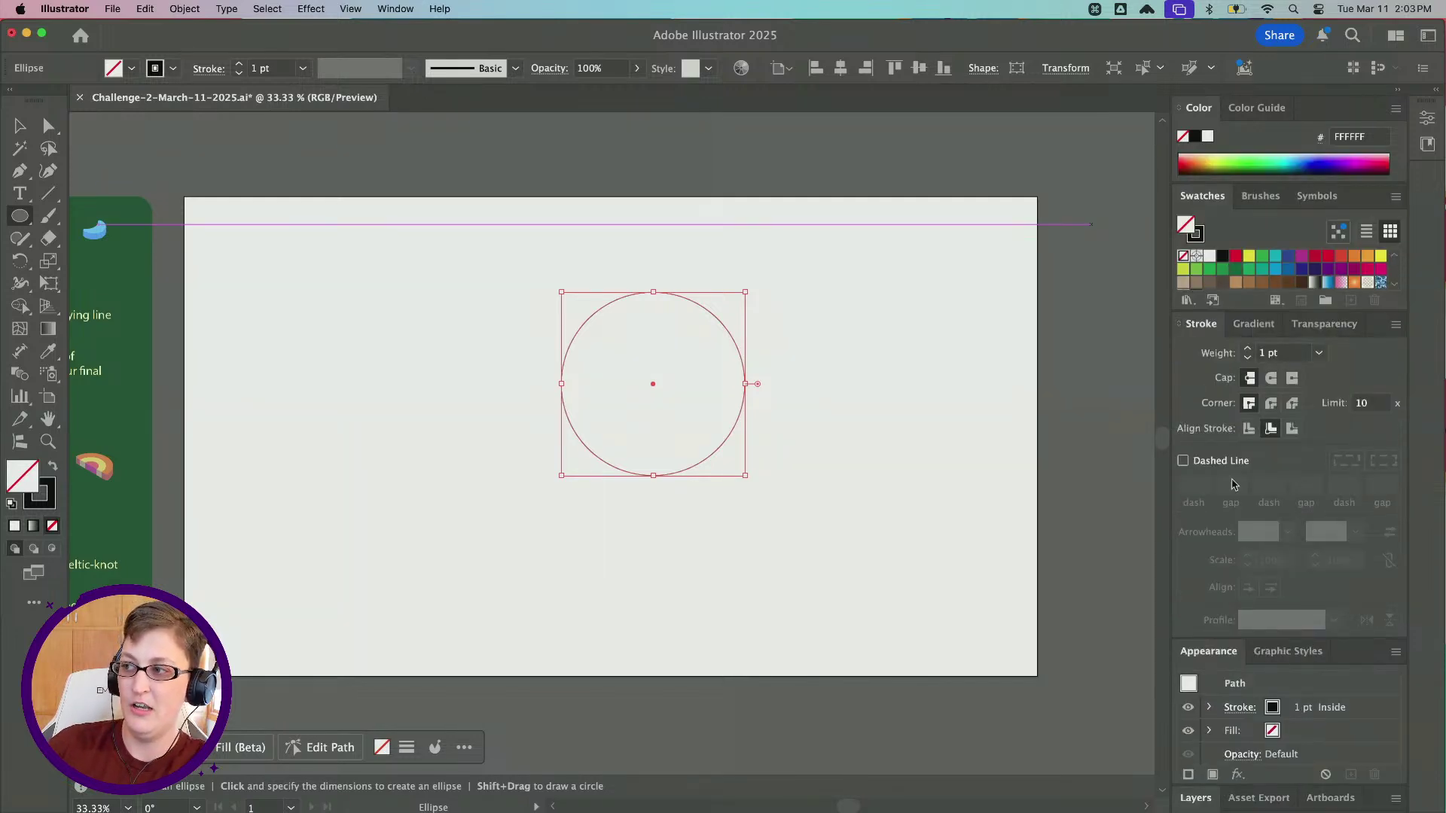
click(207, 73)
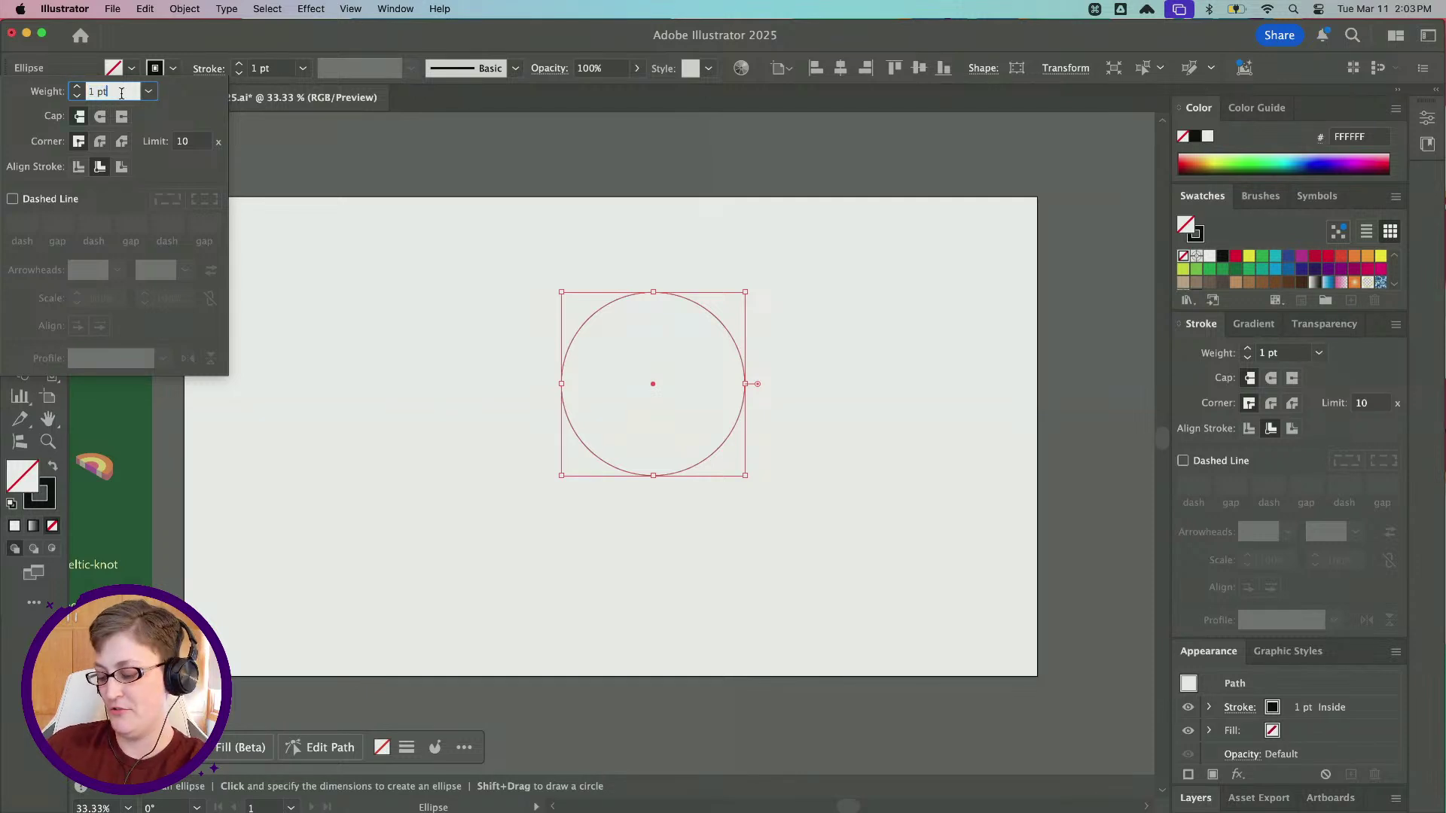
key(Up)
key(Up)
key(Up)
key(Up)
key(Up)
key(Up)
key(Up)
key(Up)
key(Up)
key(Up)
key(Up)
key(Up)
key(Up)
key(Up)
key(Up)
key(Up)
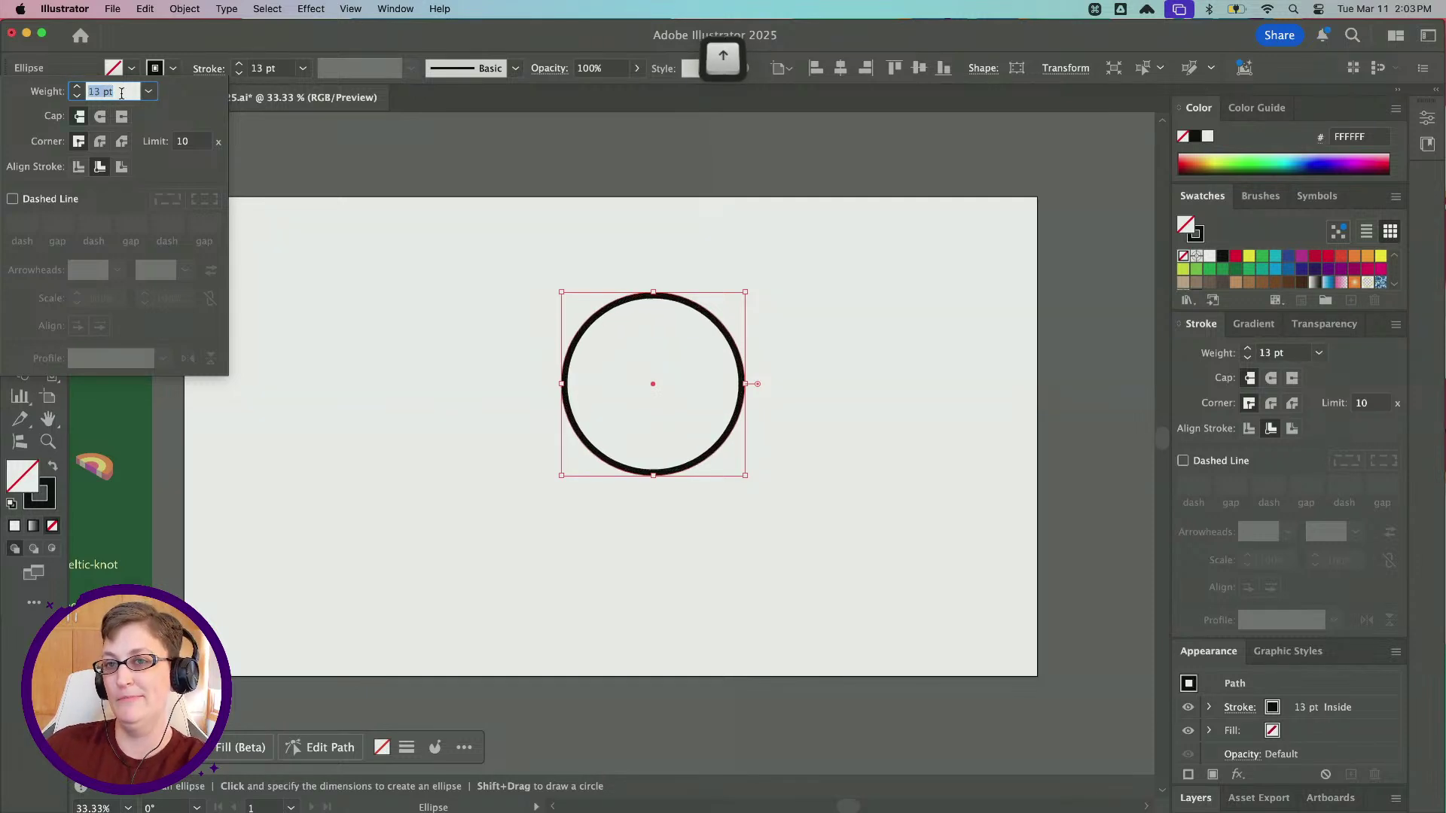
key(Up)
key(Up)
key(Up)
key(Up)
key(Up)
key(Up)
key(Up)
key(Up)
key(Up)
key(Up)
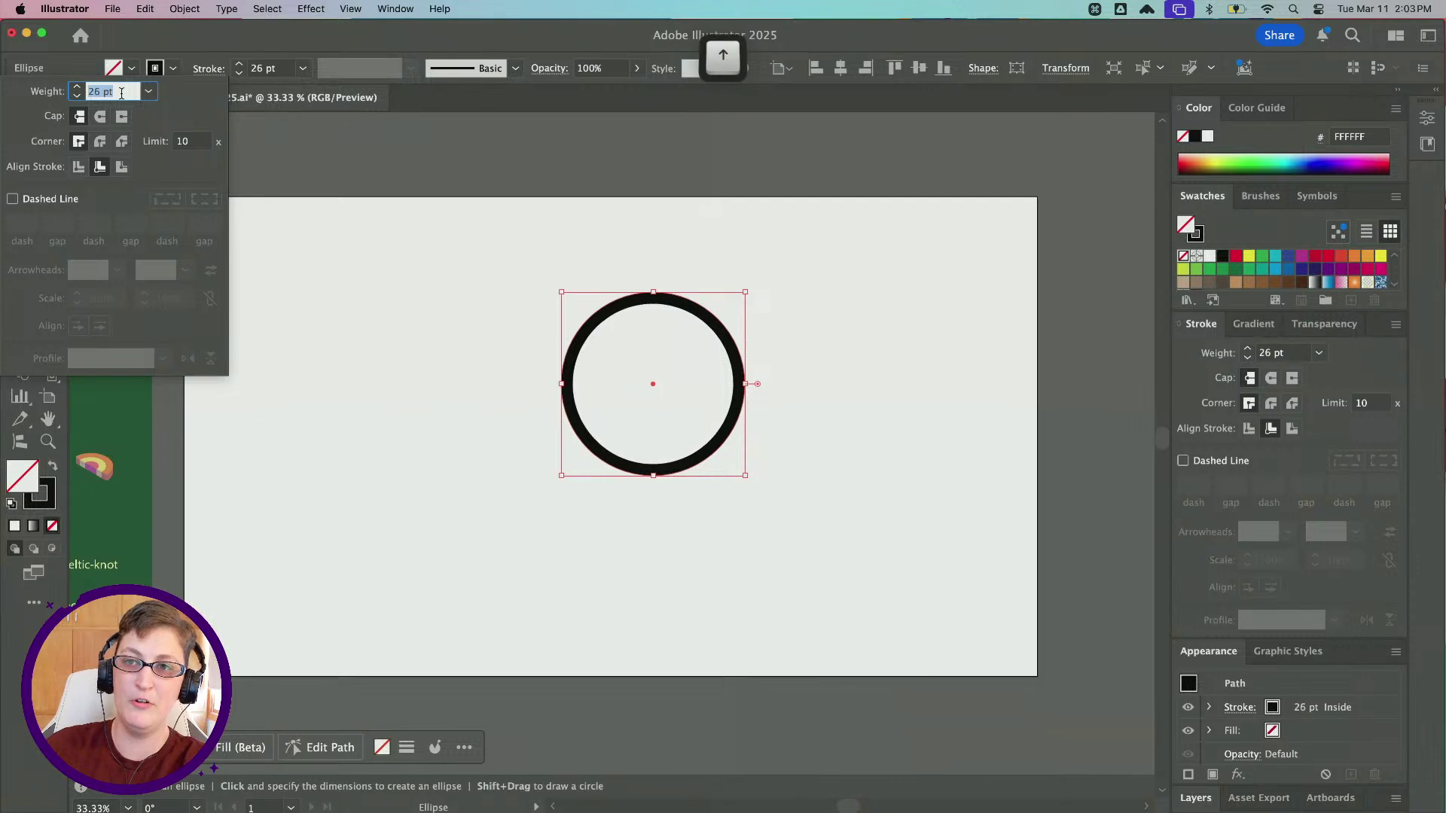
key(Up)
key(Up)
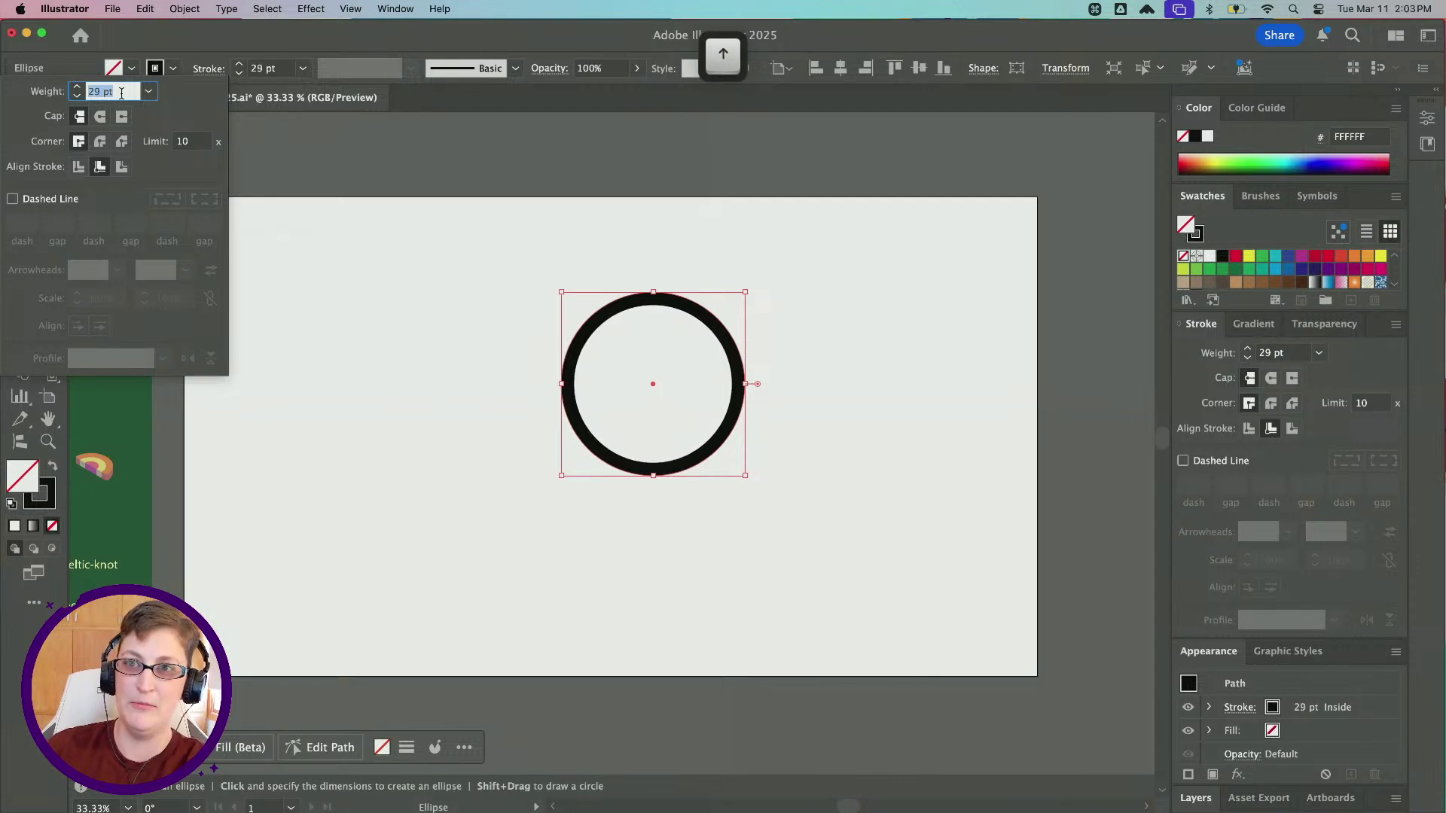
key(Up)
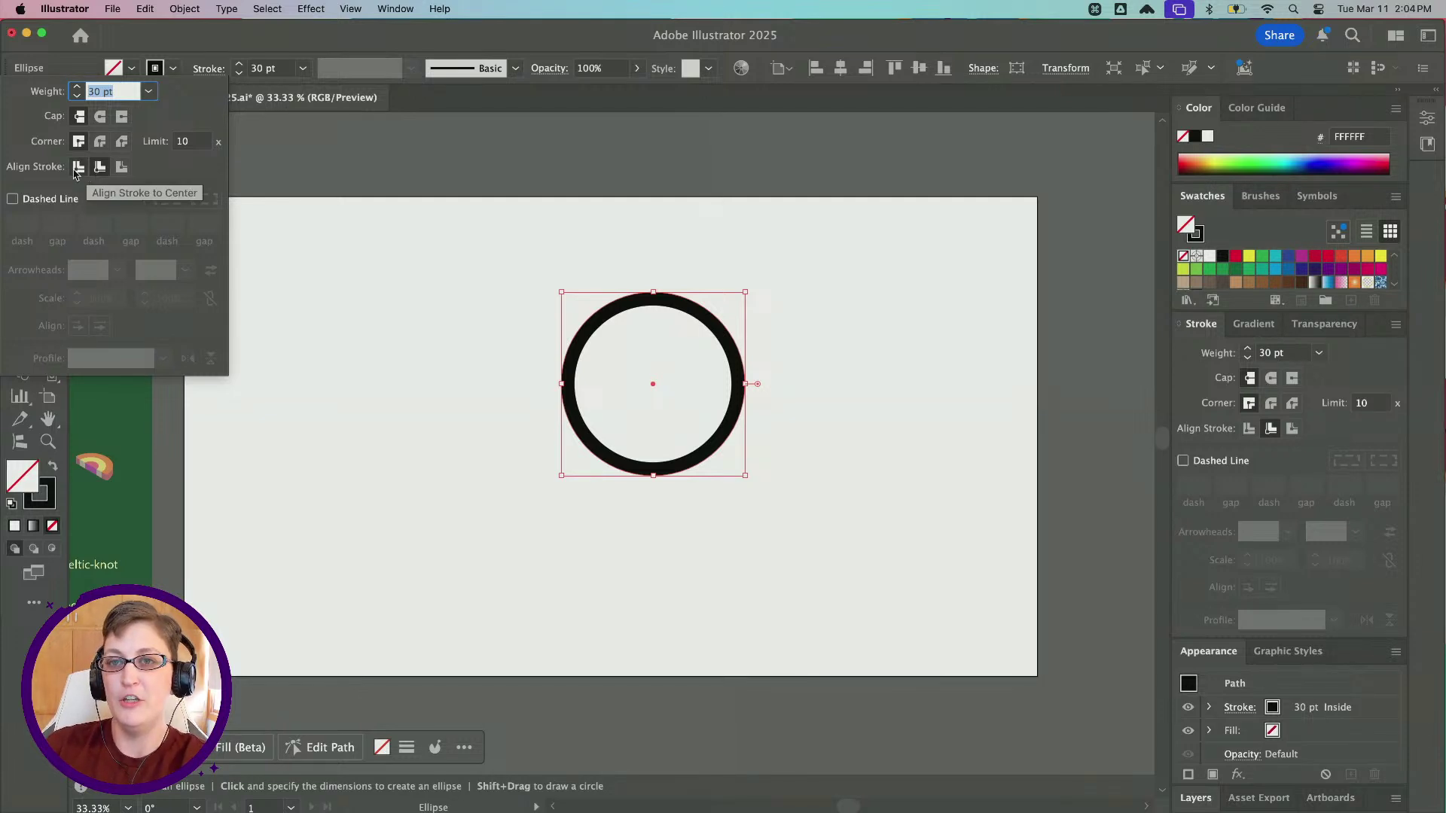
Compare the outside and inside stroke alignments on the circle and set the stroke to align to the center
click(121, 167)
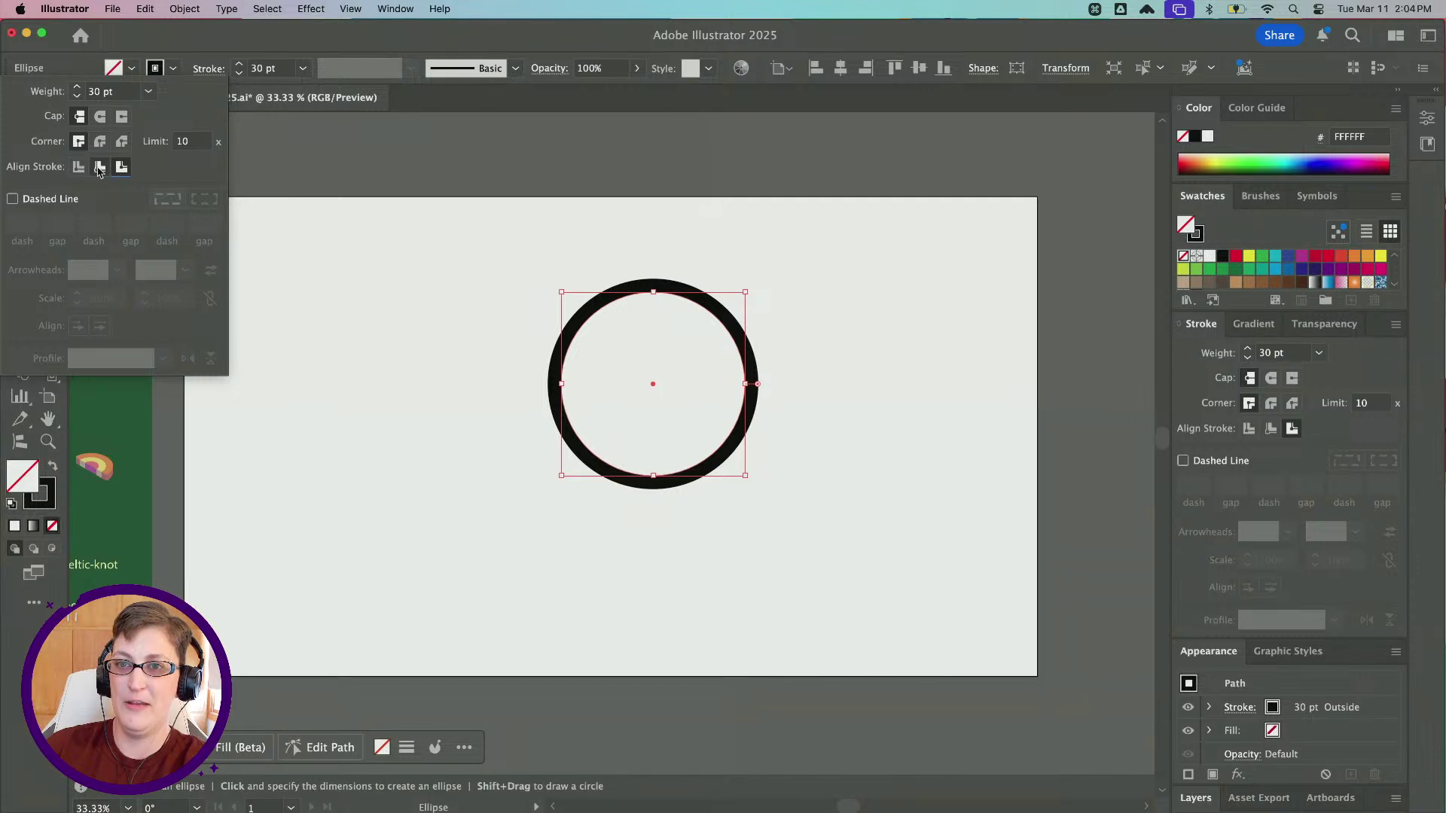
click(101, 169)
click(120, 167)
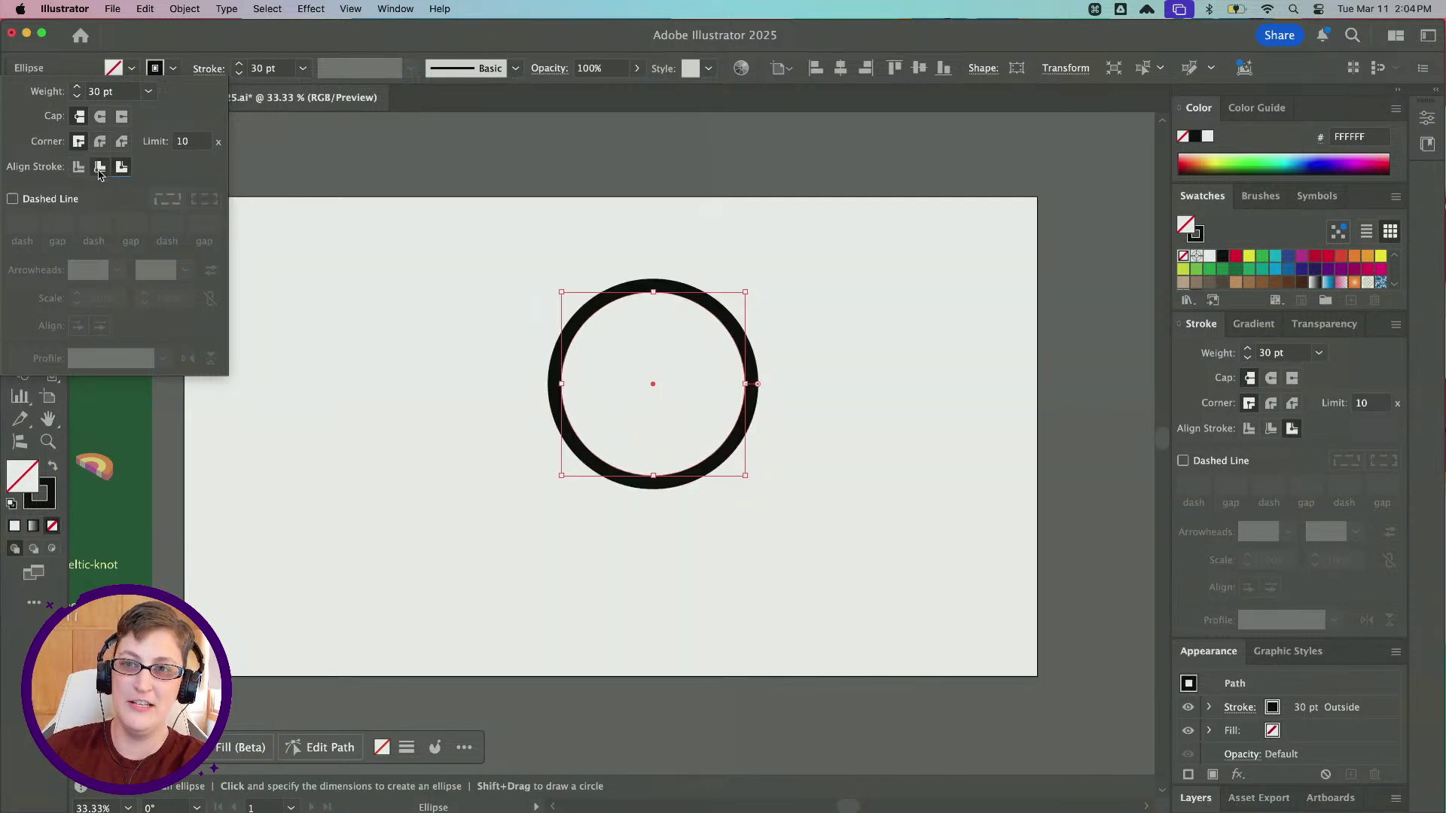
click(101, 170)
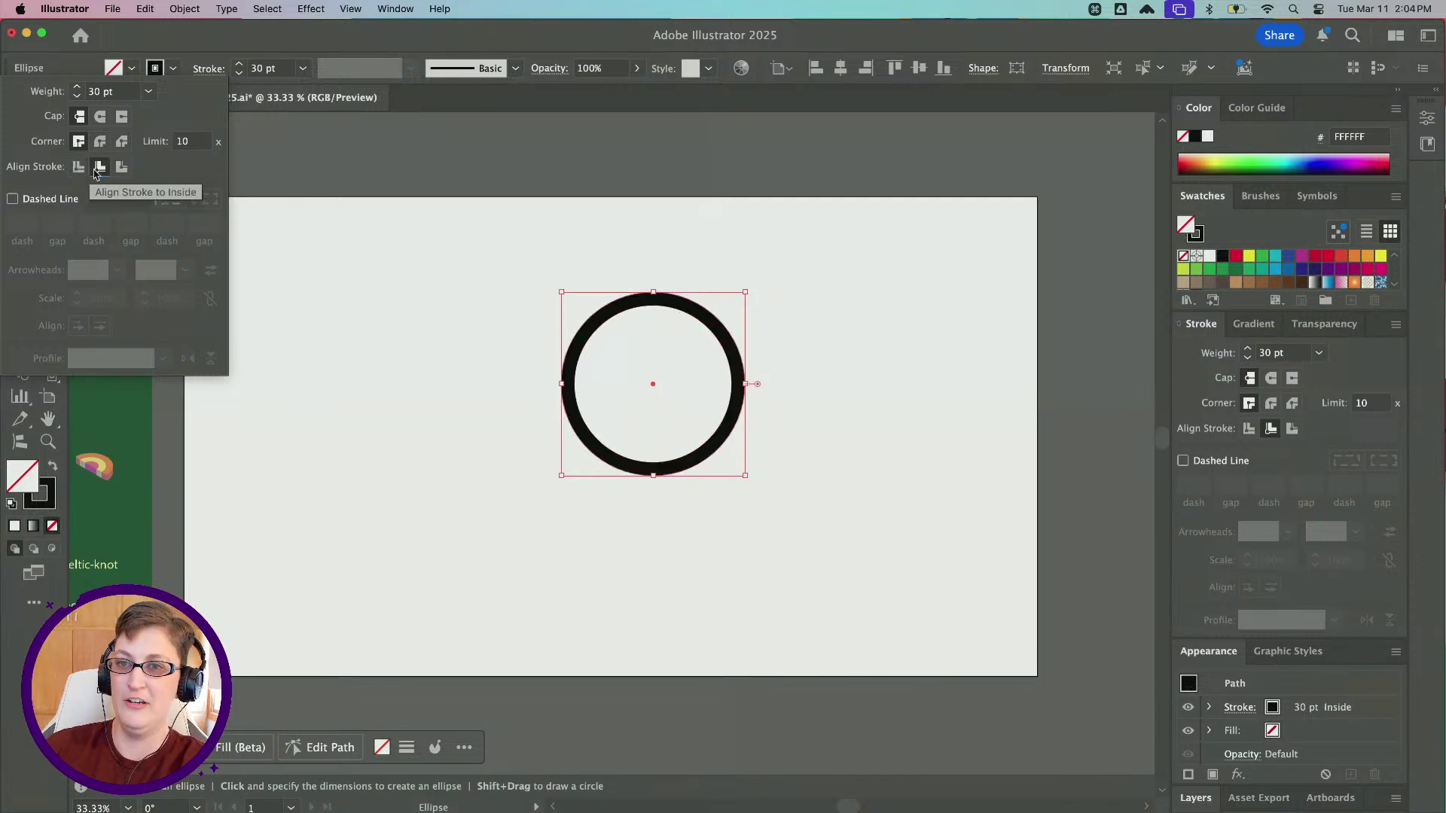
click(77, 172)
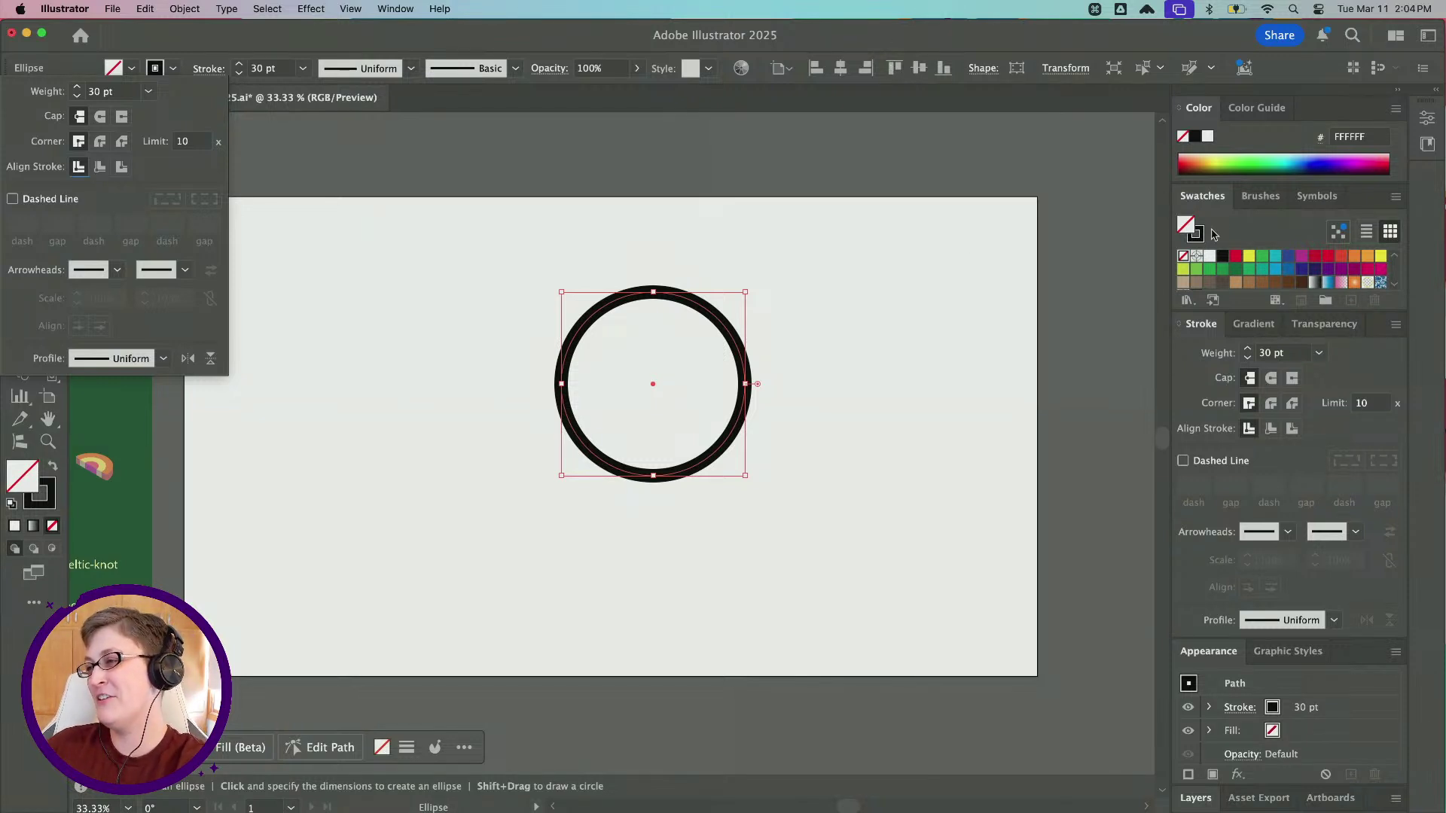
Change the circle's stroke color to the red swatch EC1C24
click(41, 510)
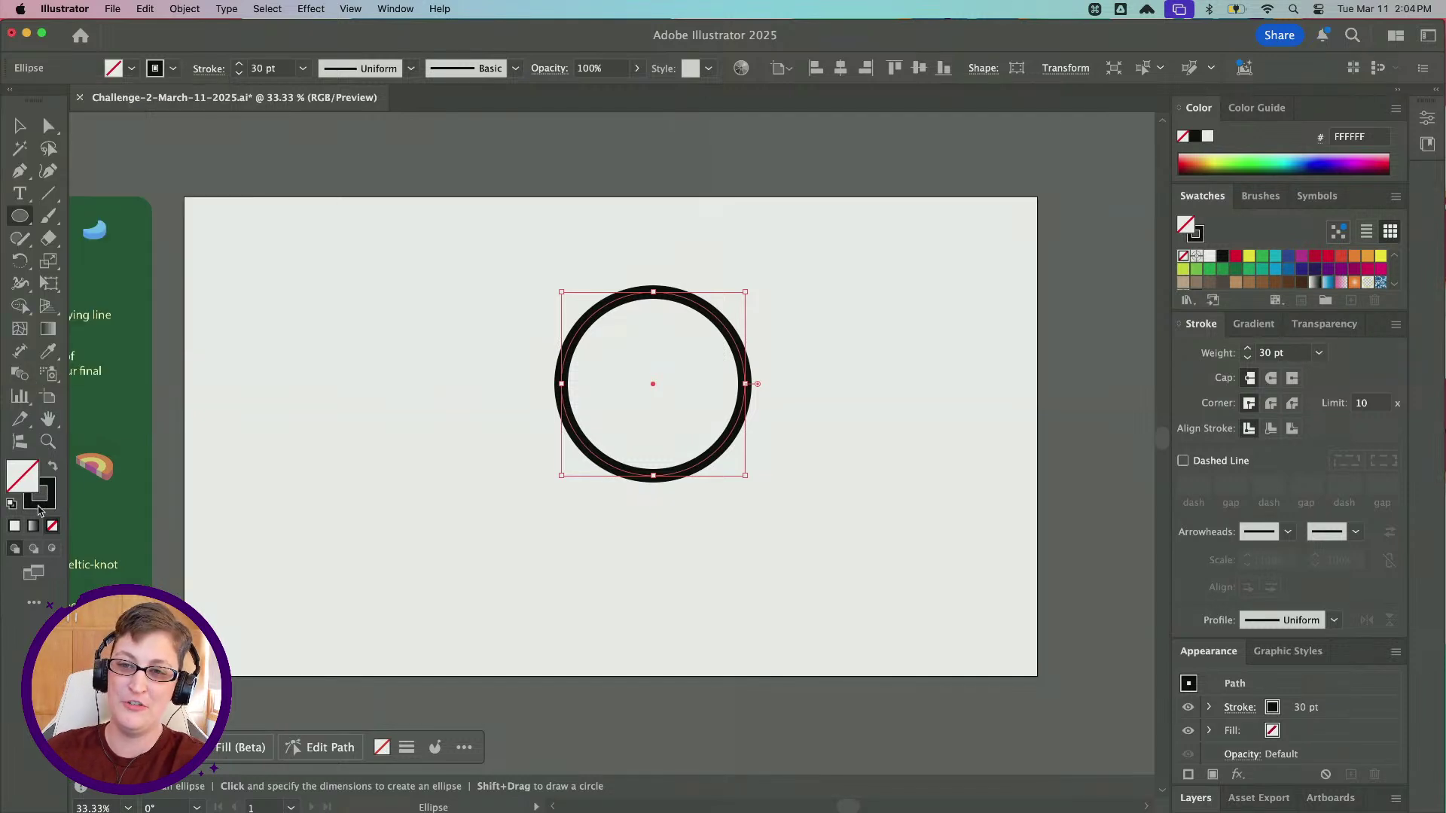
click(39, 506)
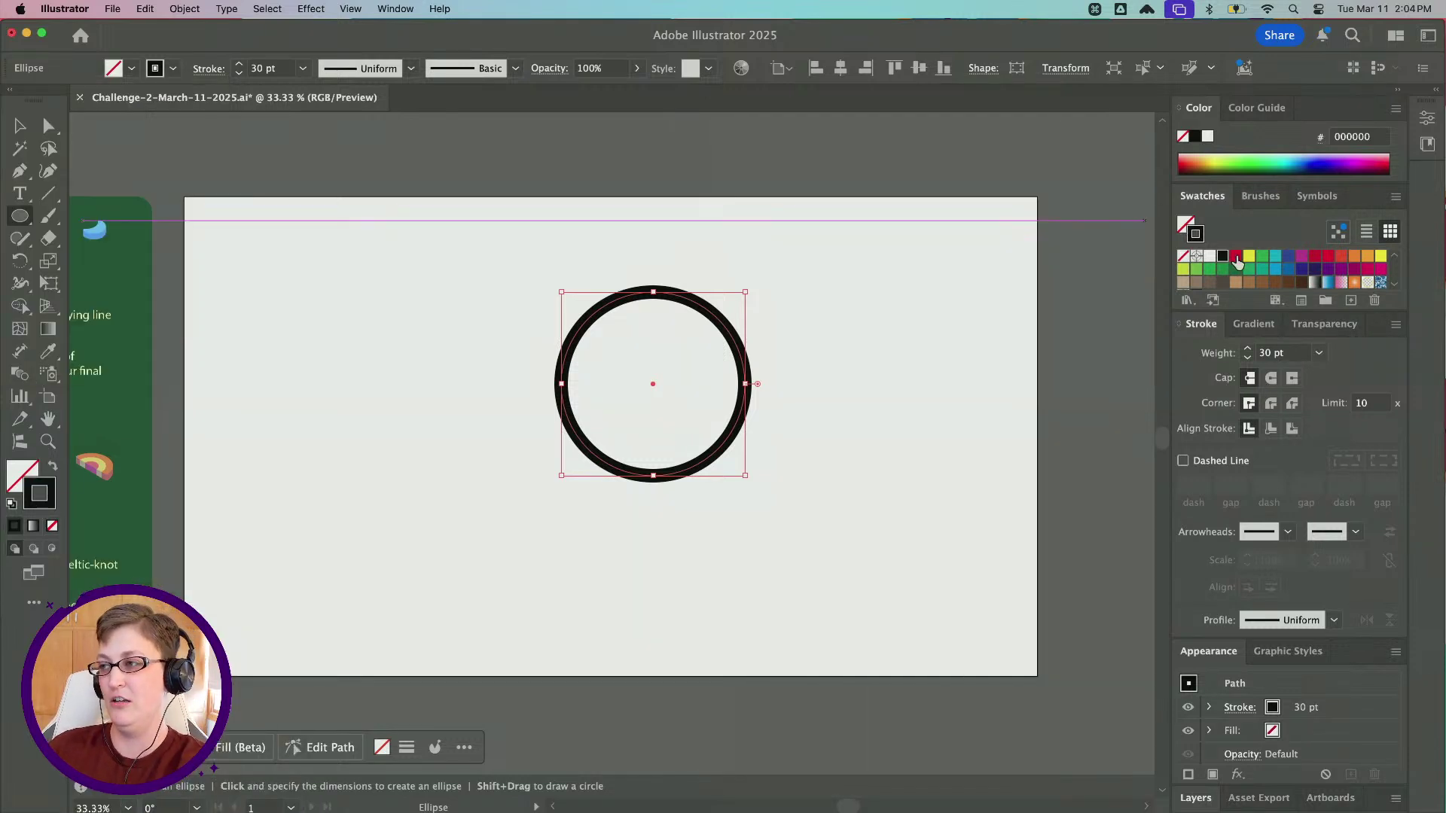
click(1235, 256)
Move the red circle up toward the artboard's top edge and apply a radial repeat to it
click(20, 128)
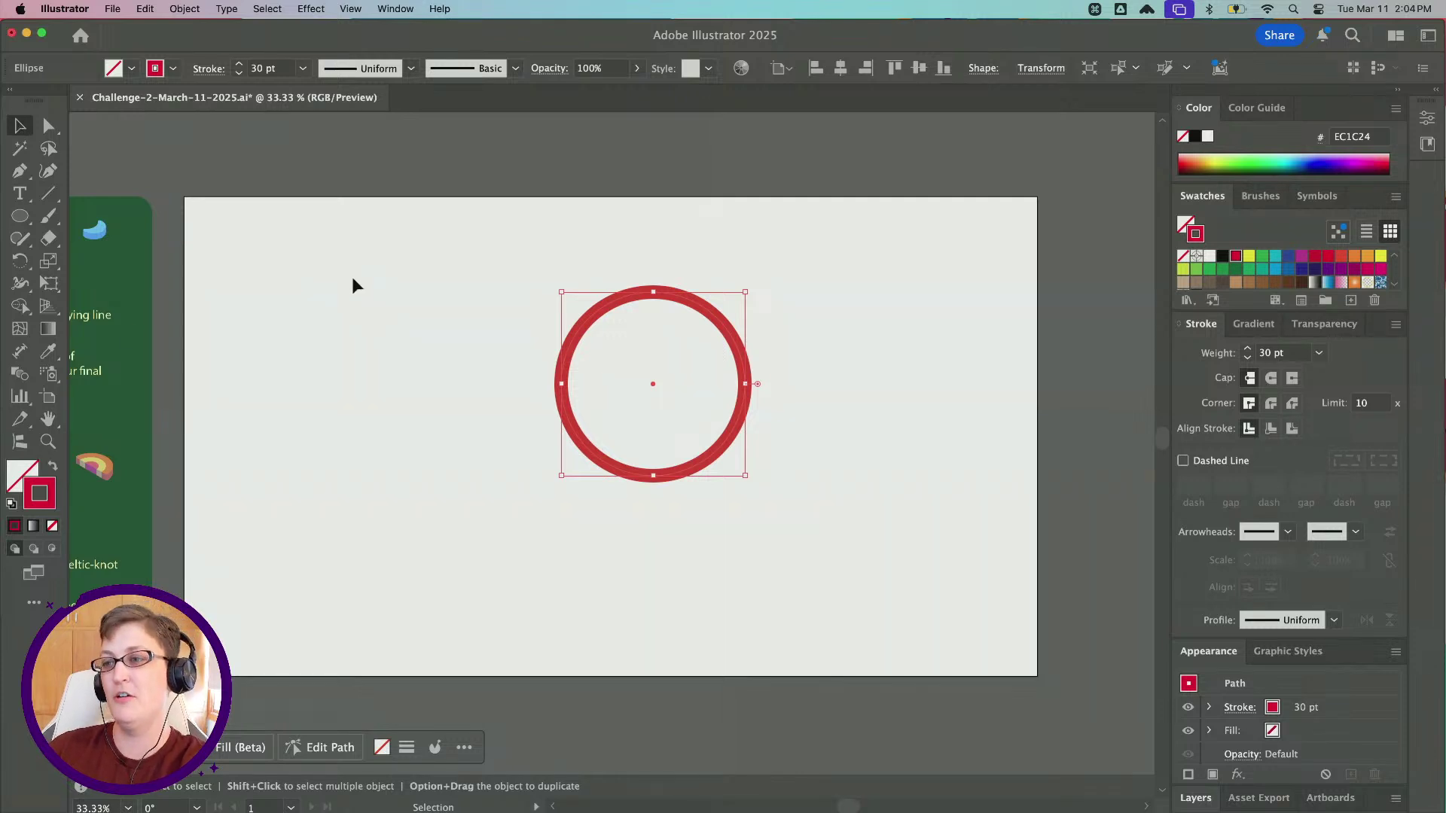
drag(698, 474, 648, 431)
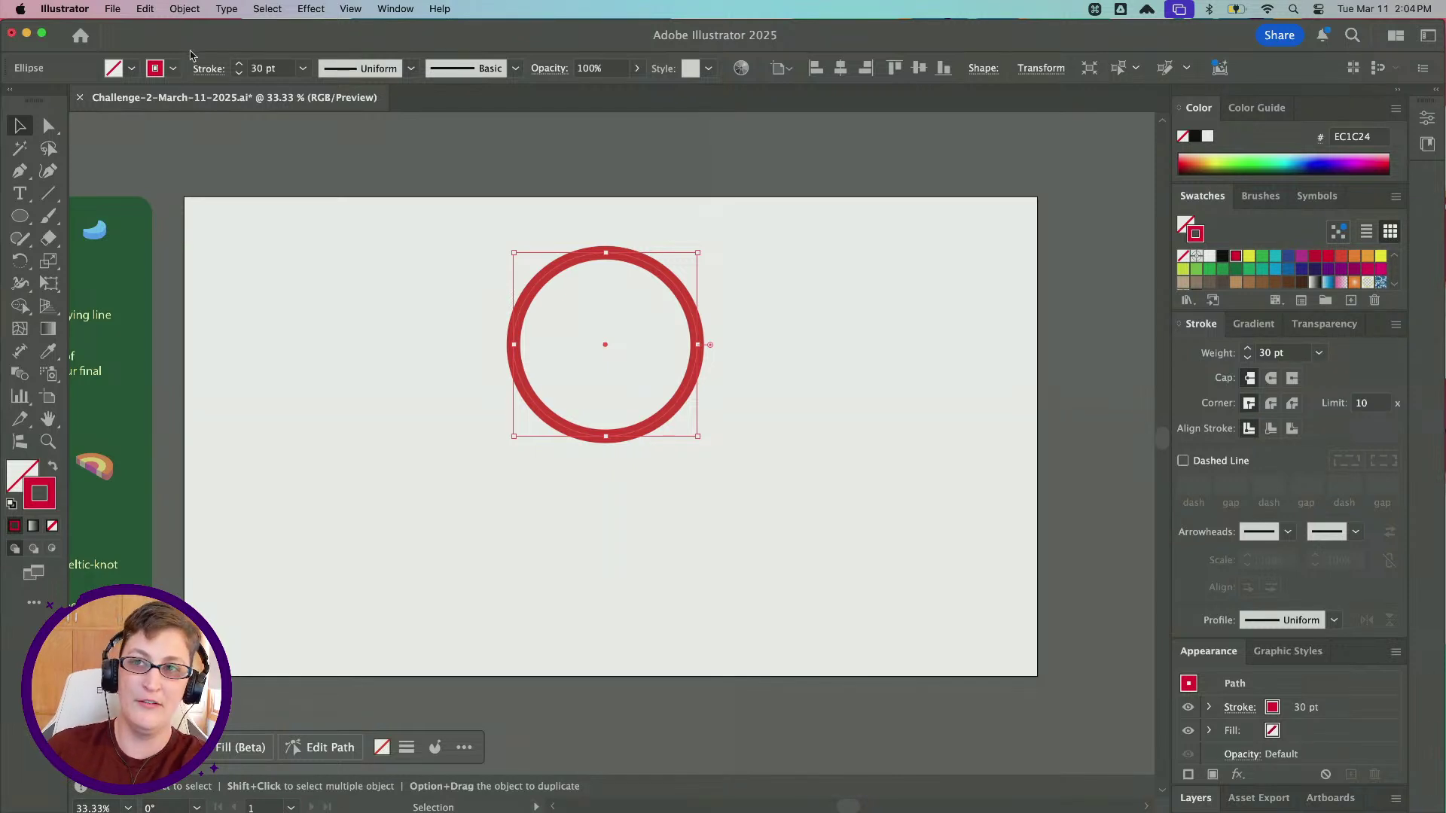
click(185, 8)
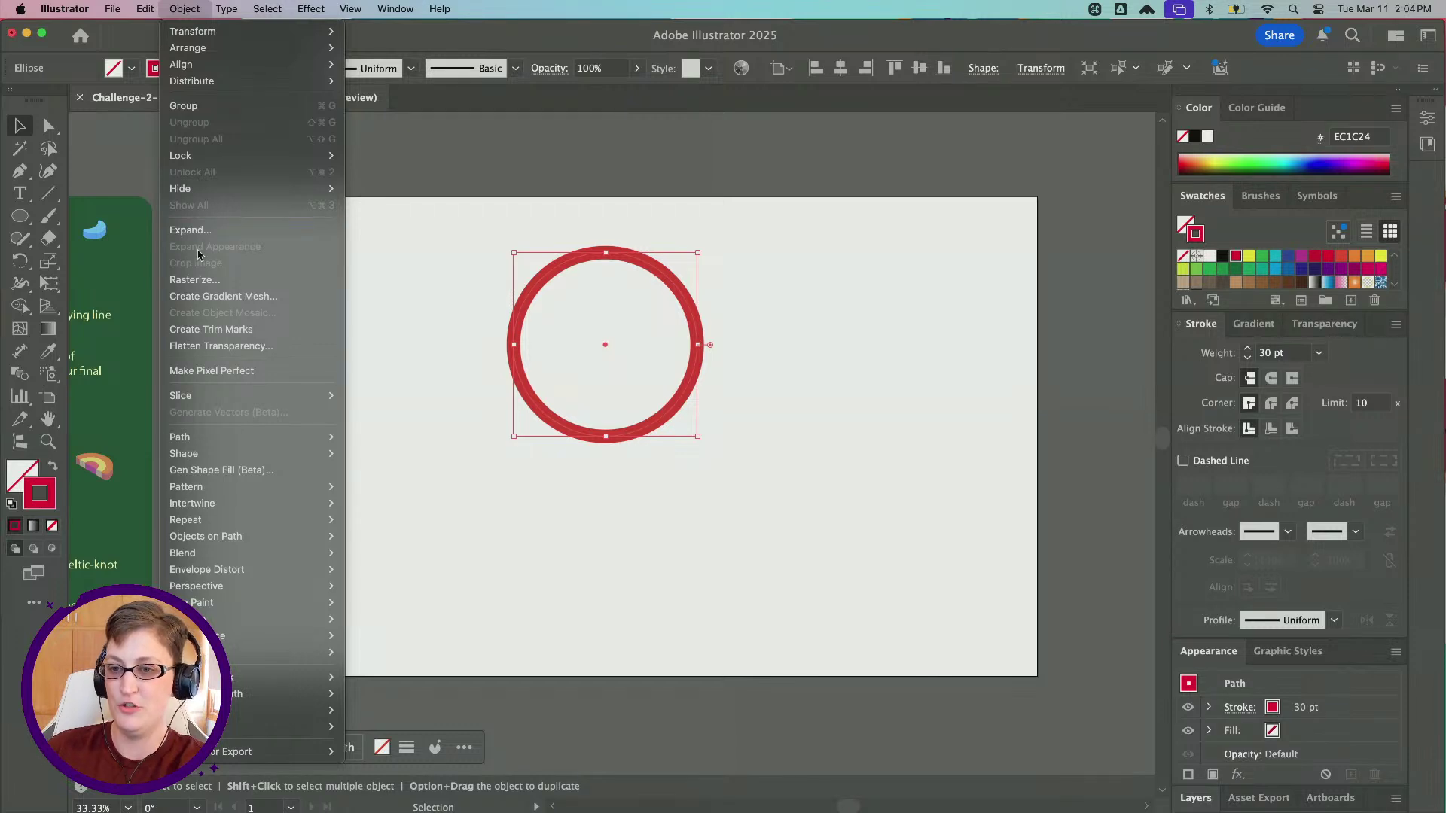
mouse_move(248, 527)
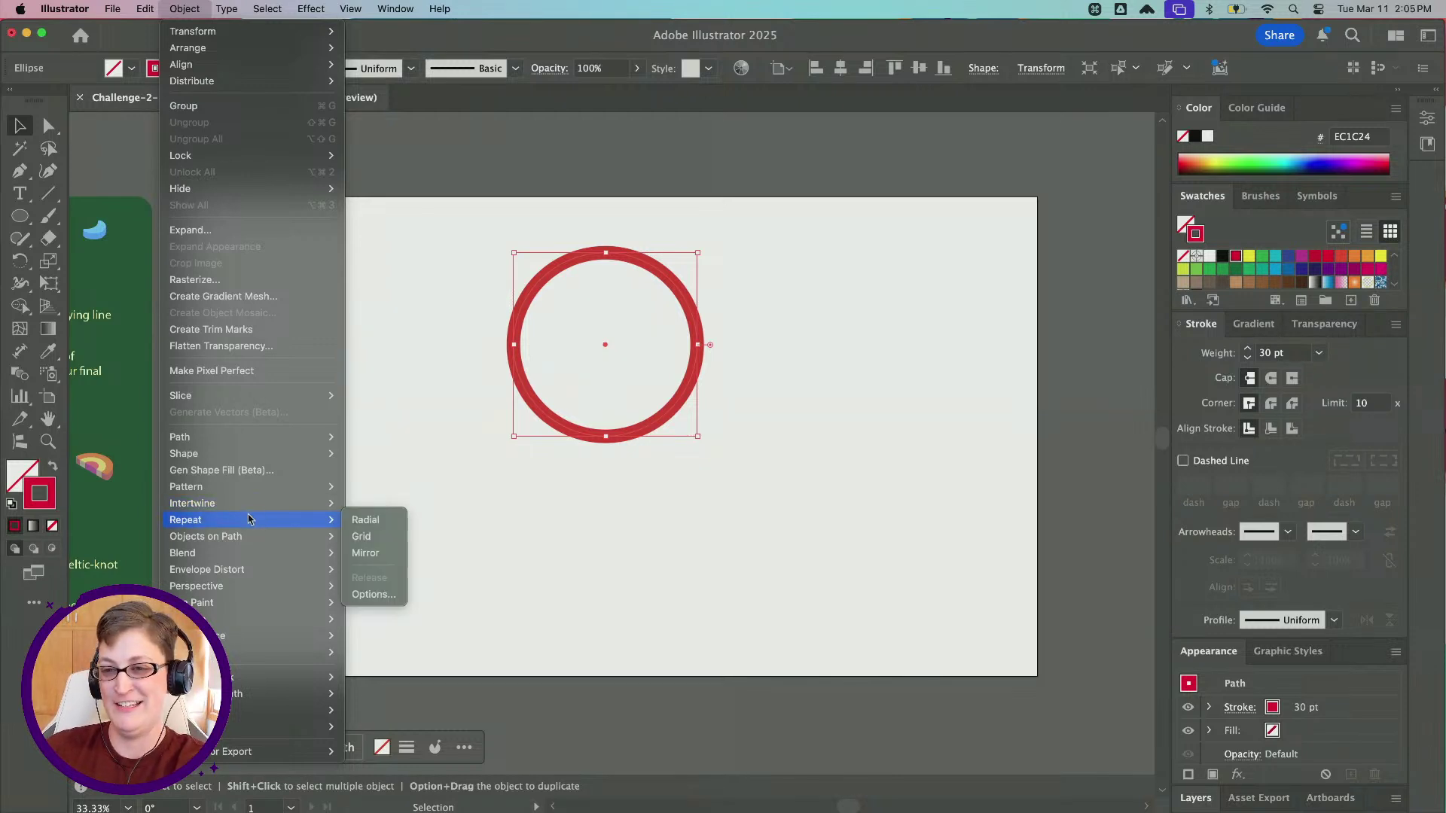
click(388, 523)
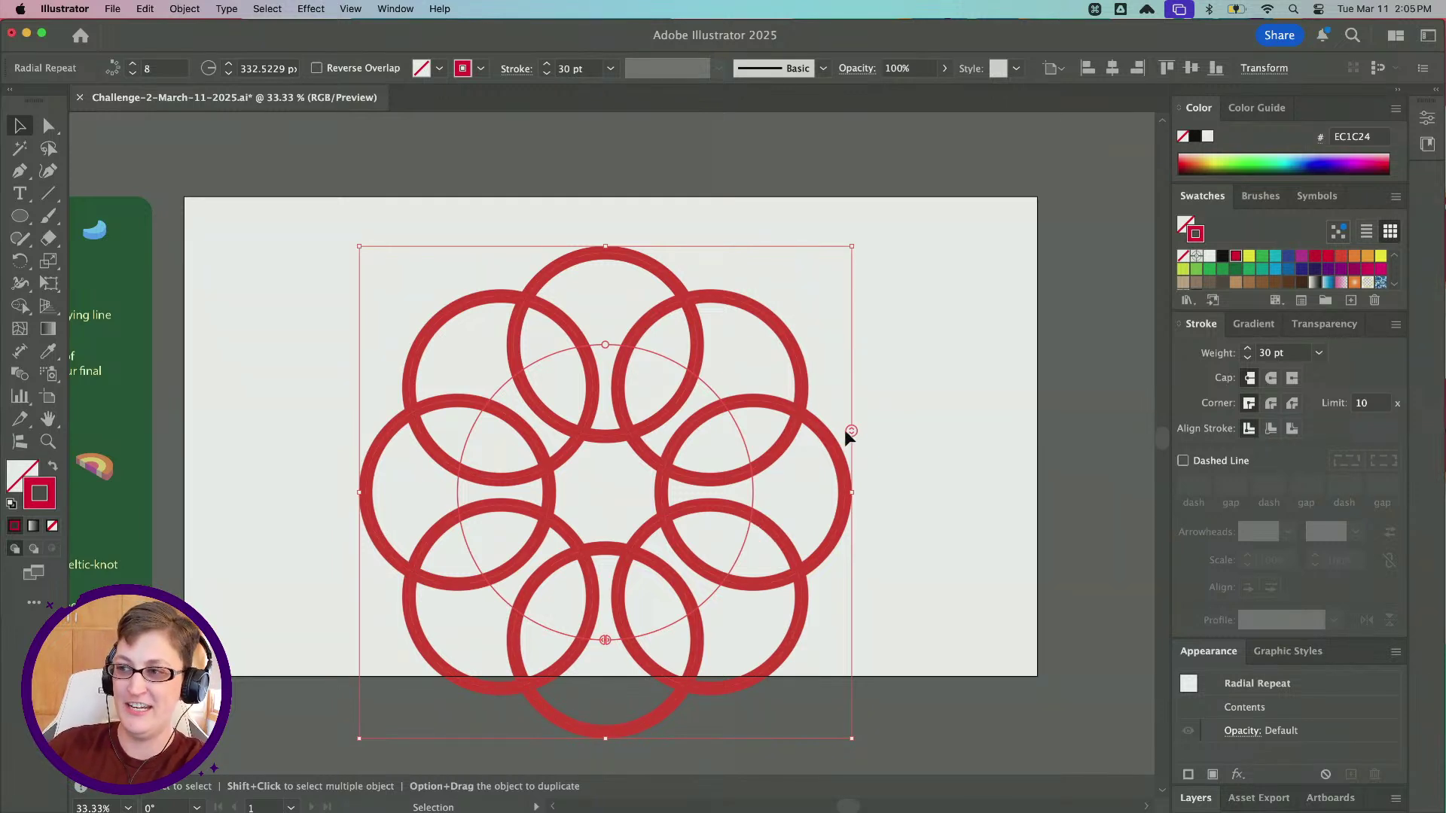
Reduce the radial repeat to 4 instances and move it up so its top circle meets the artboard's top edge
key(super)
key(super)
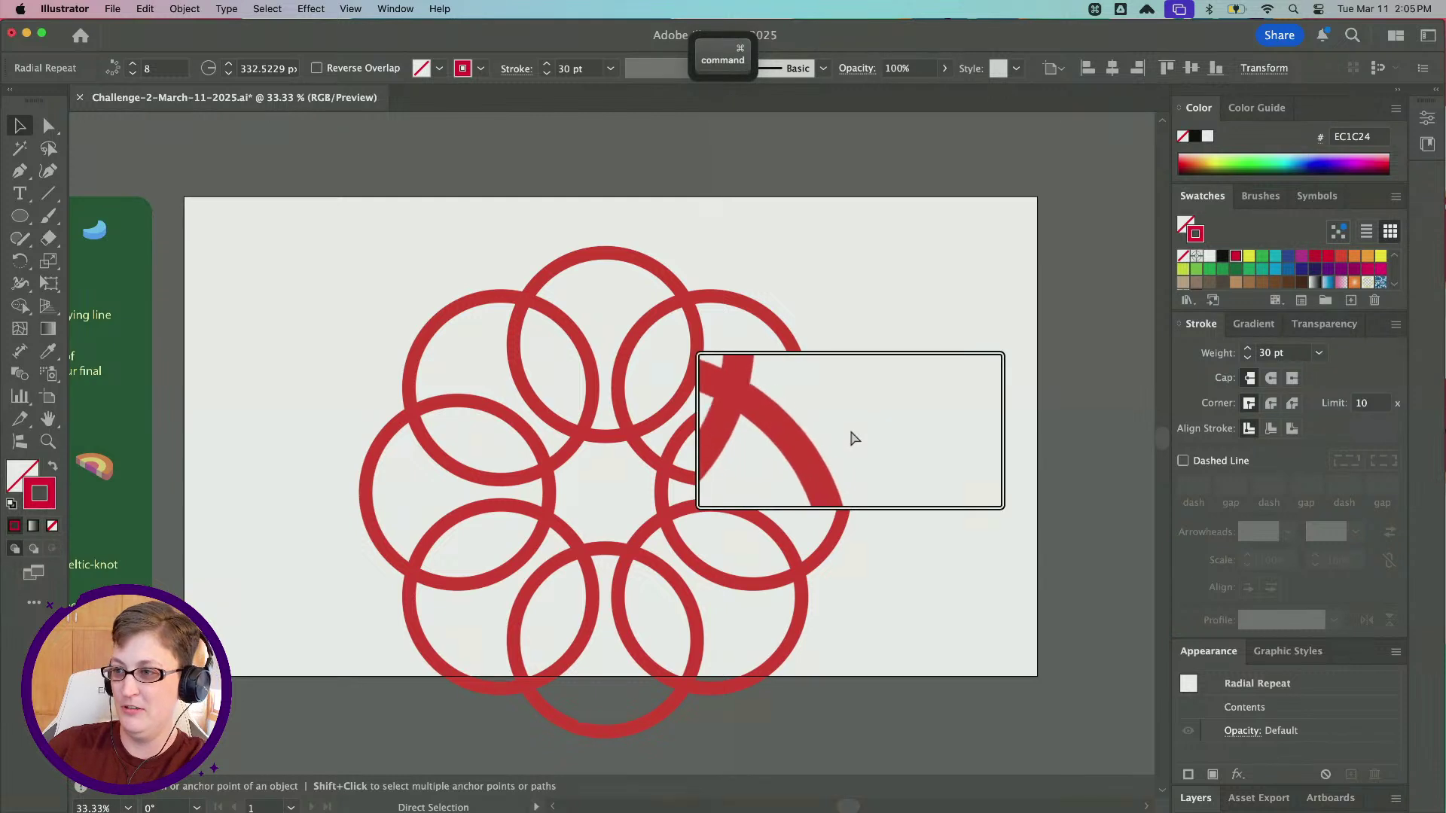
key(super)
key(super)
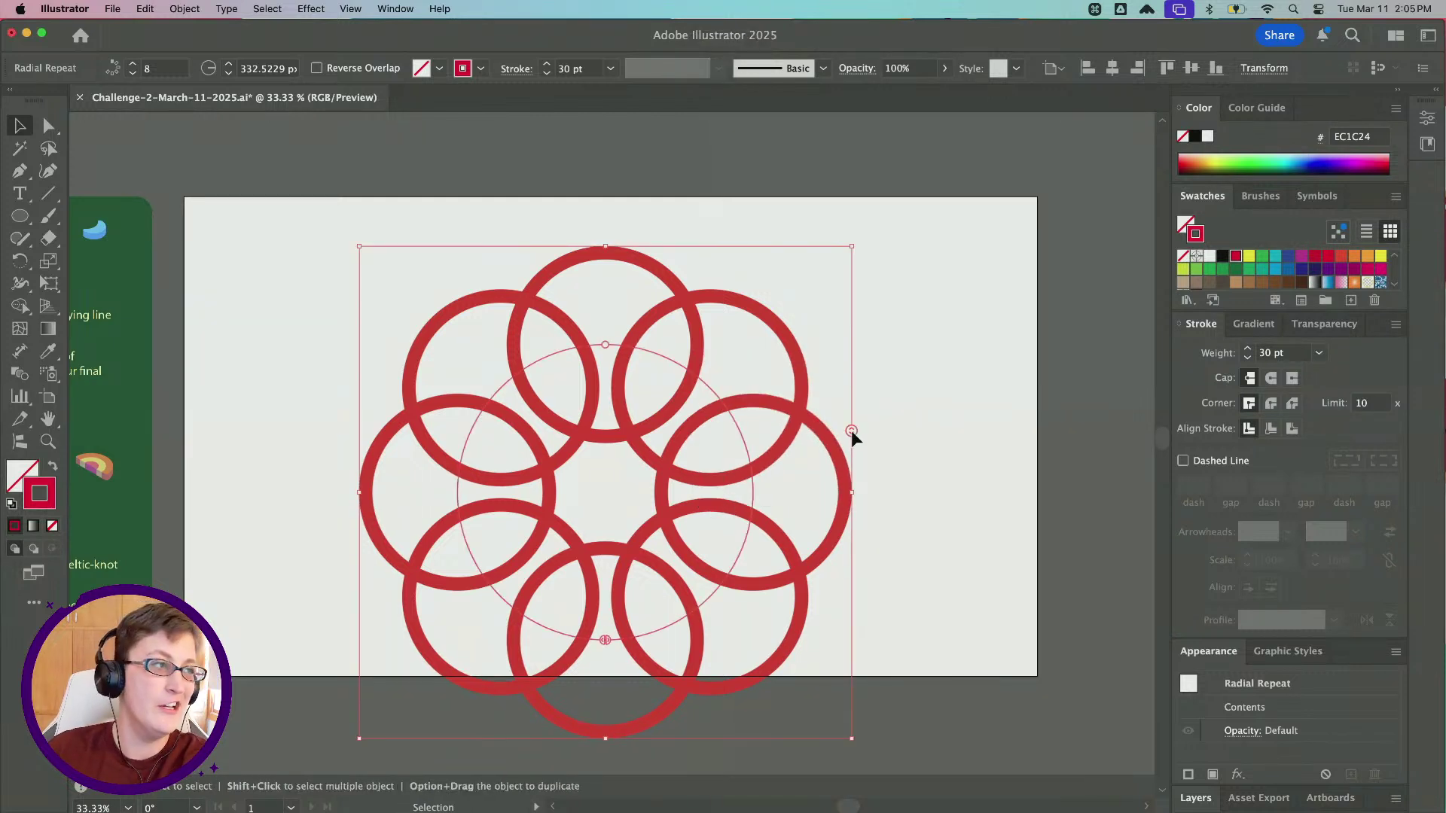
drag(850, 431, 850, 463)
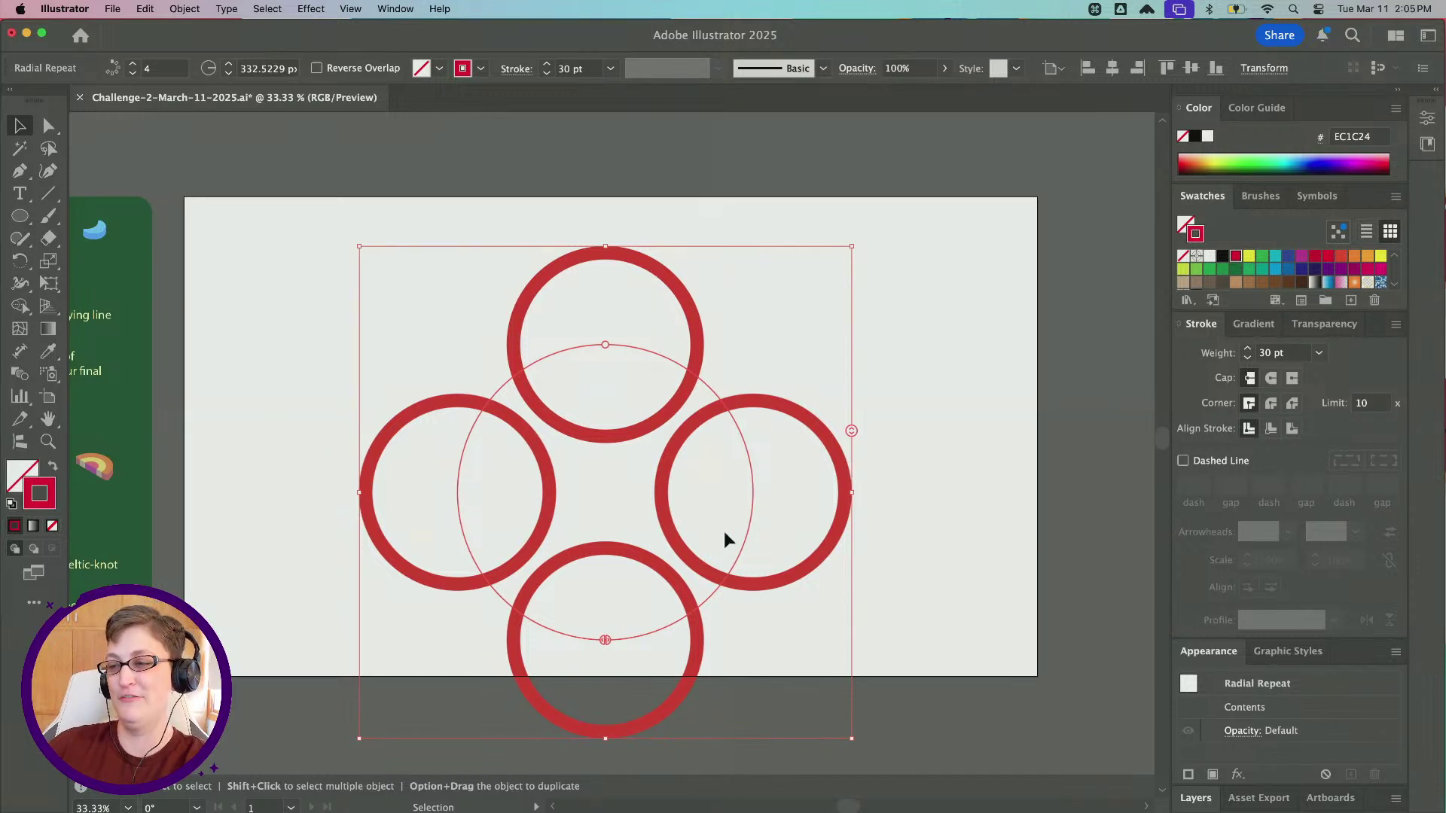
drag(686, 565, 672, 516)
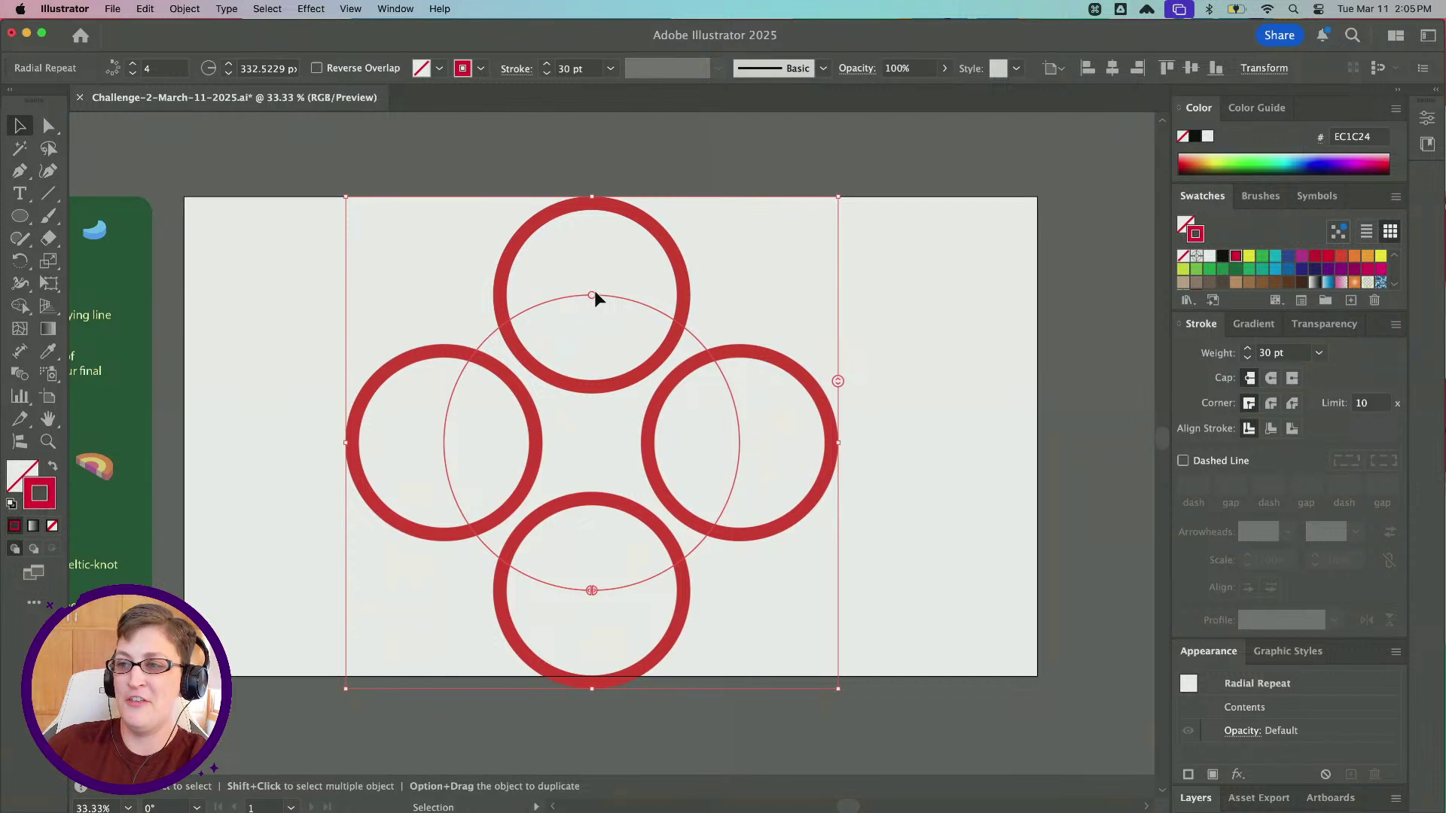
Try adjusting the radius of the radial repeat and undo the change
mouse_move(591, 294)
mouse_down()
mouse_move(592, 256)
mouse_move(595, 333)
mouse_move(591, 293)
mouse_up()
key(super+z)
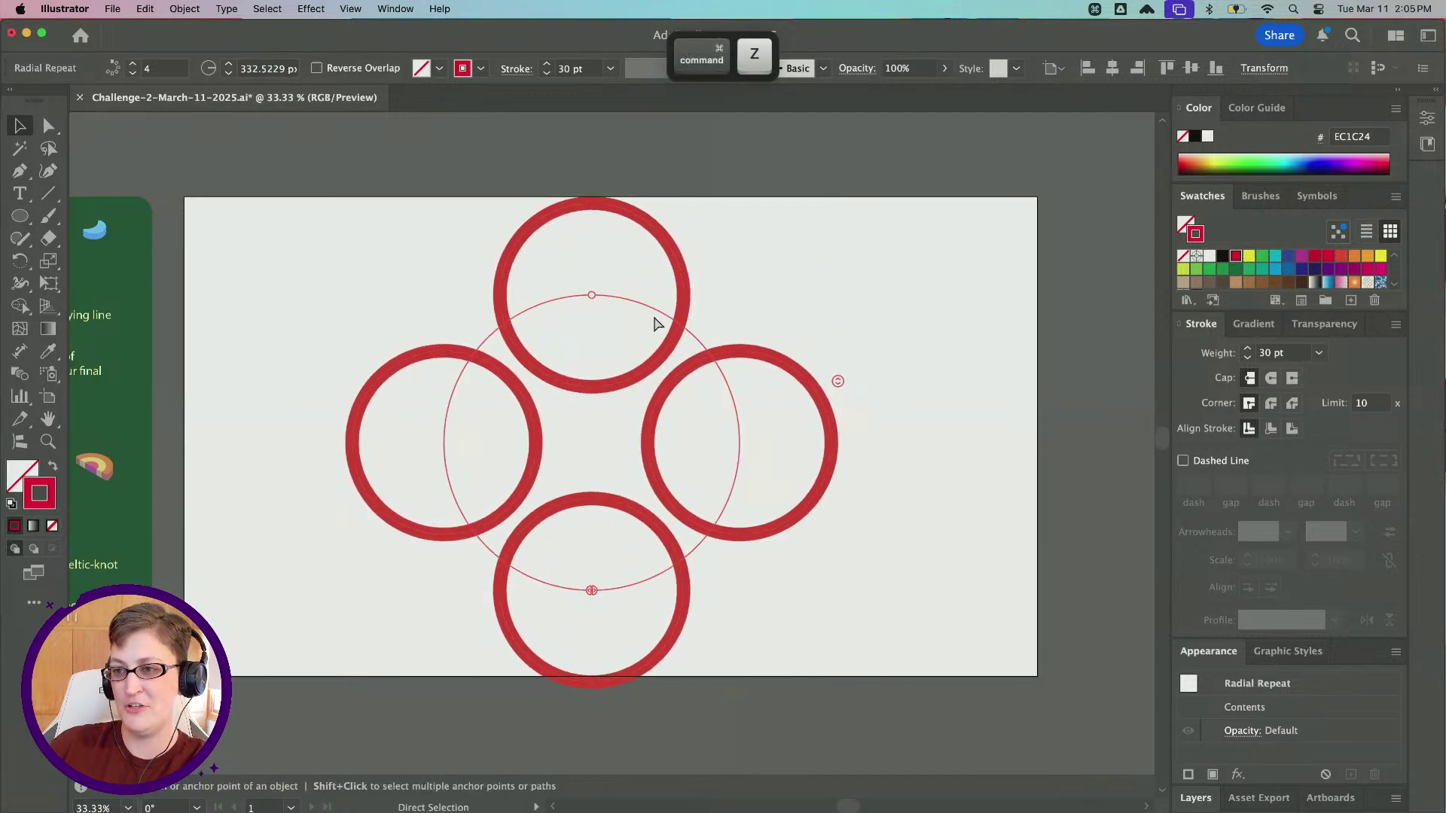
Isolate the radial repeat's source circle, enlarge it slightly and move it inward so the four circles overlap
double_click(634, 432)
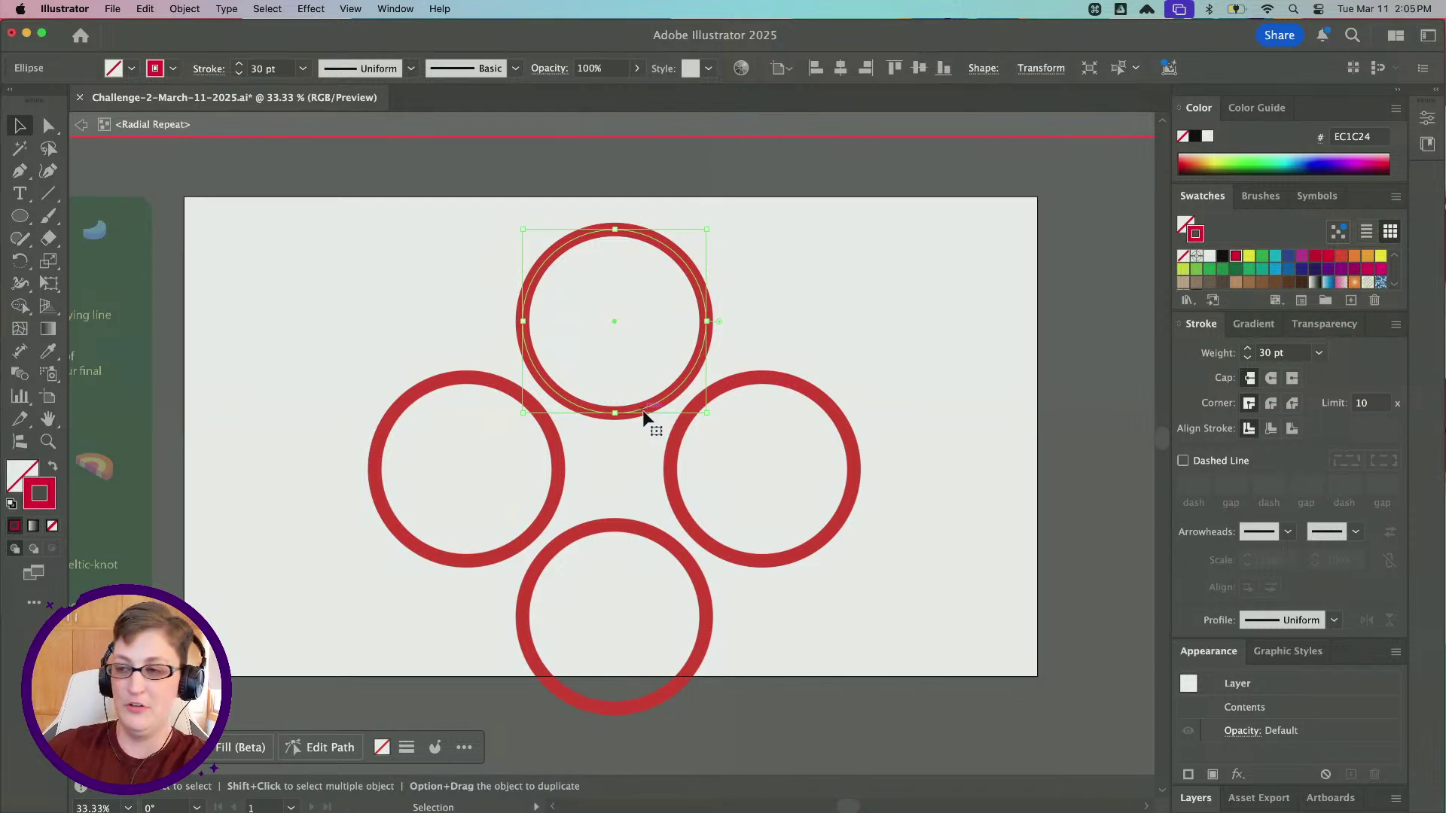
drag(645, 411, 745, 454)
key(super+z)
mouse_move(710, 410)
mouse_down()
mouse_move(724, 422)
mouse_move(670, 417)
mouse_move(667, 433)
mouse_up()
shift+click(673, 405)
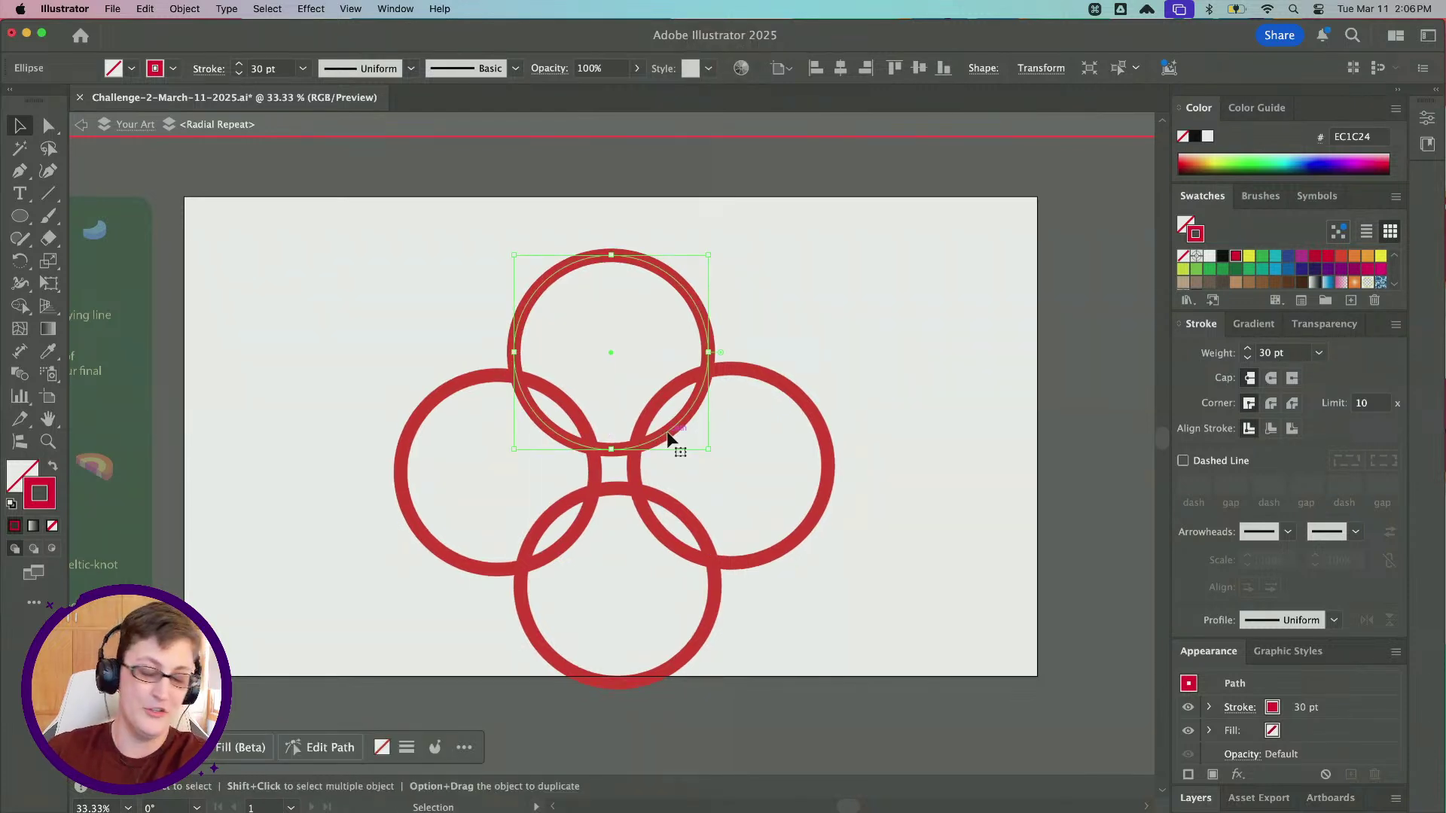
Exit isolation mode and centre the four-circle radial repeat horizontally and vertically on the artboard
click(82, 131)
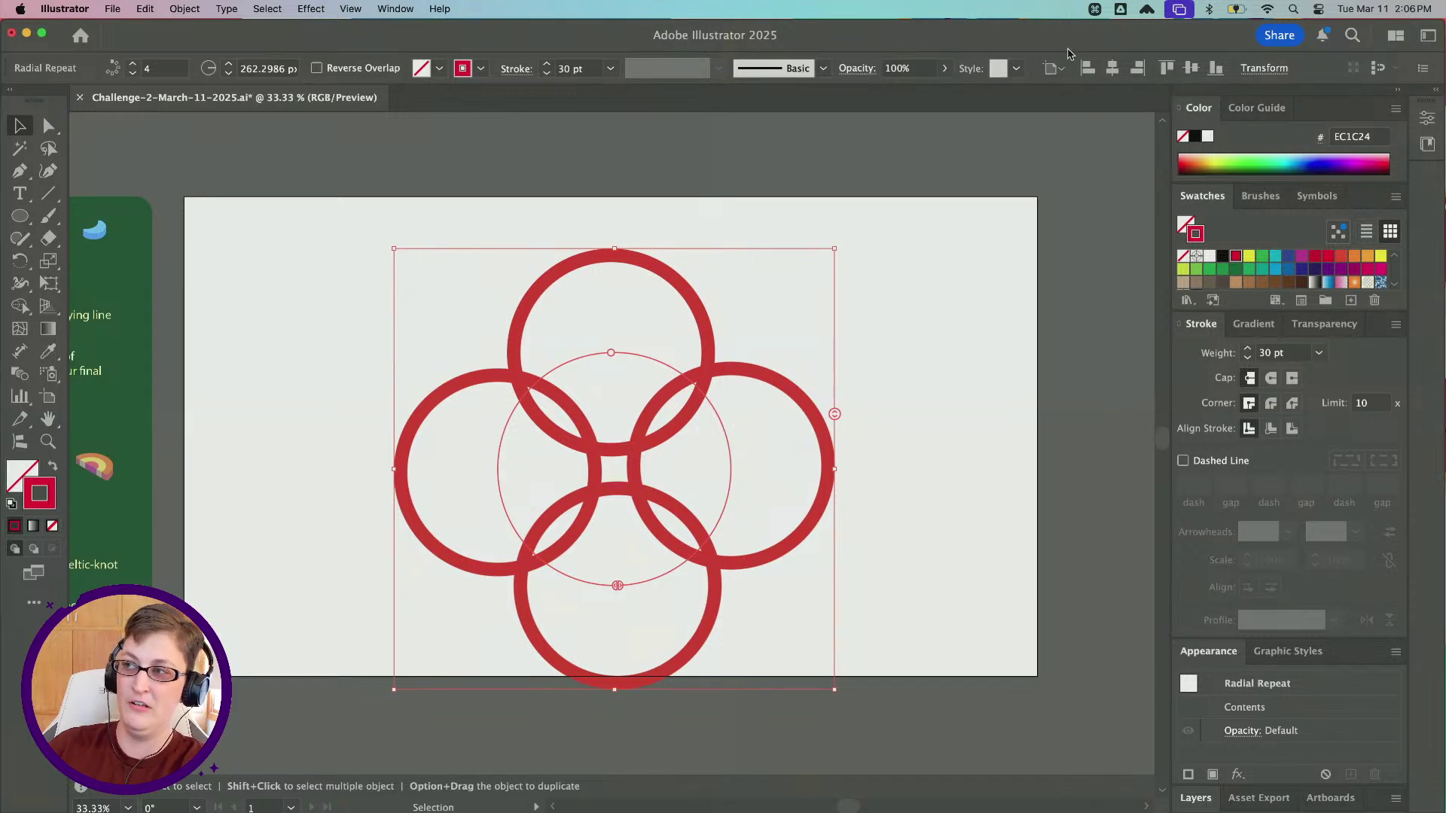
click(1053, 68)
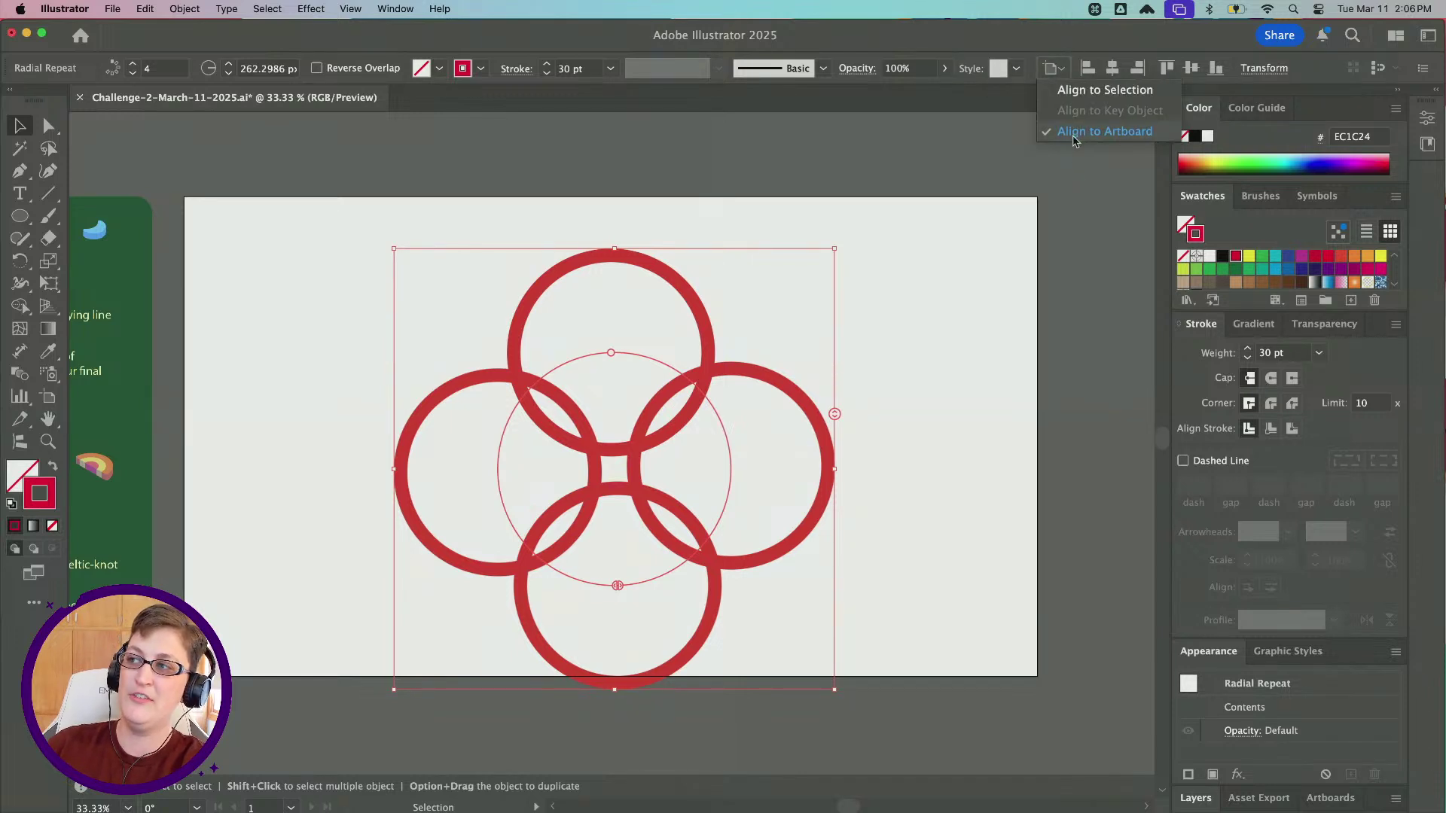
scroll(1074, 138, up, 5)
scroll(1074, 139, down, 4)
scroll(1074, 139, down, 1)
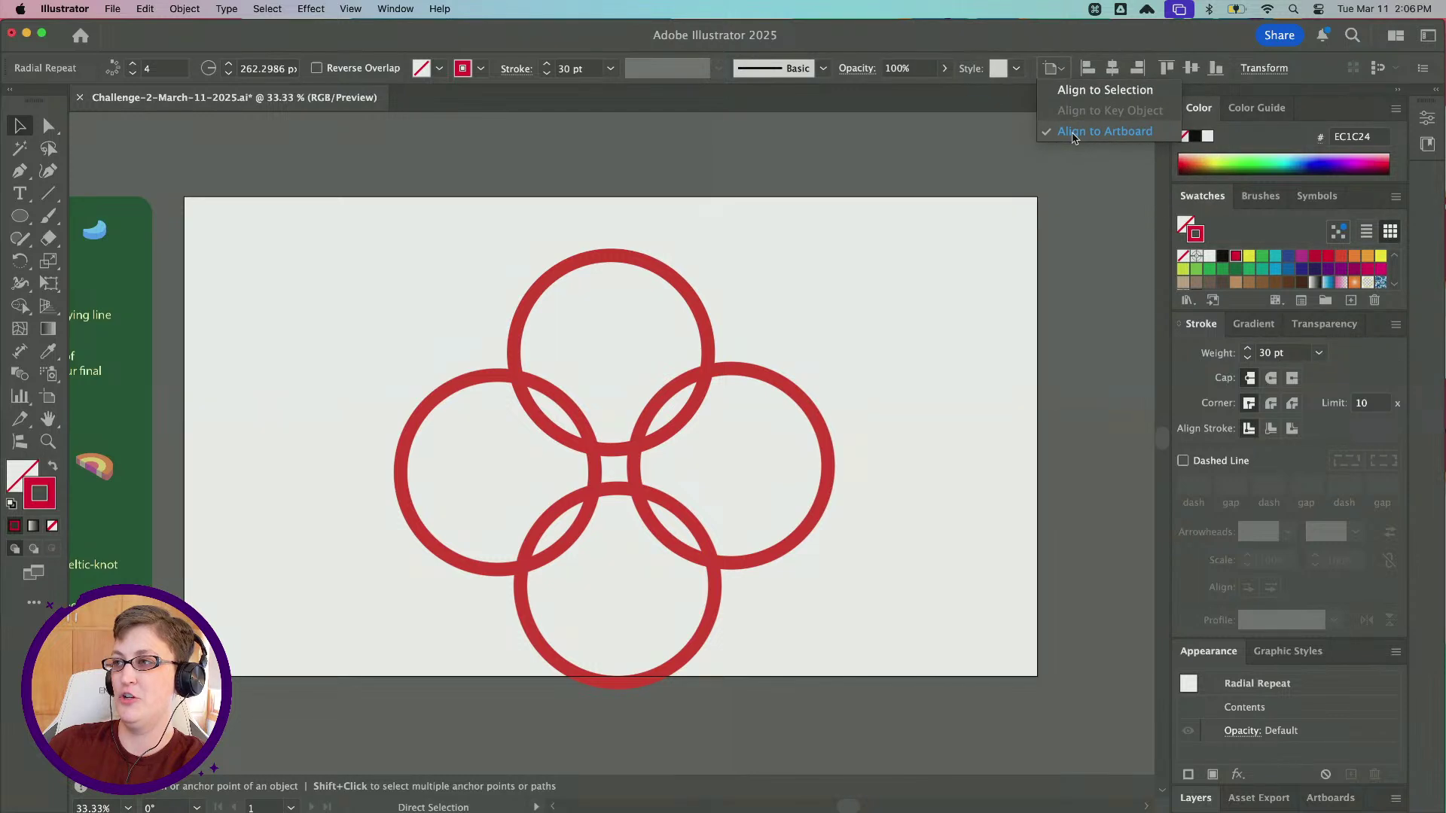
scroll(1059, 69, up, 3)
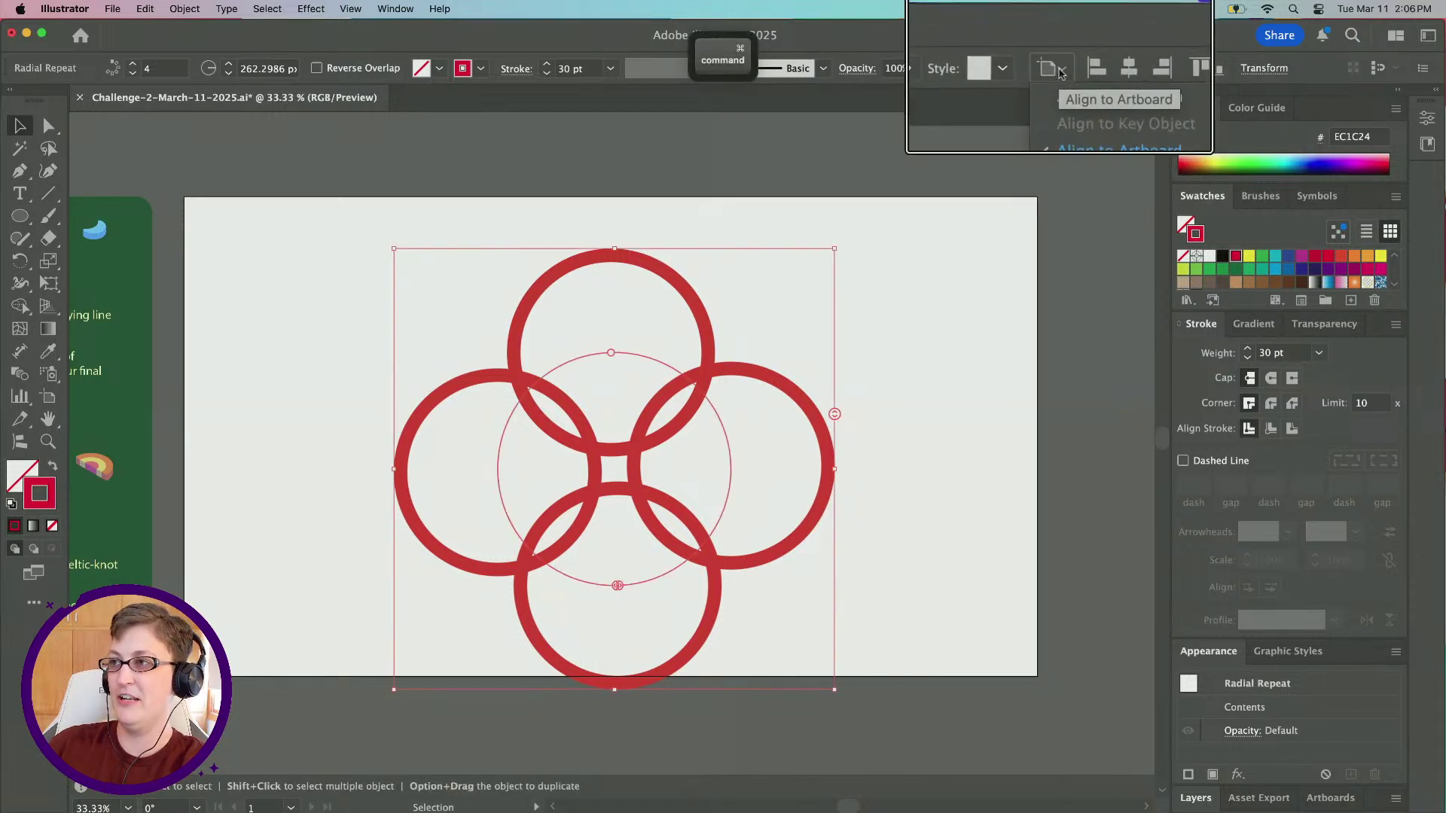
click(1046, 74)
scroll(1051, 72, down, 3)
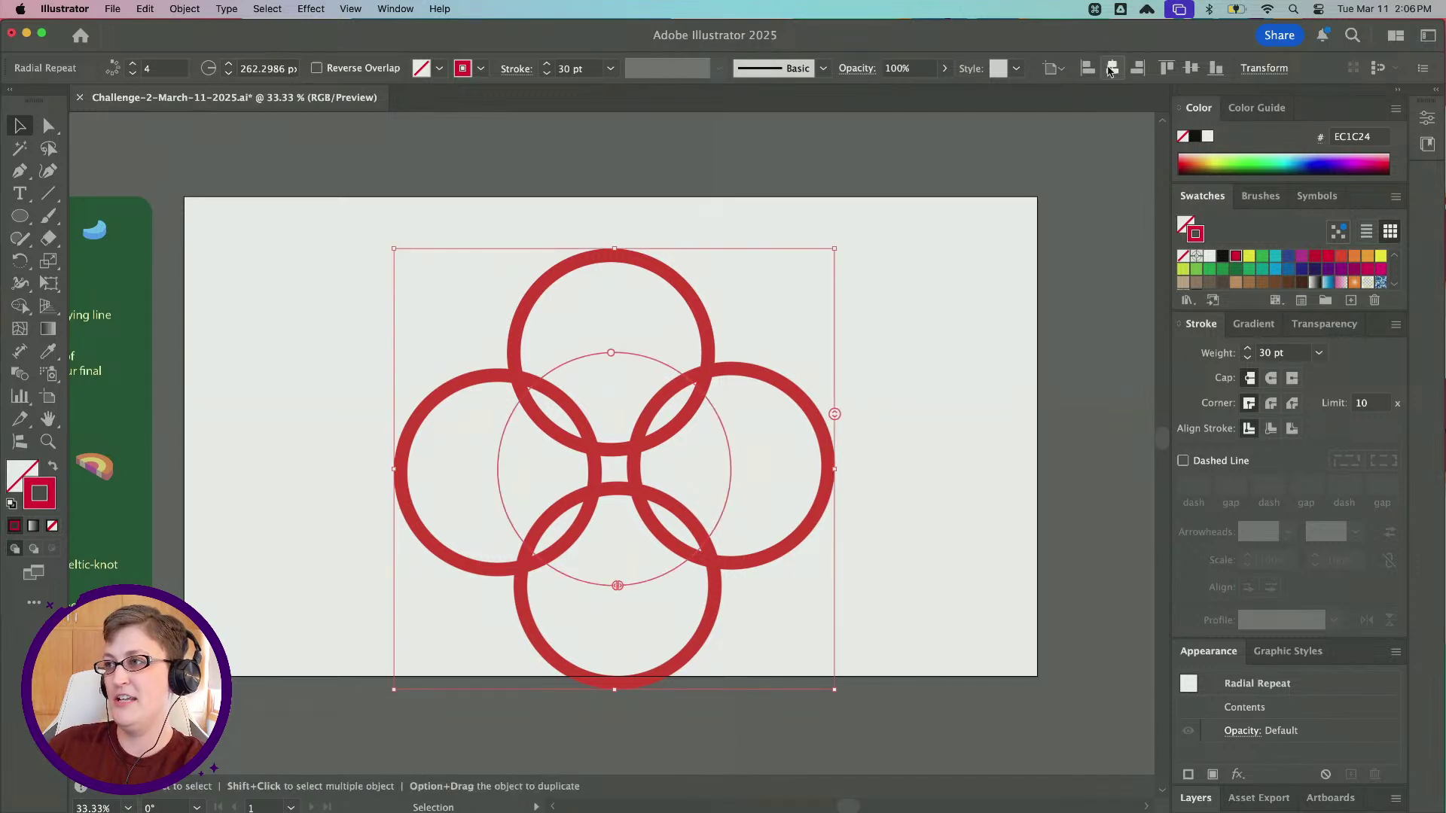
click(1111, 69)
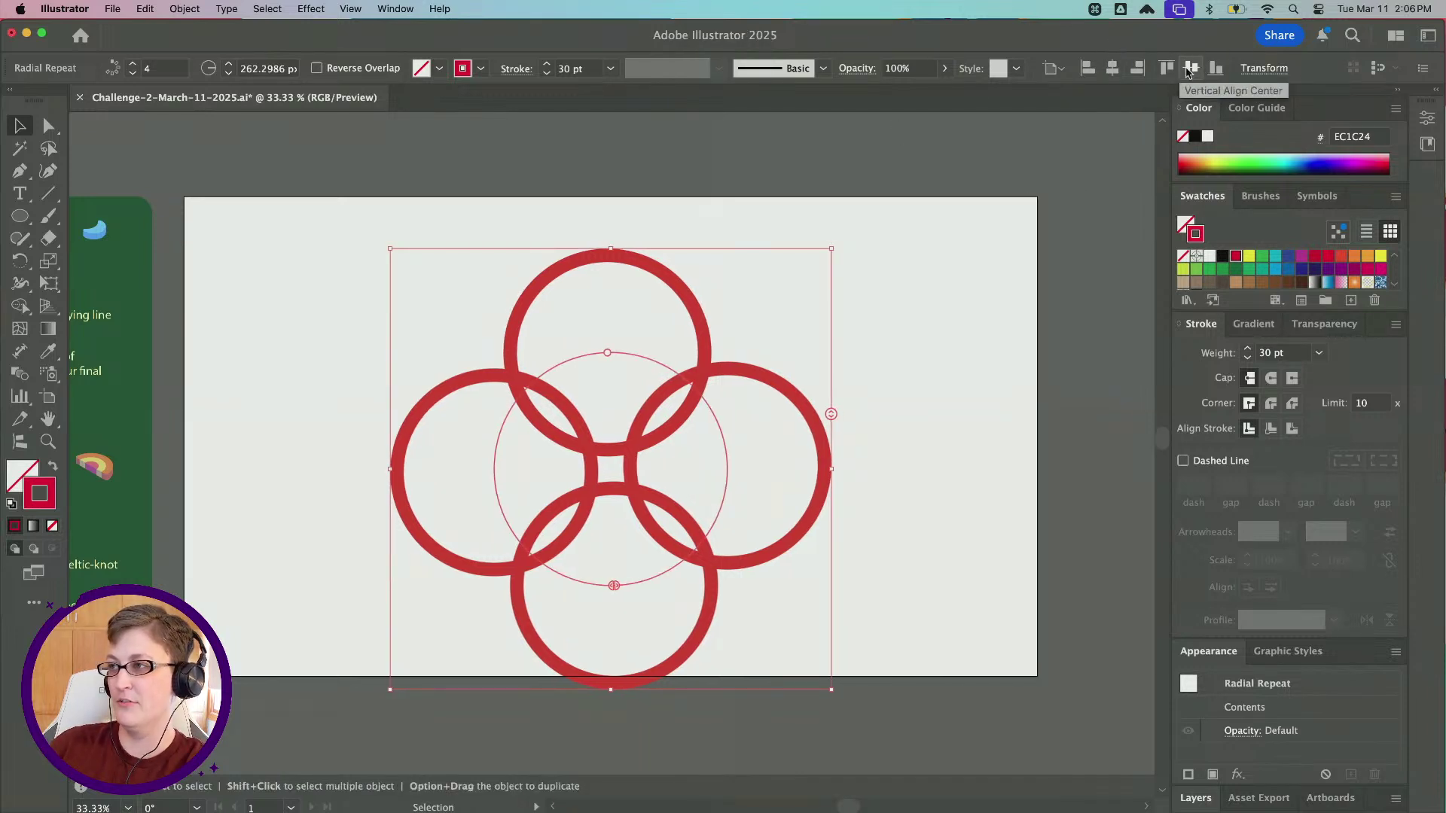
click(1190, 68)
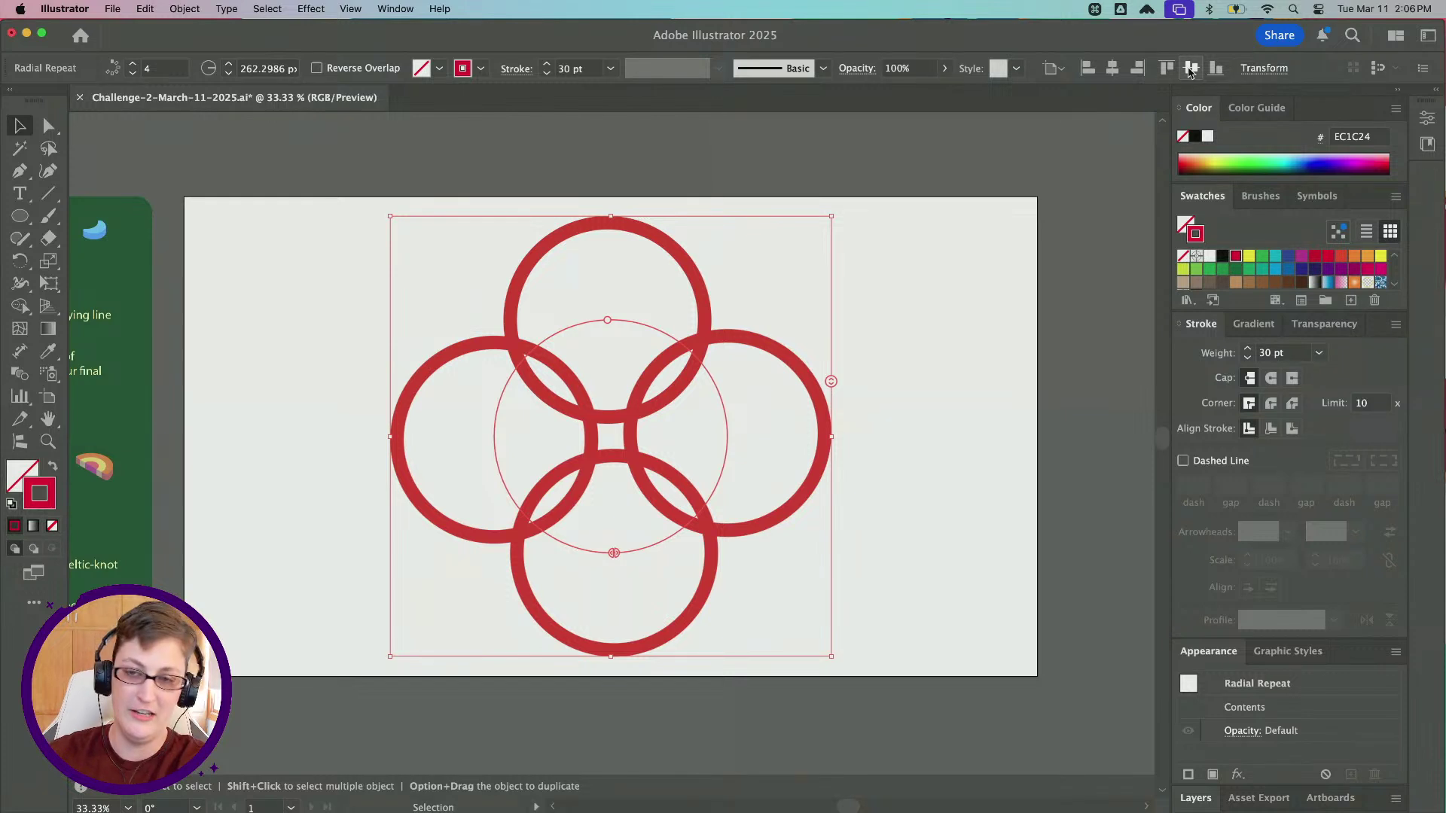
click(859, 338)
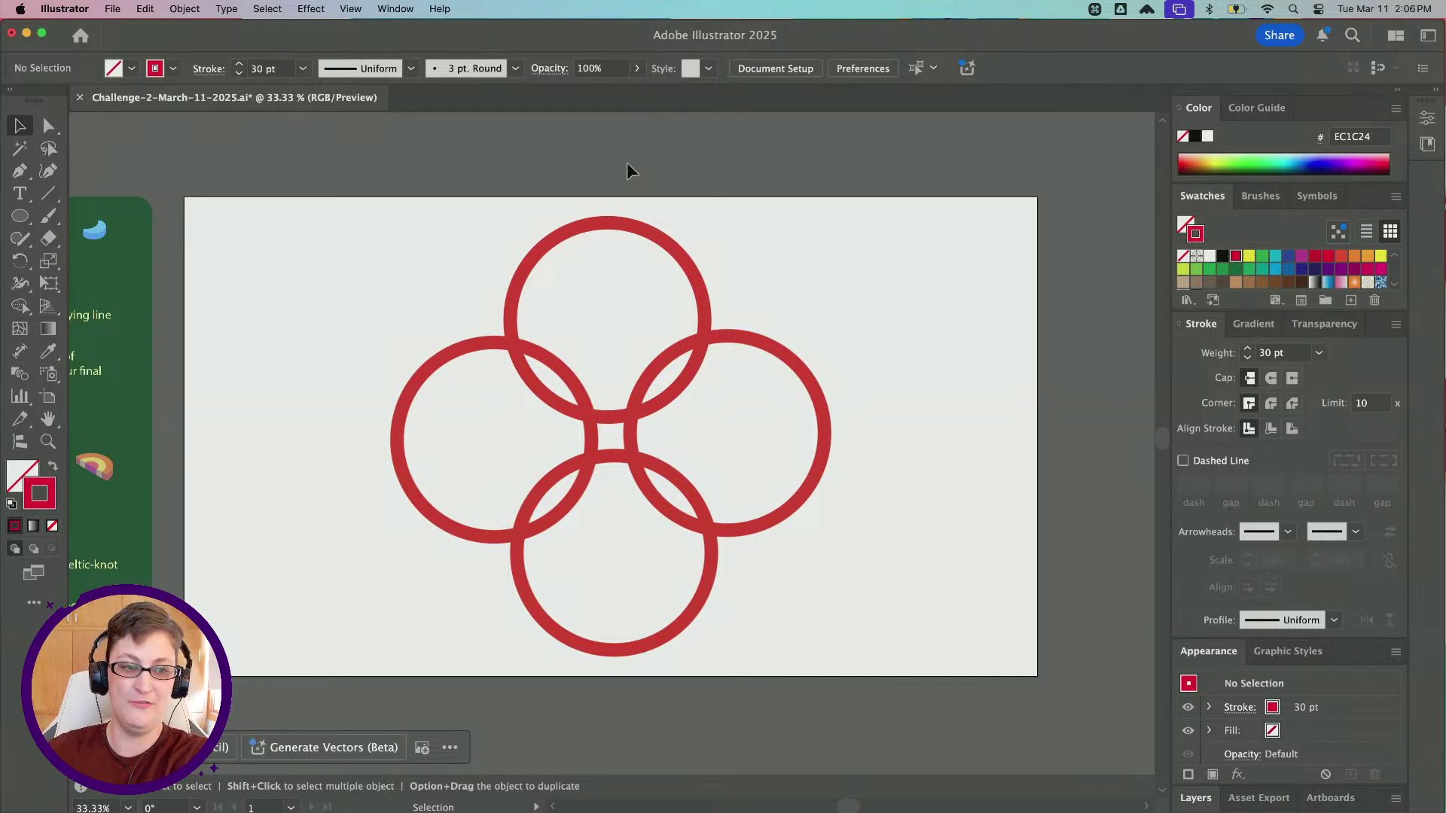
Try a radial repeat with 10 instances on a vertical line about 339 px long, and delete it
click(48, 193)
drag(274, 269, 274, 419)
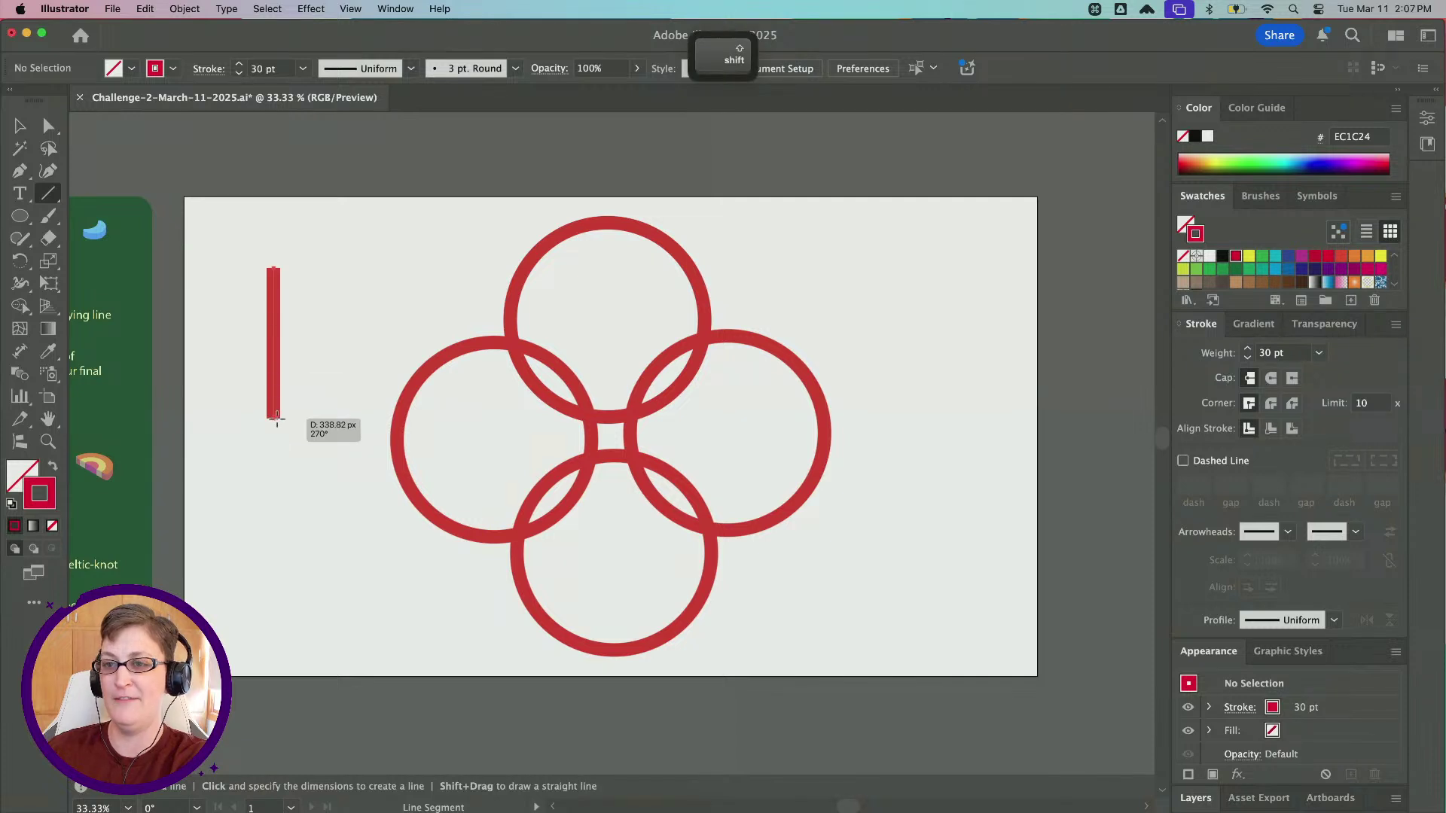
click(185, 8)
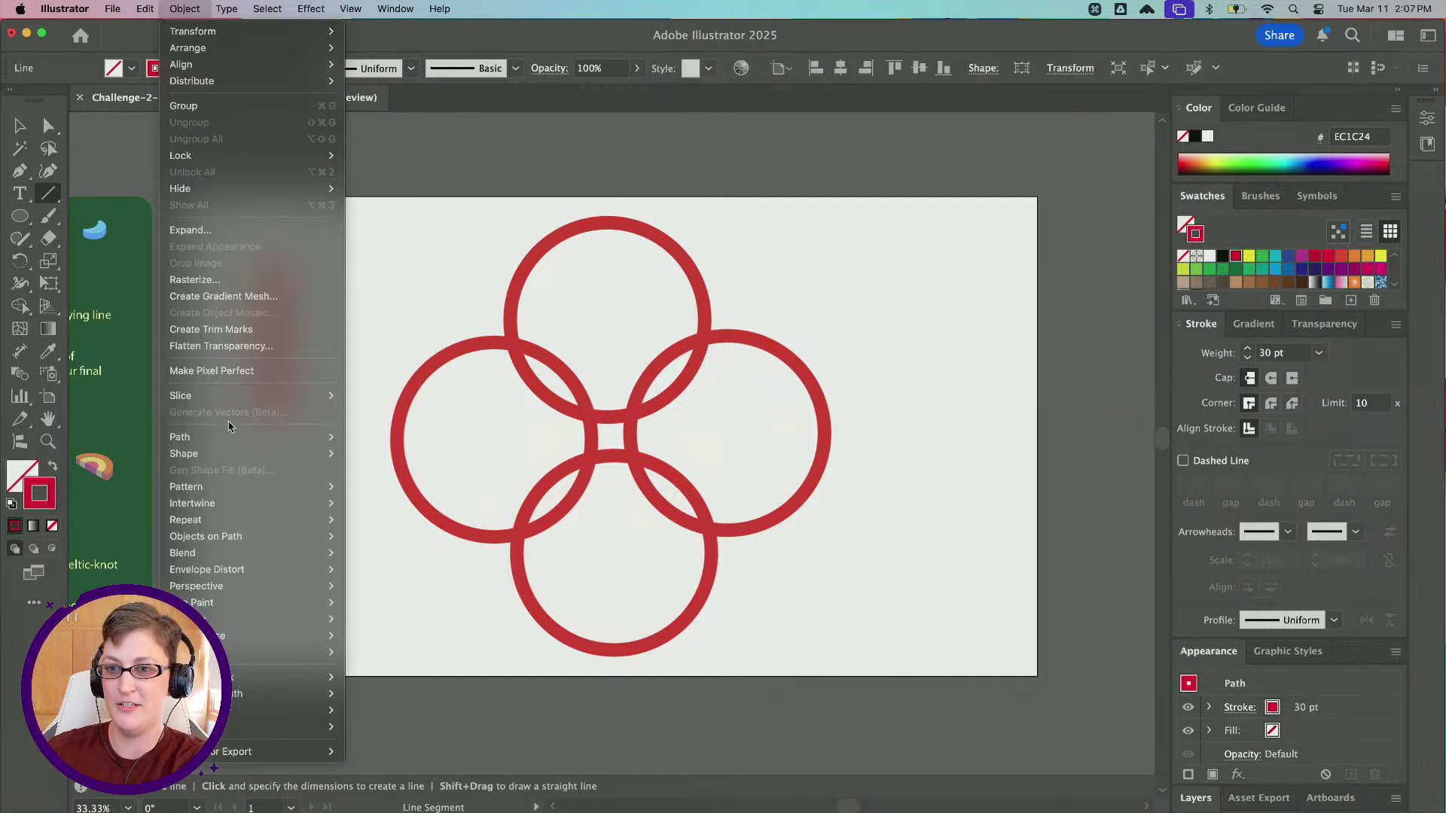
mouse_move(253, 521)
click(376, 520)
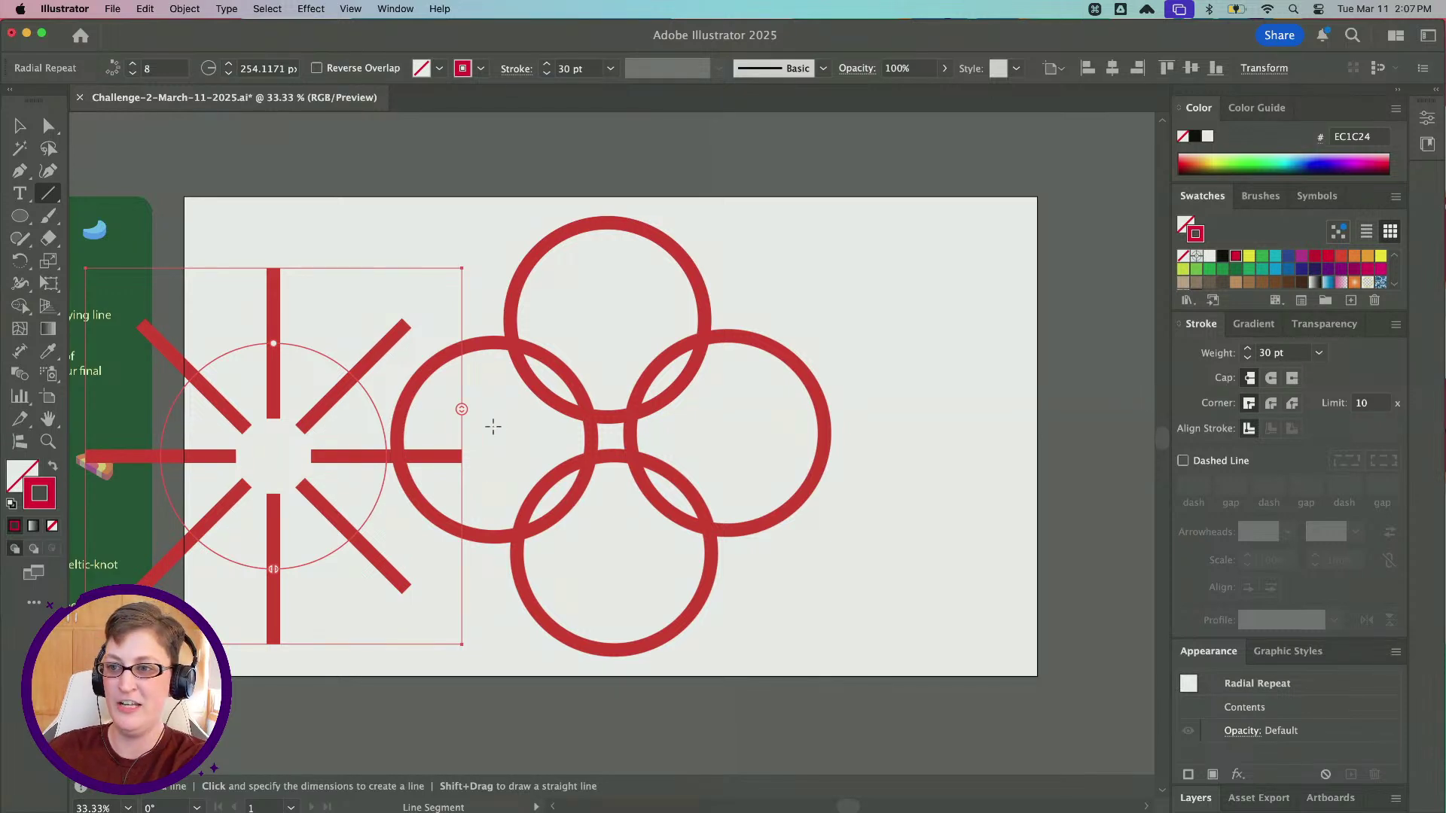
mouse_move(461, 410)
mouse_down()
mouse_move(462, 421)
mouse_move(458, 390)
mouse_up()
click(20, 126)
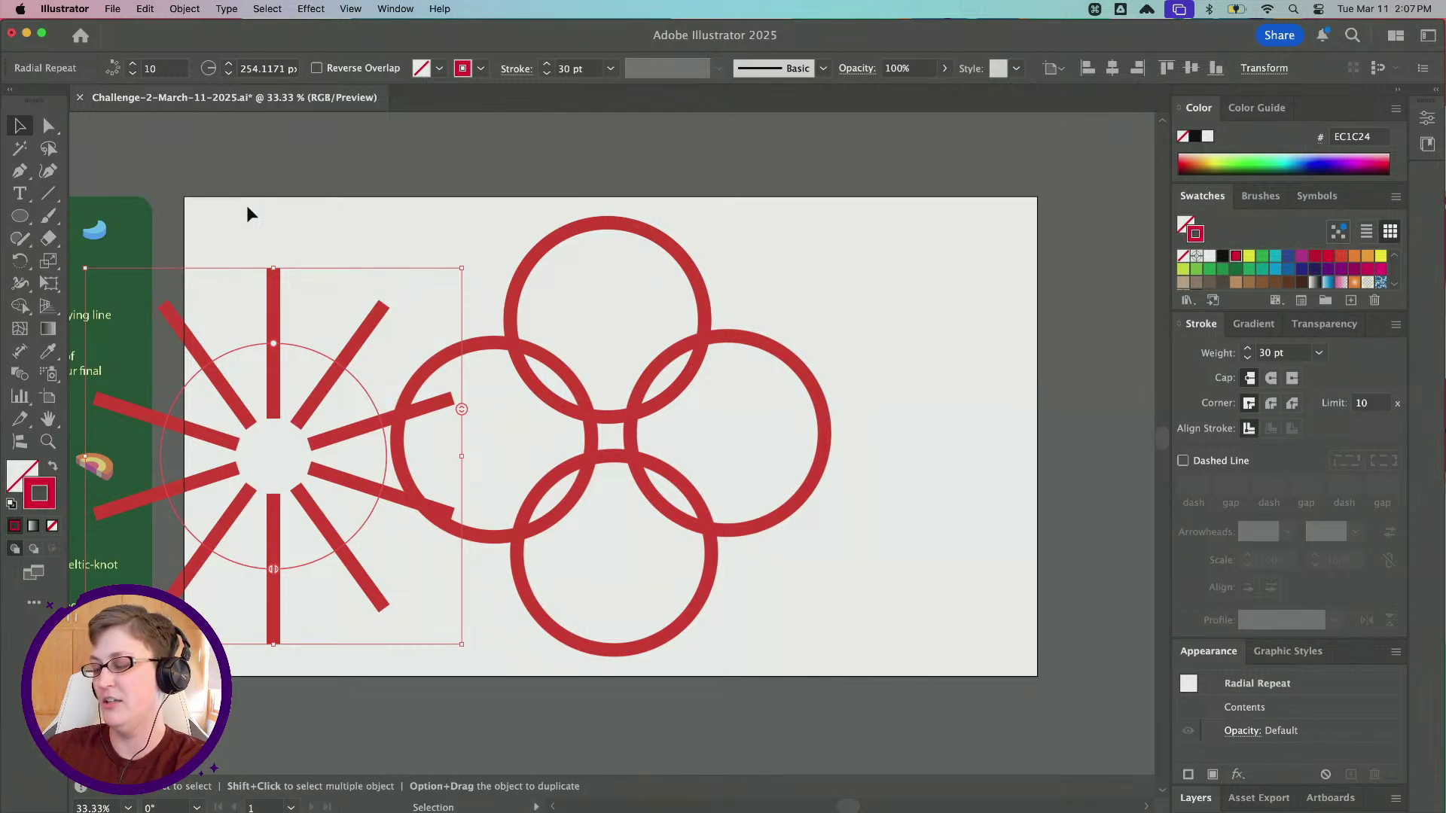
key(Delete)
Draw a square outward from the centre of the four circles to the artboard's full height and colour its stroke green (1DB14B)
scroll(377, 233, right, 3)
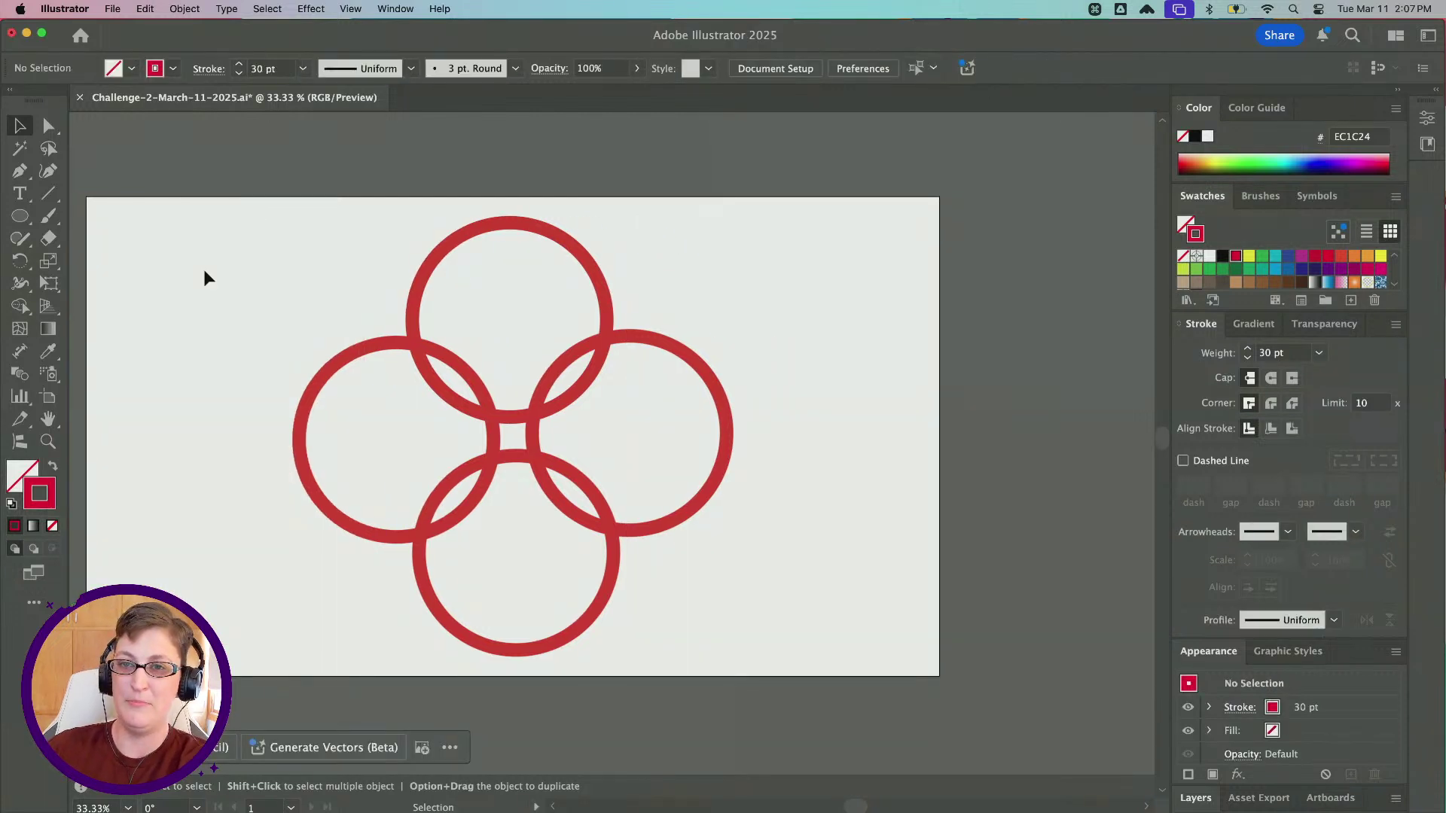
drag(19, 216, 87, 231)
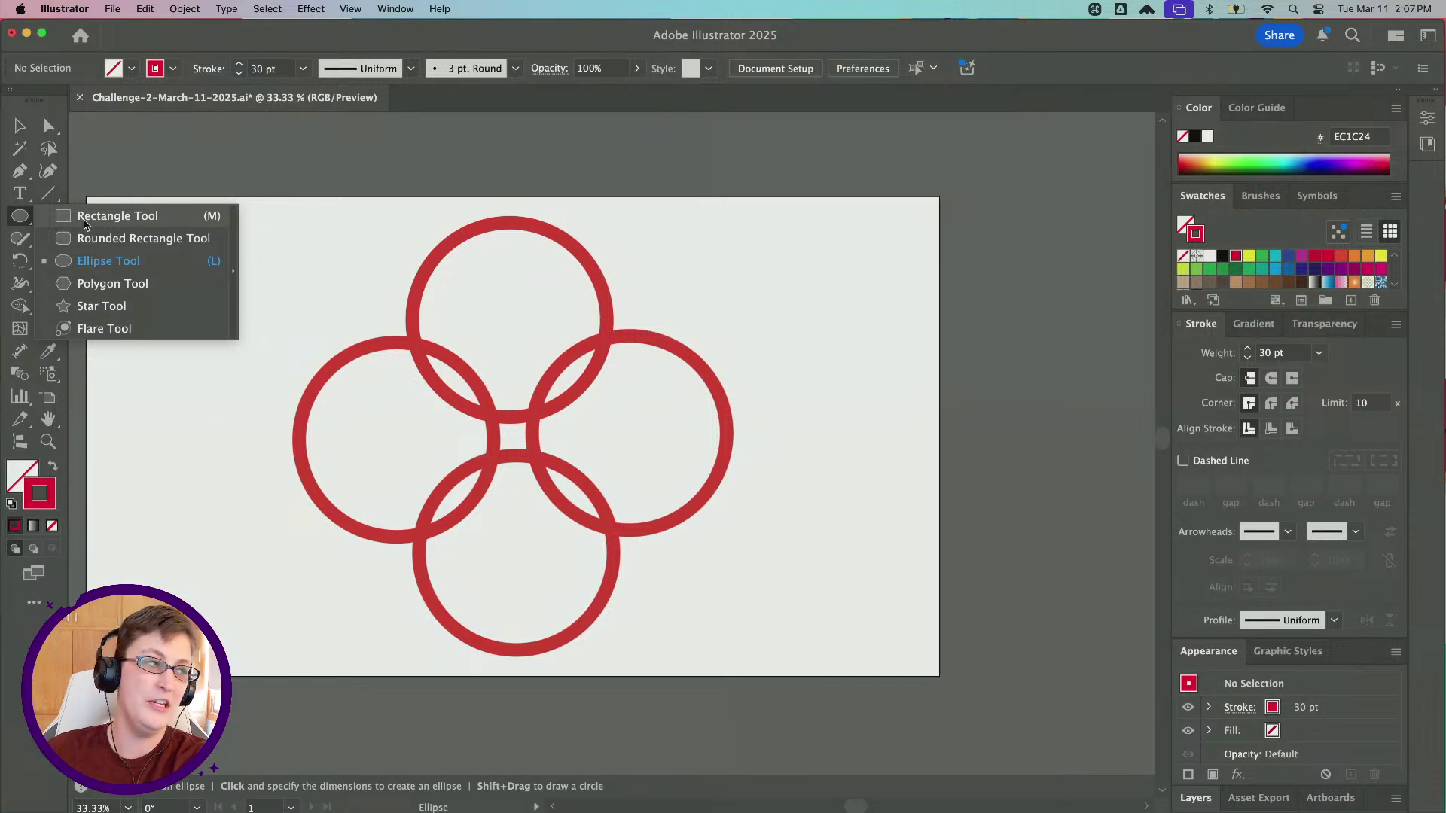
drag(84, 224, 85, 225)
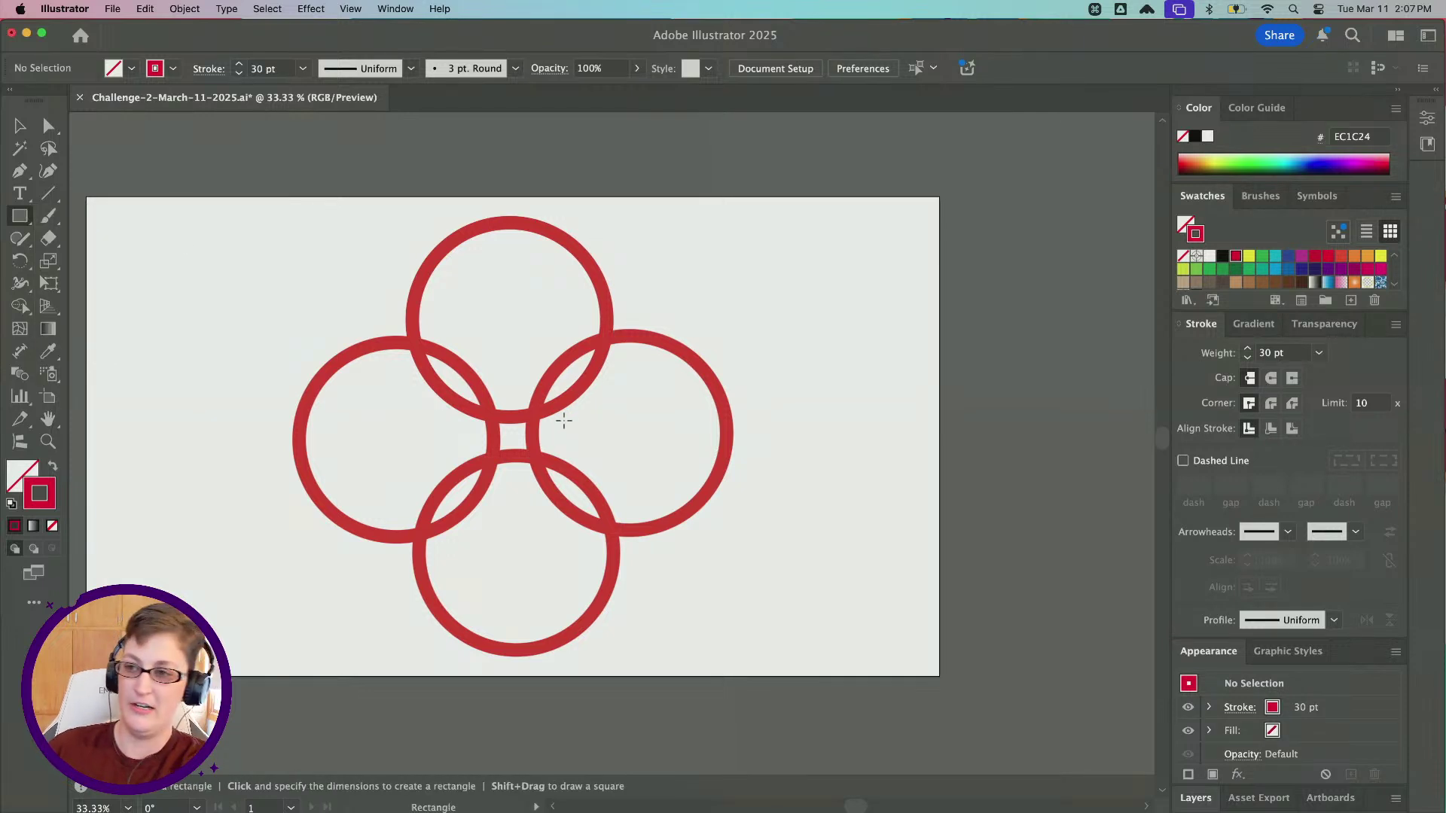
scroll(509, 441, up, 3)
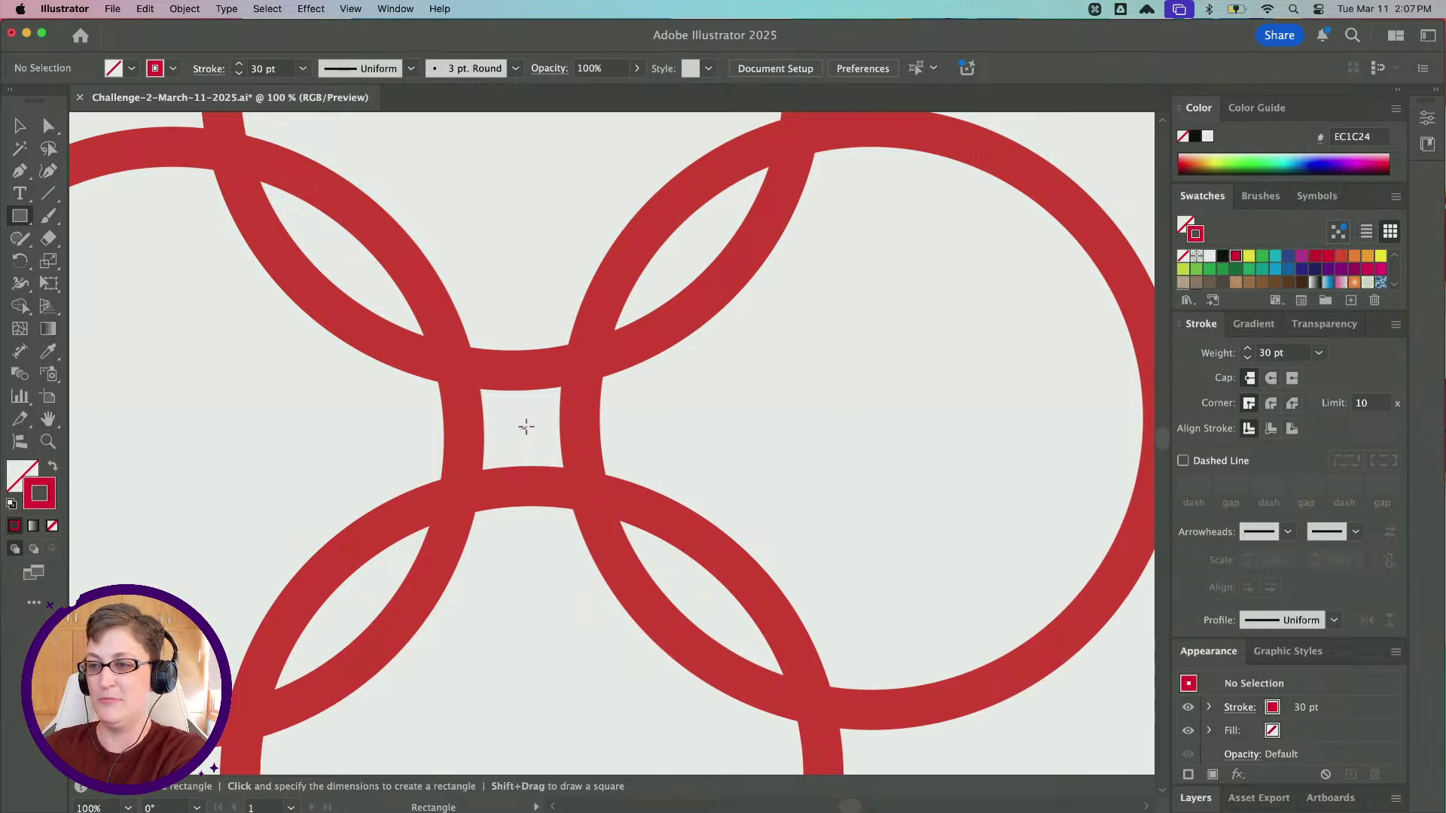
alt+scroll(527, 427, down, 1)
alt+scroll(527, 427, down, 1)
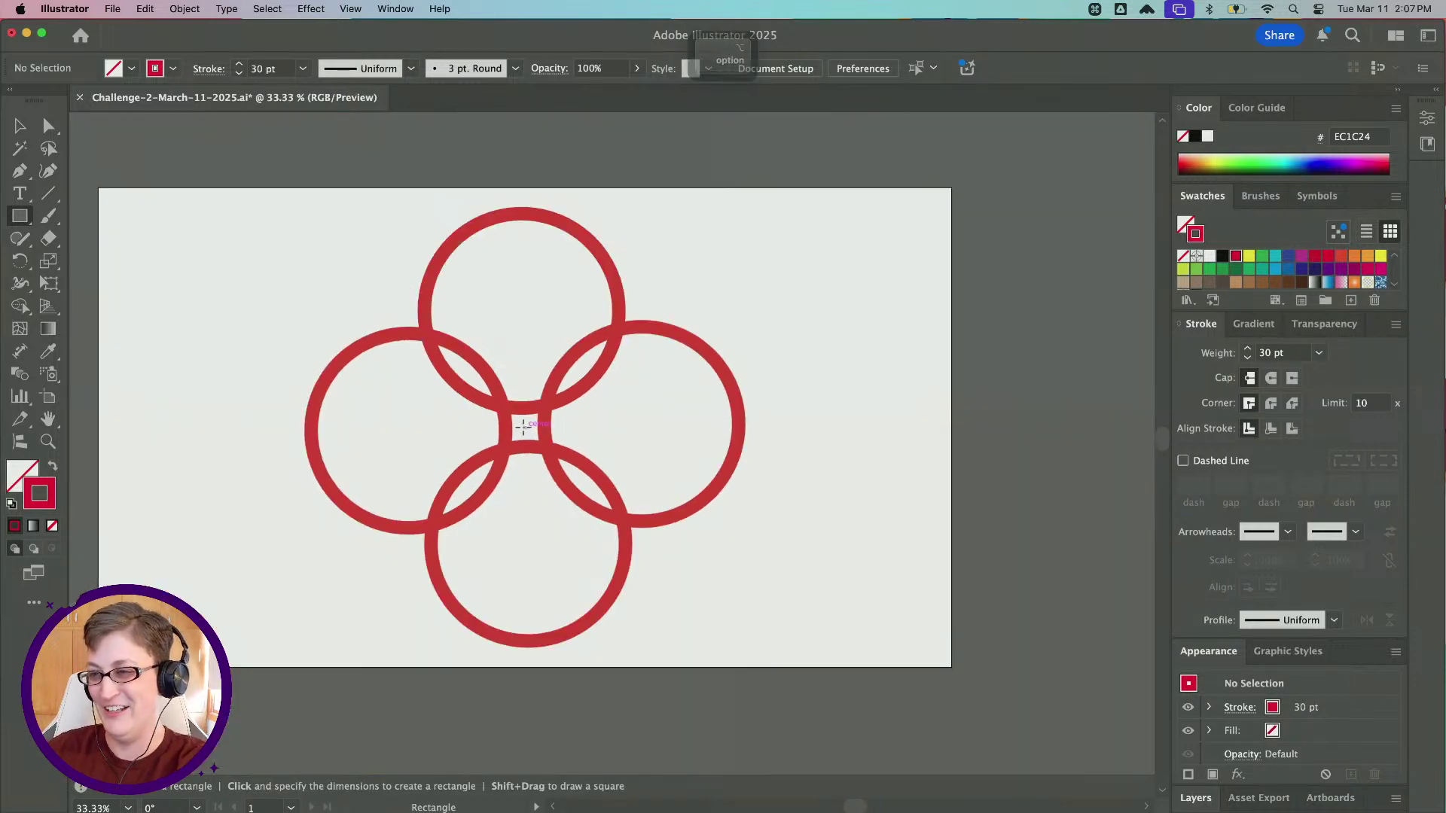
mouse_move(525, 427)
mouse_down()
mouse_move(568, 405)
mouse_move(666, 301)
mouse_move(700, 307)
mouse_move(758, 259)
mouse_up()
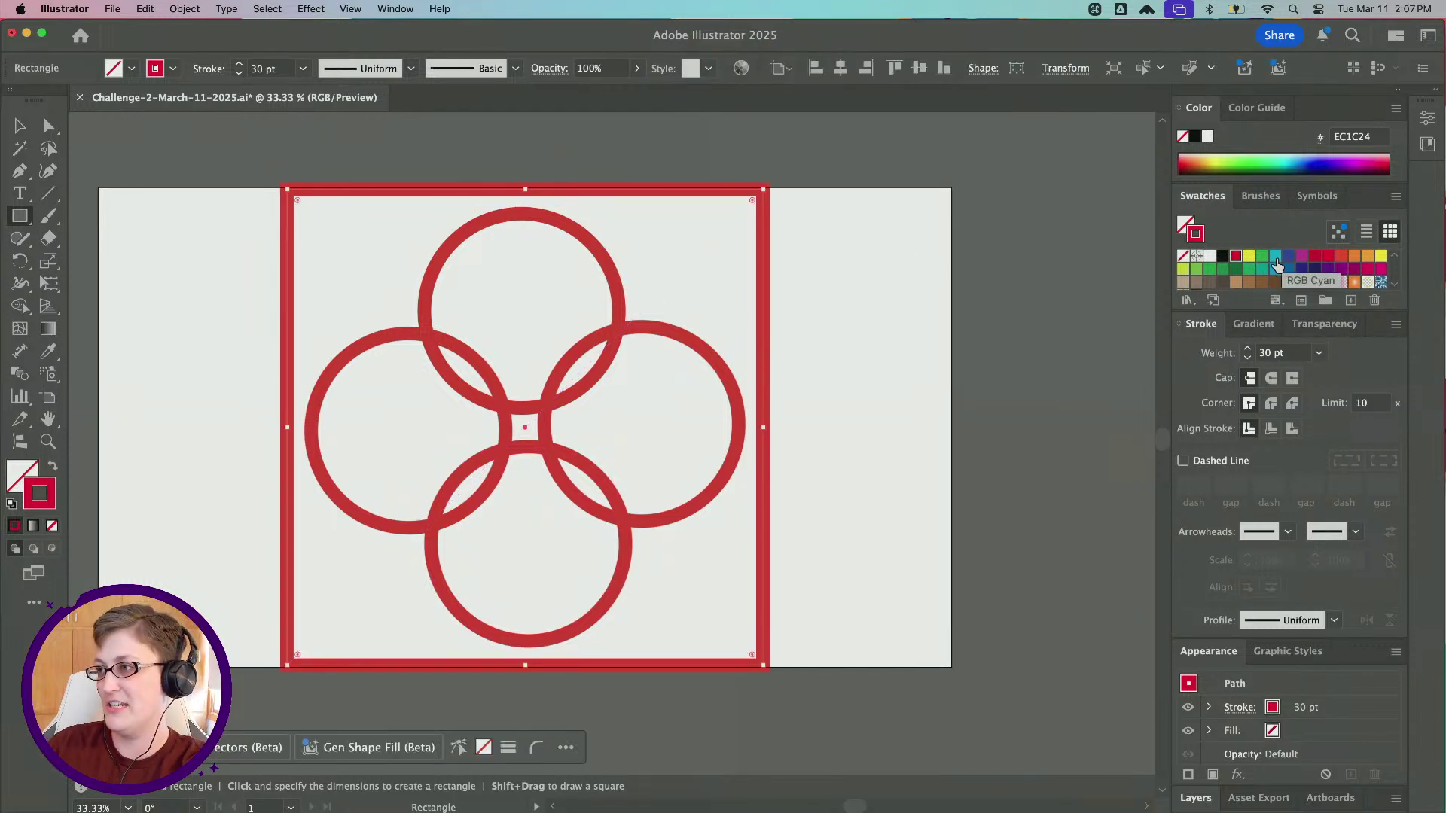
click(1262, 259)
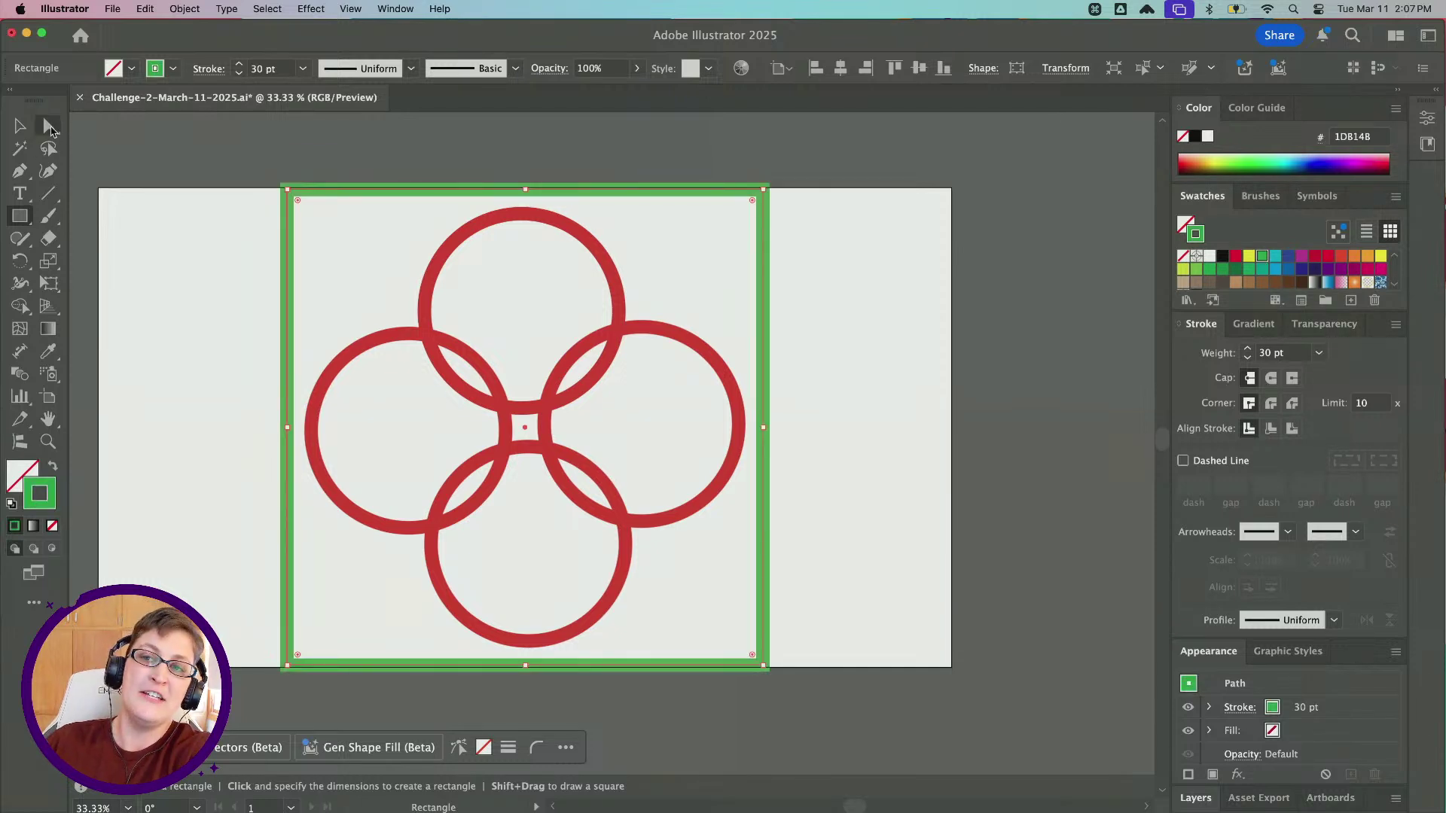
Round the green square's corners to the maximum radius so it forms a circle around the knot
key(v)
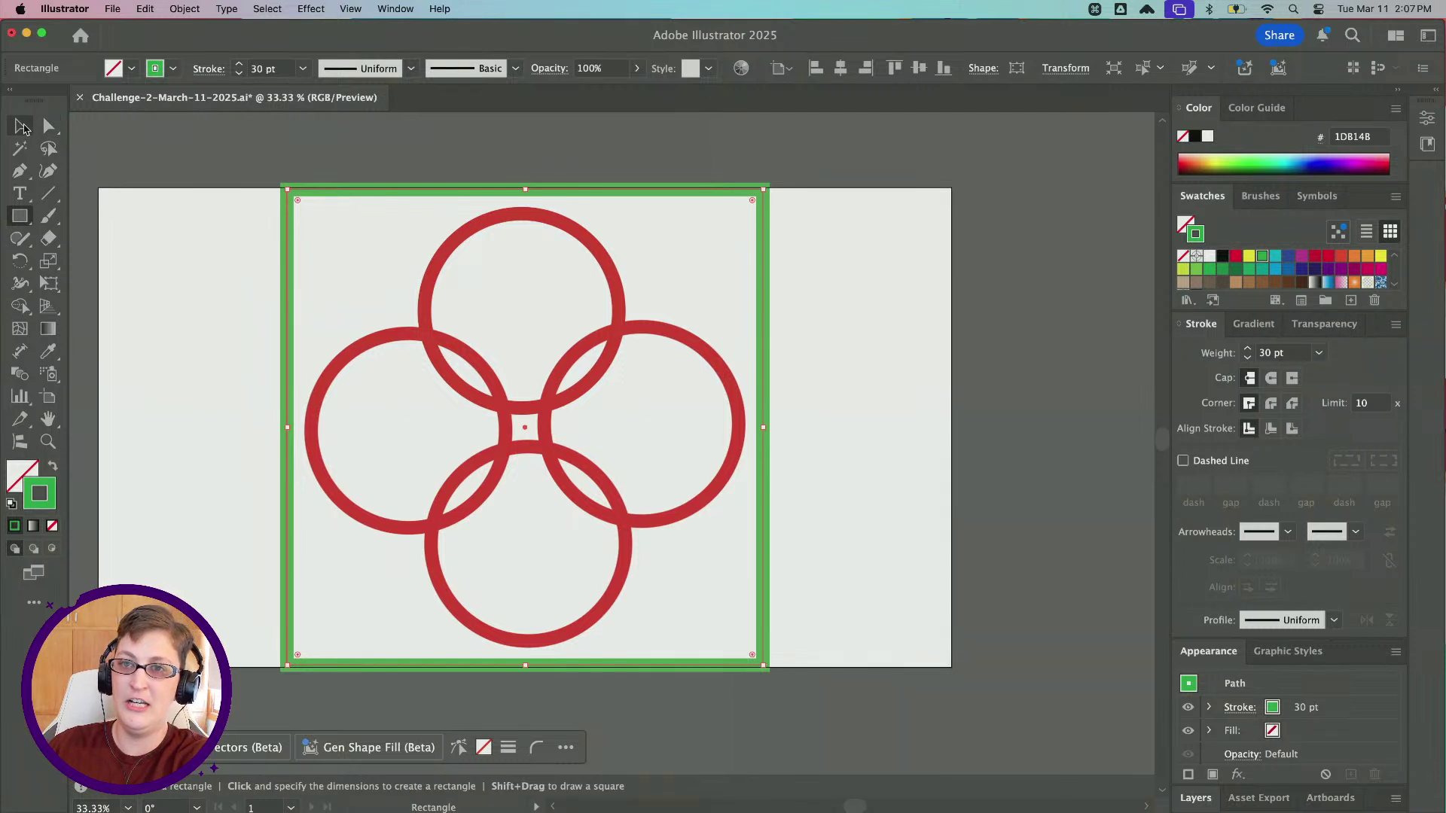
key(super)
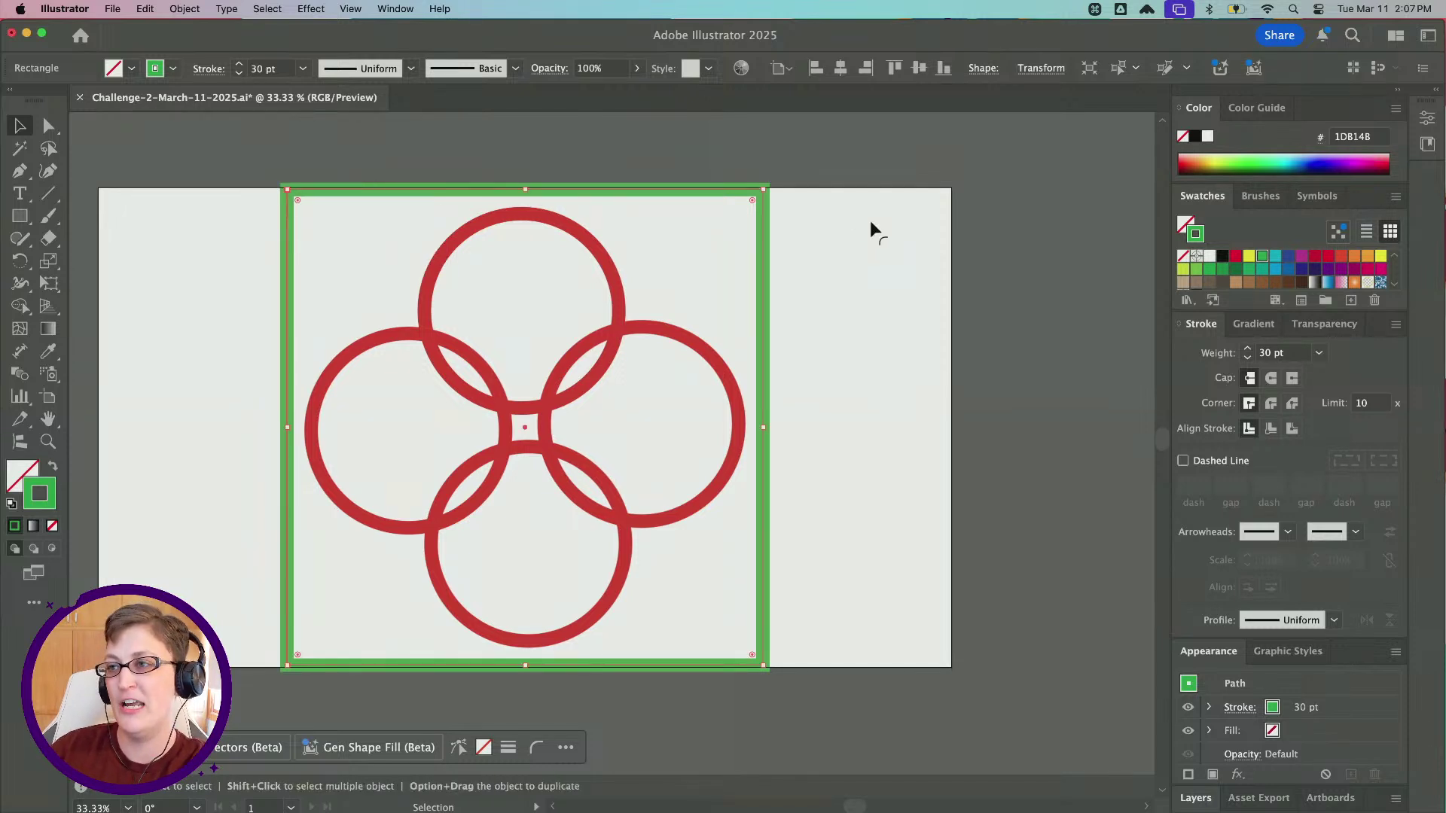
key(super)
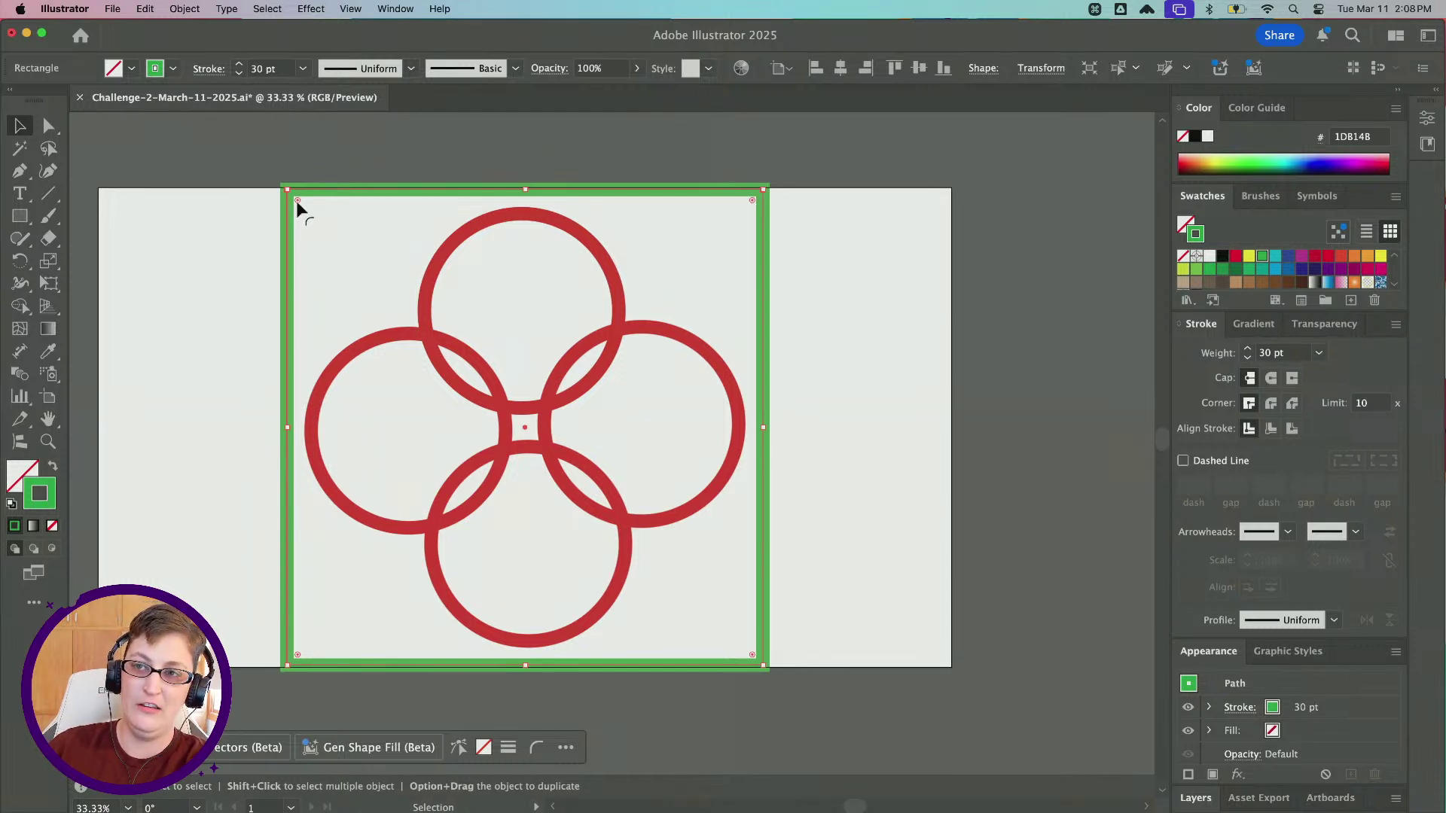
drag(296, 198, 676, 450)
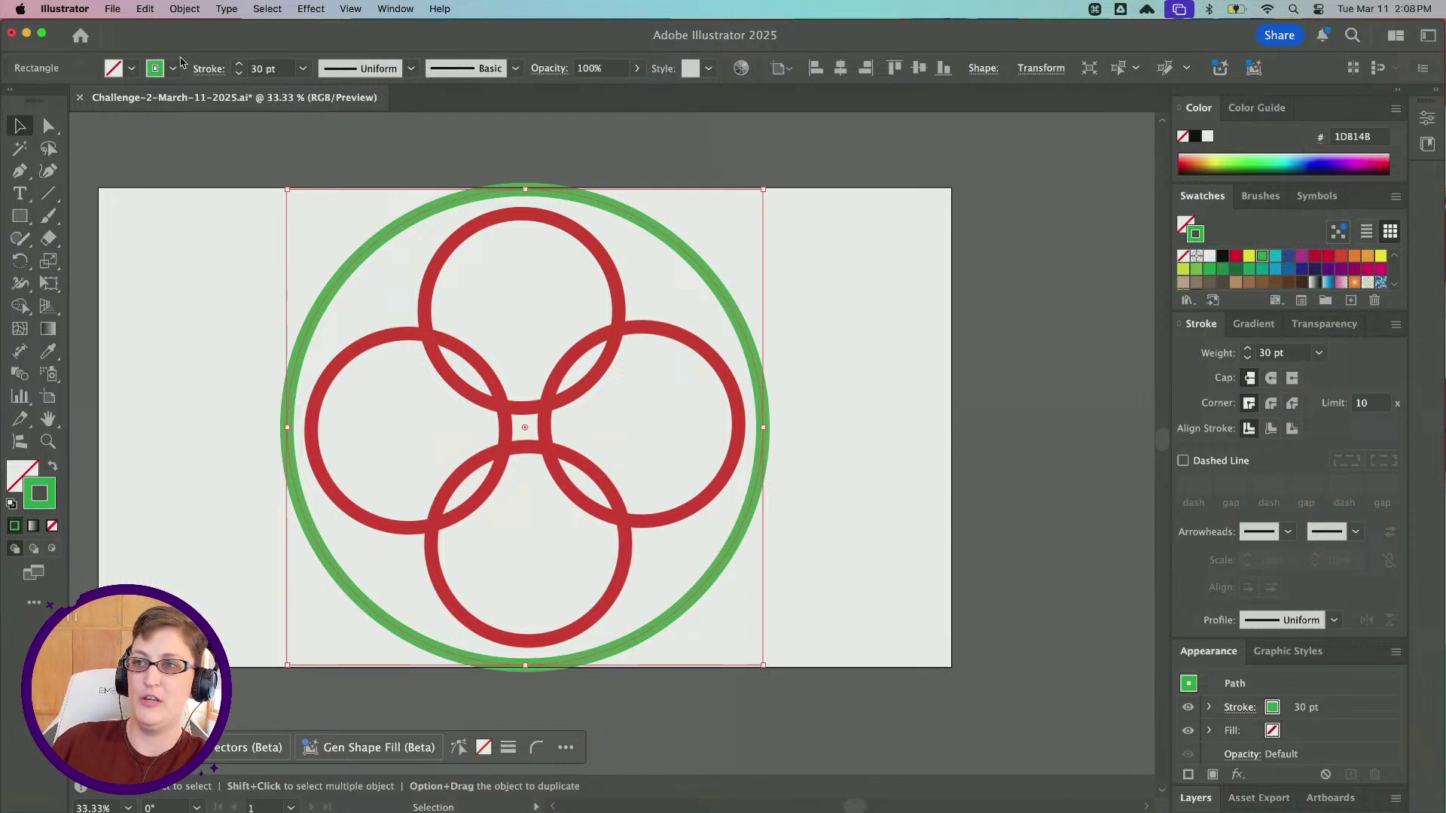
Try chamfered corners on the green shape, and change its corner type to inverted round for a four-pointed star
click(49, 128)
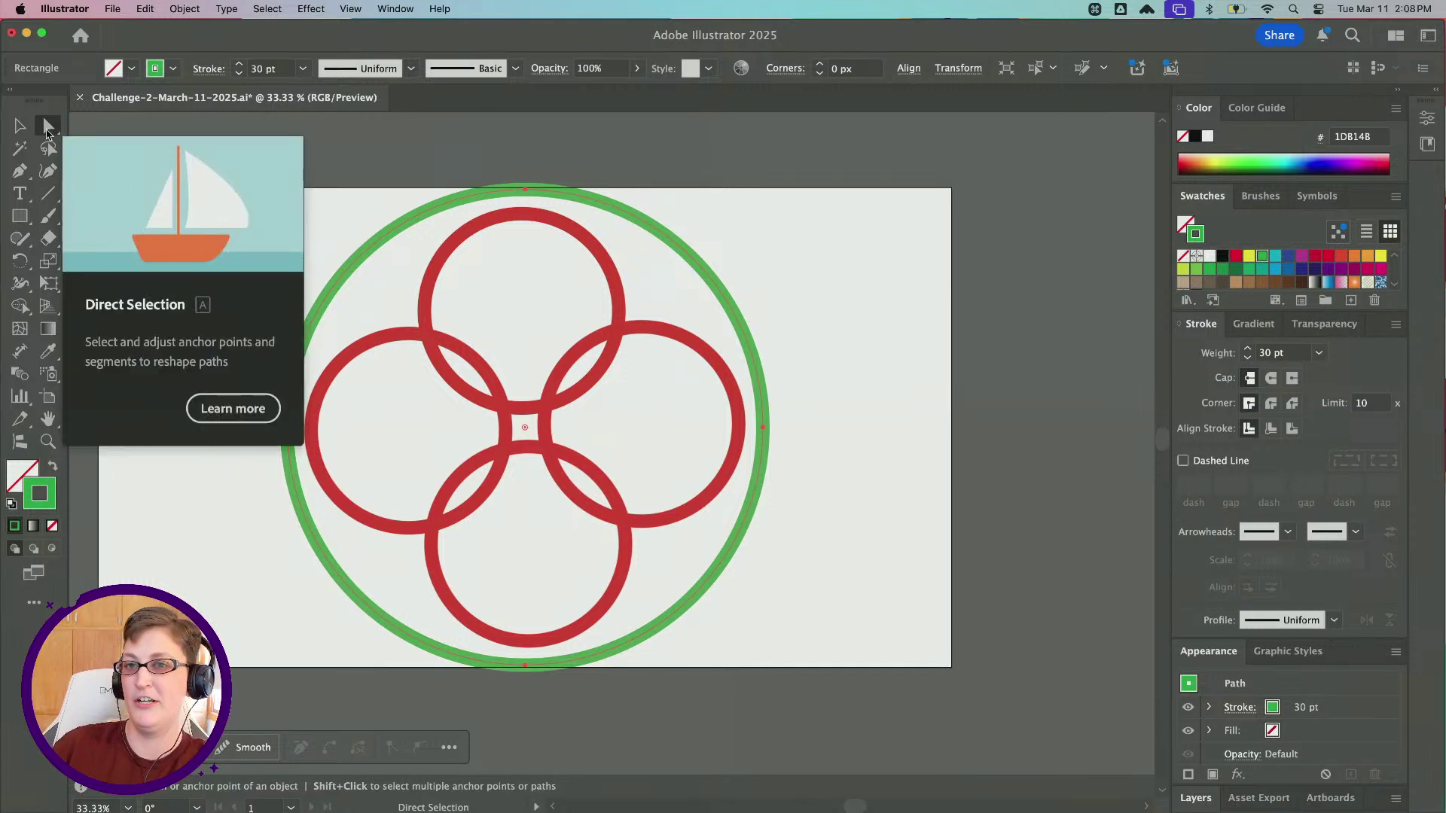
click(784, 69)
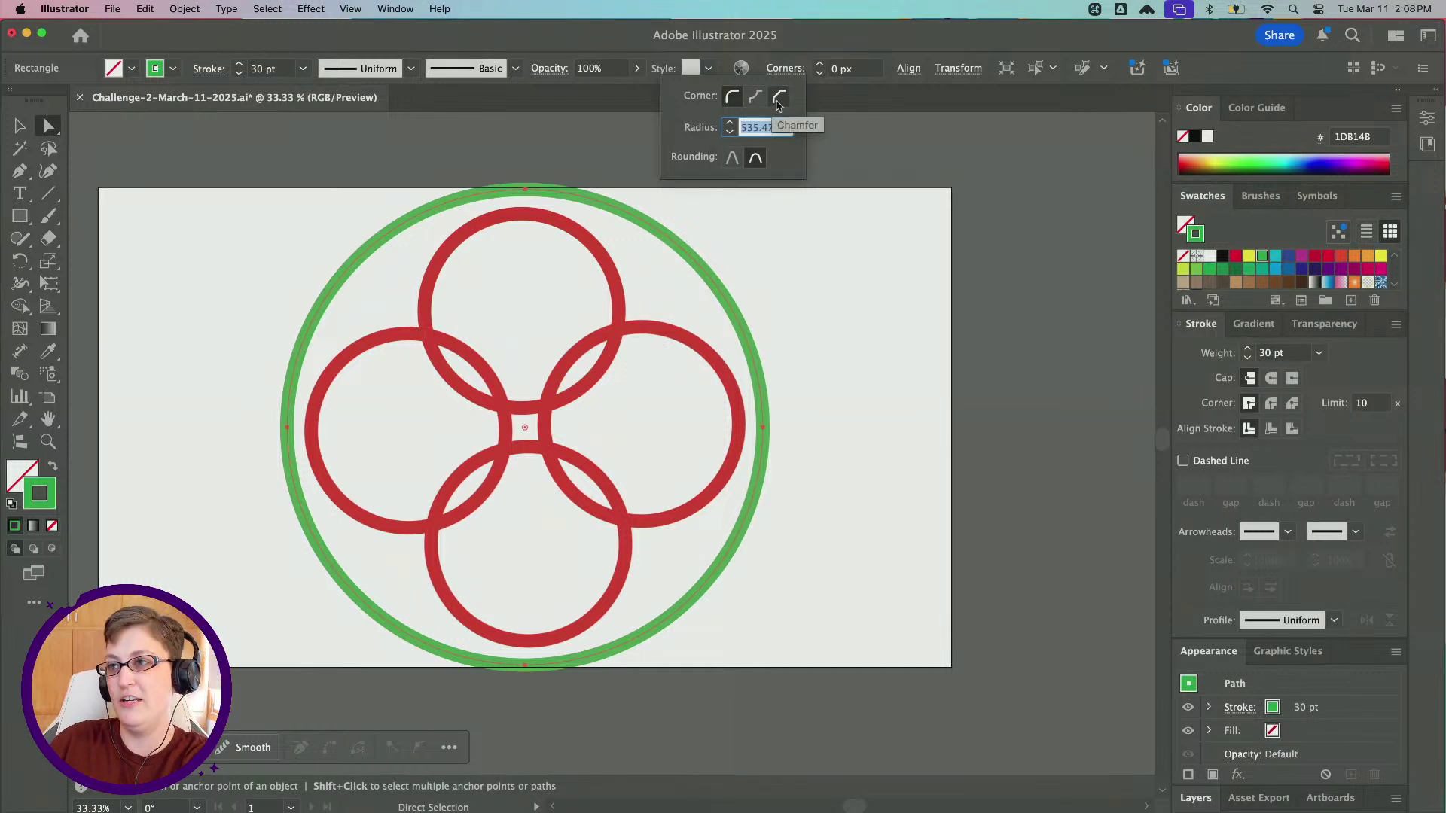
click(778, 100)
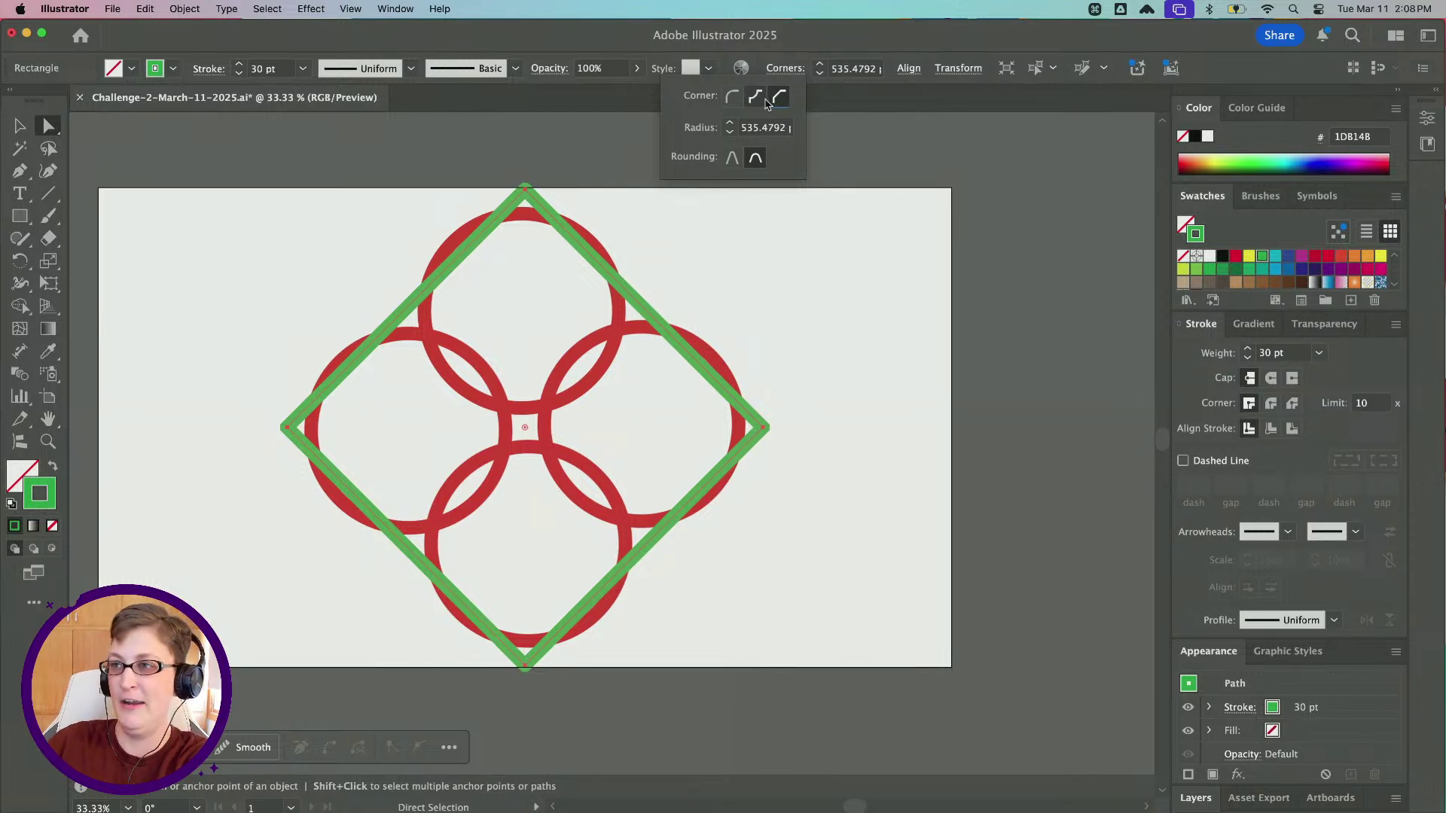
click(755, 99)
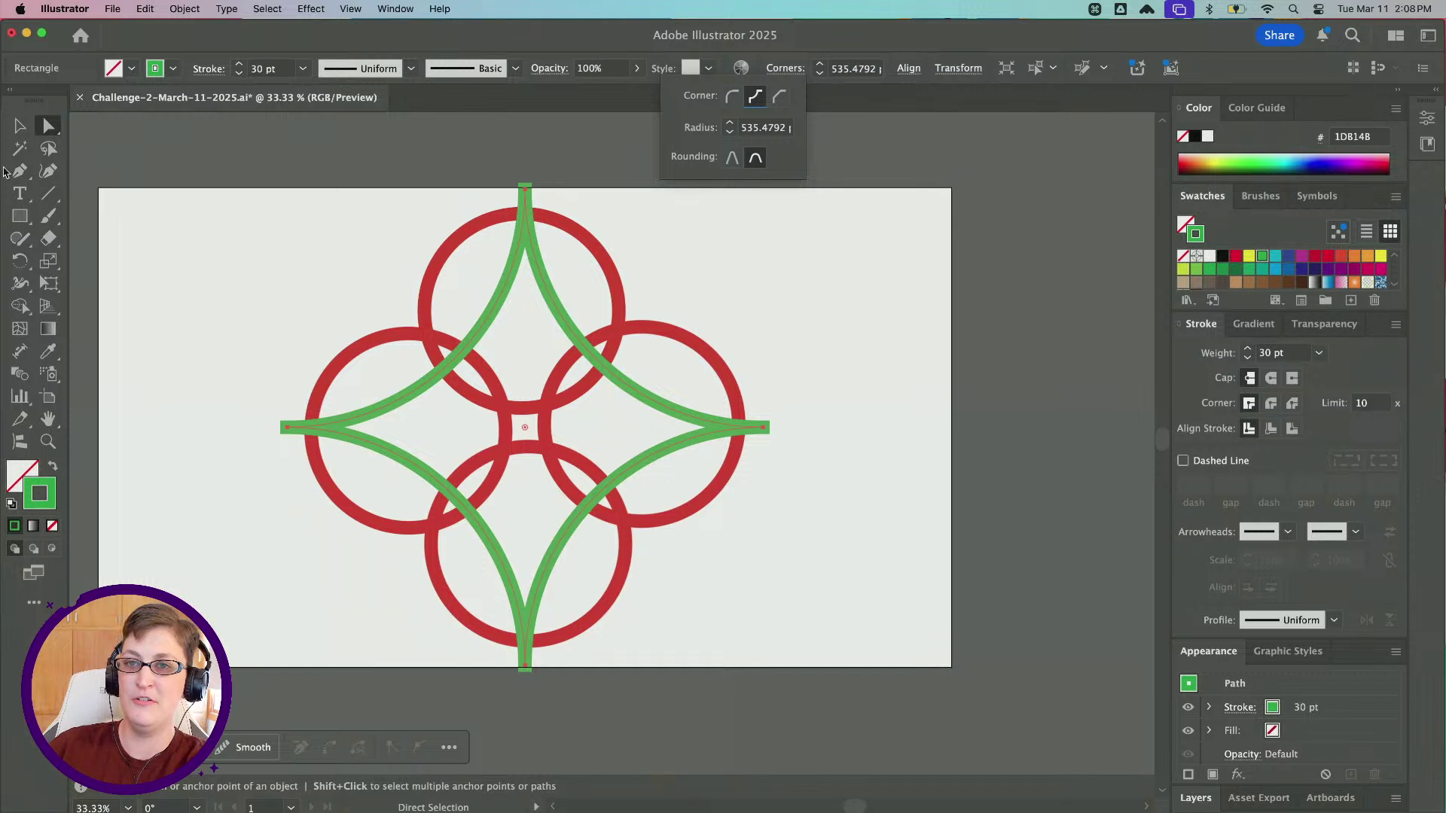
Select the red circles and the green star together and scale them down slightly about their centre
click(22, 121)
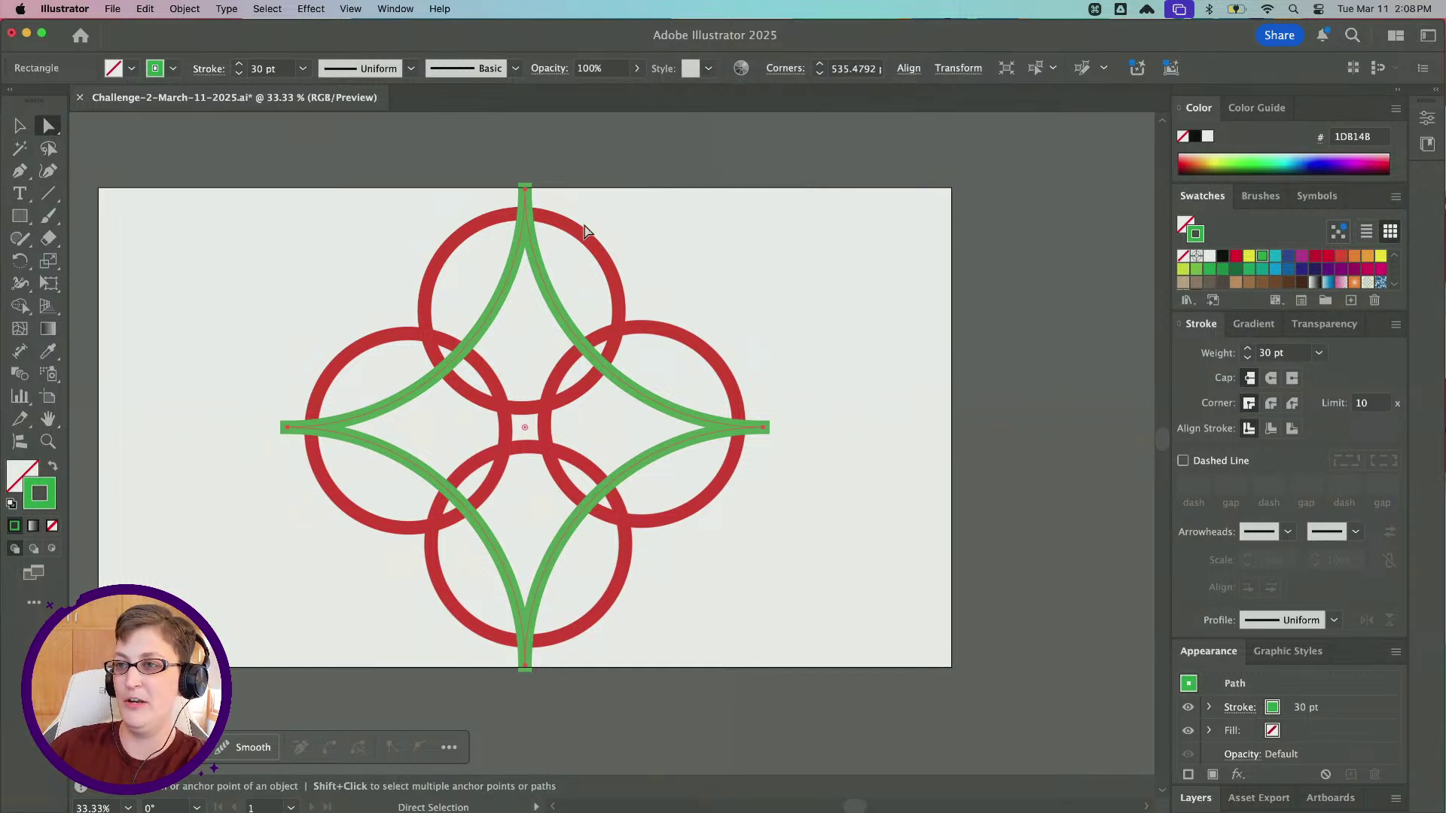
click(23, 128)
drag(632, 218, 519, 291)
click(273, 227)
drag(204, 247, 907, 459)
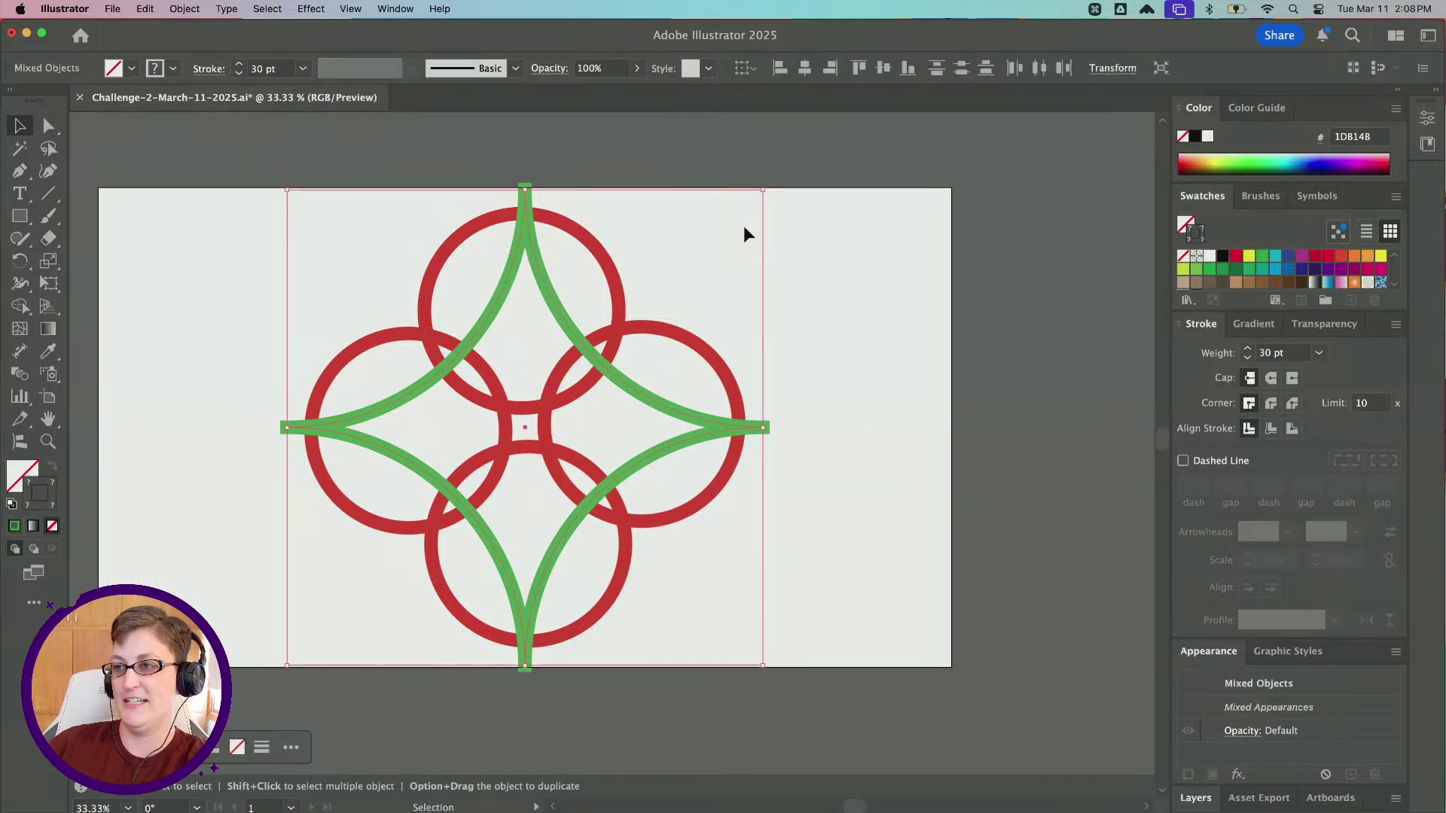
drag(763, 189, 749, 203)
click(818, 301)
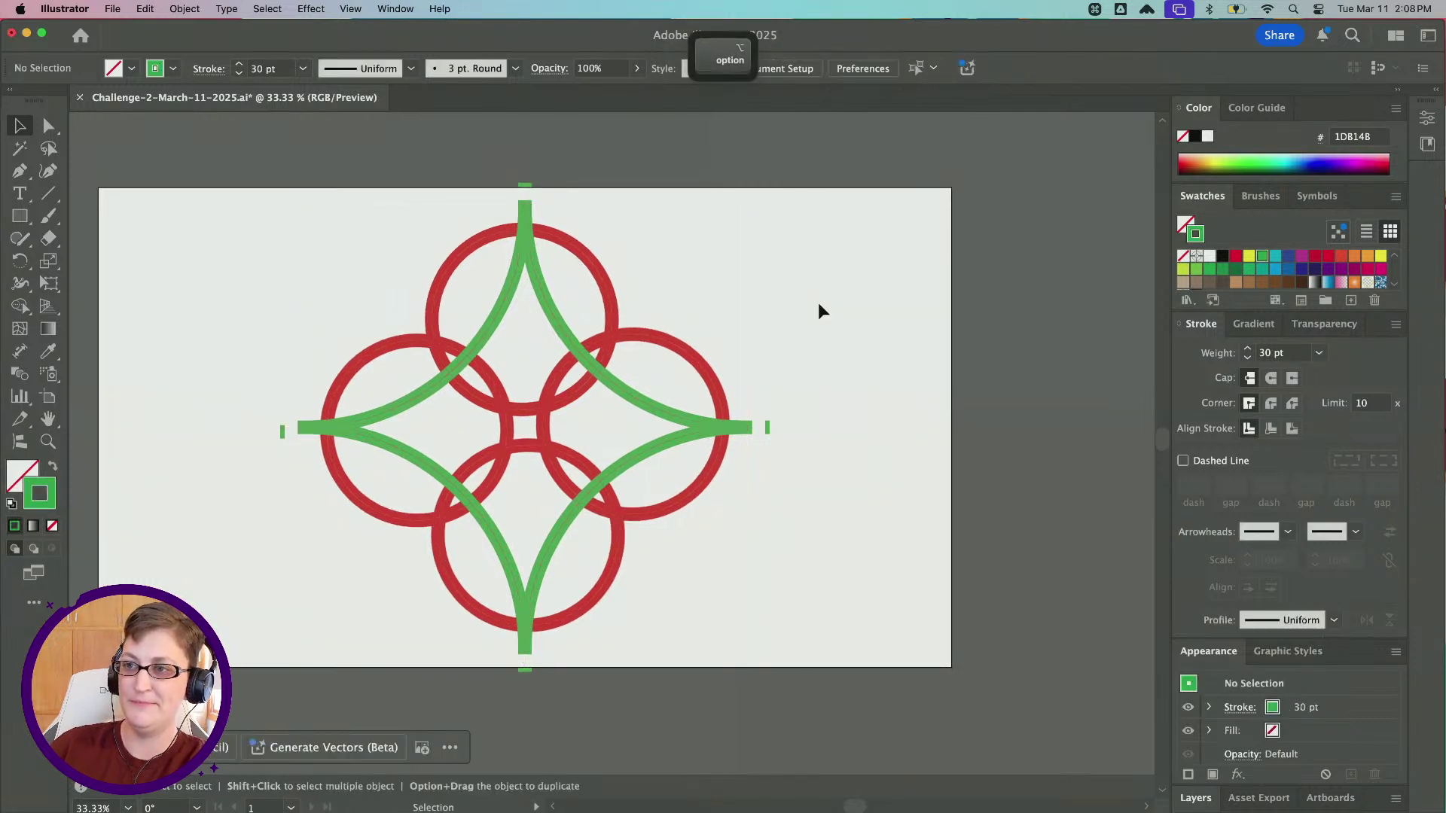
Try drawing a smaller green square outward from the centre of the knot, and undo it
click(16, 217)
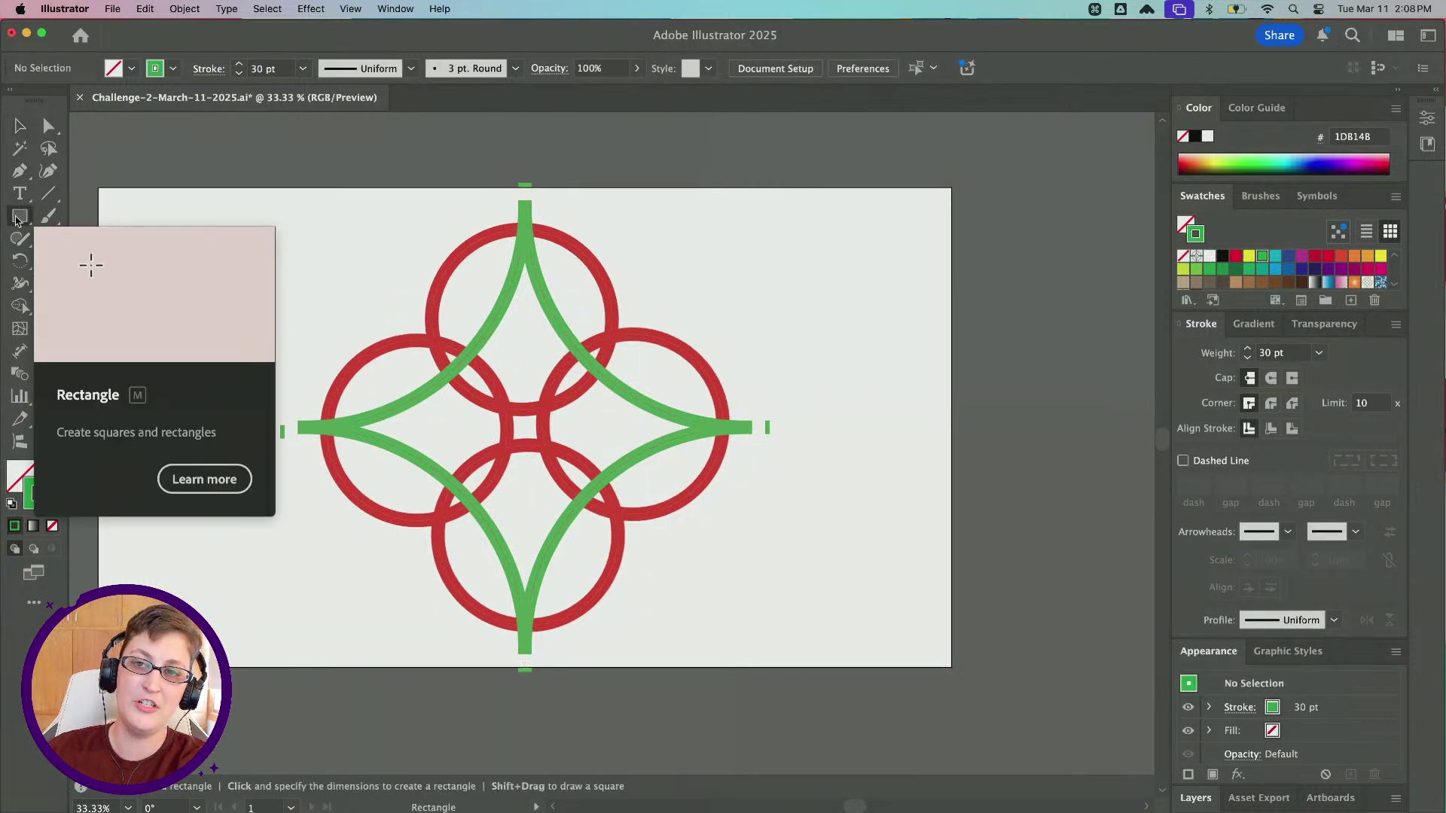
click(17, 219)
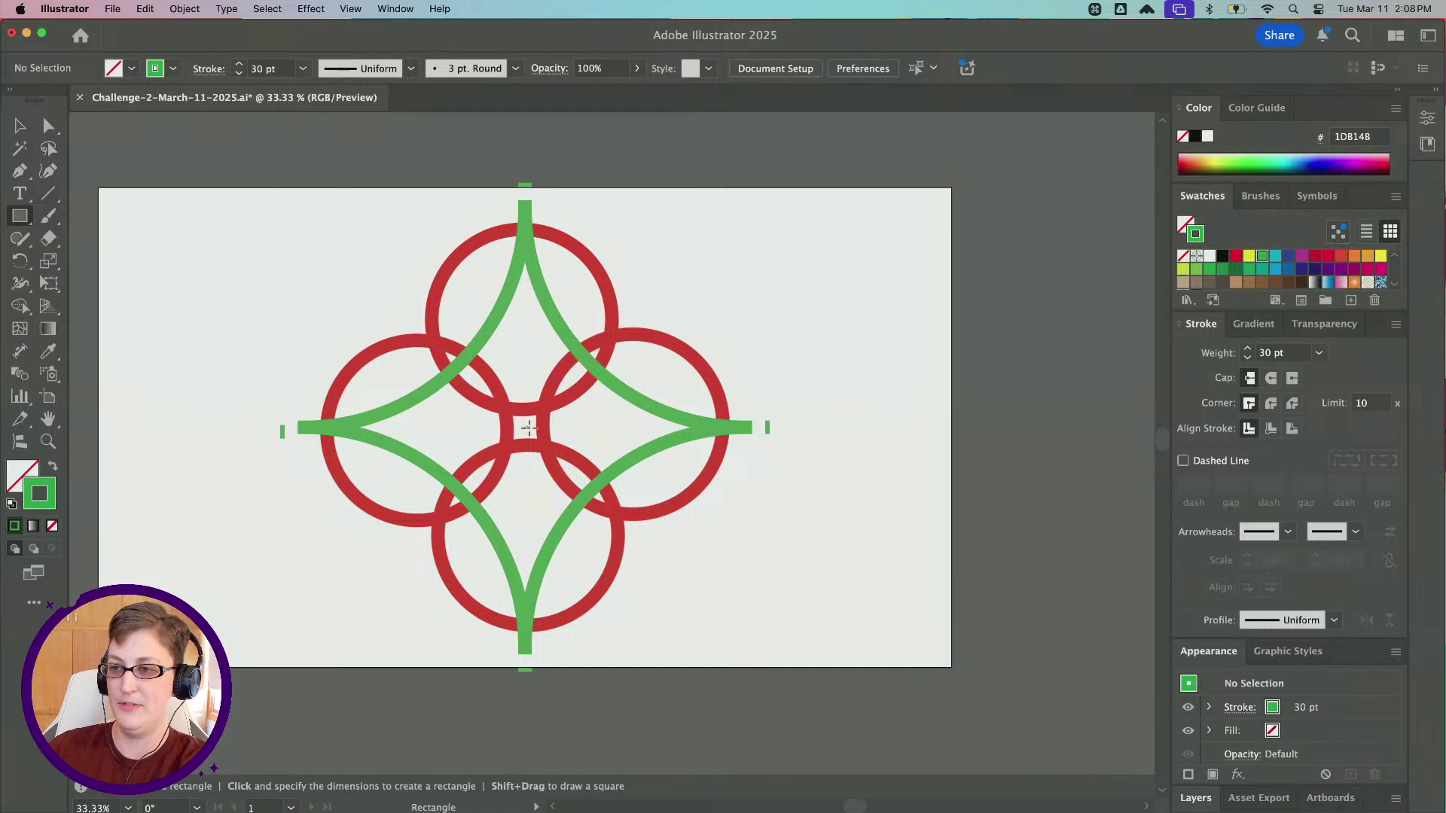
drag(525, 427, 700, 315)
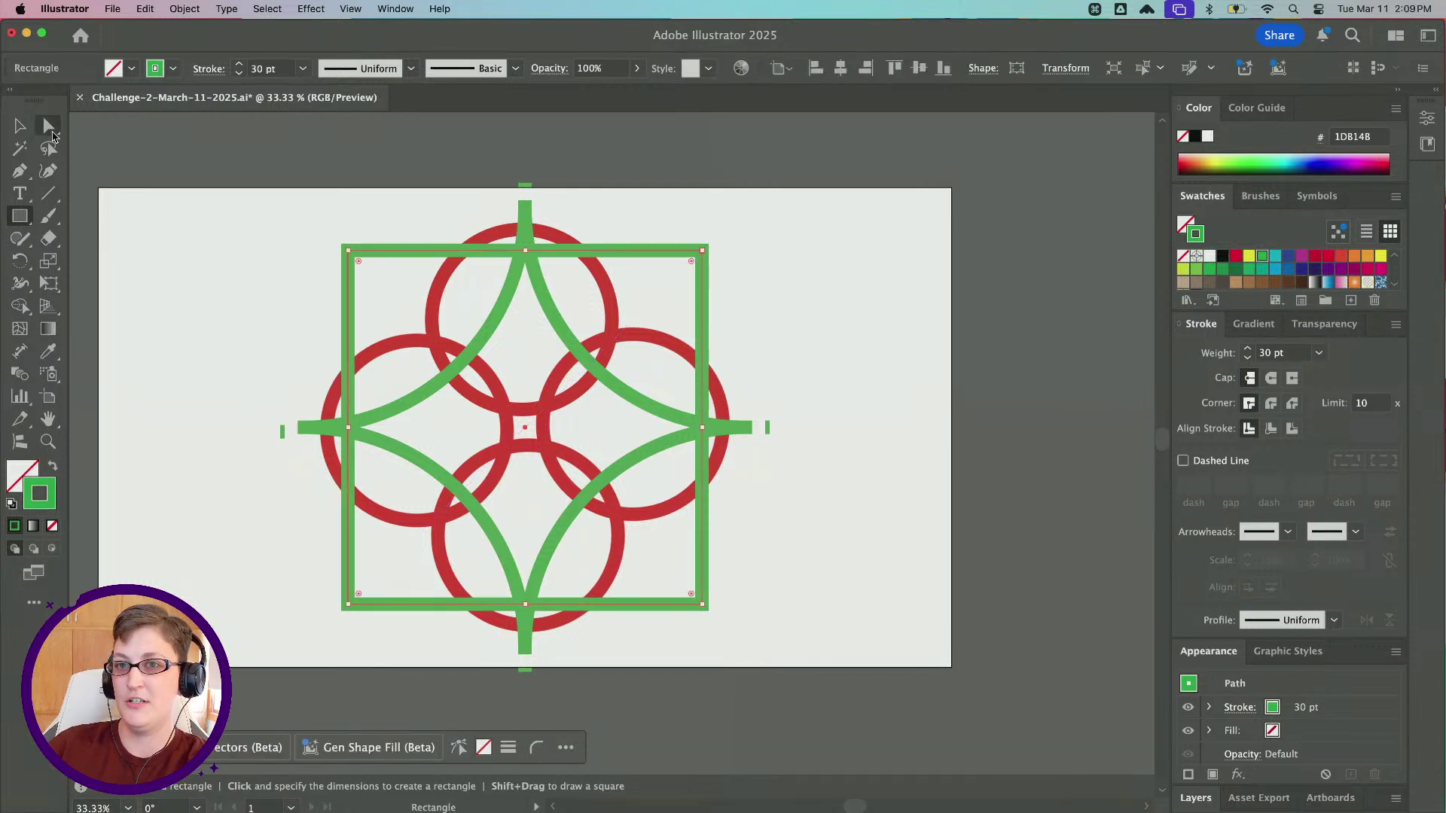
key(super+z)
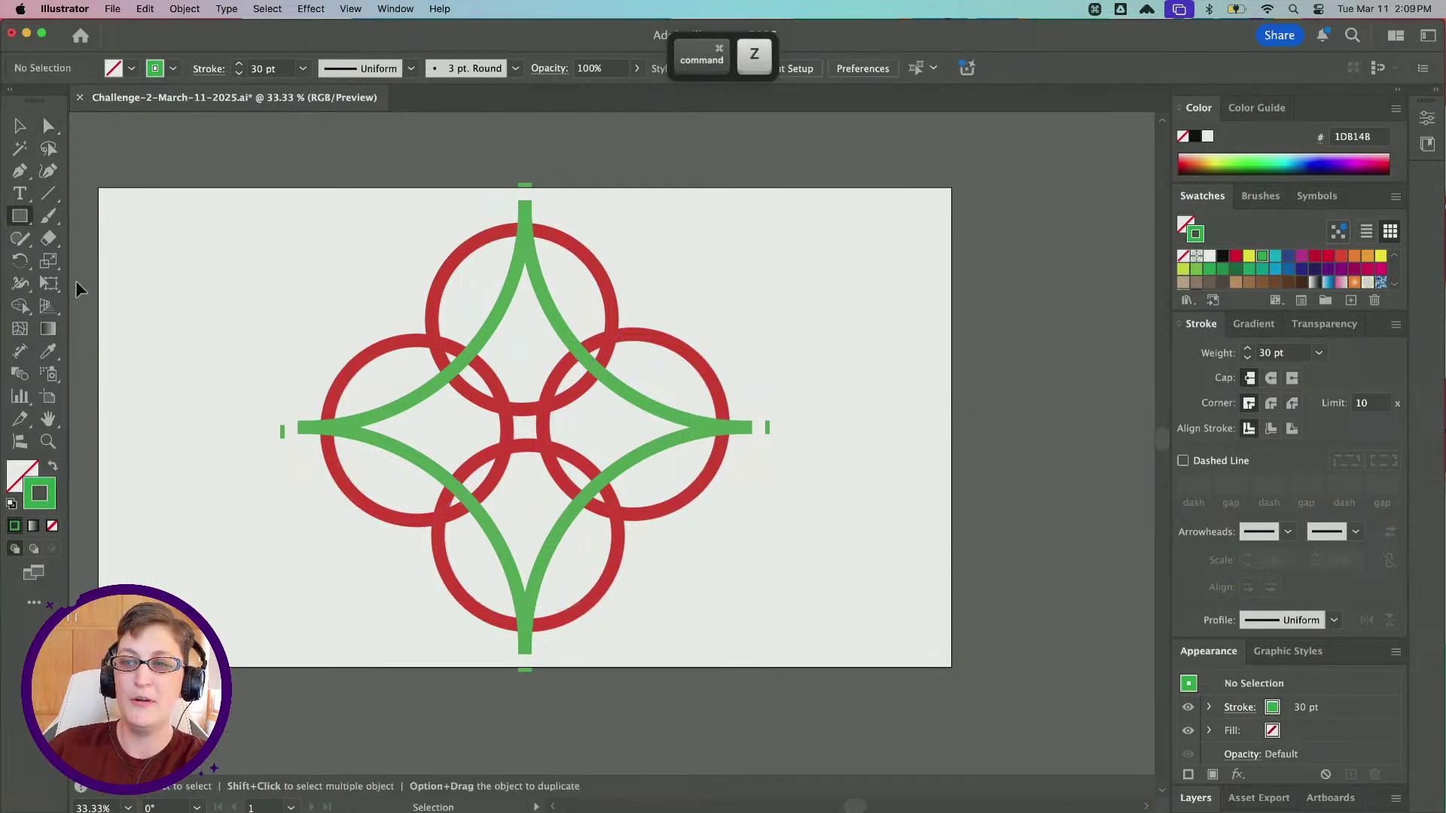
Draw a large five-pointed star outward from the centre of the knot and set its stroke to blue (3955A4)
click(19, 217)
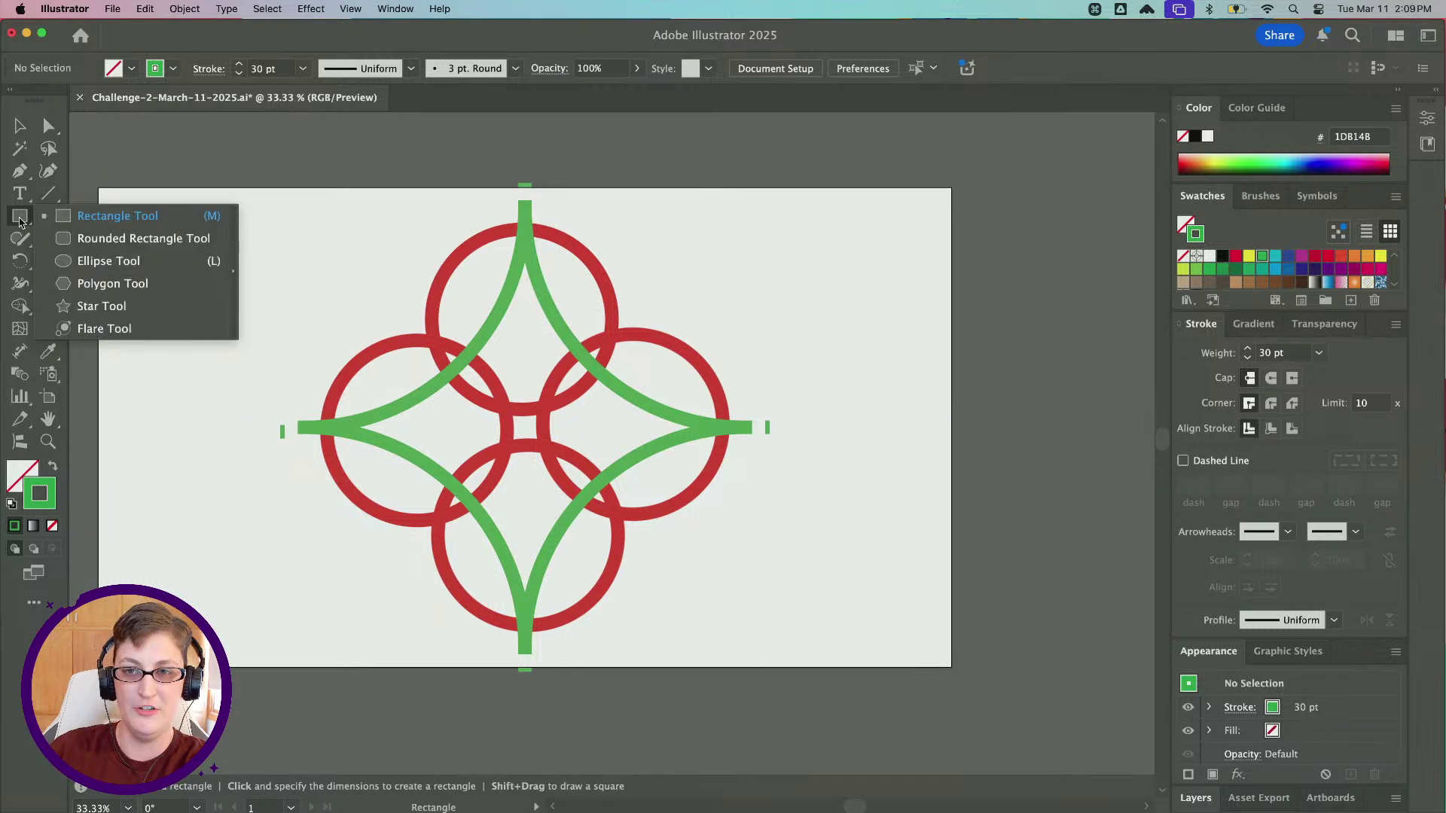
click(118, 306)
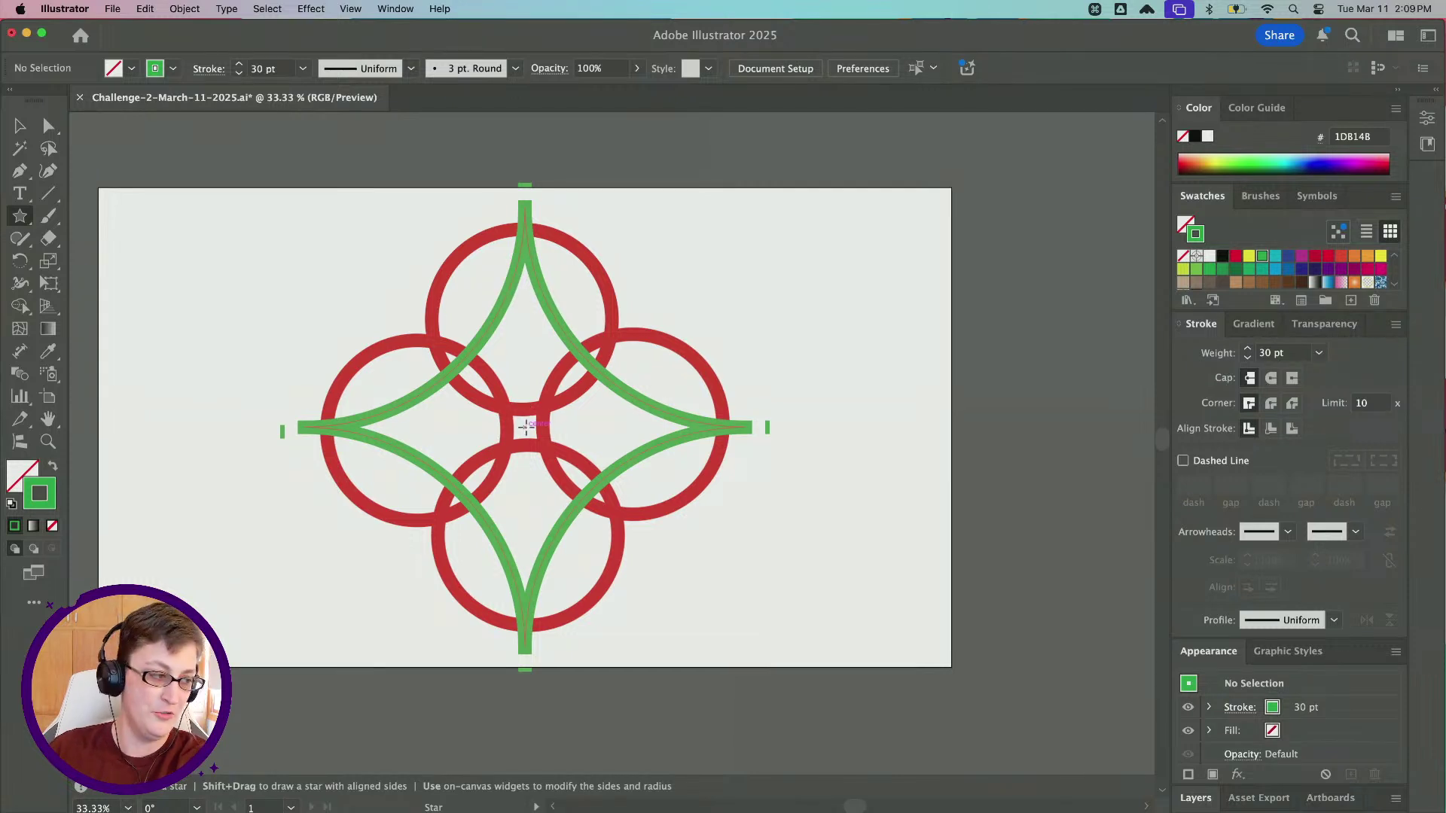
drag(524, 427, 753, 293)
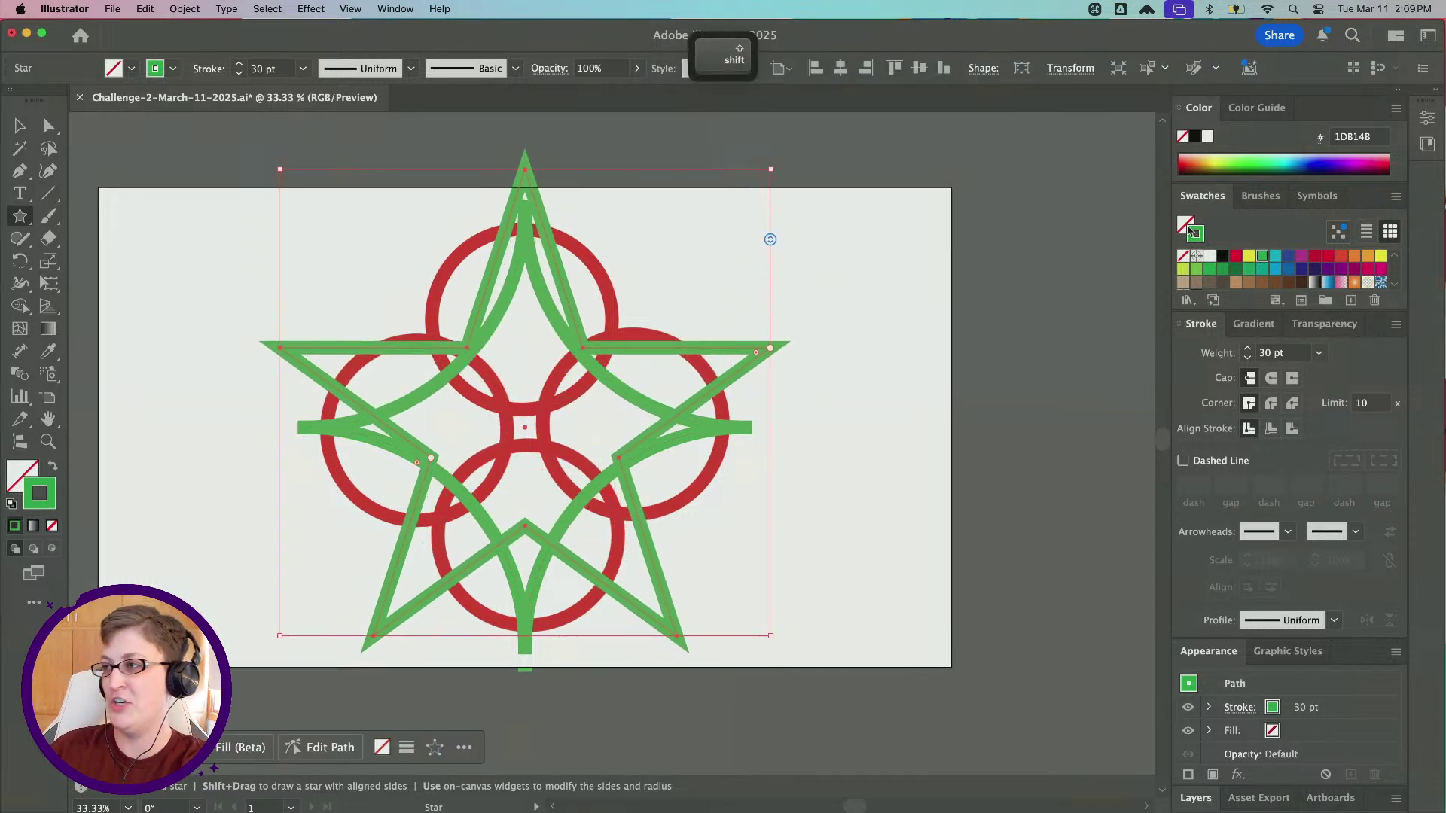
click(1287, 257)
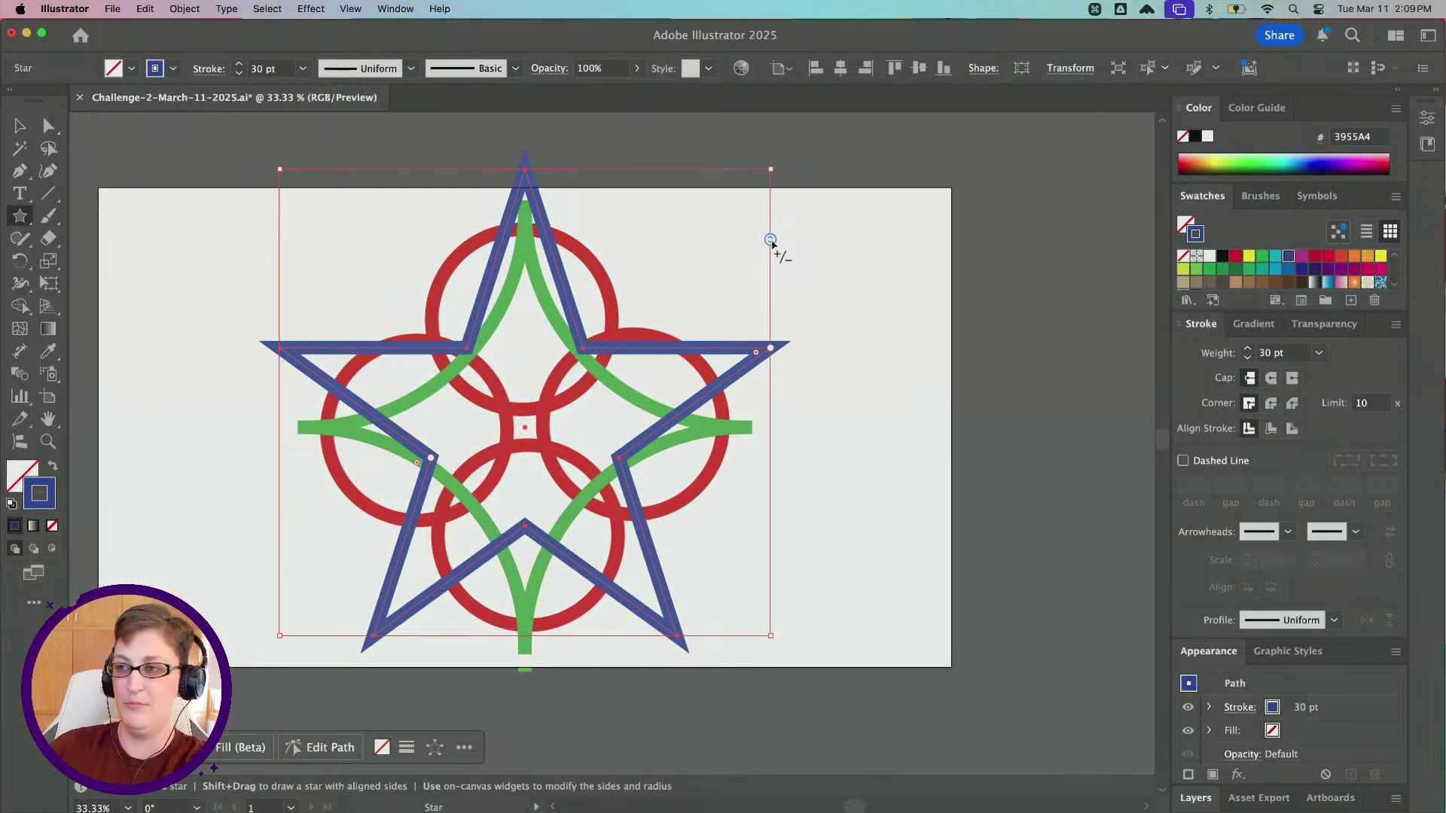
Reduce the blue star's number of points to four
scroll(771, 243, down, 3)
scroll(769, 242, up, 7)
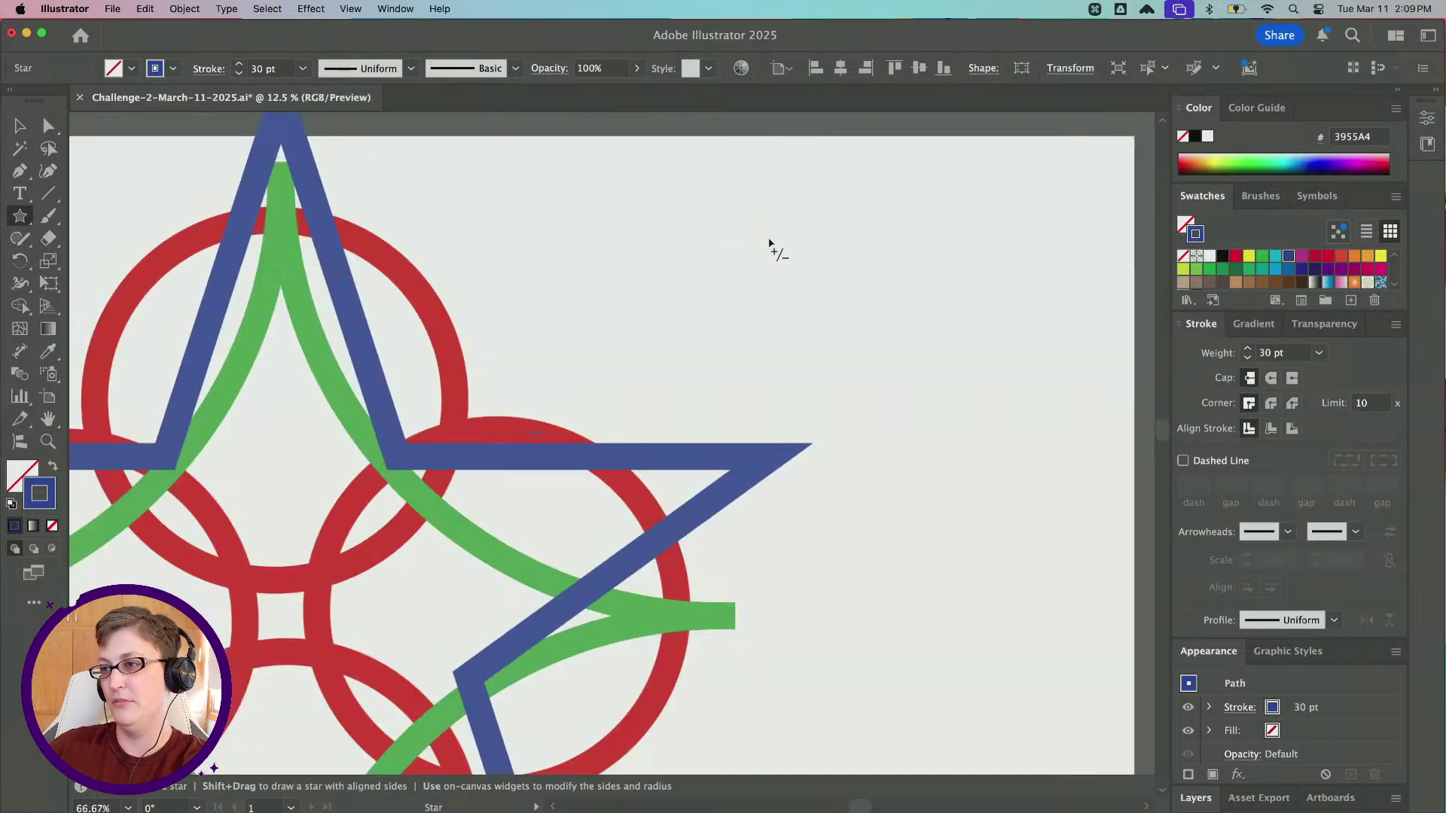
scroll(775, 245, down, 2)
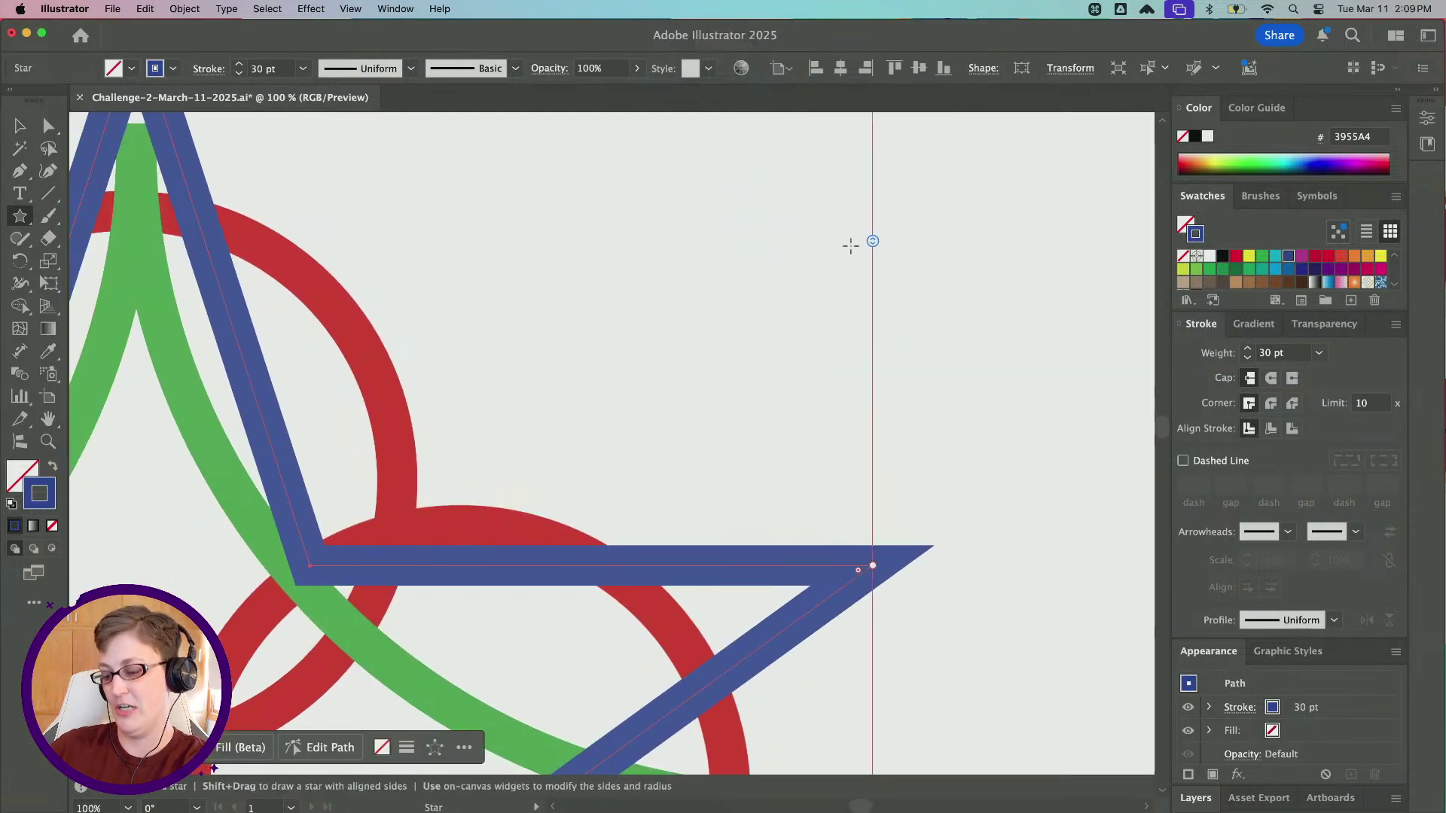
scroll(866, 247, down, 2)
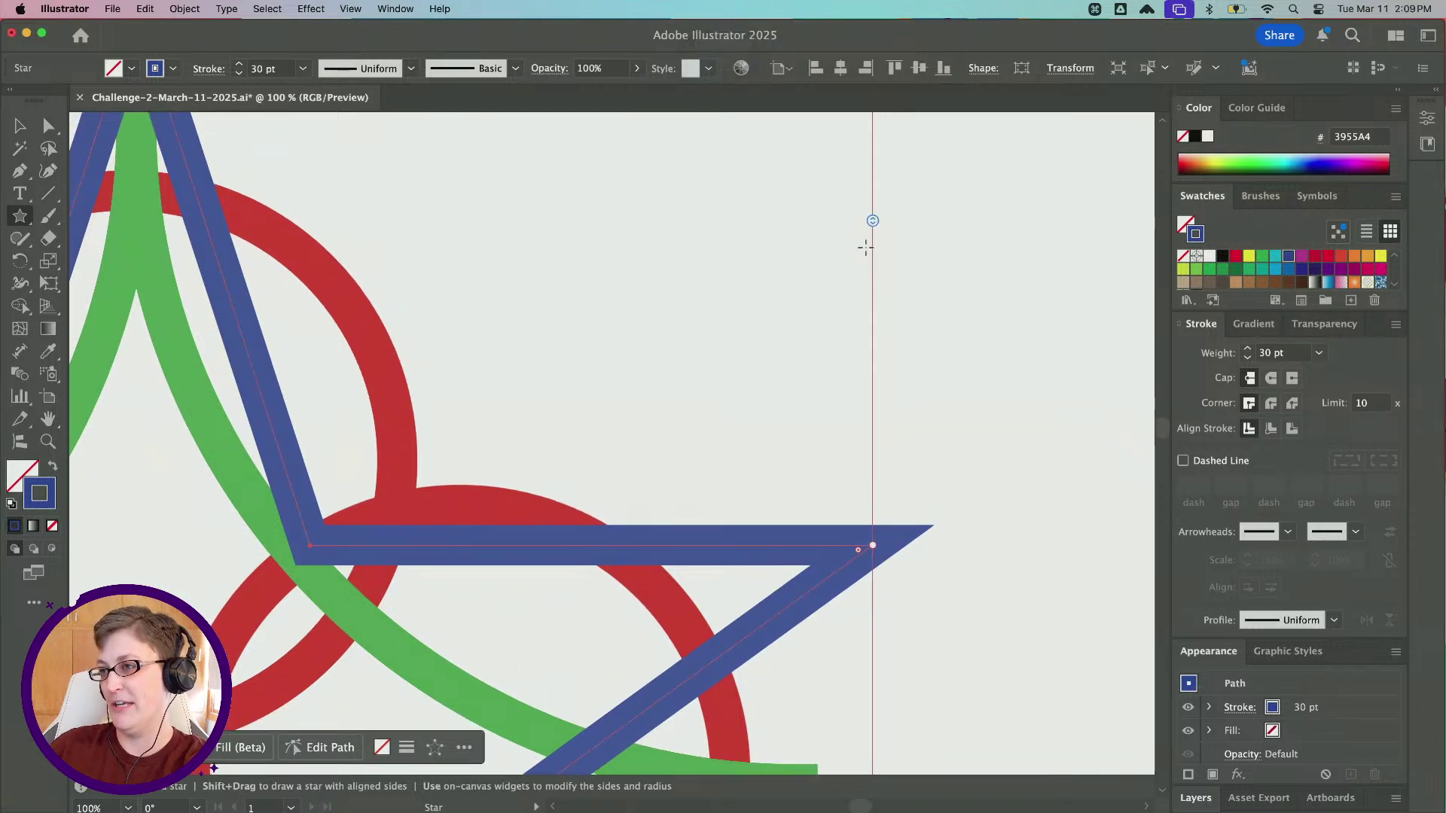
scroll(871, 242, up, 1)
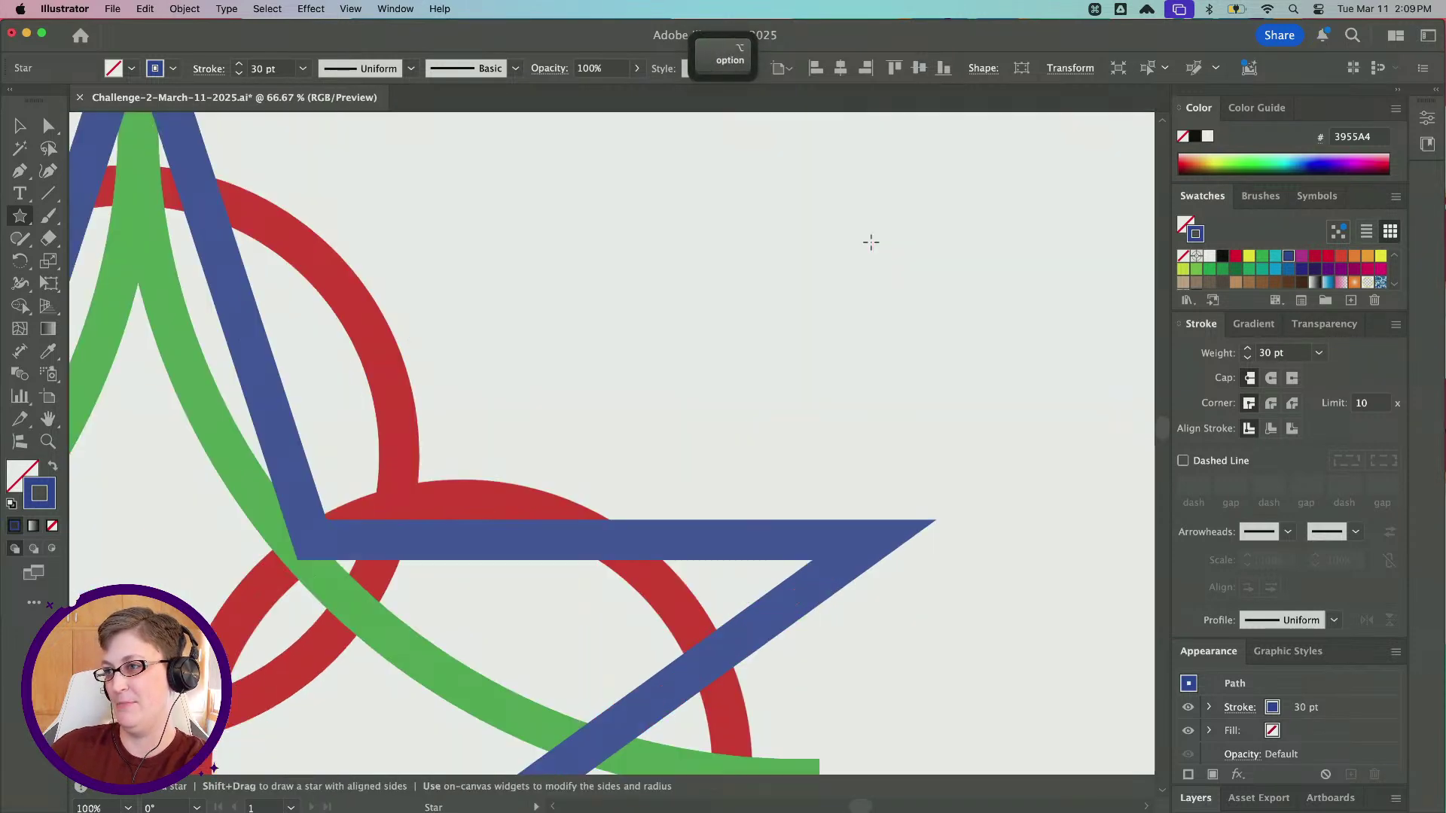
scroll(870, 242, down, 1)
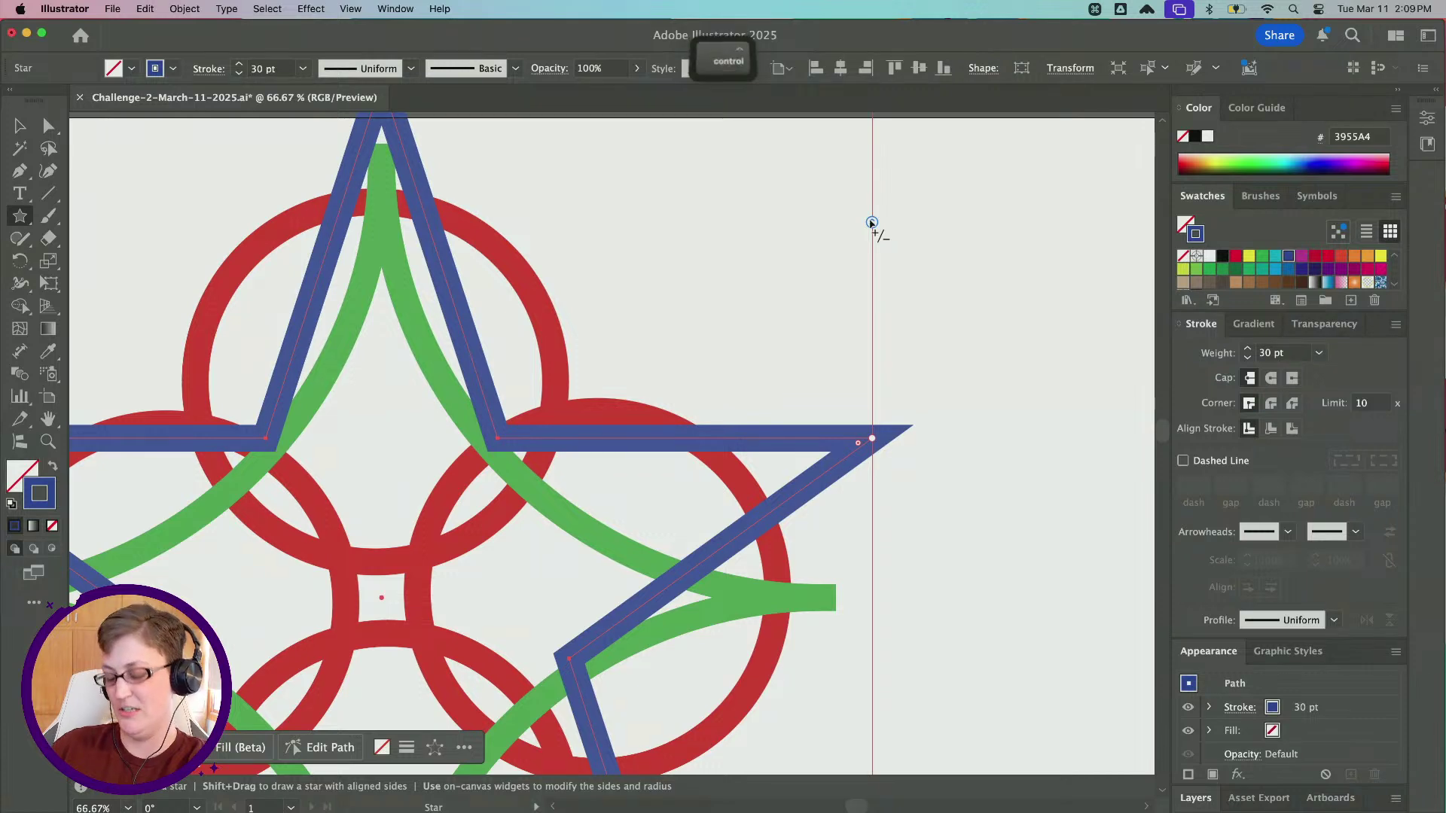
scroll(871, 223, up, 3)
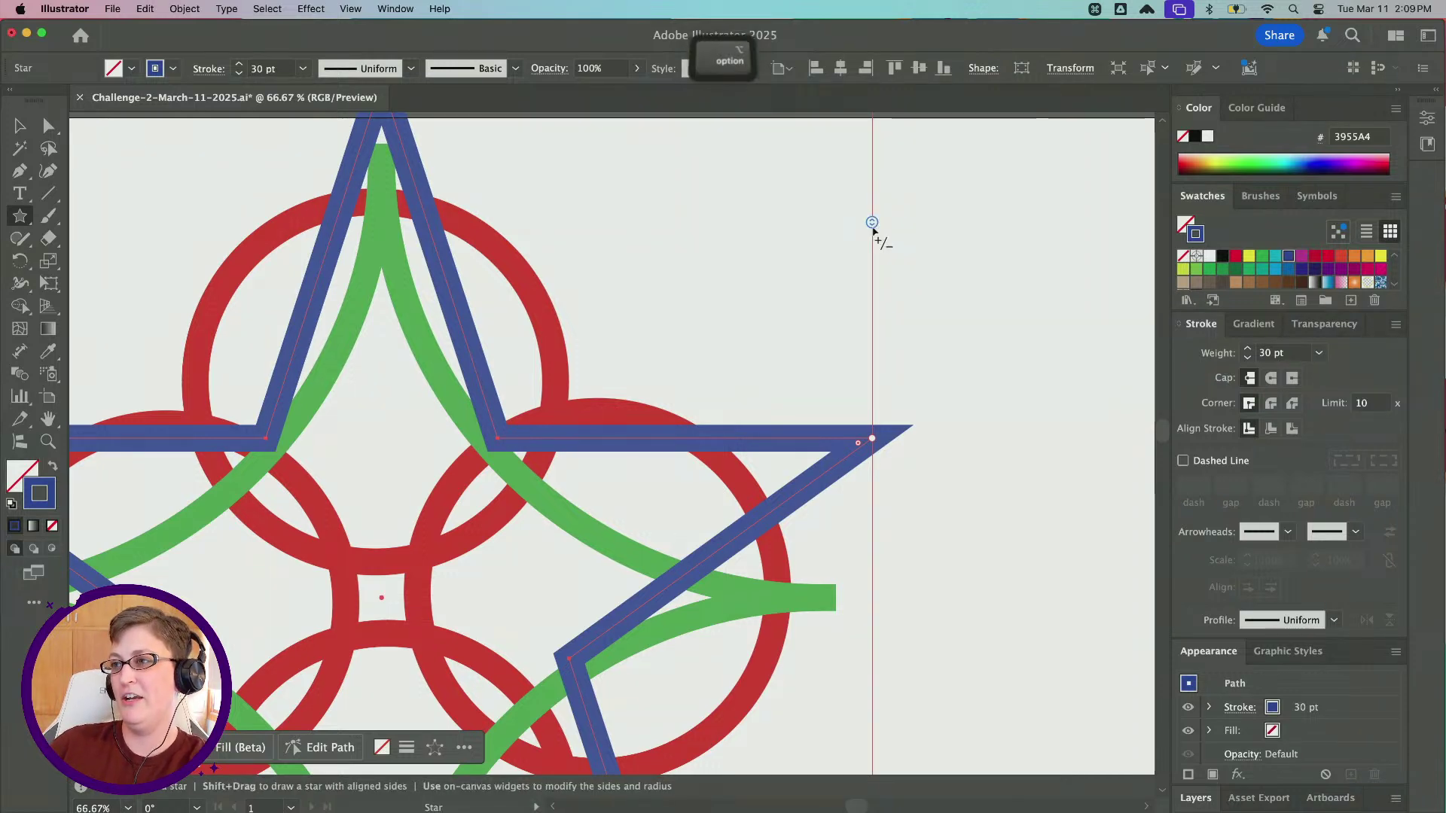
scroll(873, 234, down, 2)
mouse_move(871, 225)
mouse_down()
mouse_move(874, 272)
mouse_move(876, 203)
mouse_move(878, 332)
mouse_move(874, 206)
mouse_up()
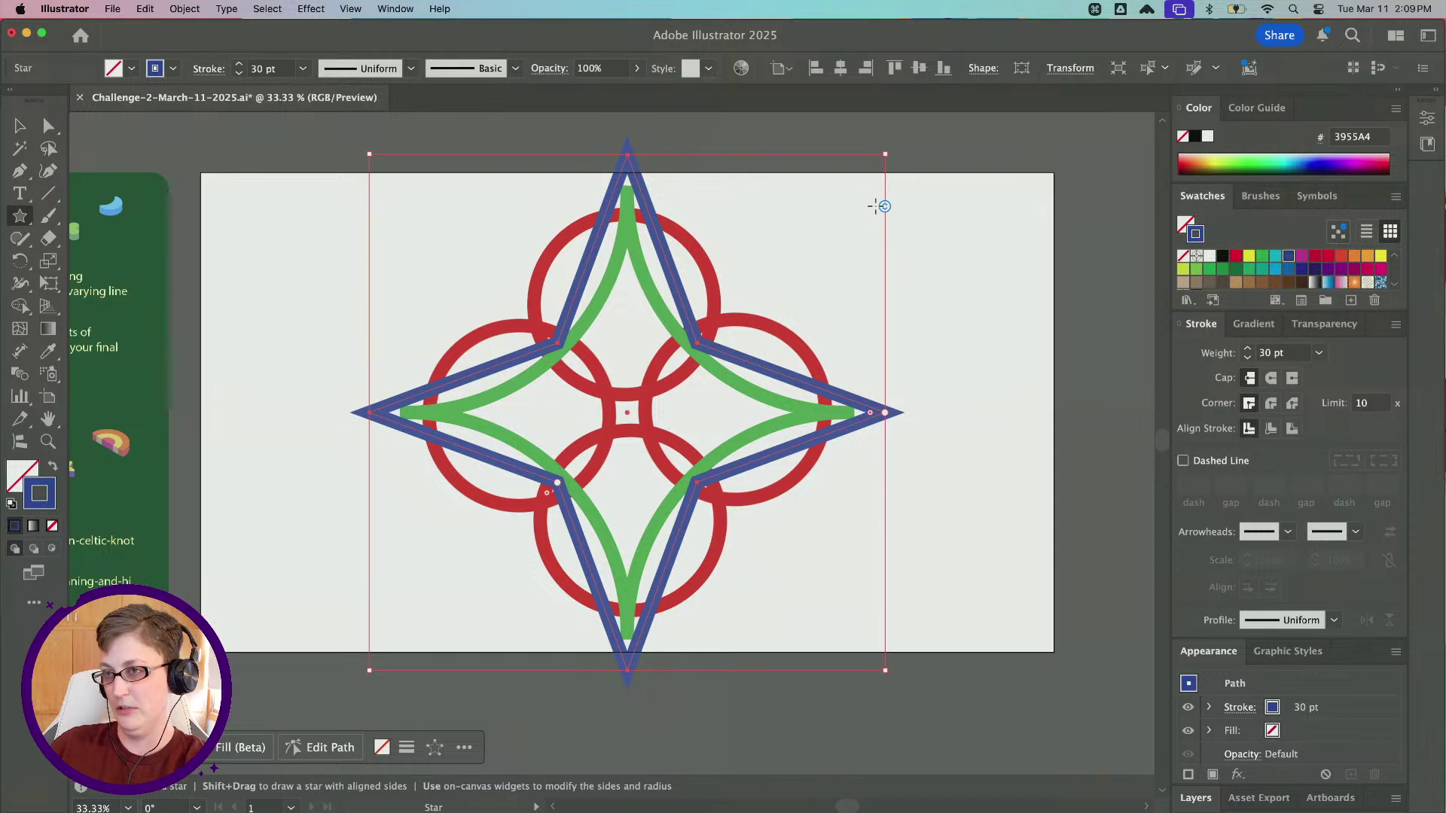
Round all corners of the blue star by about 130 px to make a wavy four-lobed loop
click(48, 126)
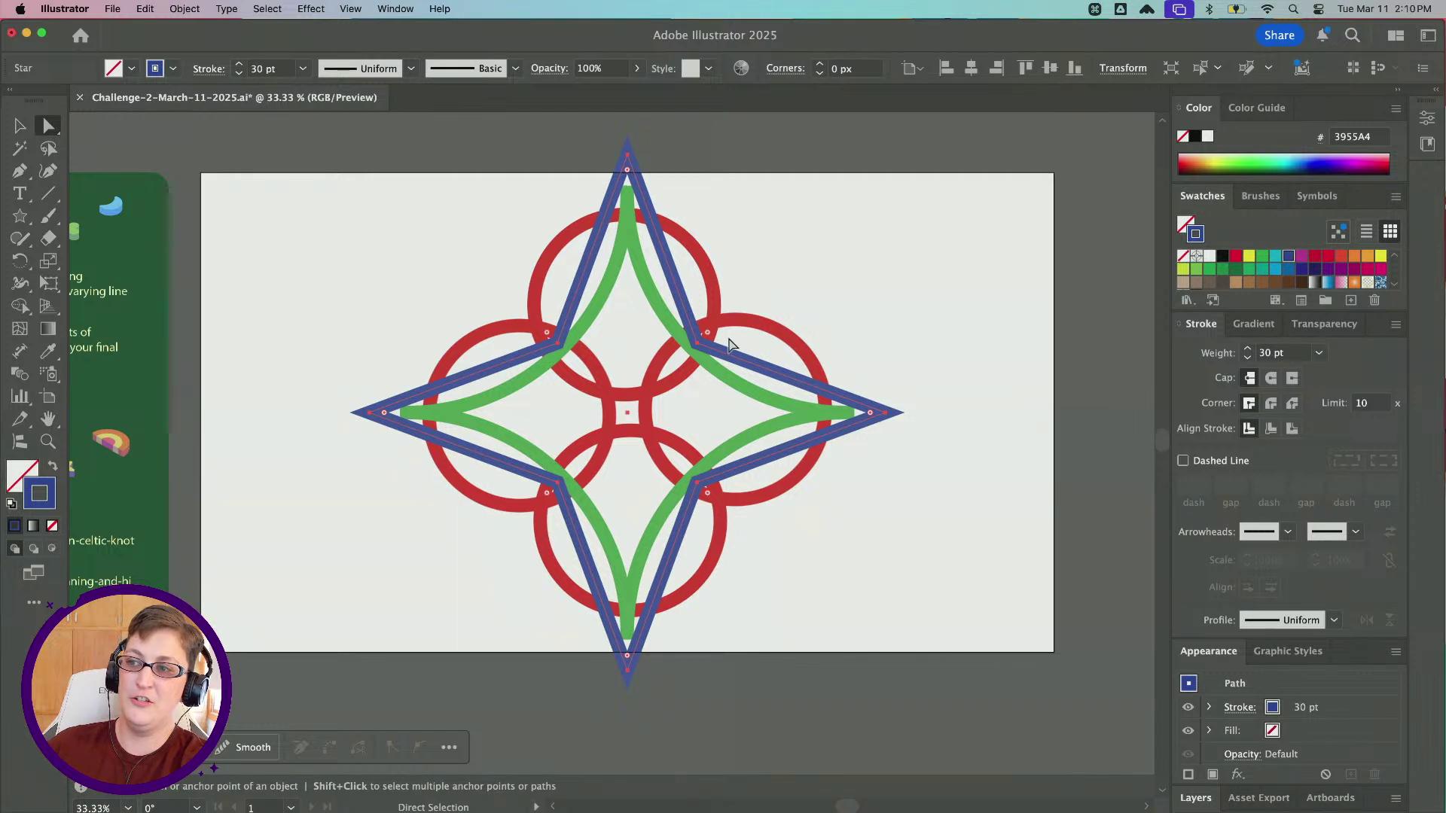
drag(710, 335, 740, 307)
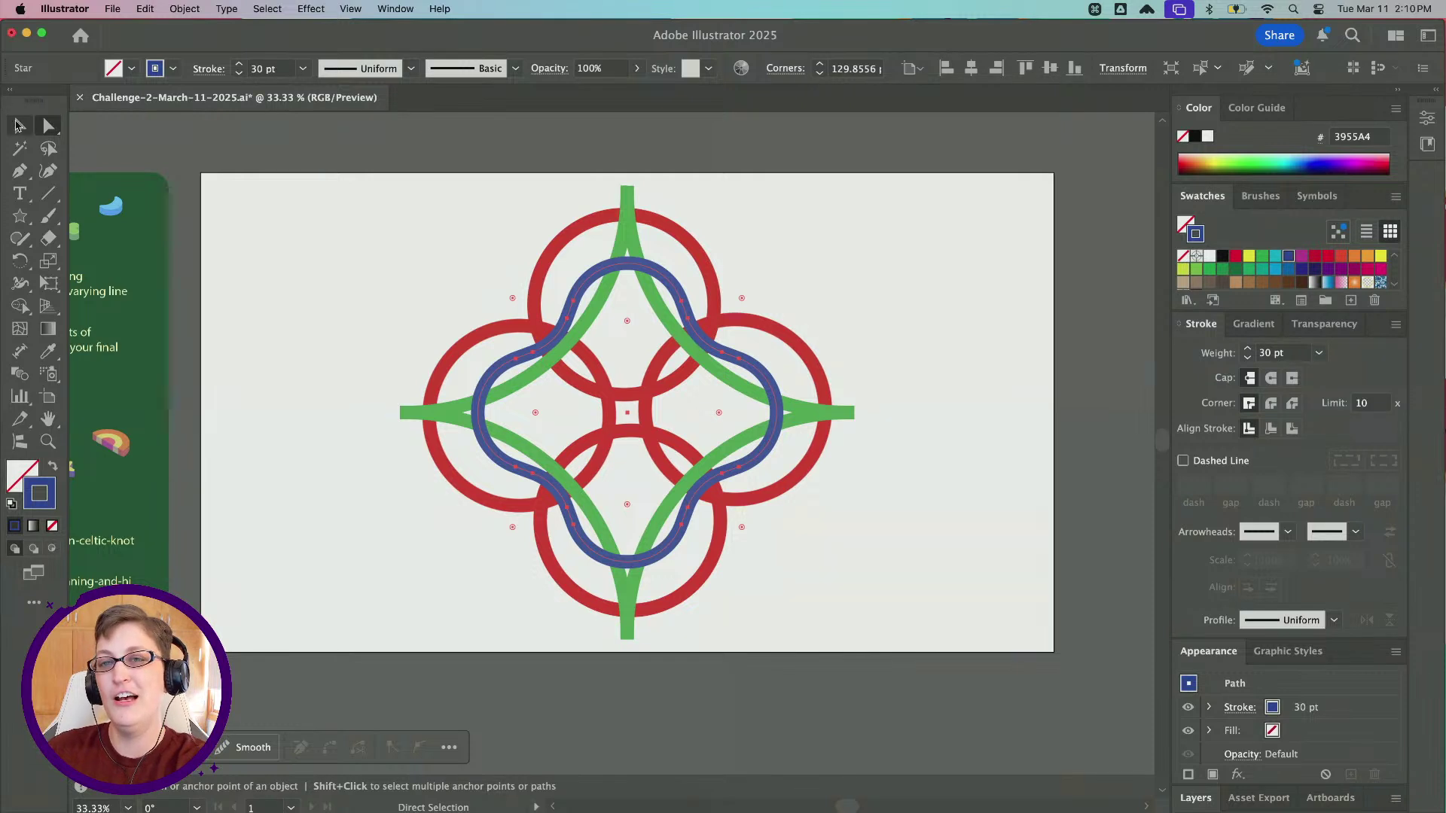
Rotate the blue wavy loop by 45° and enlarge it proportionally about the knot's centre
click(20, 126)
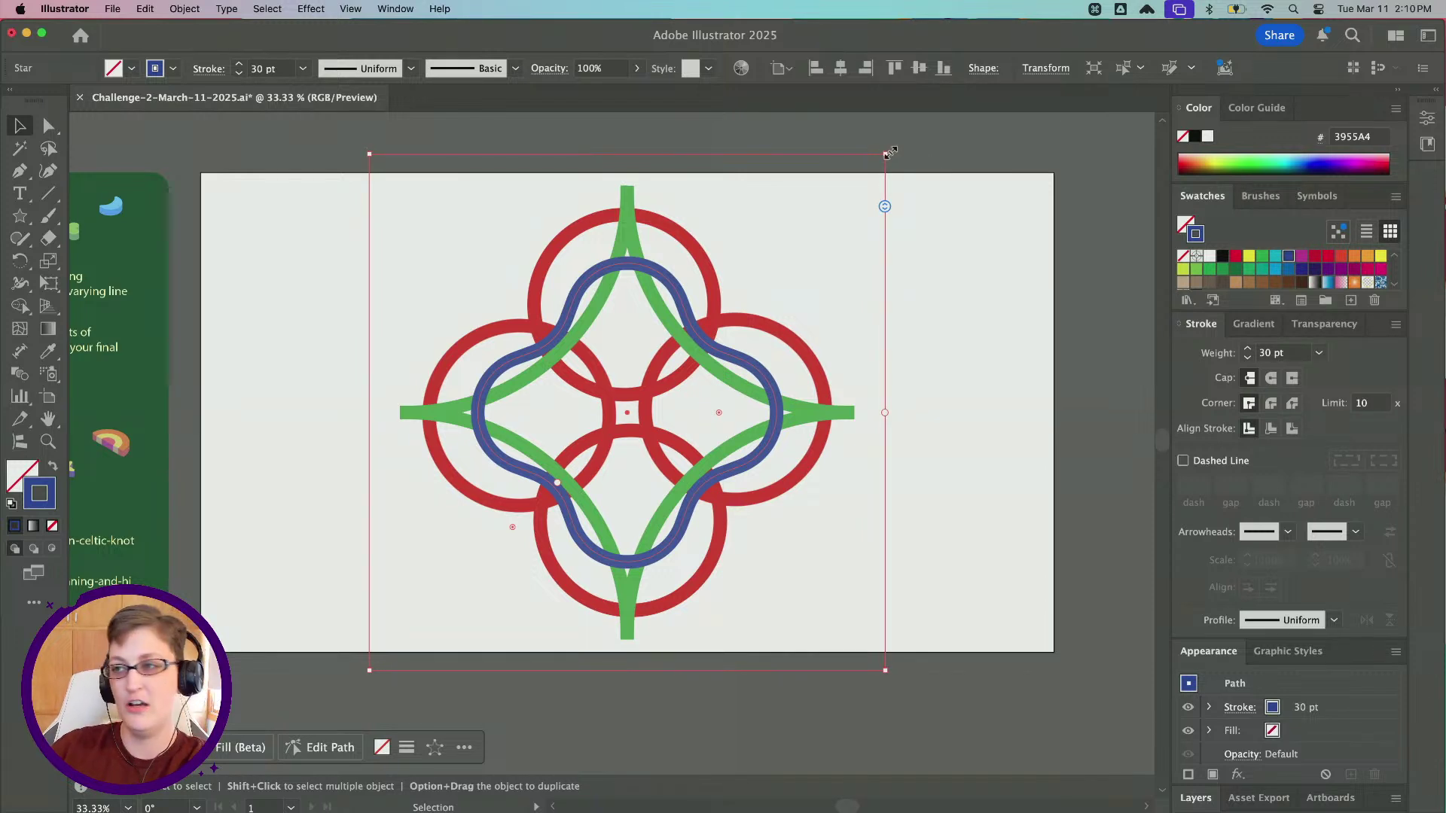
drag(890, 153, 950, 363)
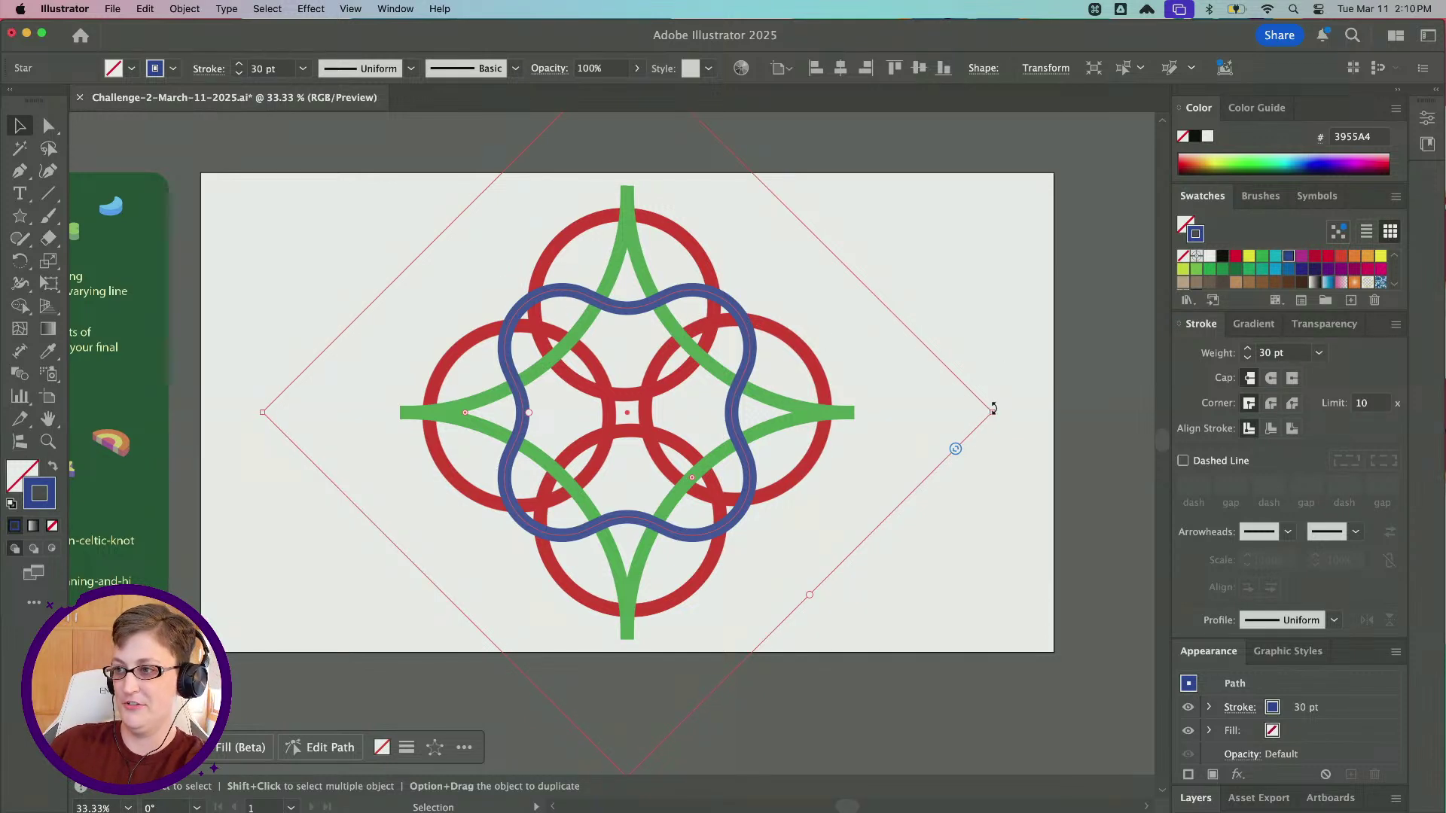
drag(991, 410, 1073, 406)
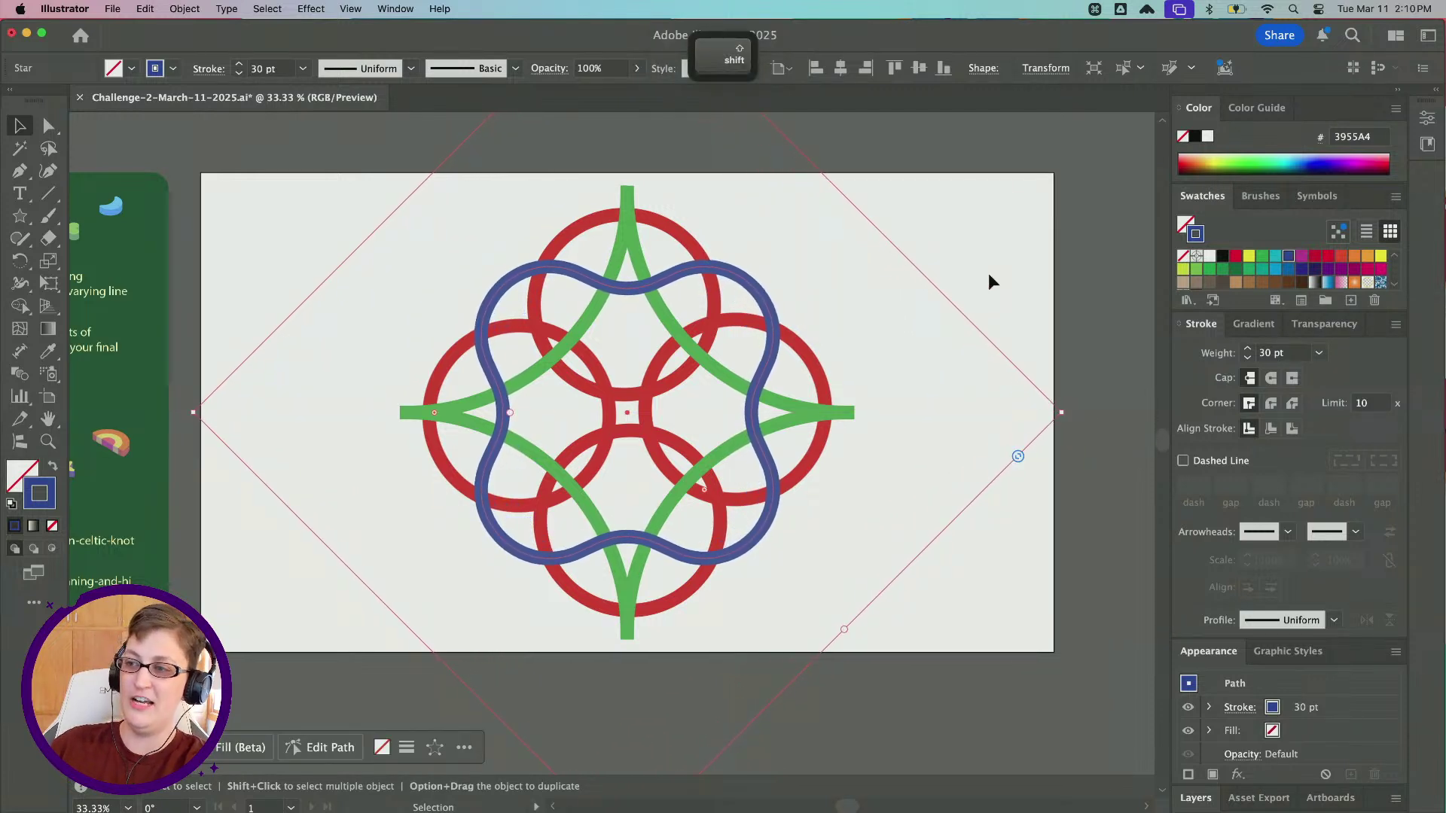
click(988, 272)
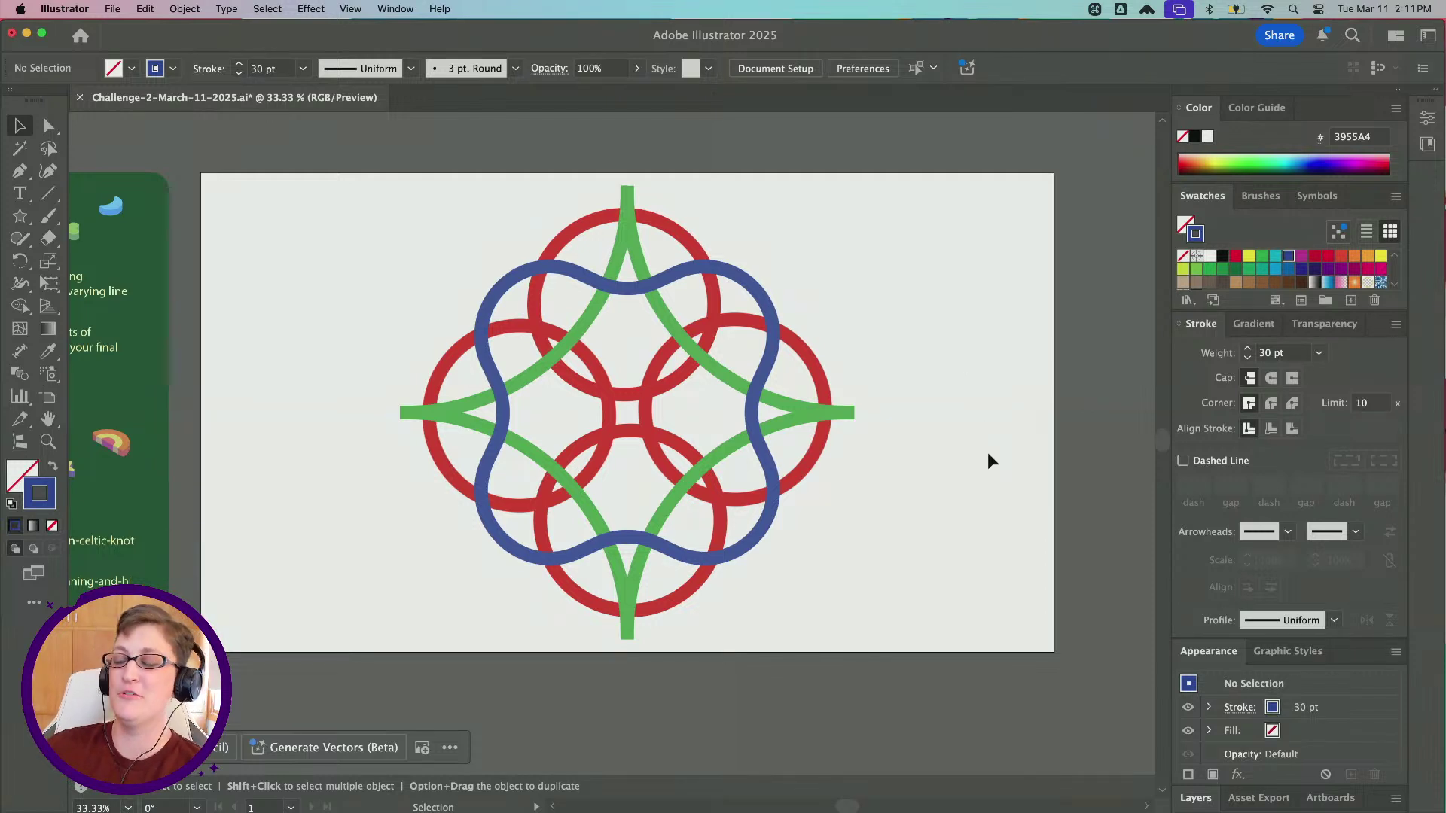
Isolate the red radial repeat, cut the circle's inner arc on both sides of the centre with Scissors, and delete that segment
click(525, 284)
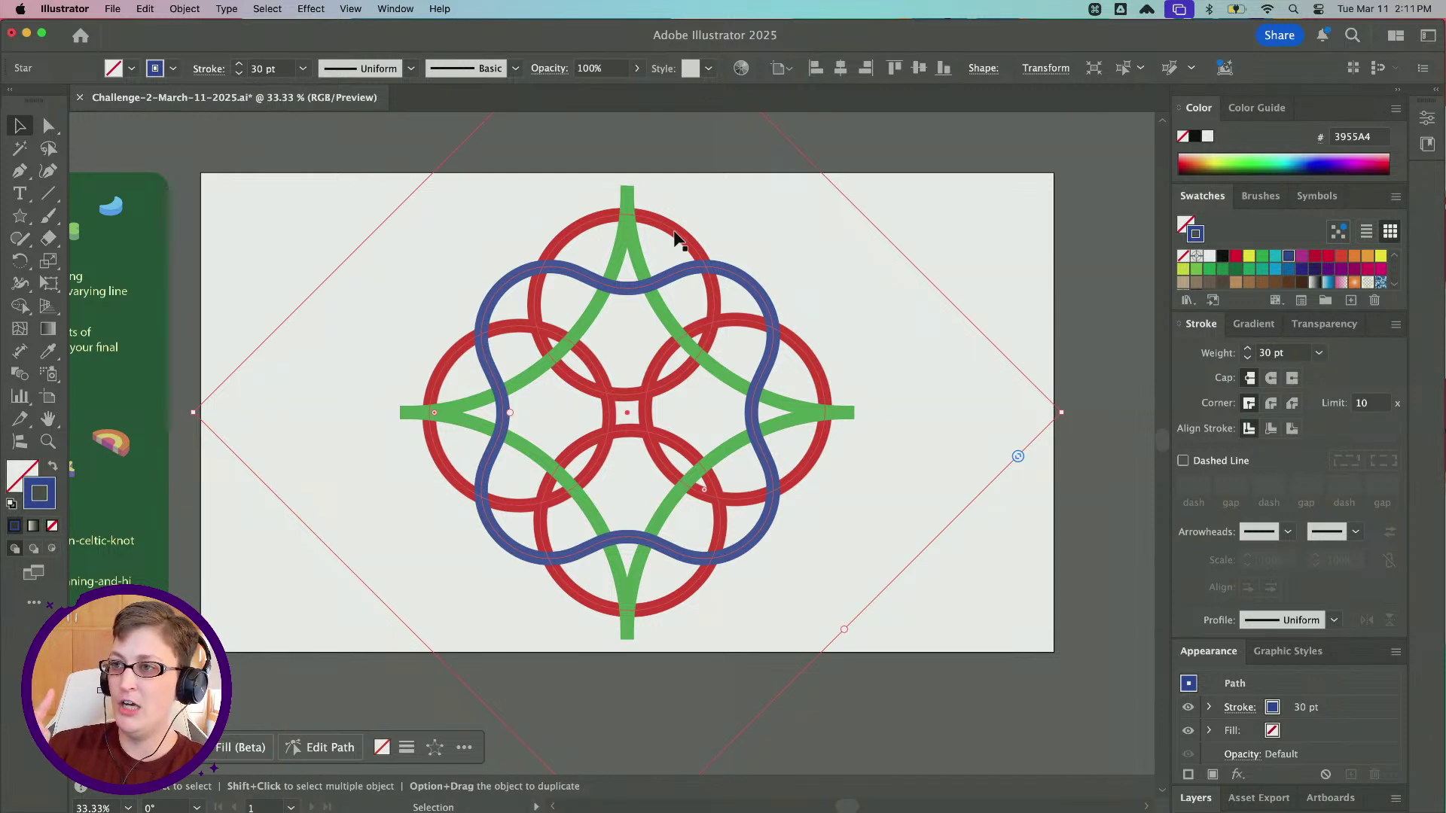
click(676, 238)
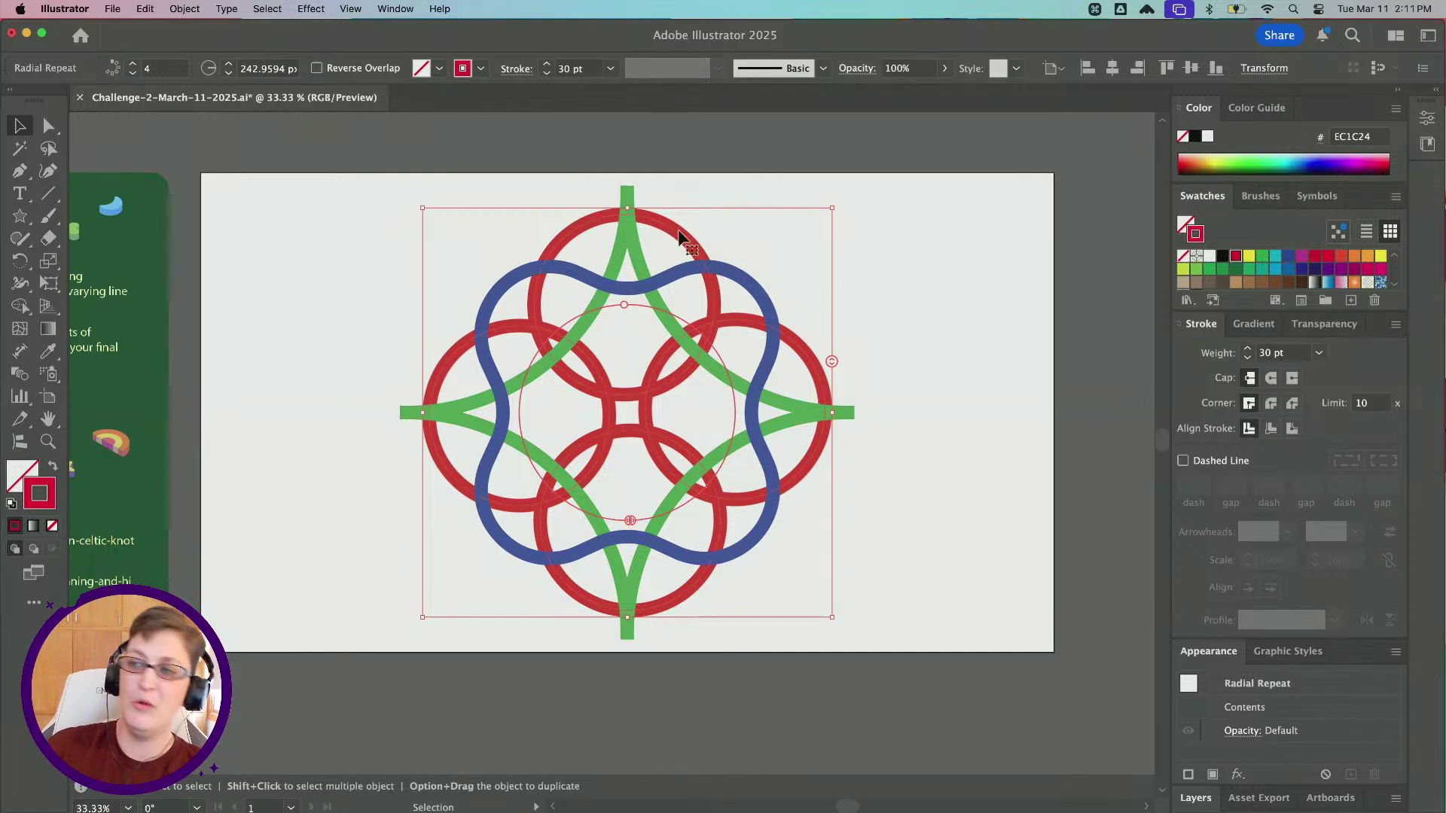
double_click(680, 238)
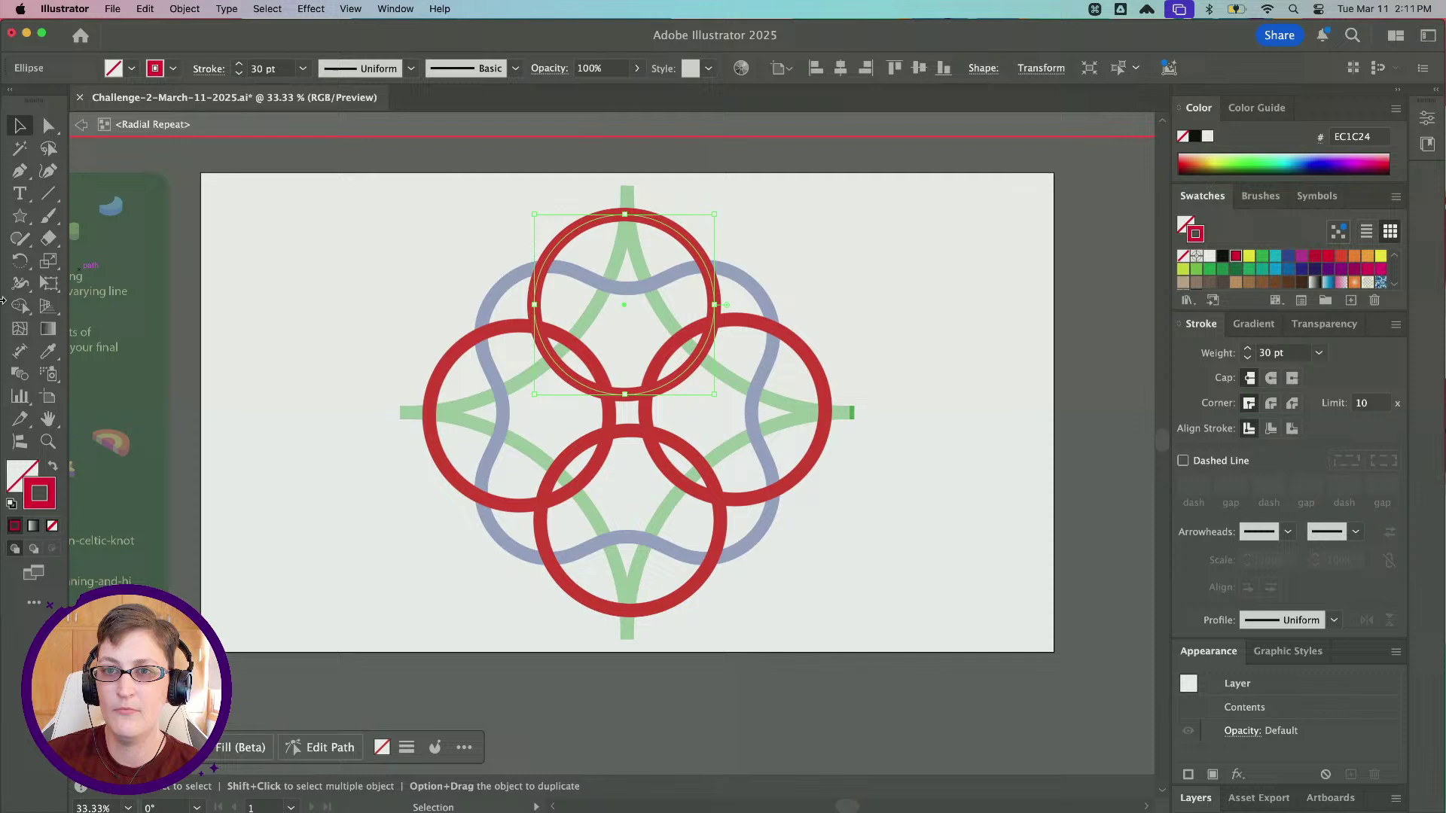
click(48, 239)
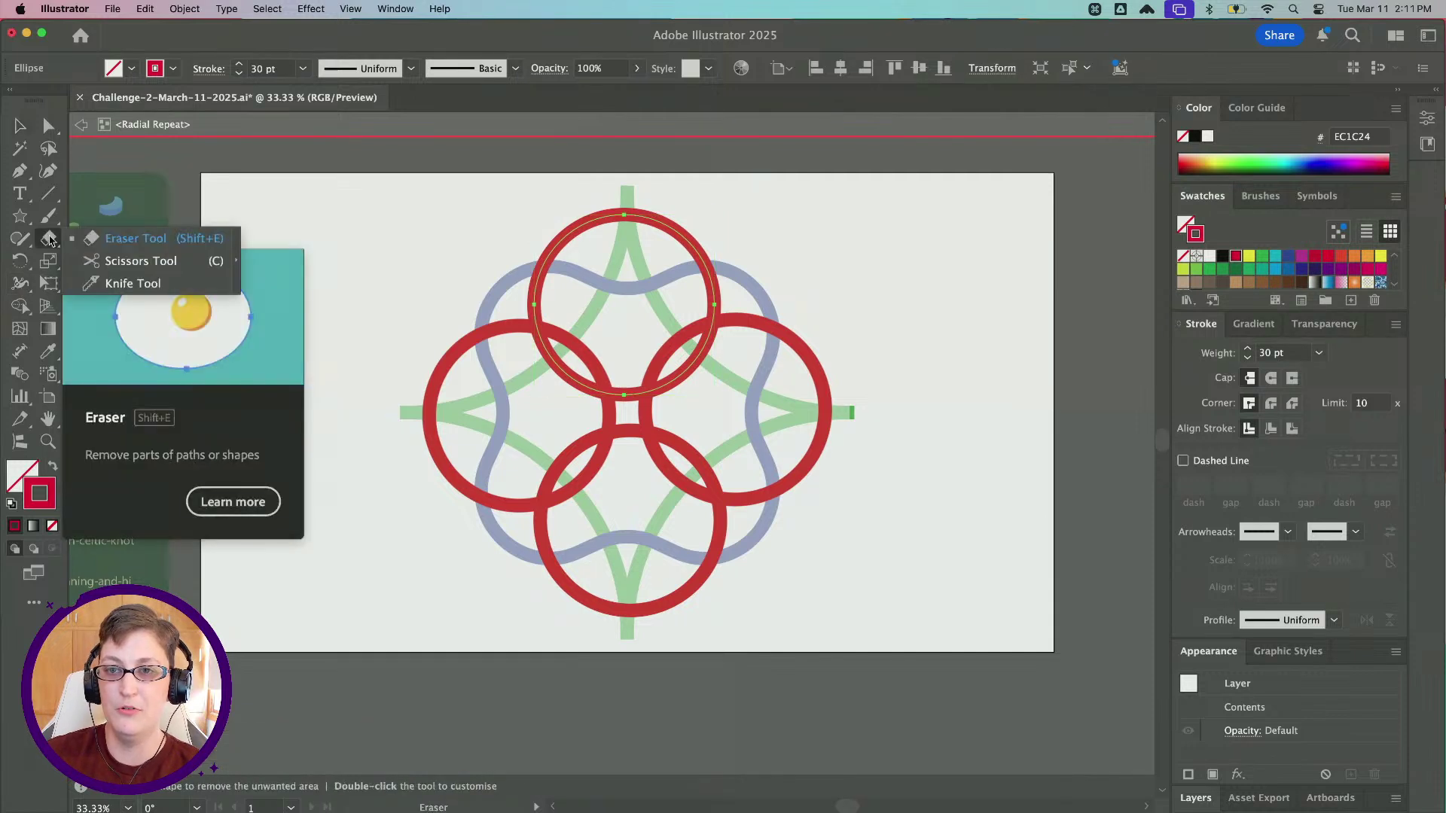
click(158, 261)
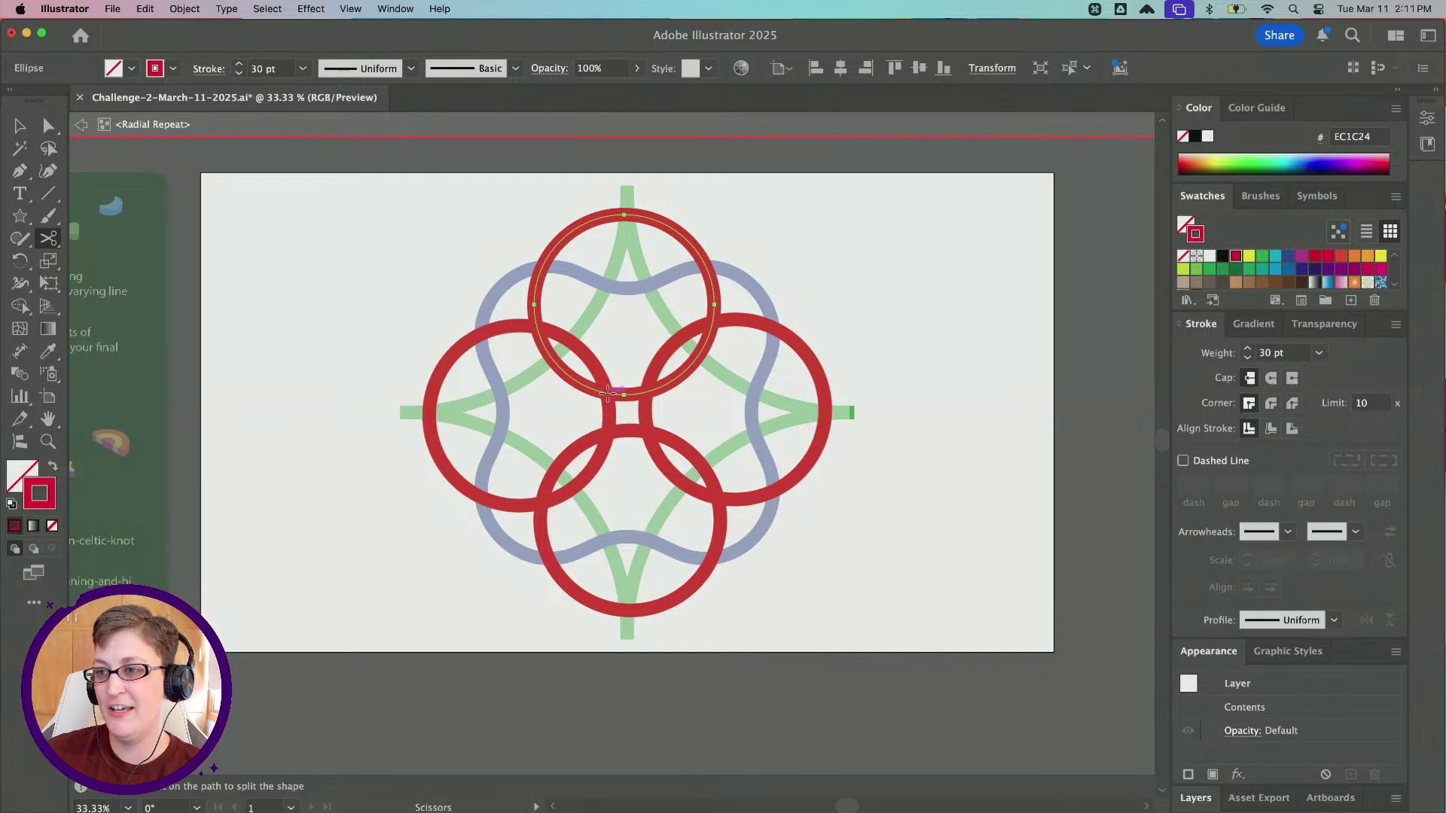
click(609, 392)
click(646, 392)
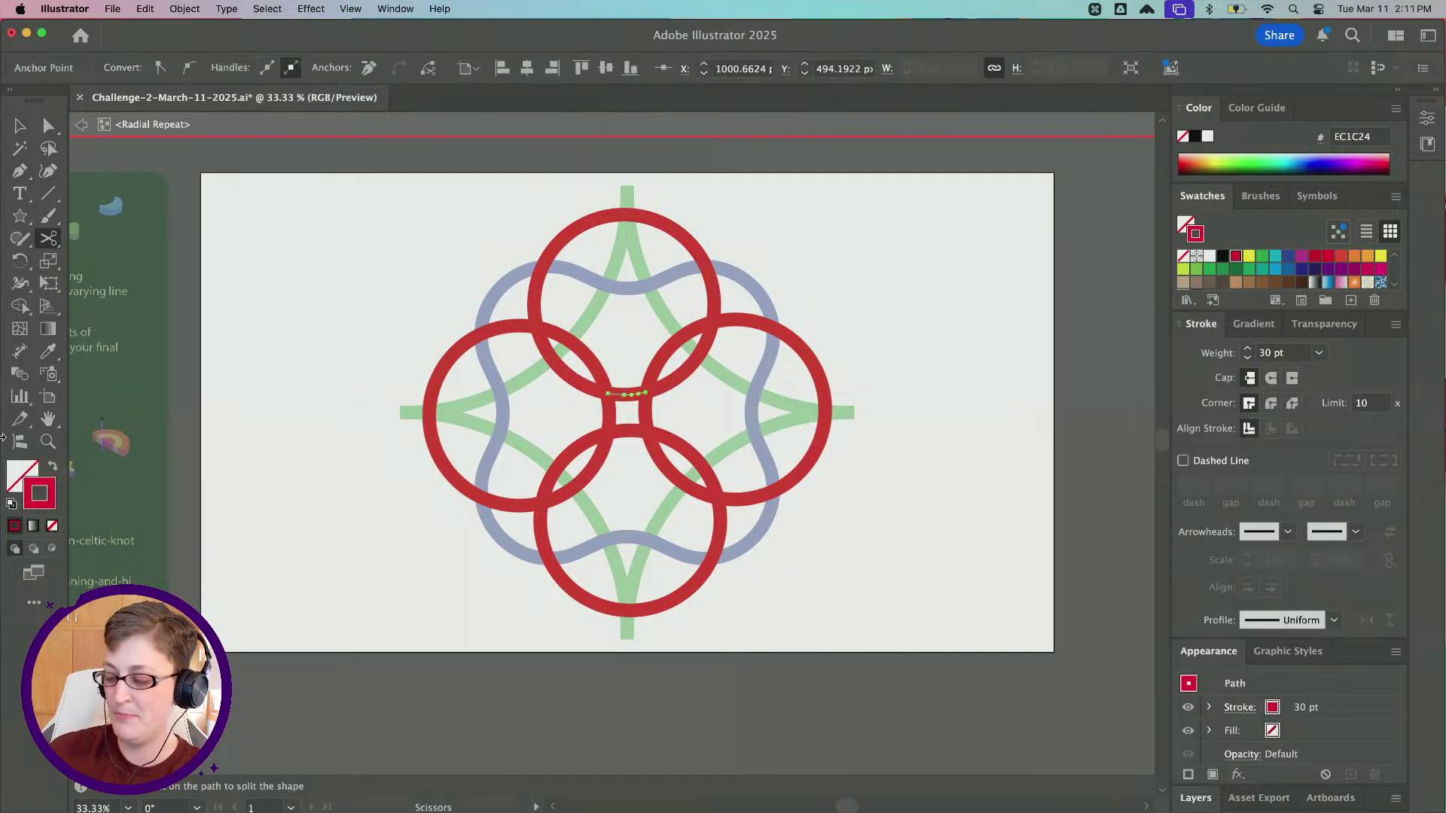
key(BackSpace)
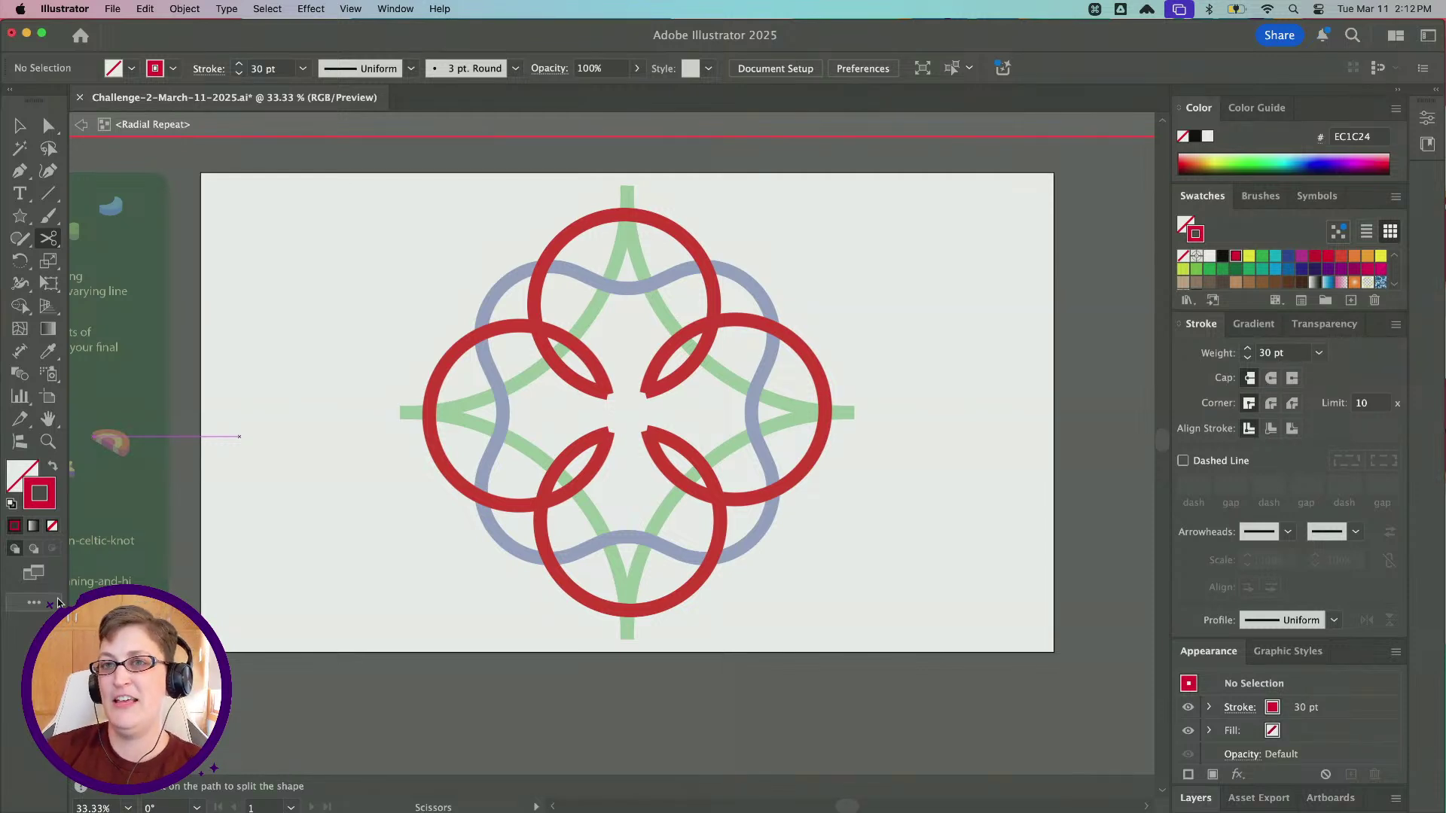
Leave isolation mode completely and select the red radial repeat
click(80, 124)
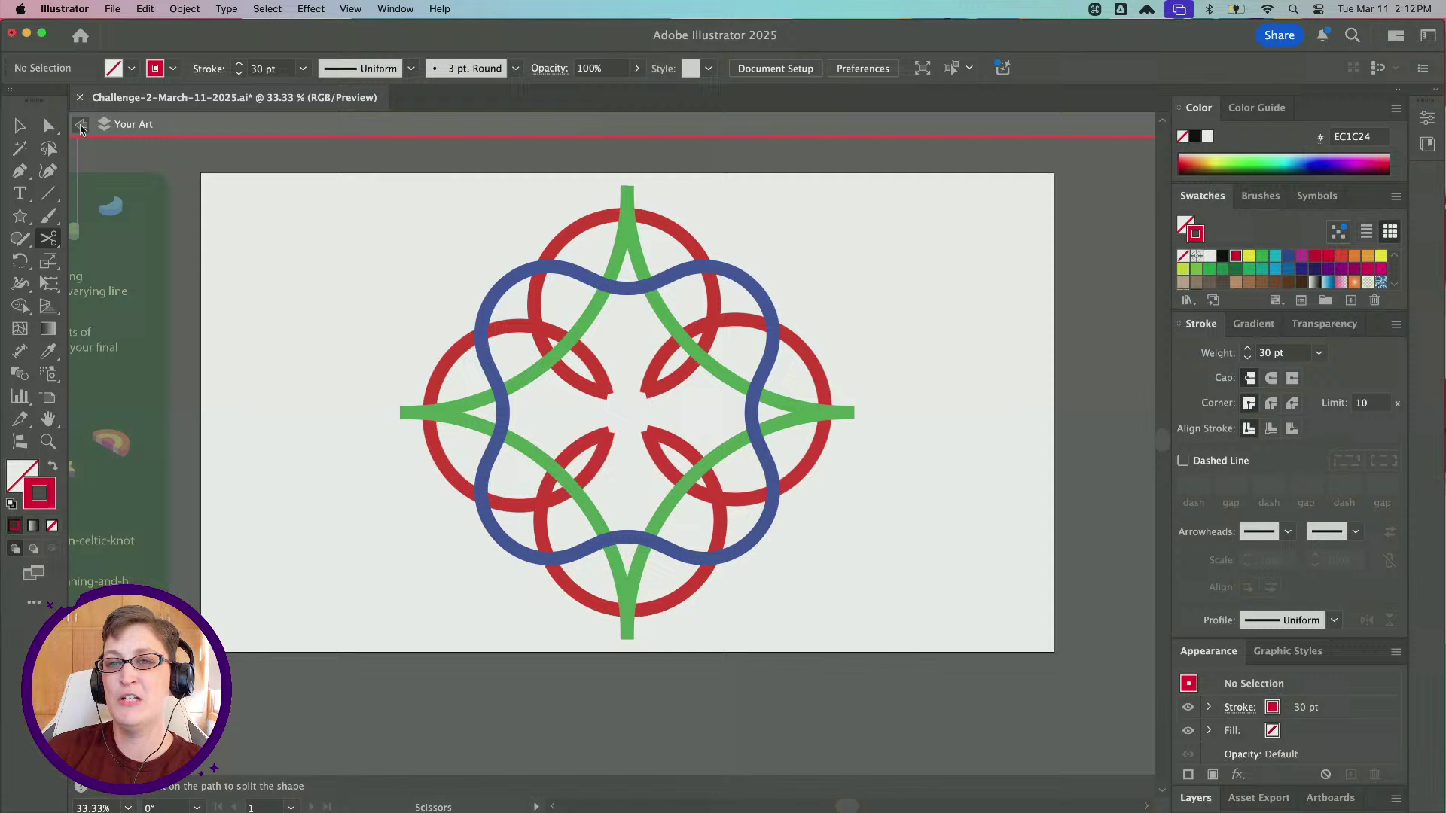
click(30, 132)
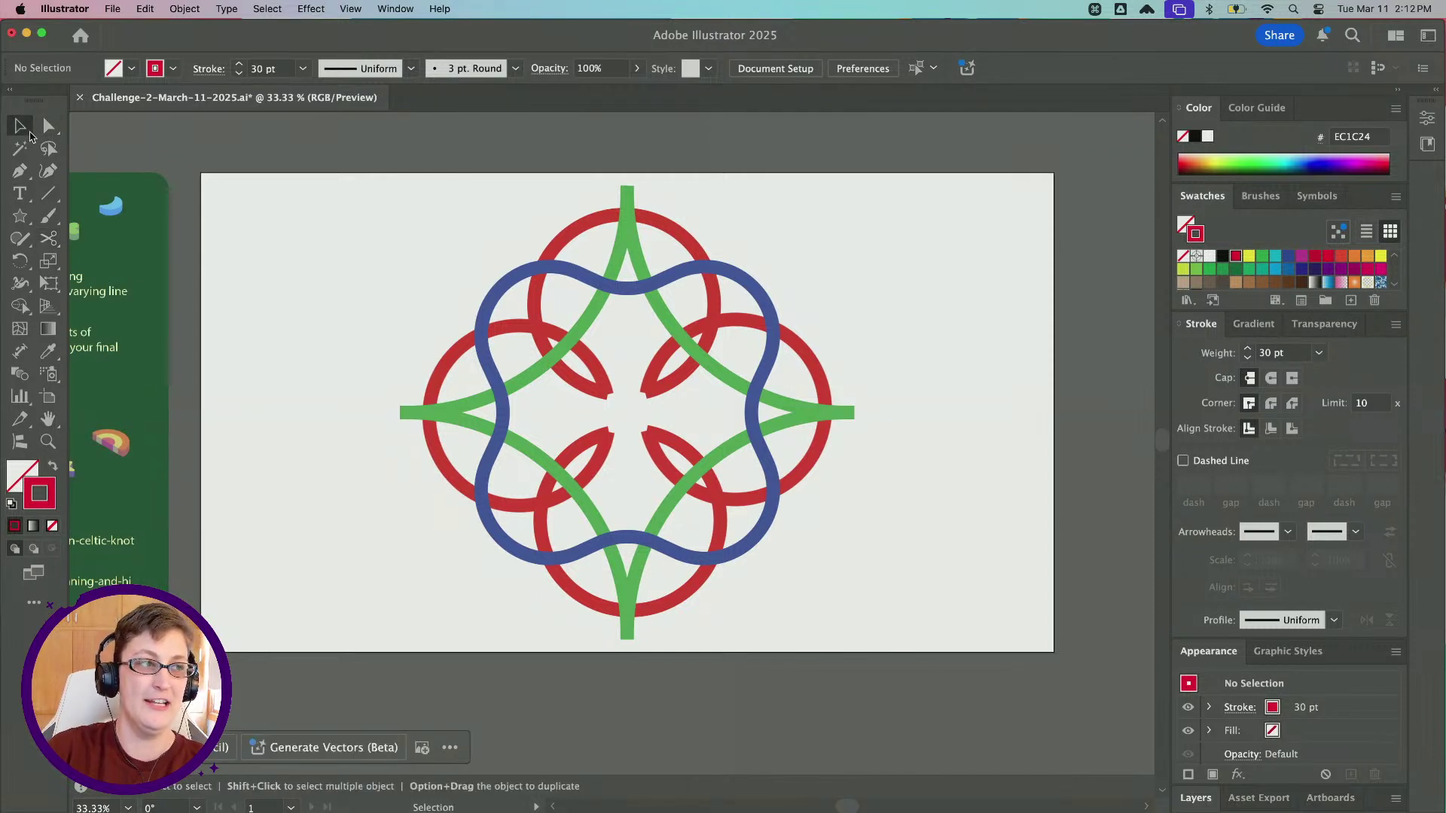
click(659, 223)
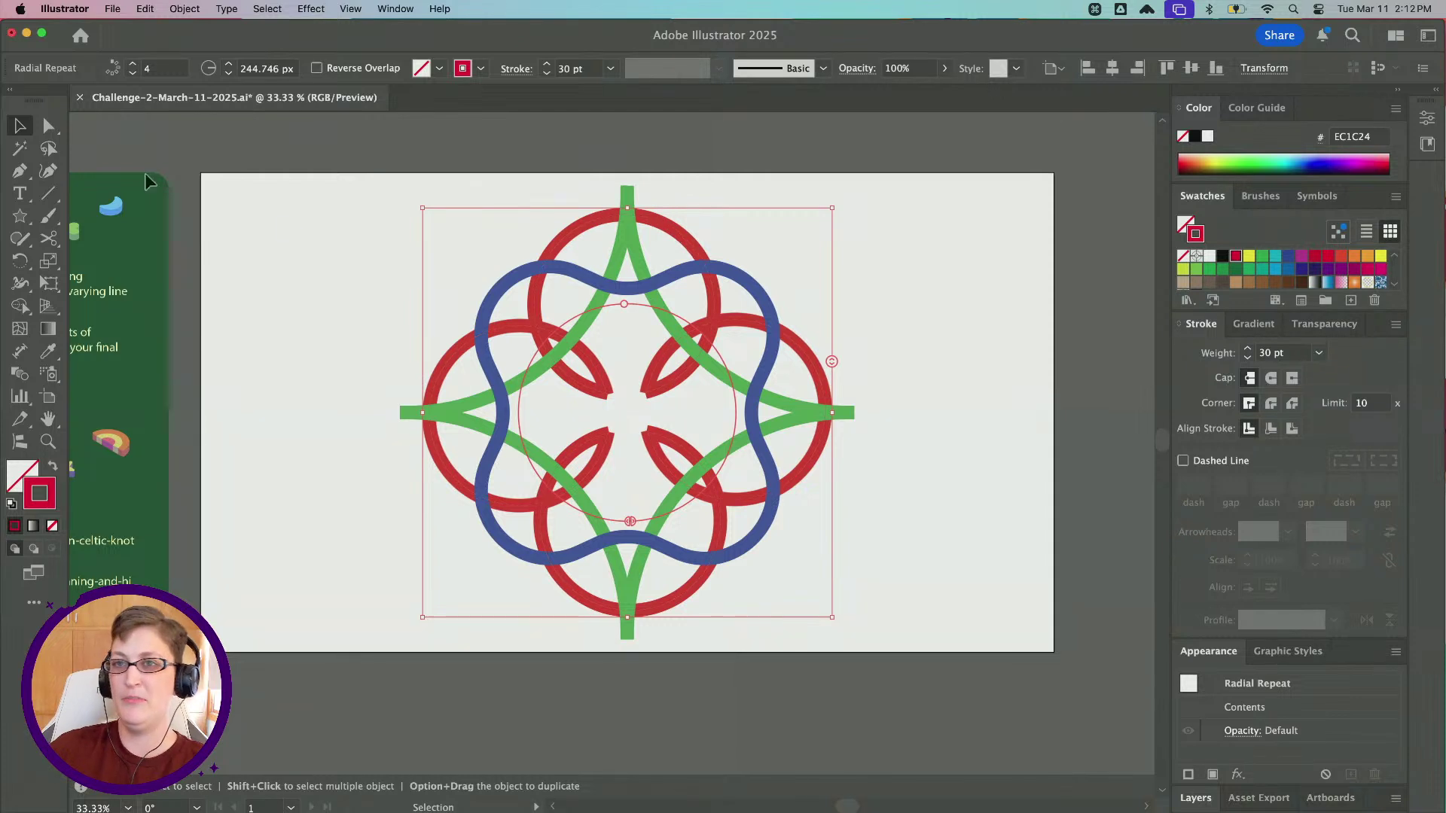
click(181, 9)
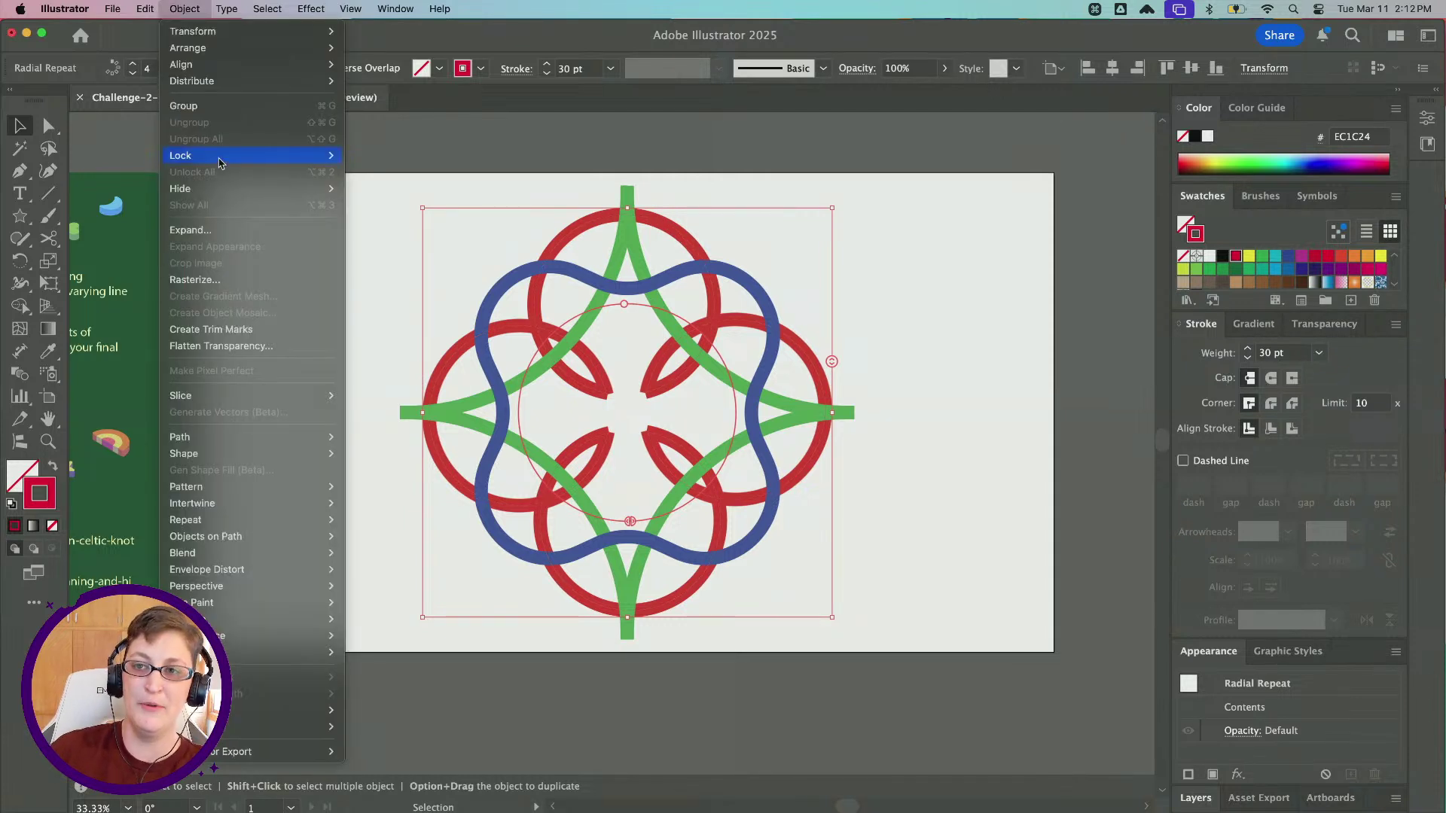
click(226, 232)
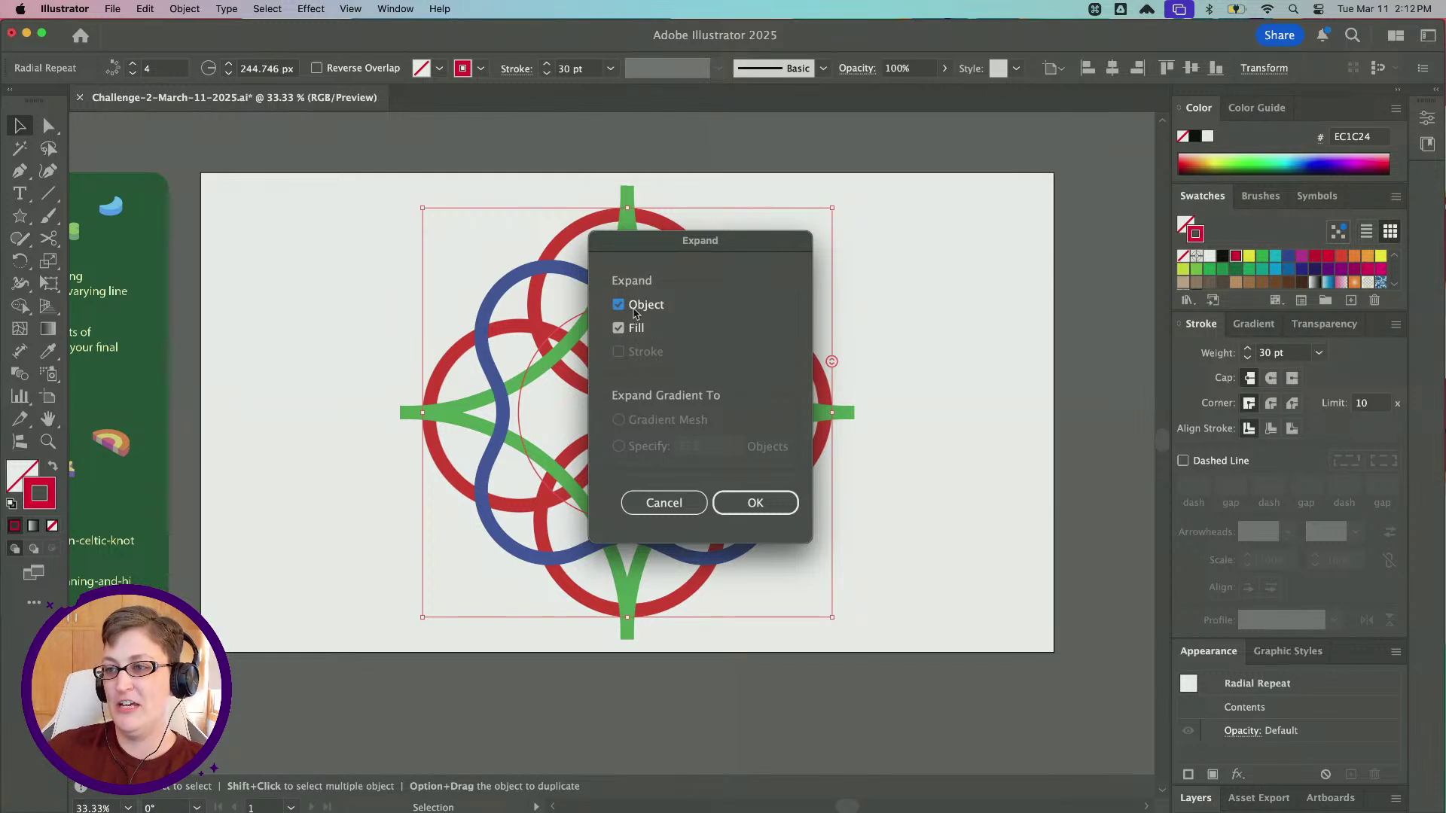
click(618, 330)
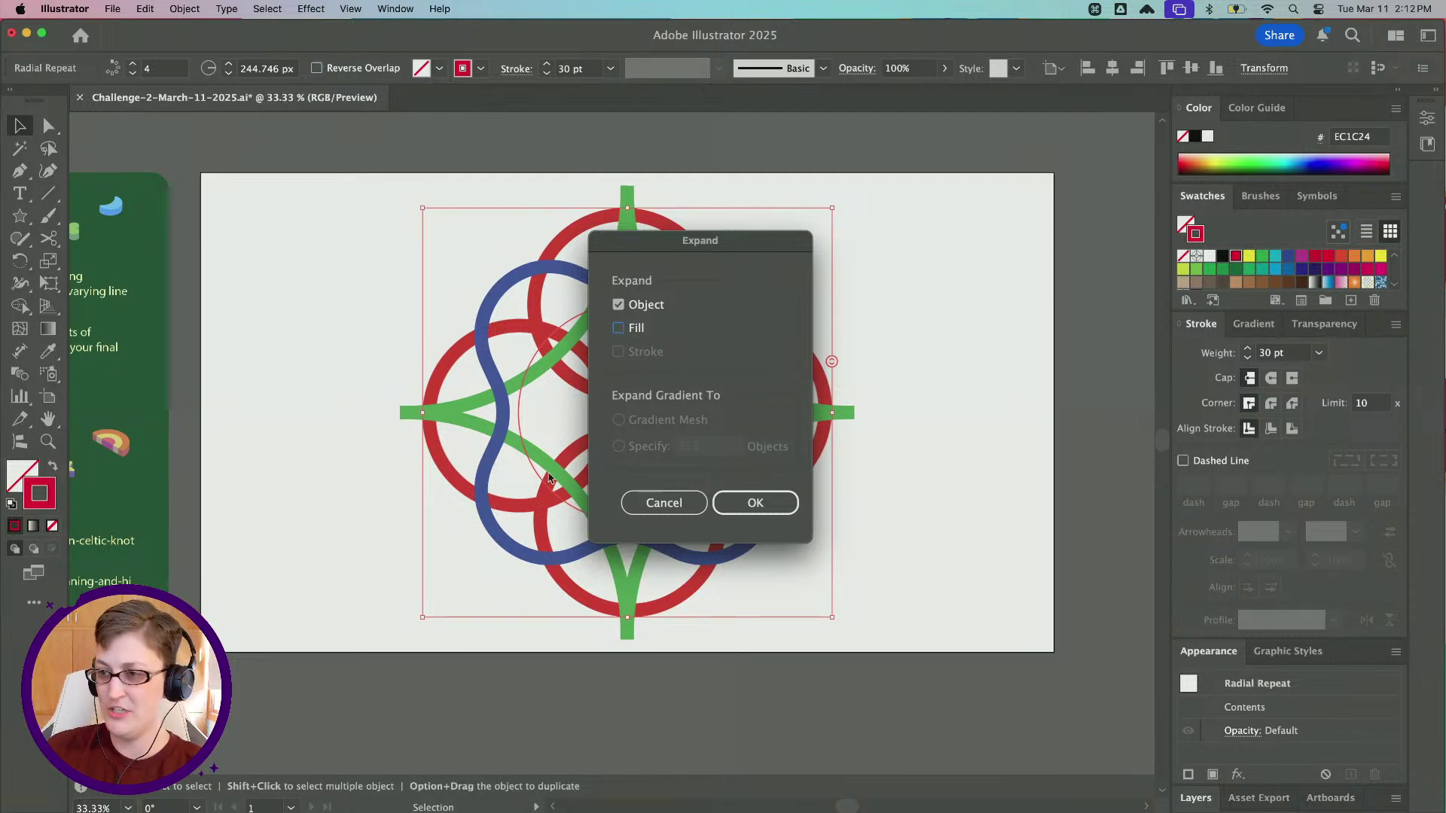
click(663, 502)
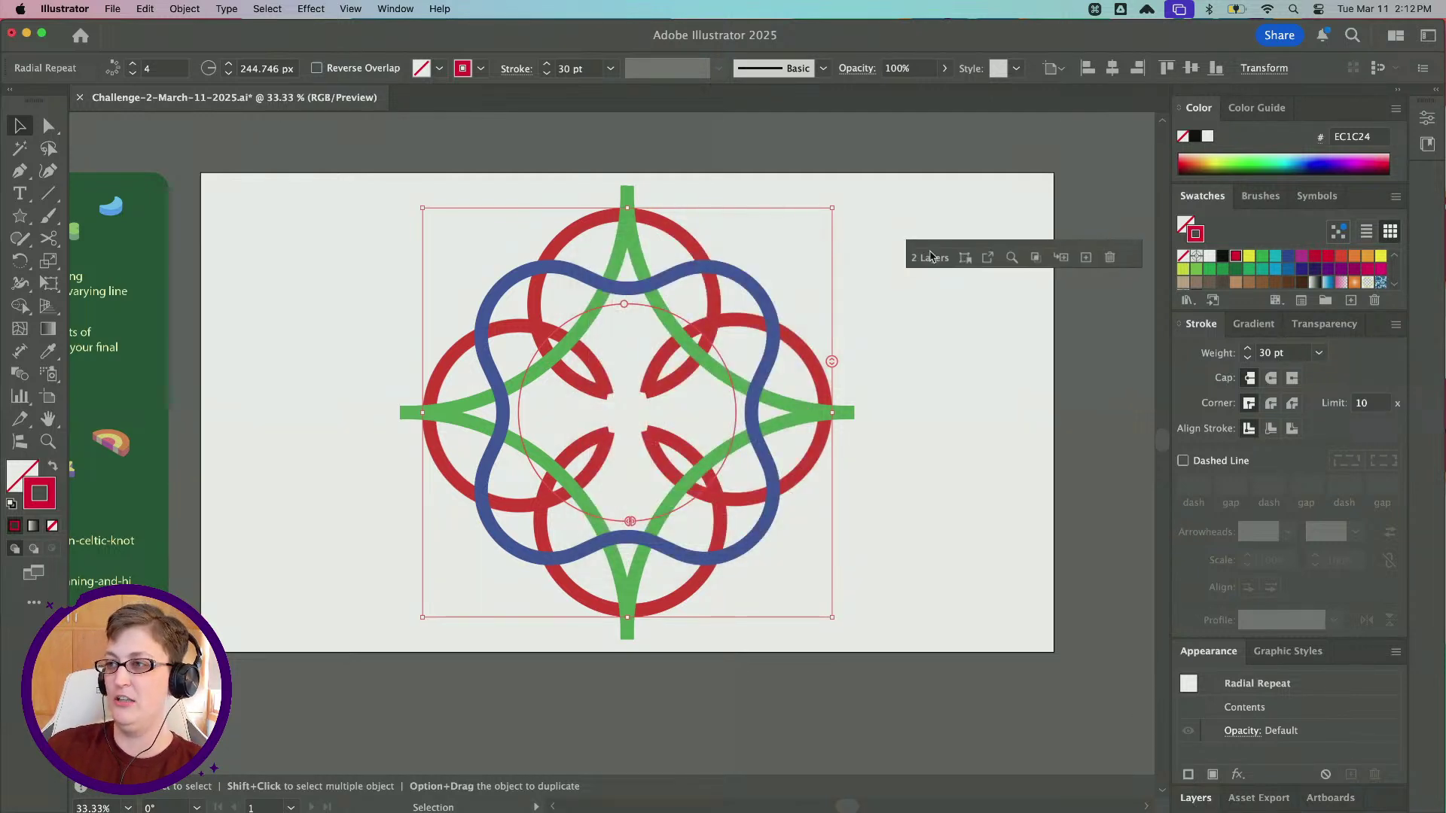
Show the layers list in an enlarged floating window and expand the Your Art layer
click(931, 256)
drag(988, 350, 994, 555)
click(918, 217)
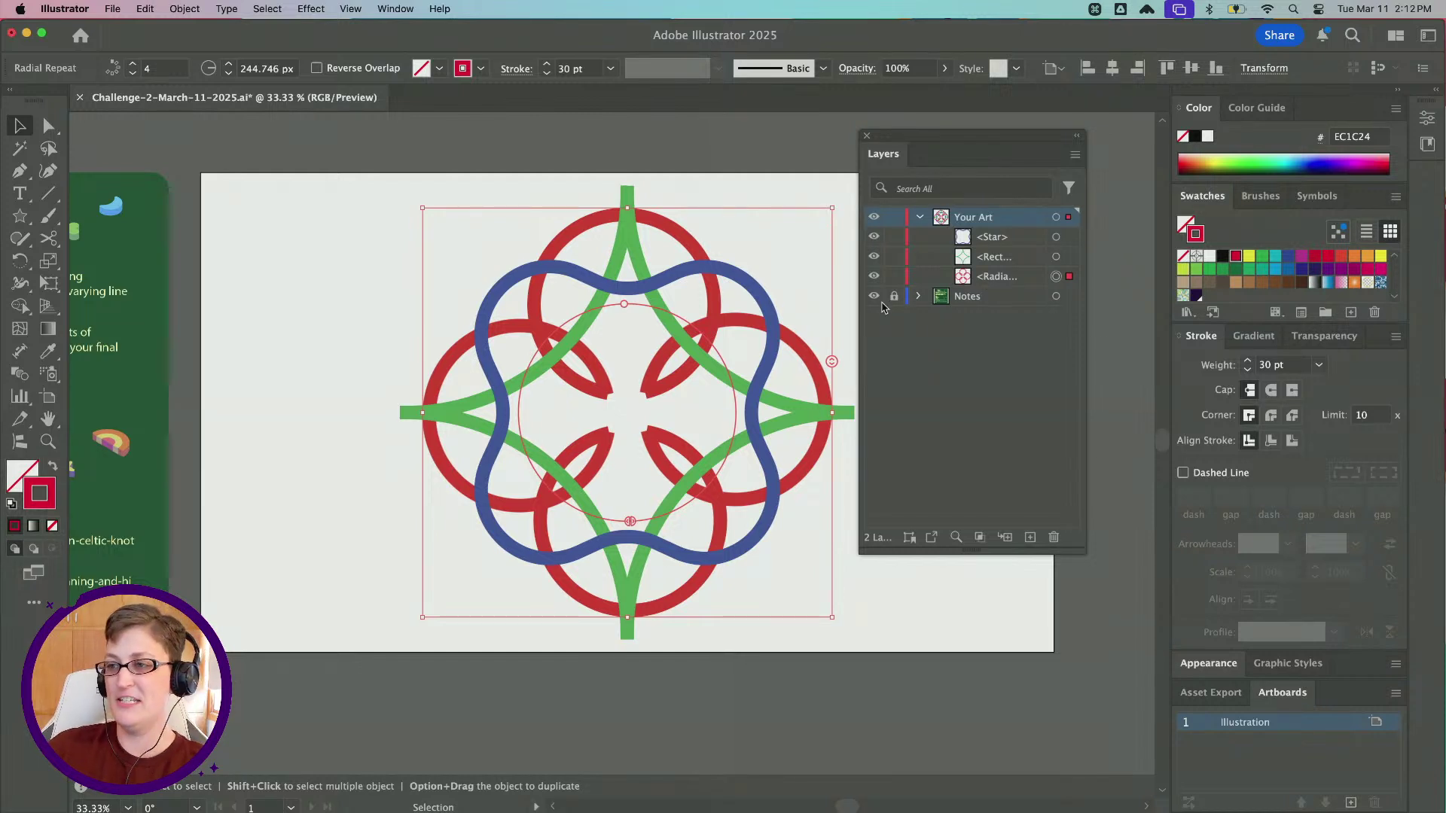
Expand the red radial repeat into a group with both Object and Fill enabled
click(179, 9)
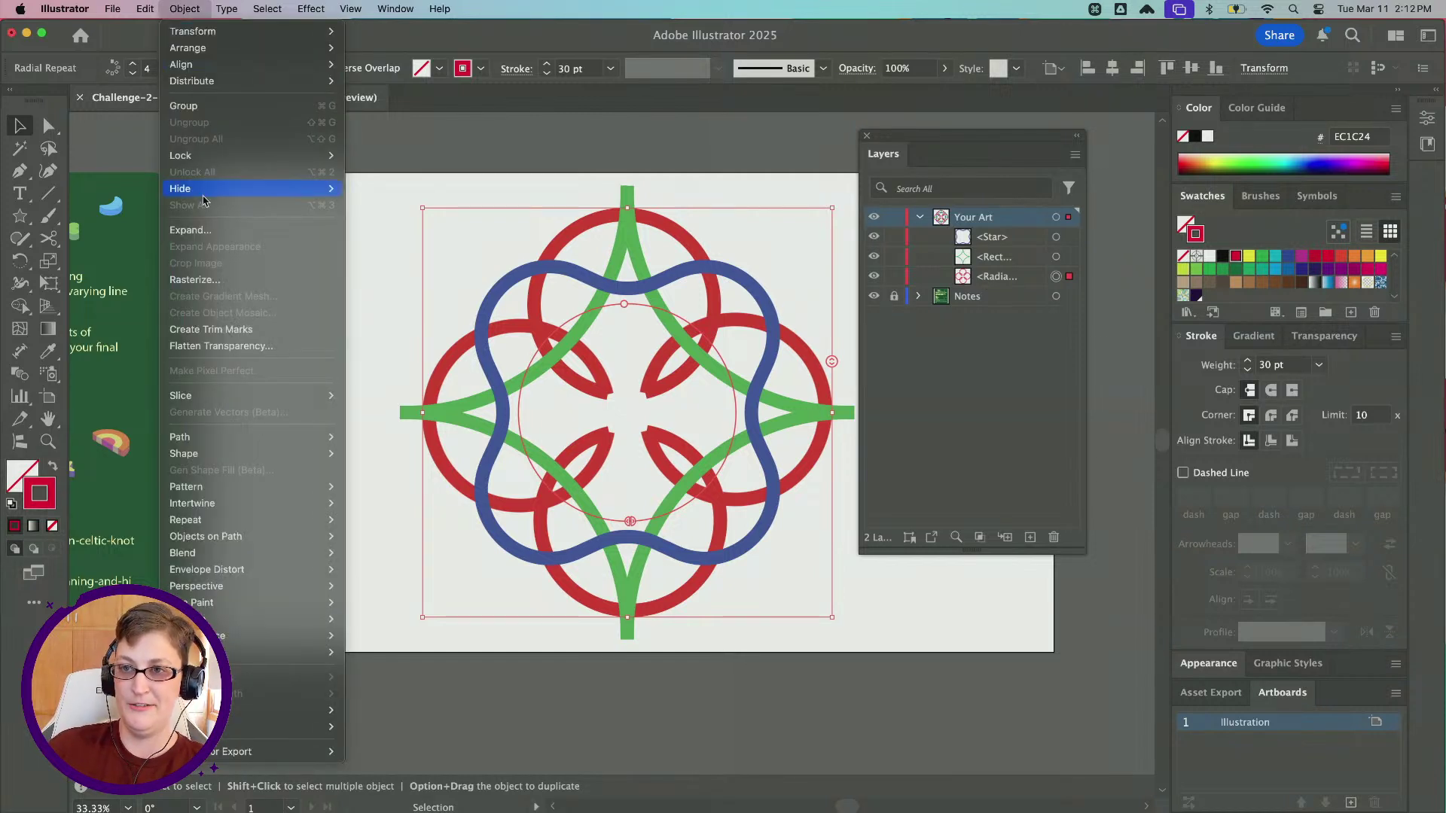
click(188, 230)
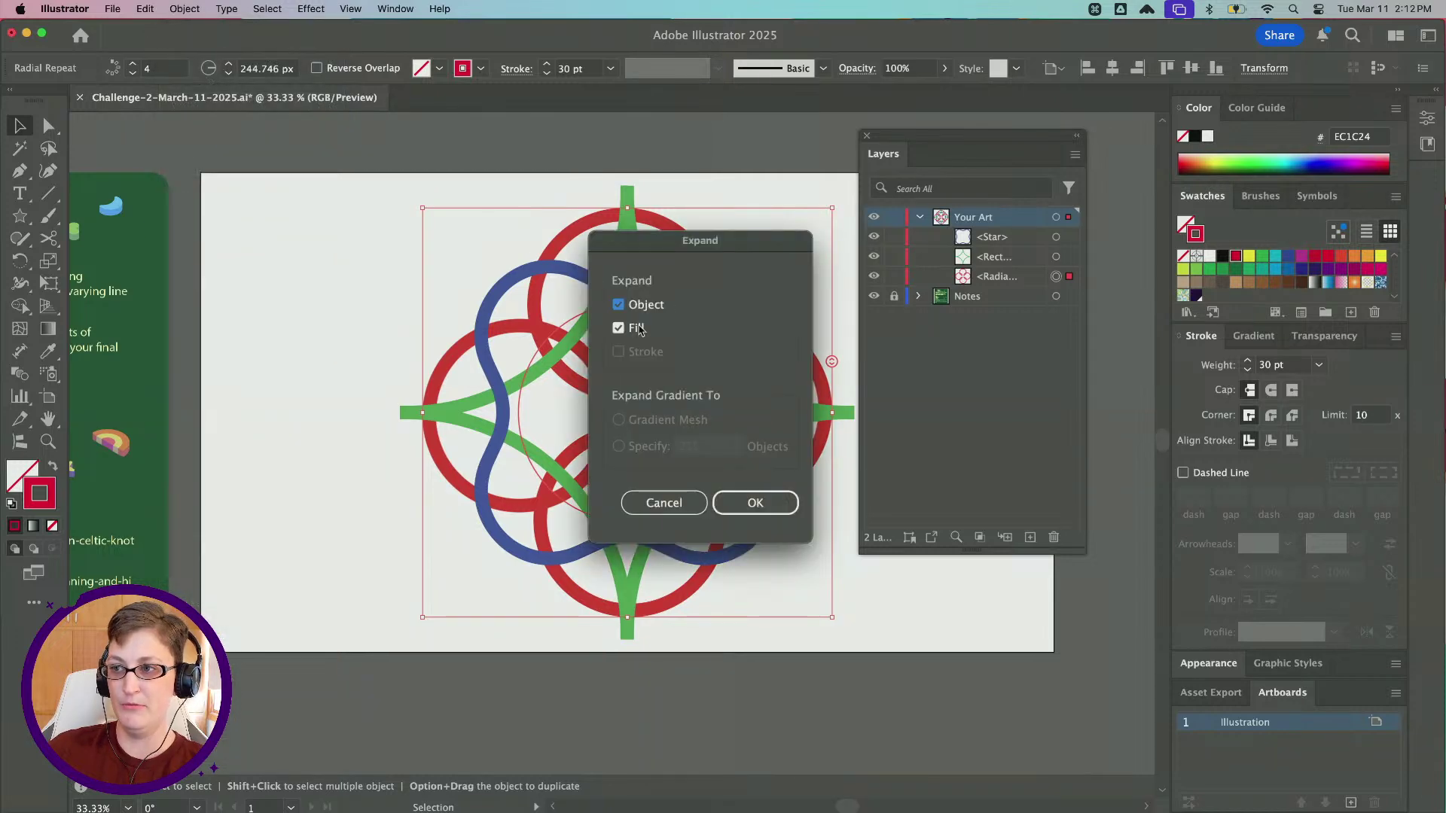
click(755, 503)
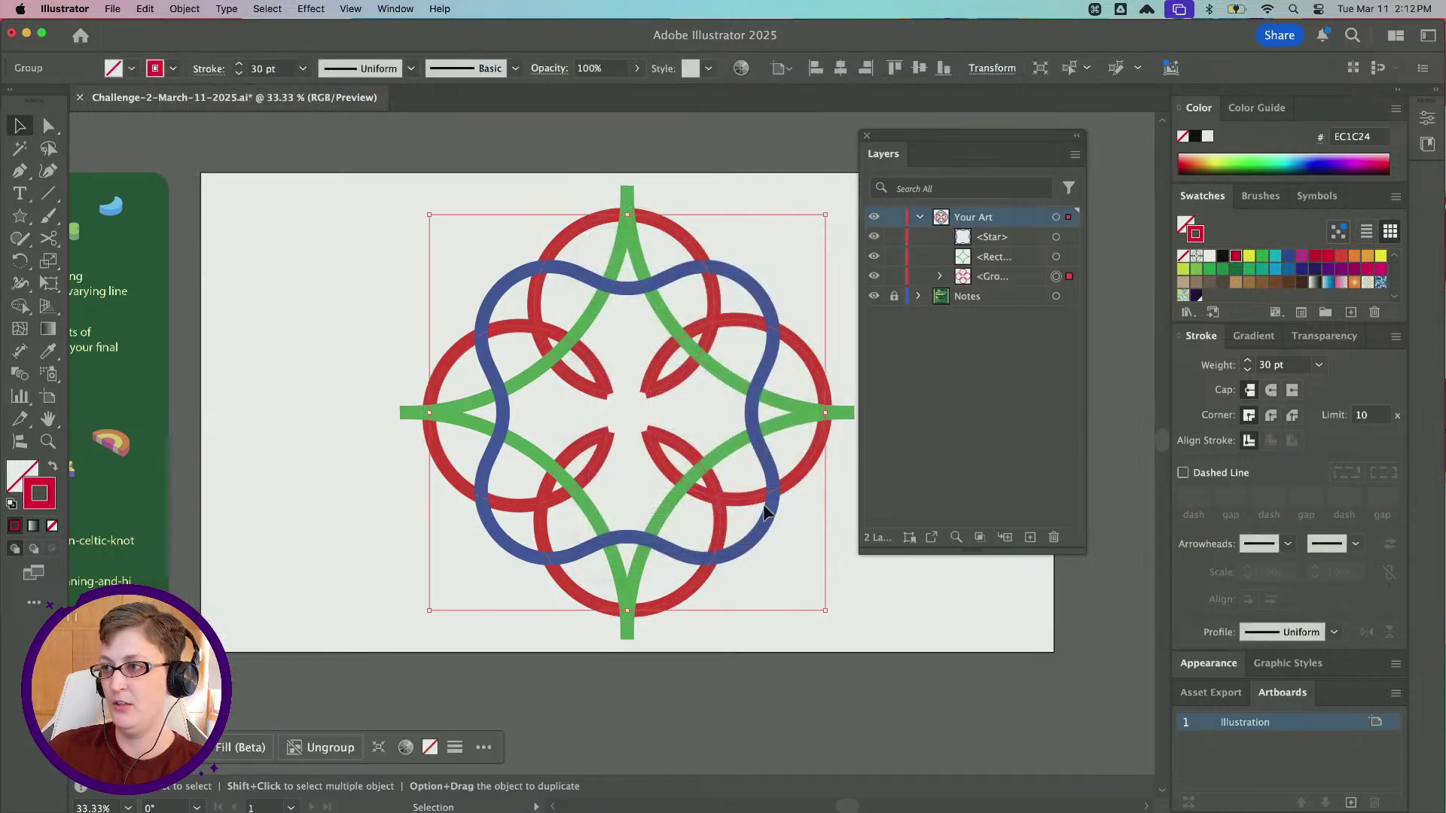
Select the red circles, green star and blue loop together and make an Intertwine object from them
click(940, 276)
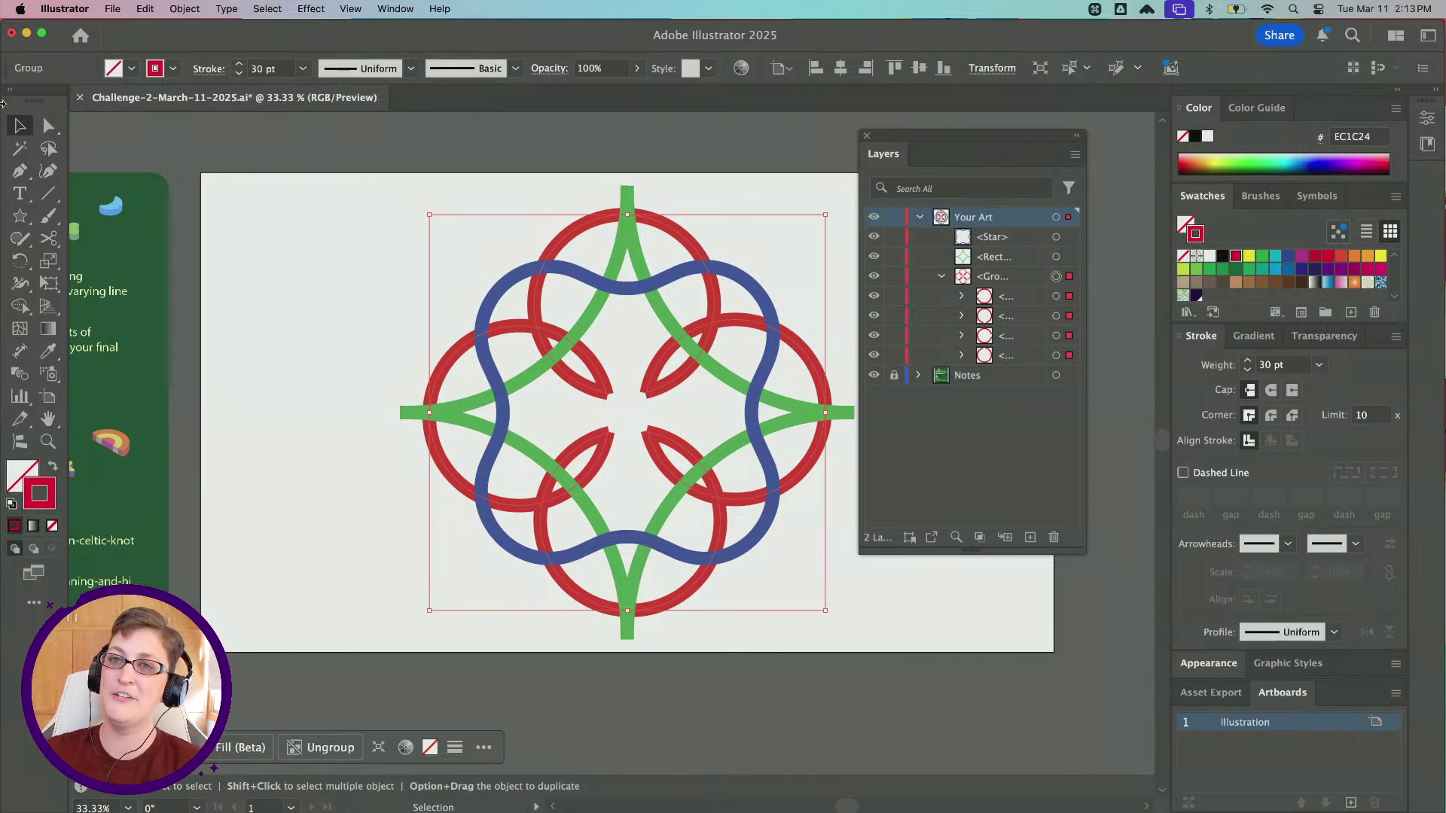
scroll(351, 239, right, 3)
drag(439, 378, 848, 624)
click(147, 8)
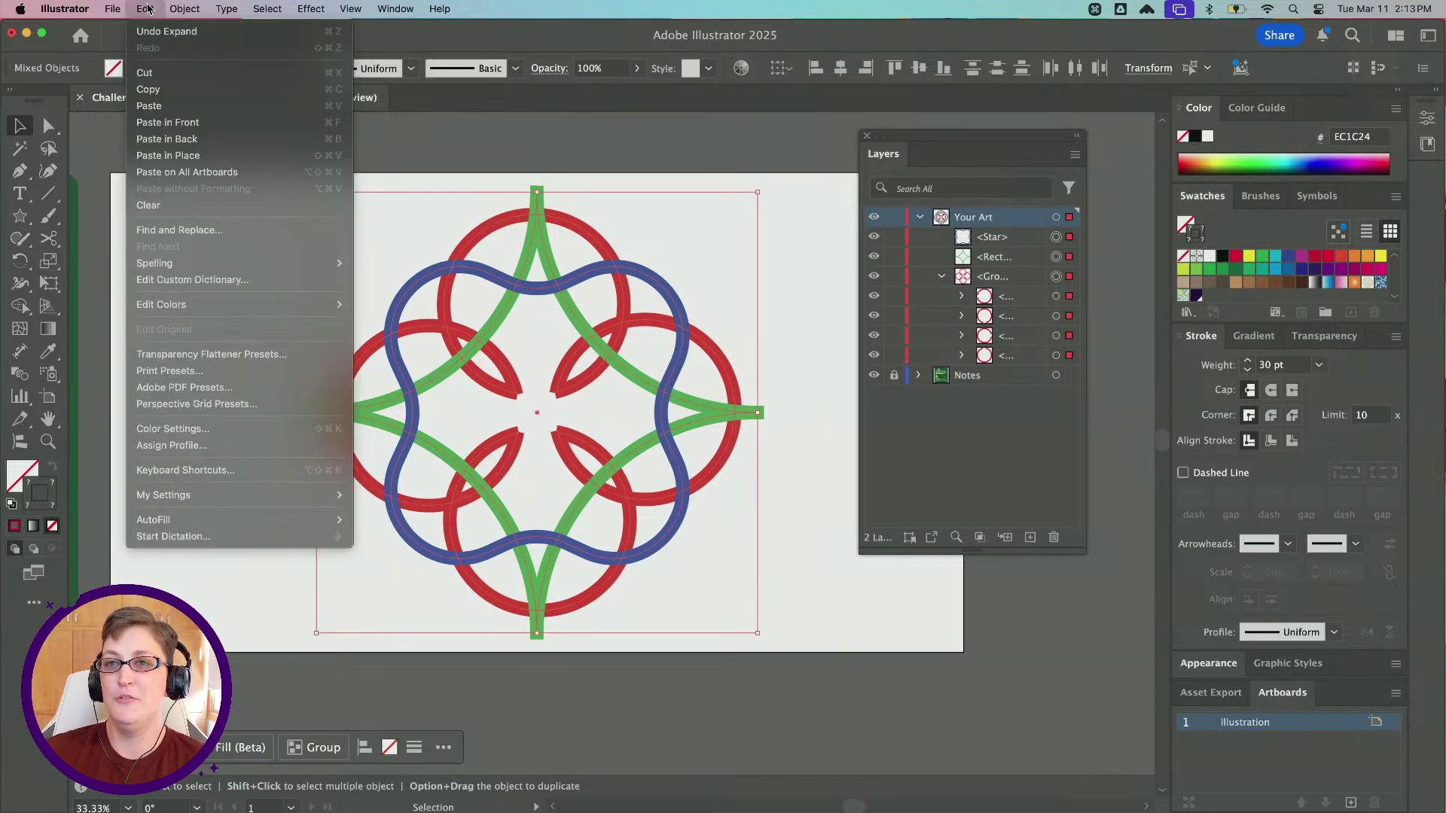
mouse_move(184, 9)
mouse_move(237, 525)
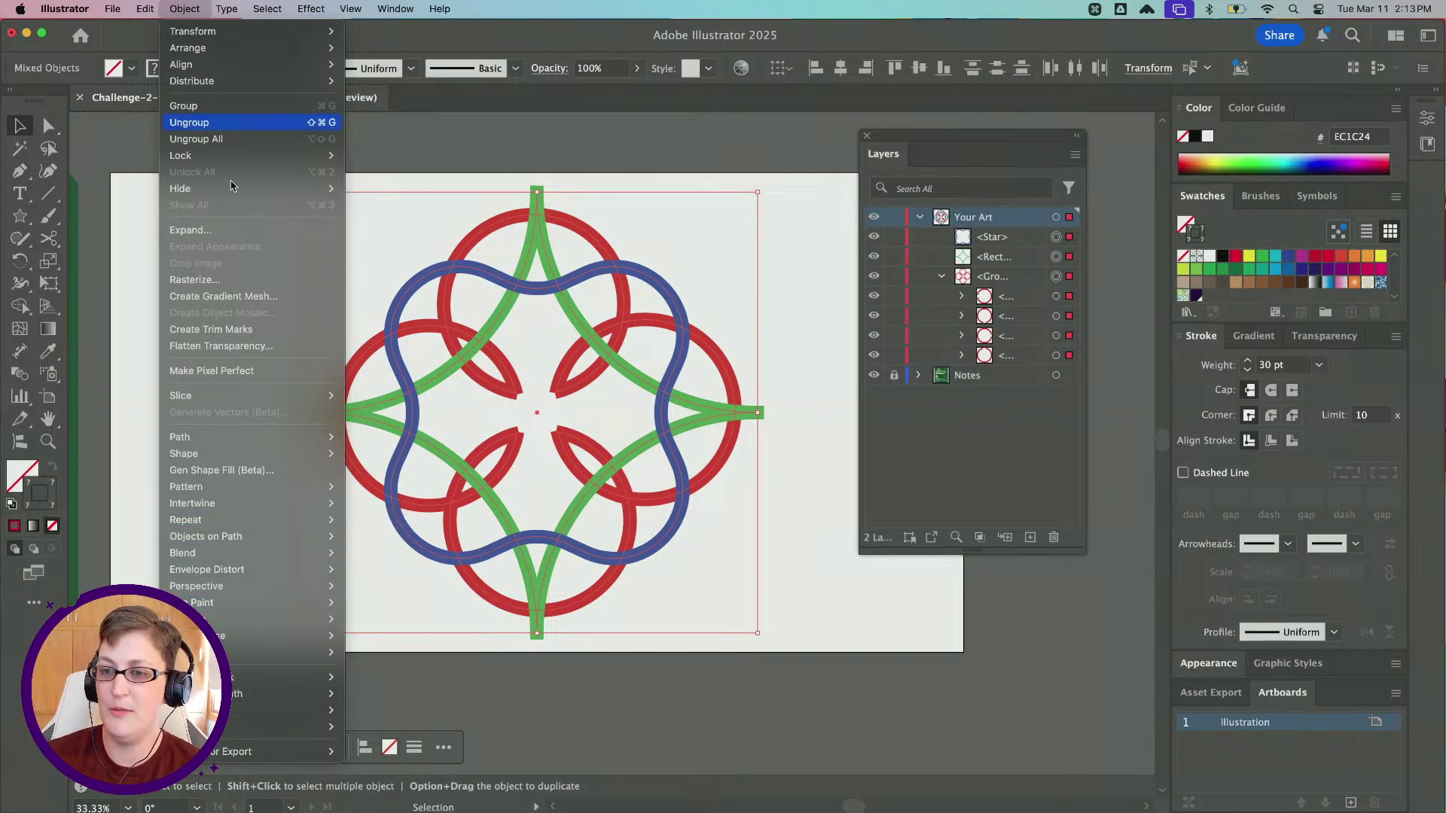
mouse_move(335, 503)
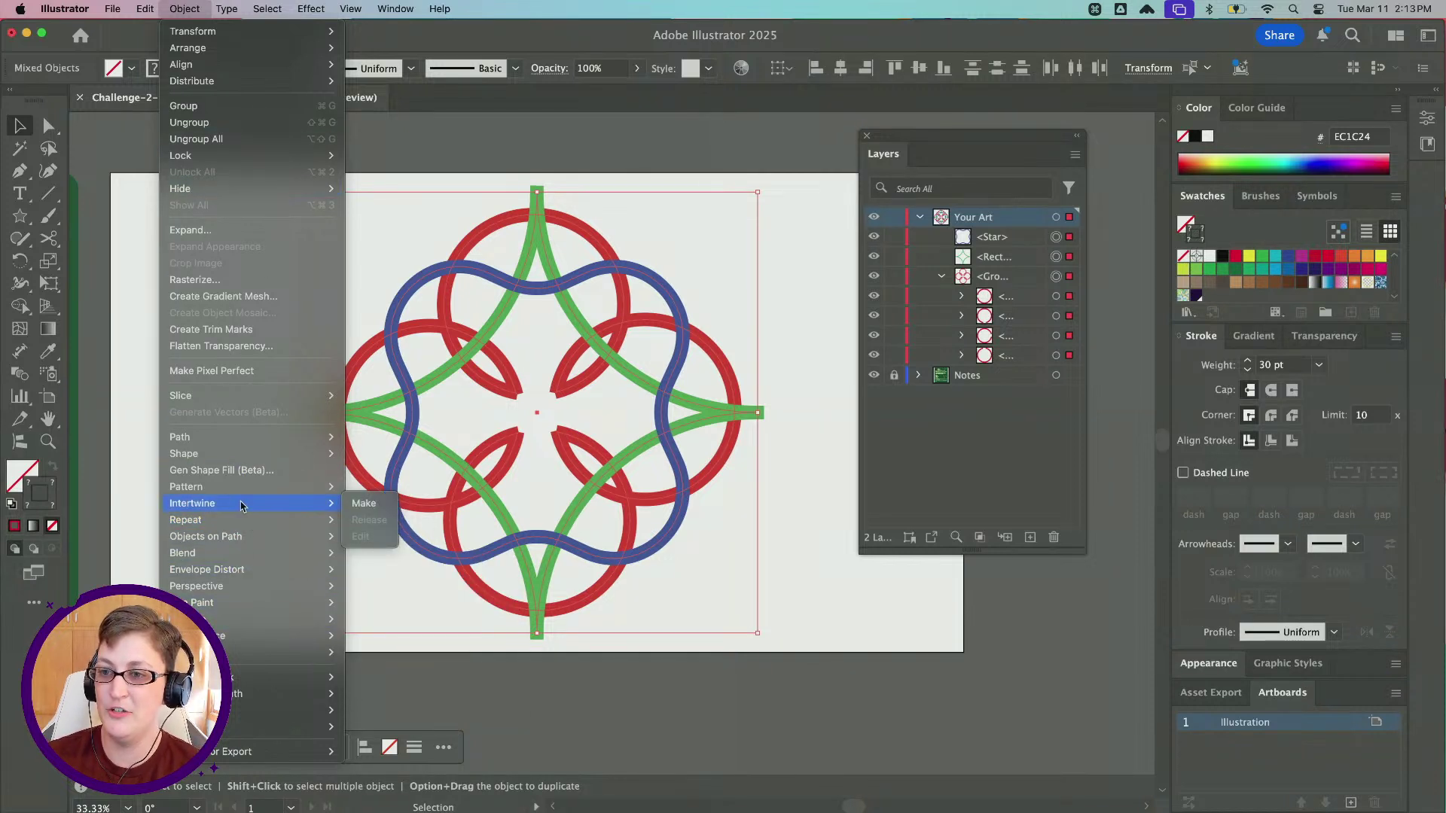
click(351, 510)
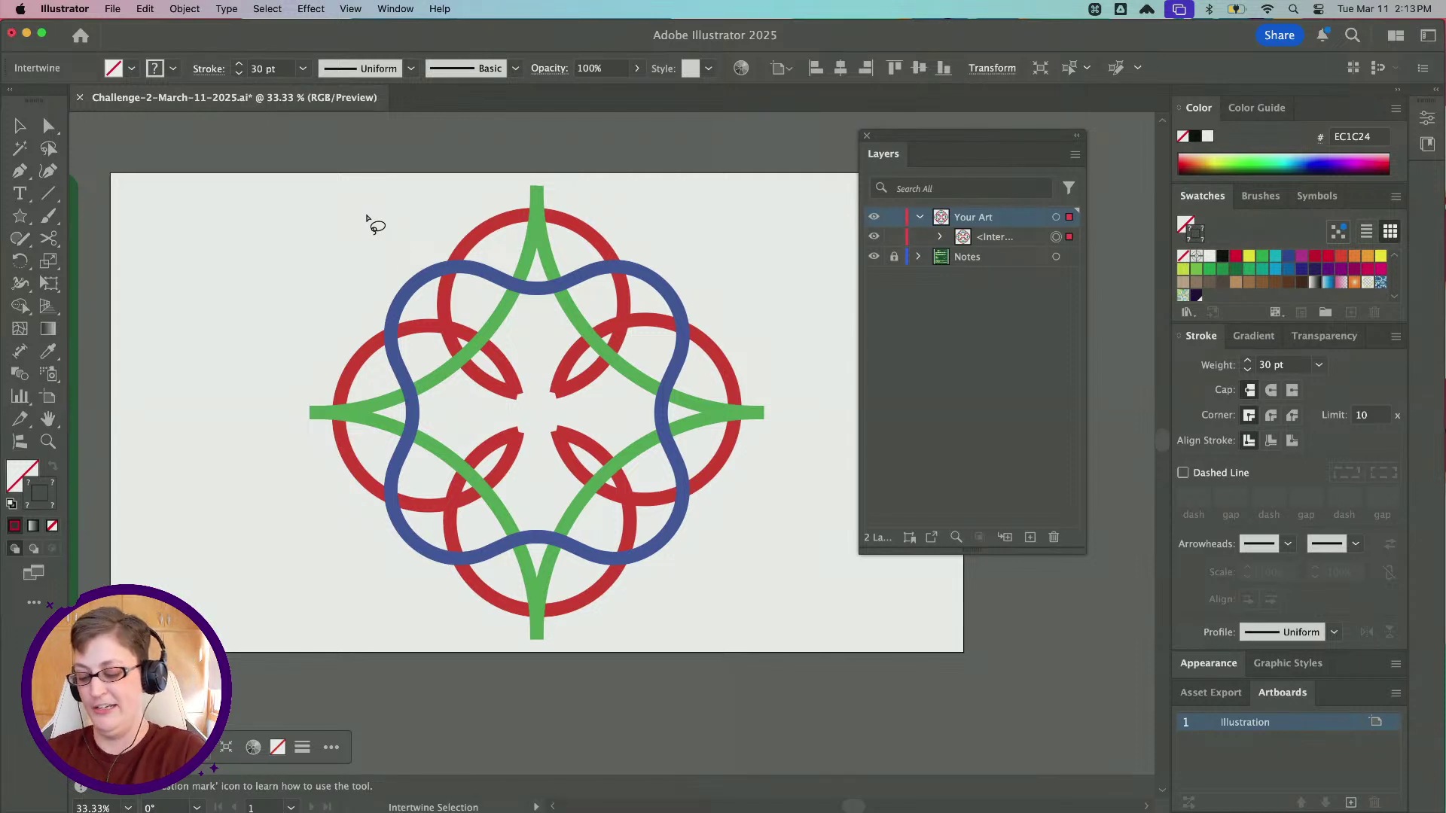
Bring the red circle in front of the green star where they cross at the star's top point
scroll(452, 251, up, 1)
scroll(452, 251, right, 1)
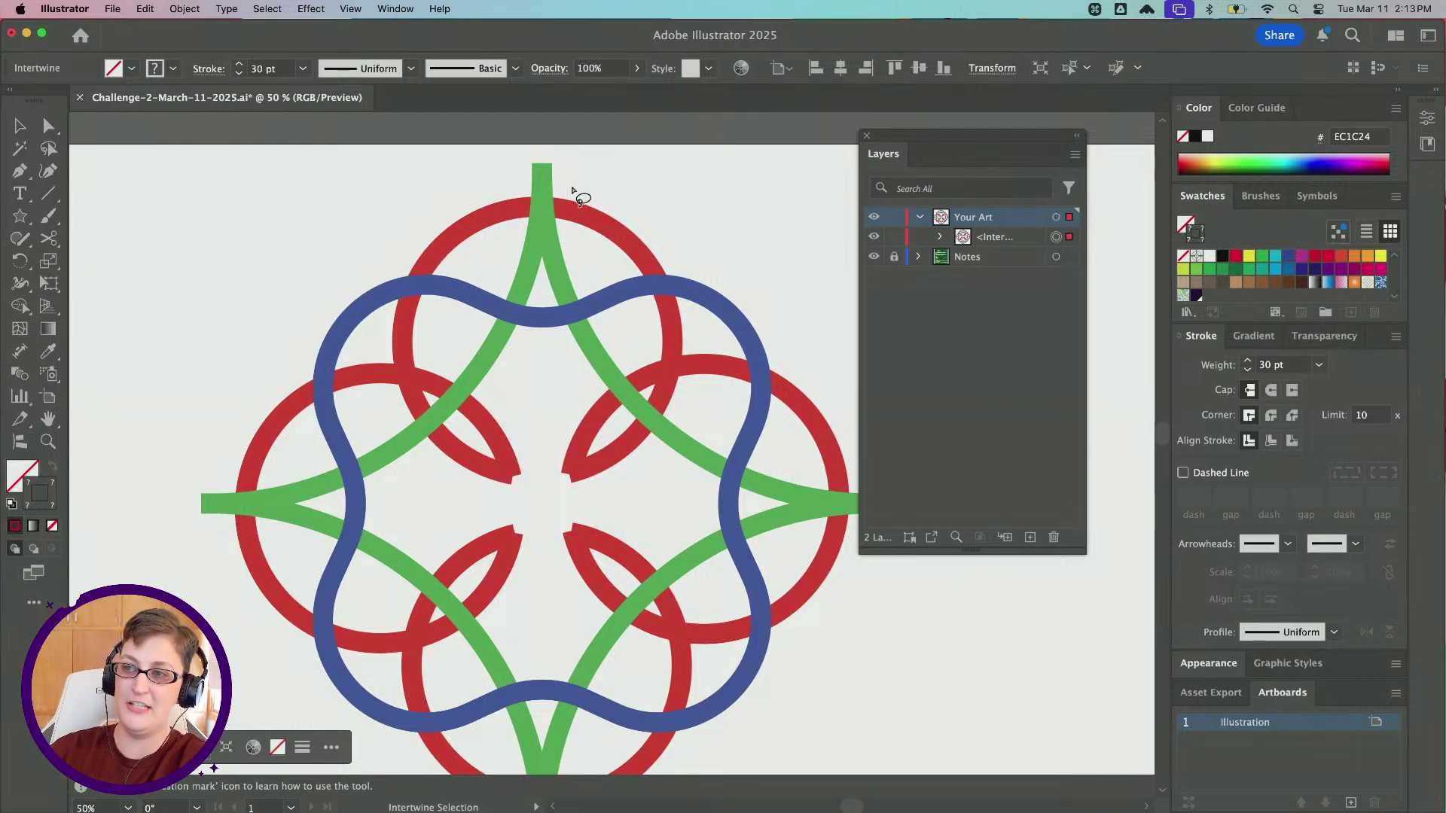
mouse_move(574, 183)
mouse_down()
mouse_move(522, 188)
mouse_move(489, 209)
mouse_move(510, 243)
mouse_move(570, 240)
mouse_move(588, 206)
mouse_move(568, 182)
mouse_up()
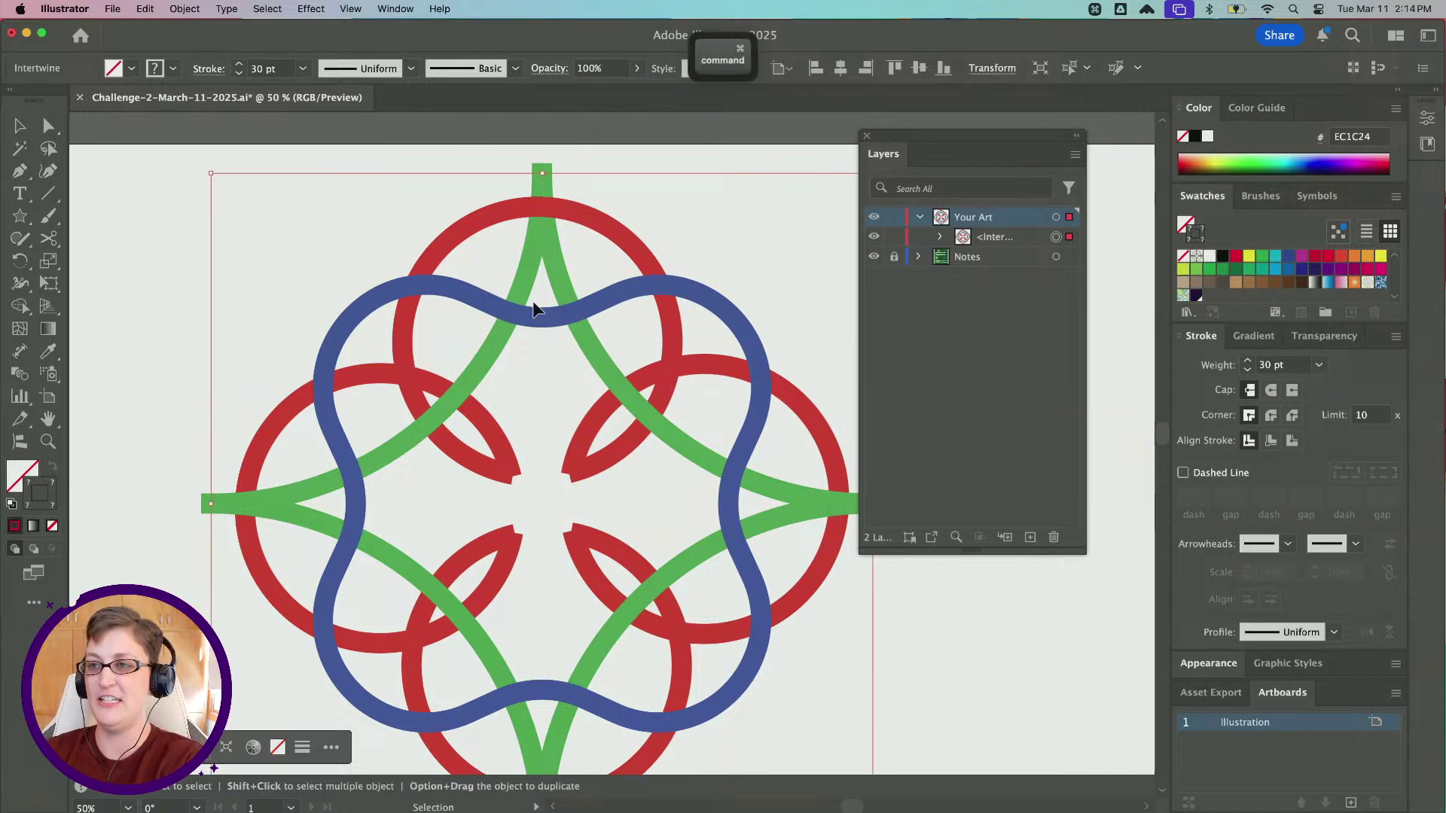
scroll(534, 302, up, 2)
scroll(536, 293, up, 8)
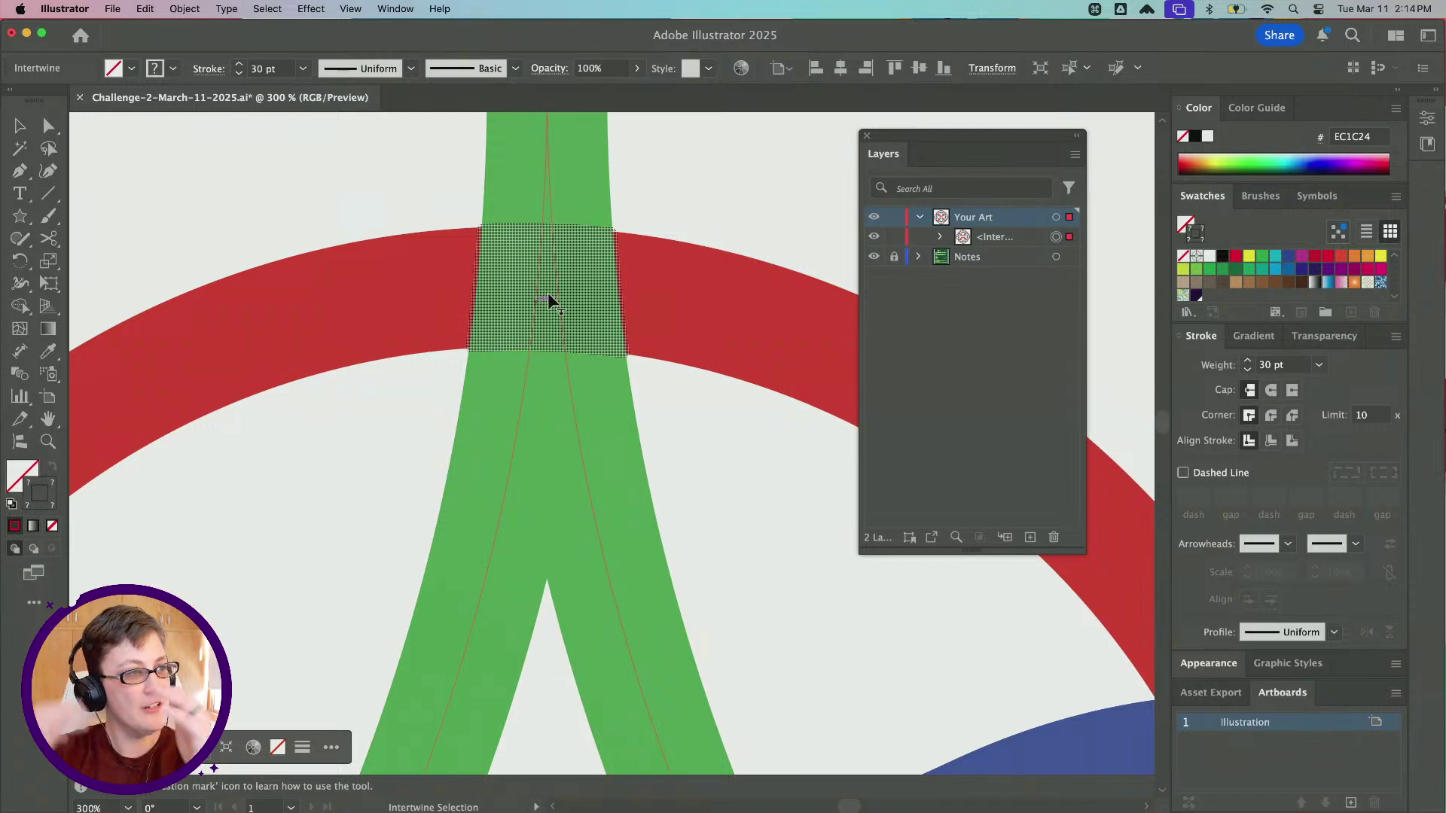
scroll(548, 301, up, 2)
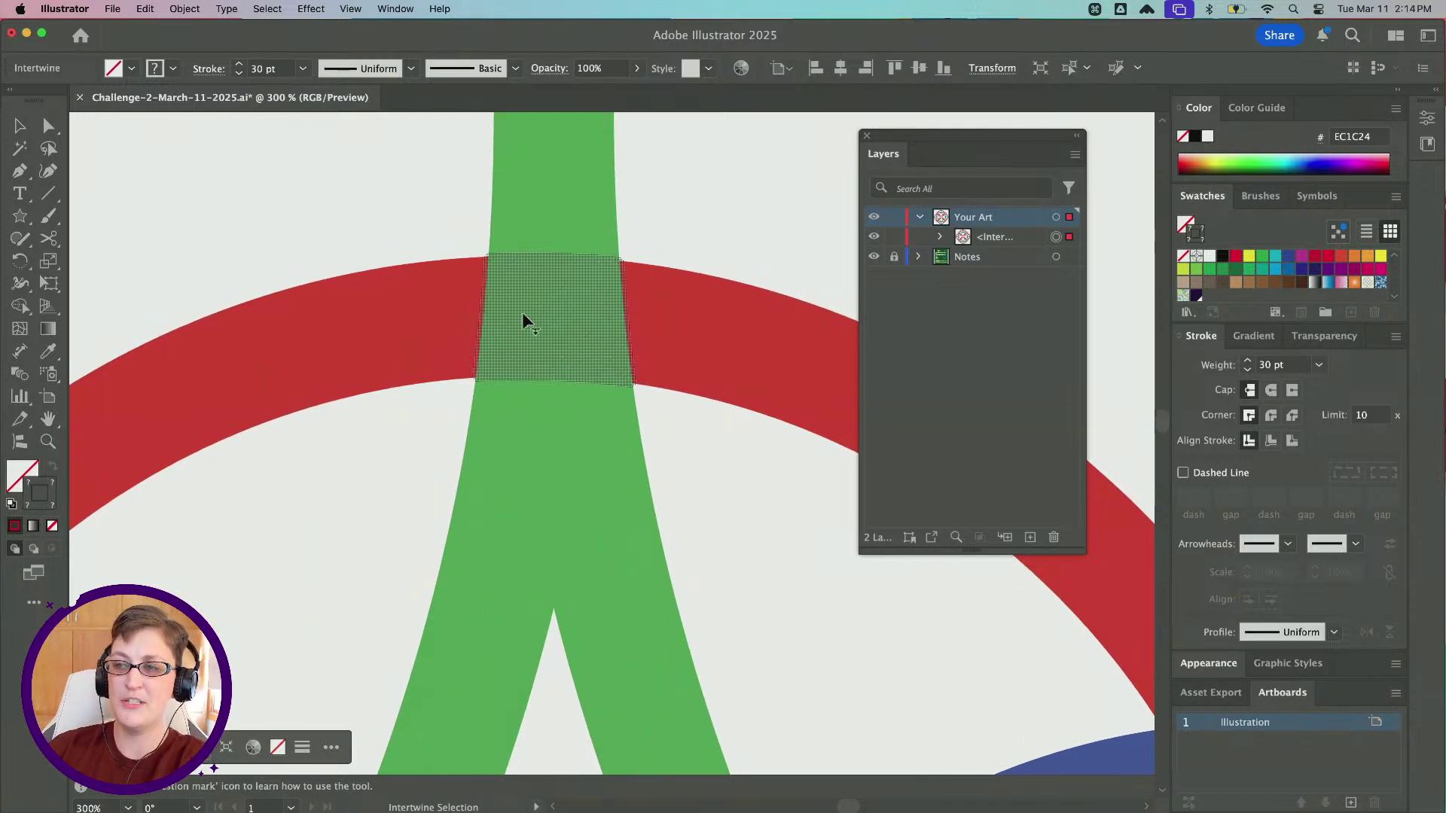
click(526, 319)
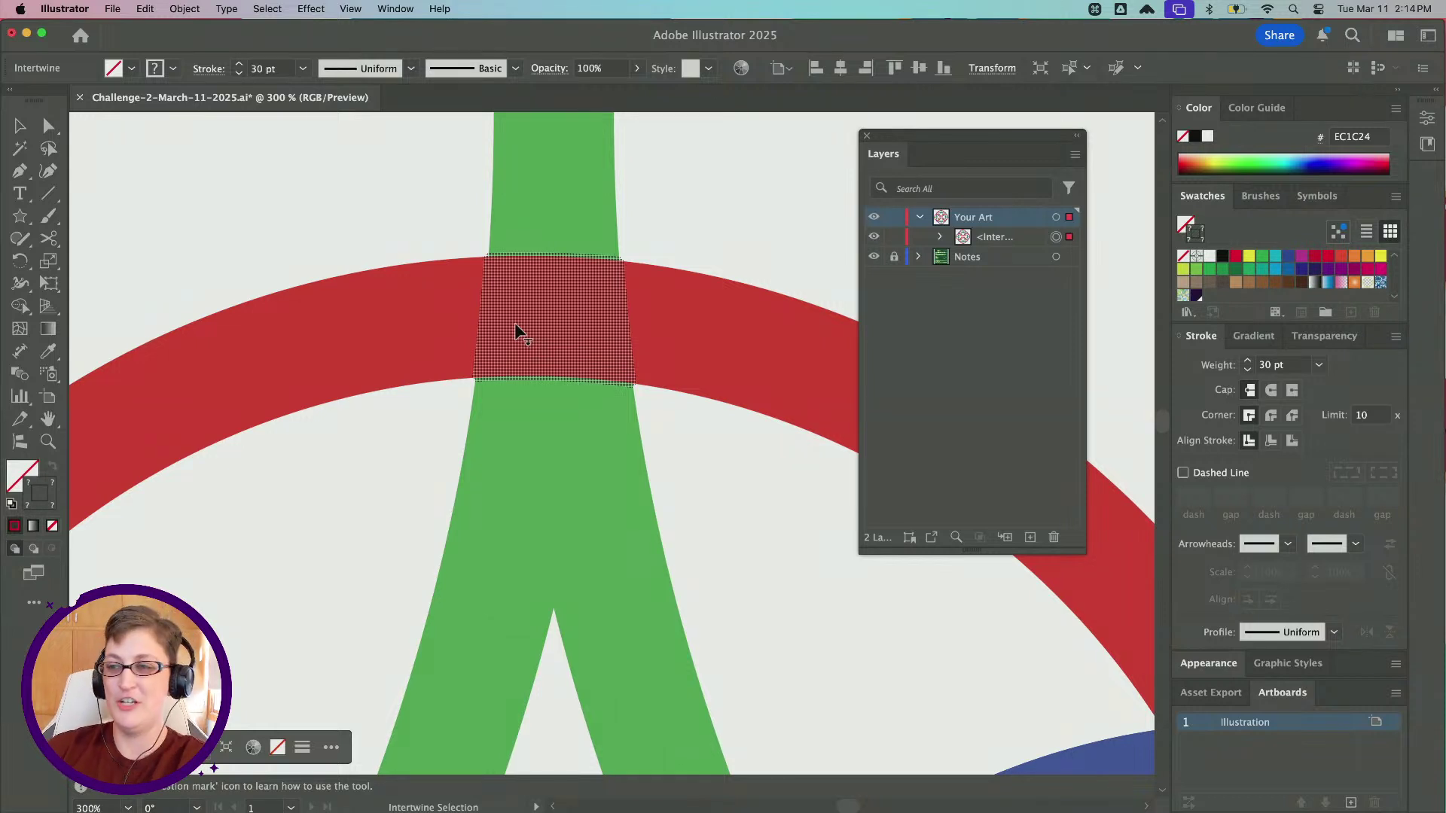
click(516, 331)
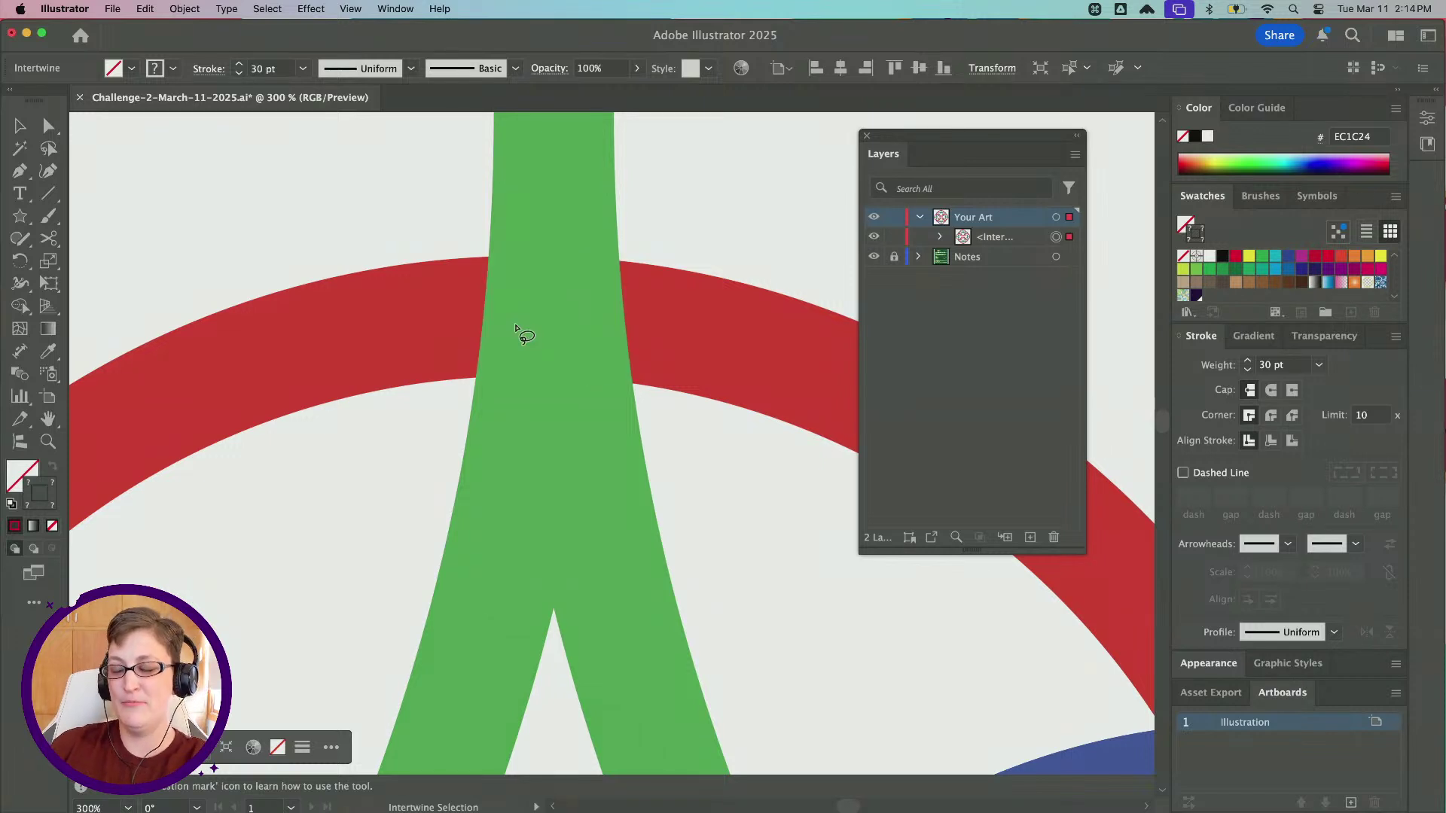
click(512, 306)
key(alt)
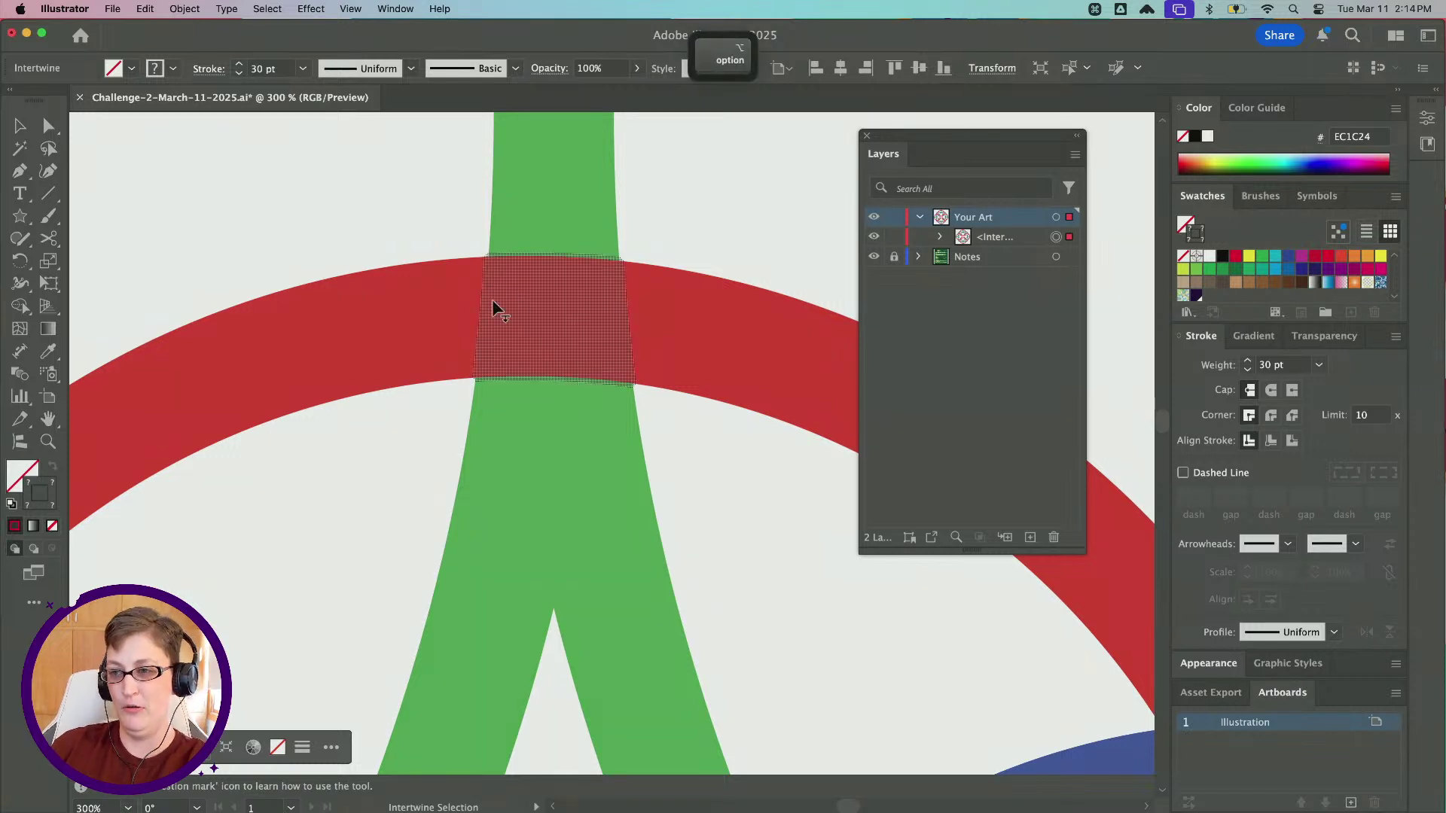
Flip the stacking order of the red and green strokes at the star's top point, then flip it back
scroll(491, 299, down, 3)
scroll(491, 303, right, 2)
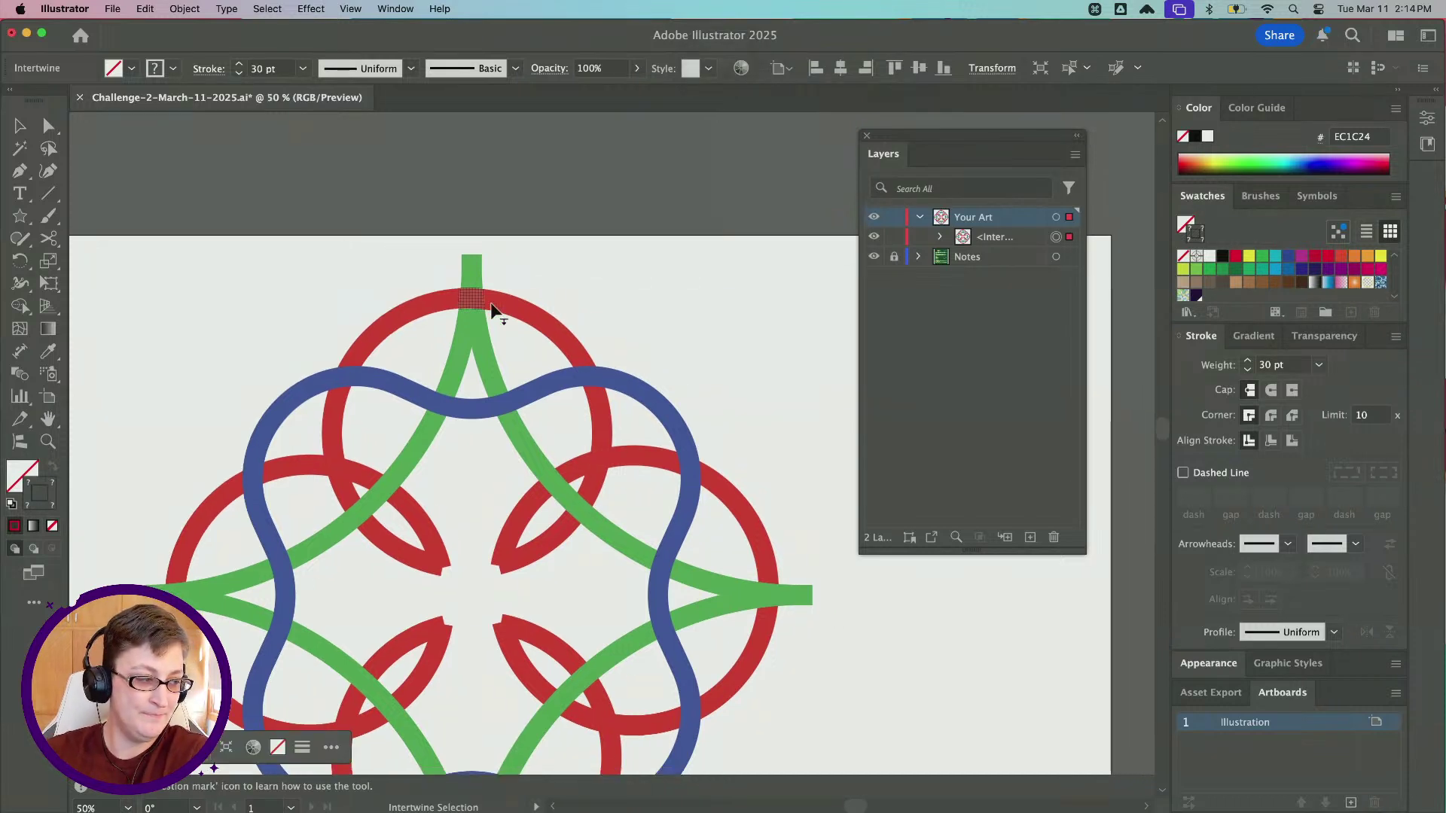
scroll(490, 304, down, 4)
scroll(491, 304, right, 2)
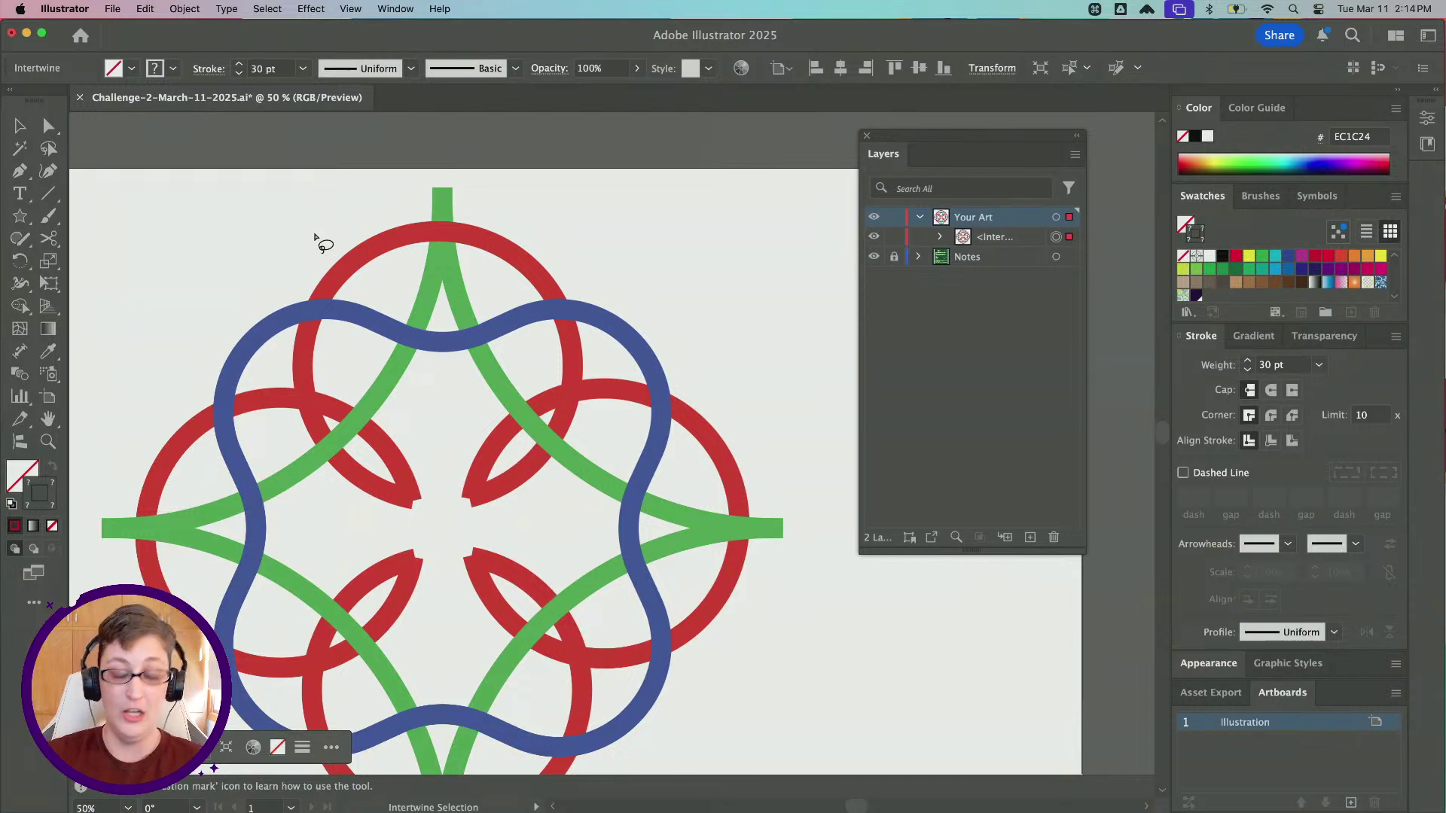
scroll(403, 246, down, 1)
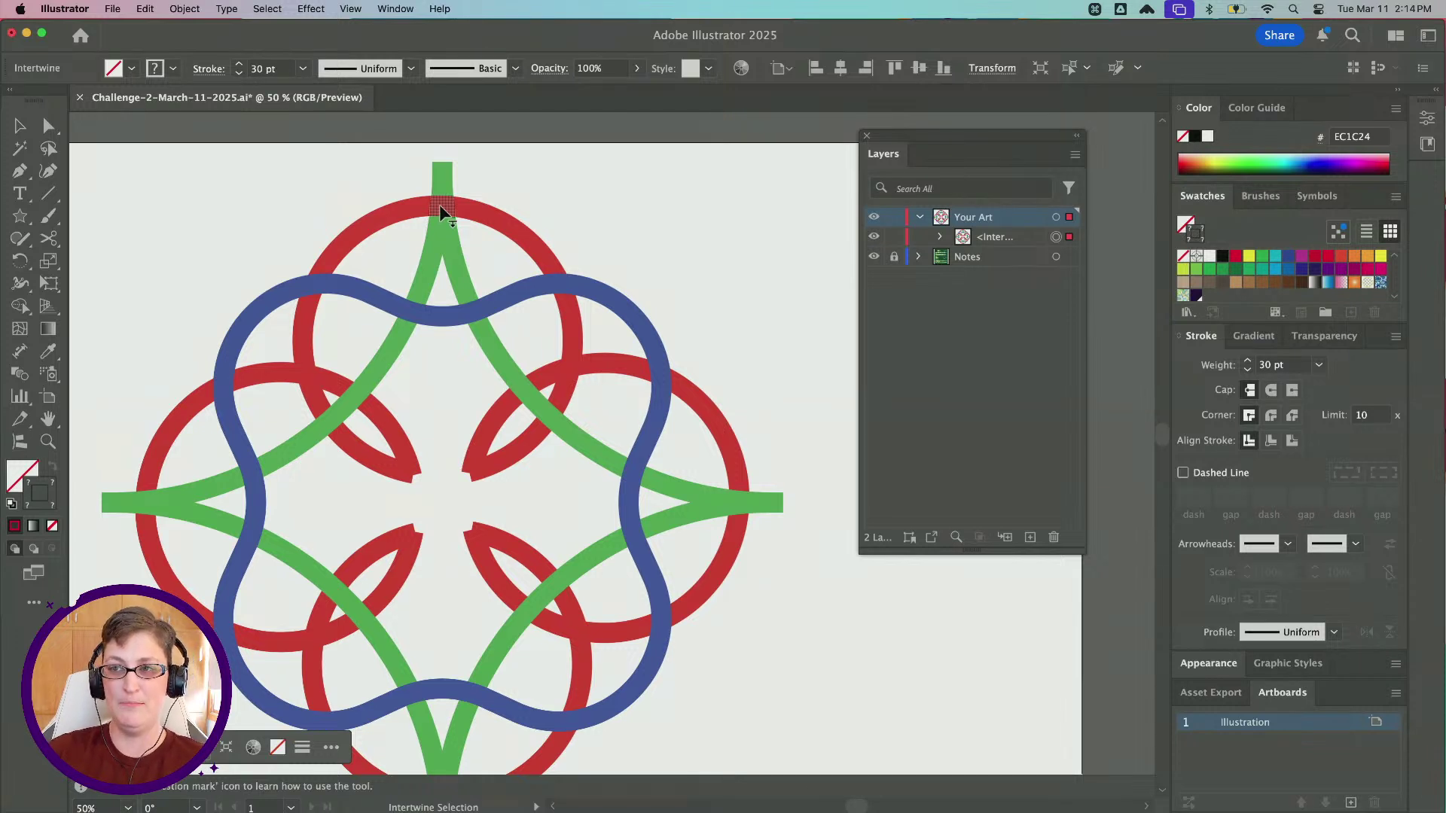
click(441, 211)
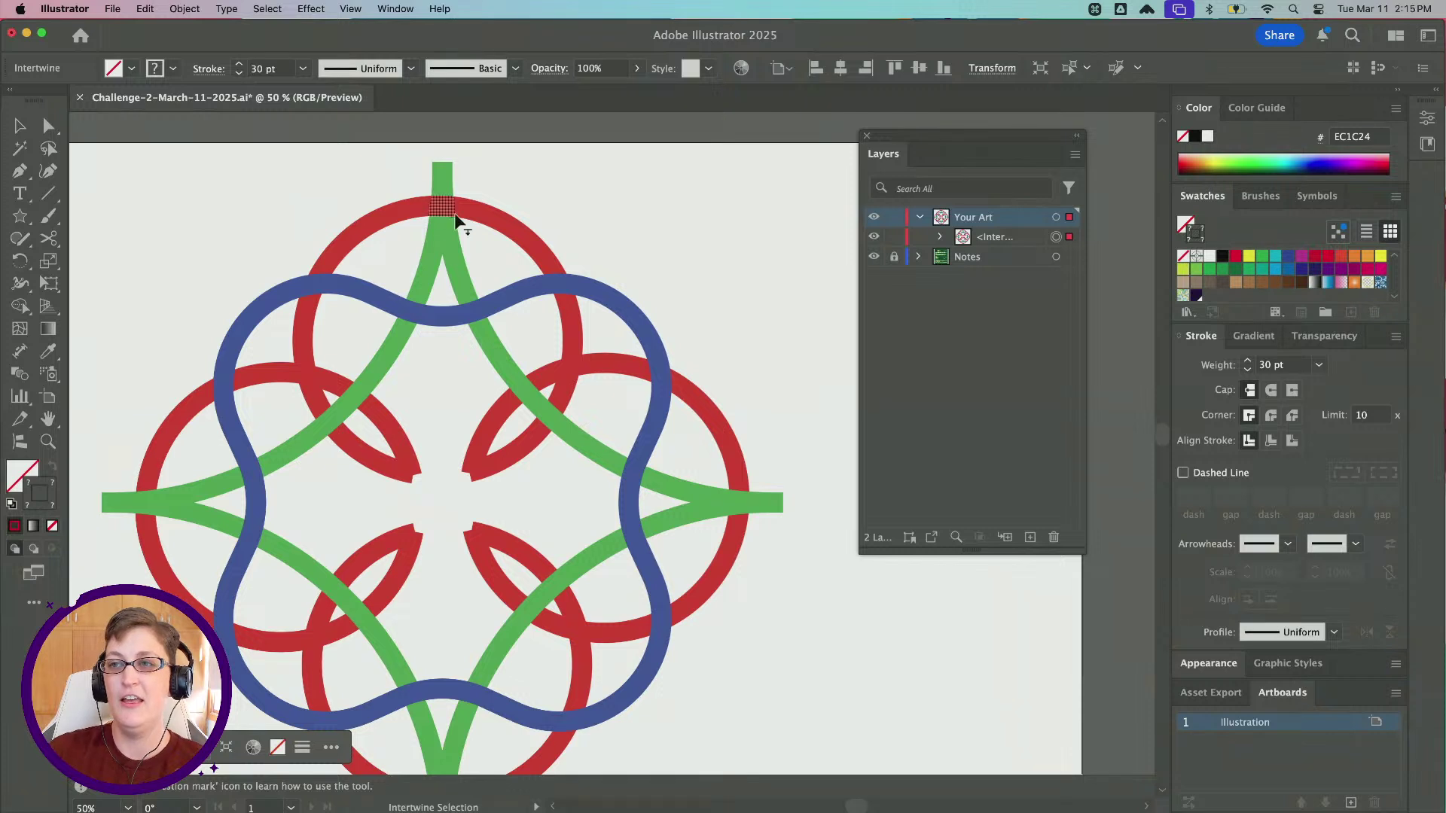
click(442, 213)
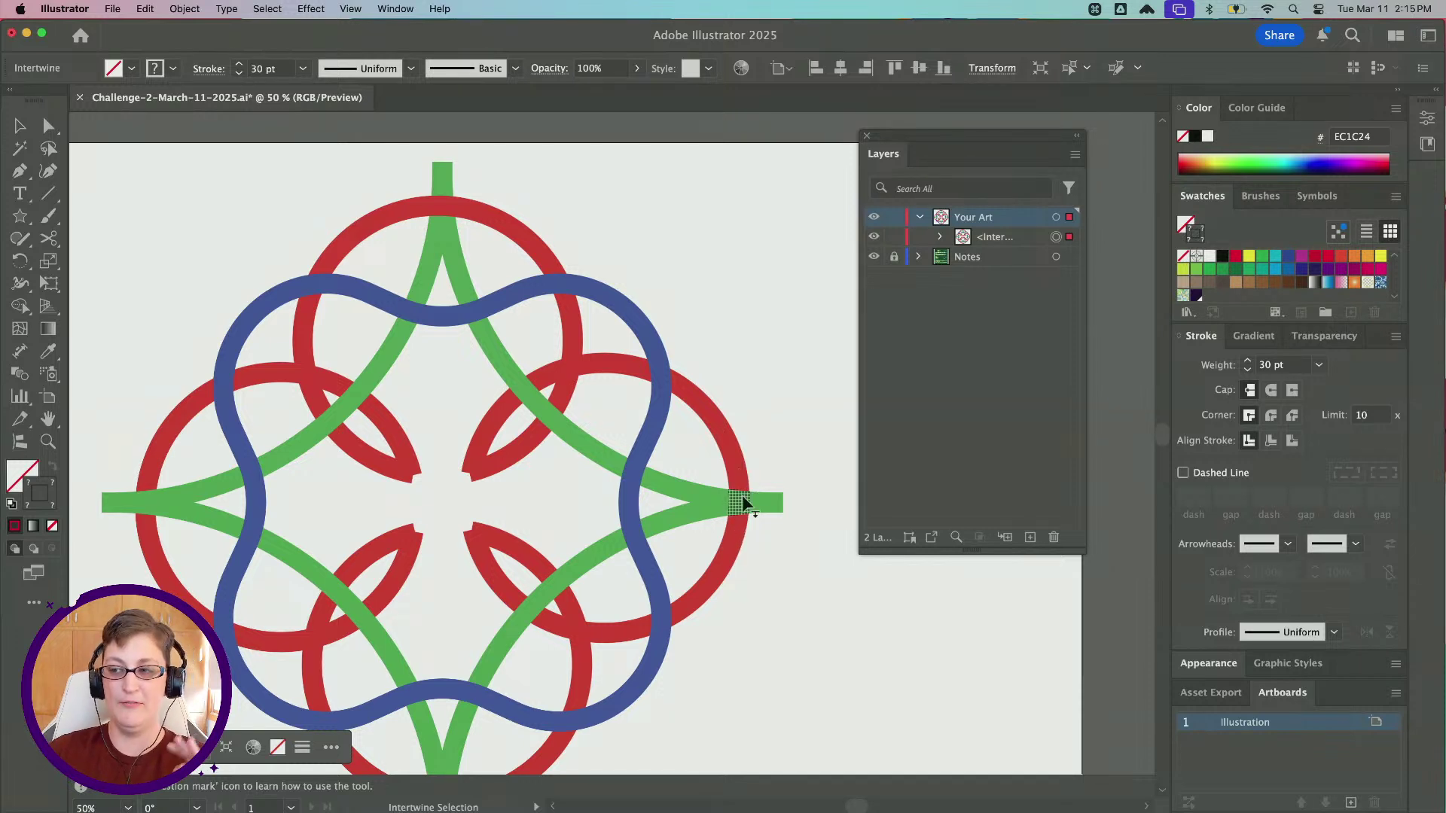
Bring the green star in front of the blue loop at the right-hand crossing below the star's top point
scroll(584, 403, down, 3)
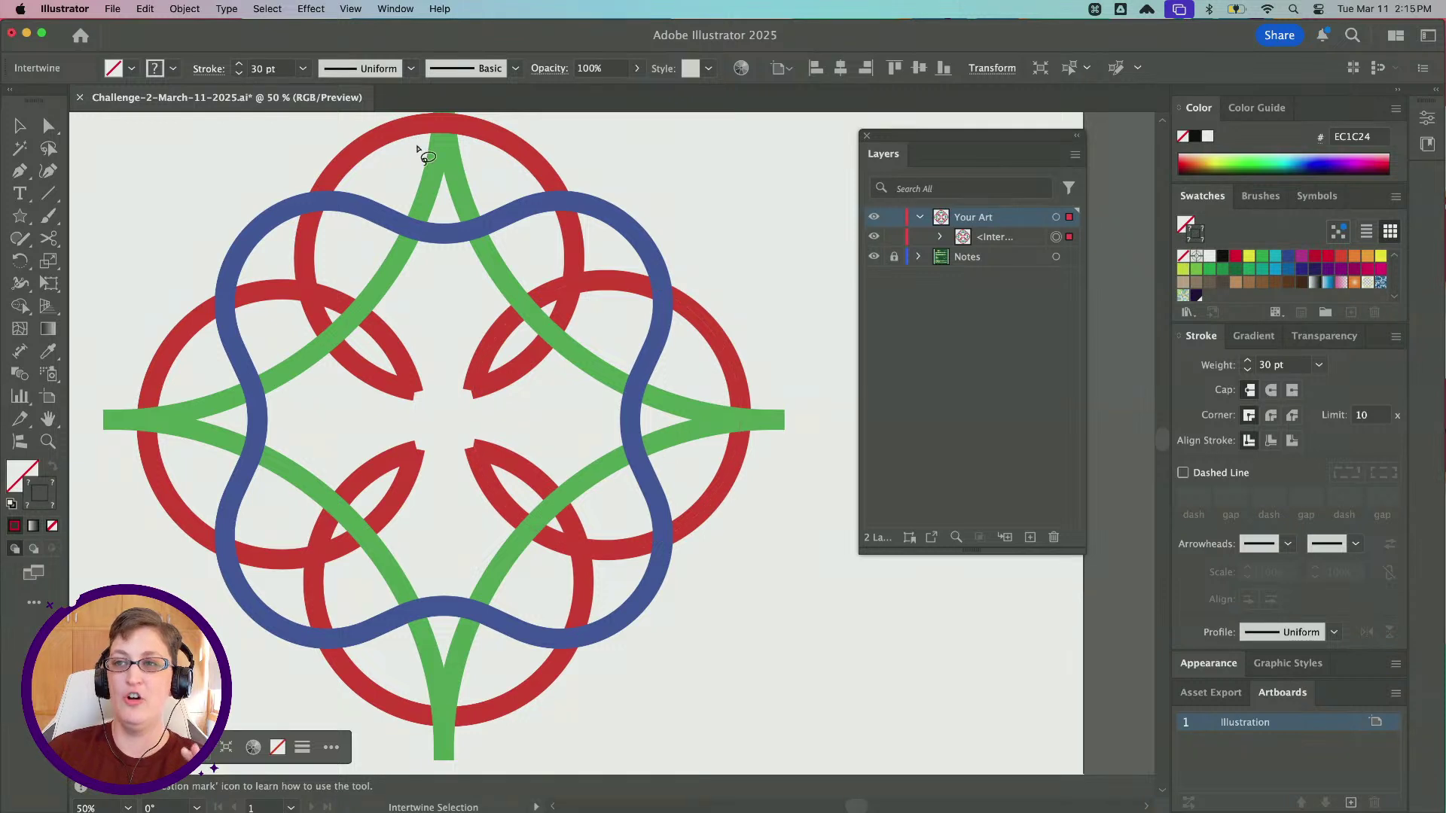
scroll(421, 151, up, 2)
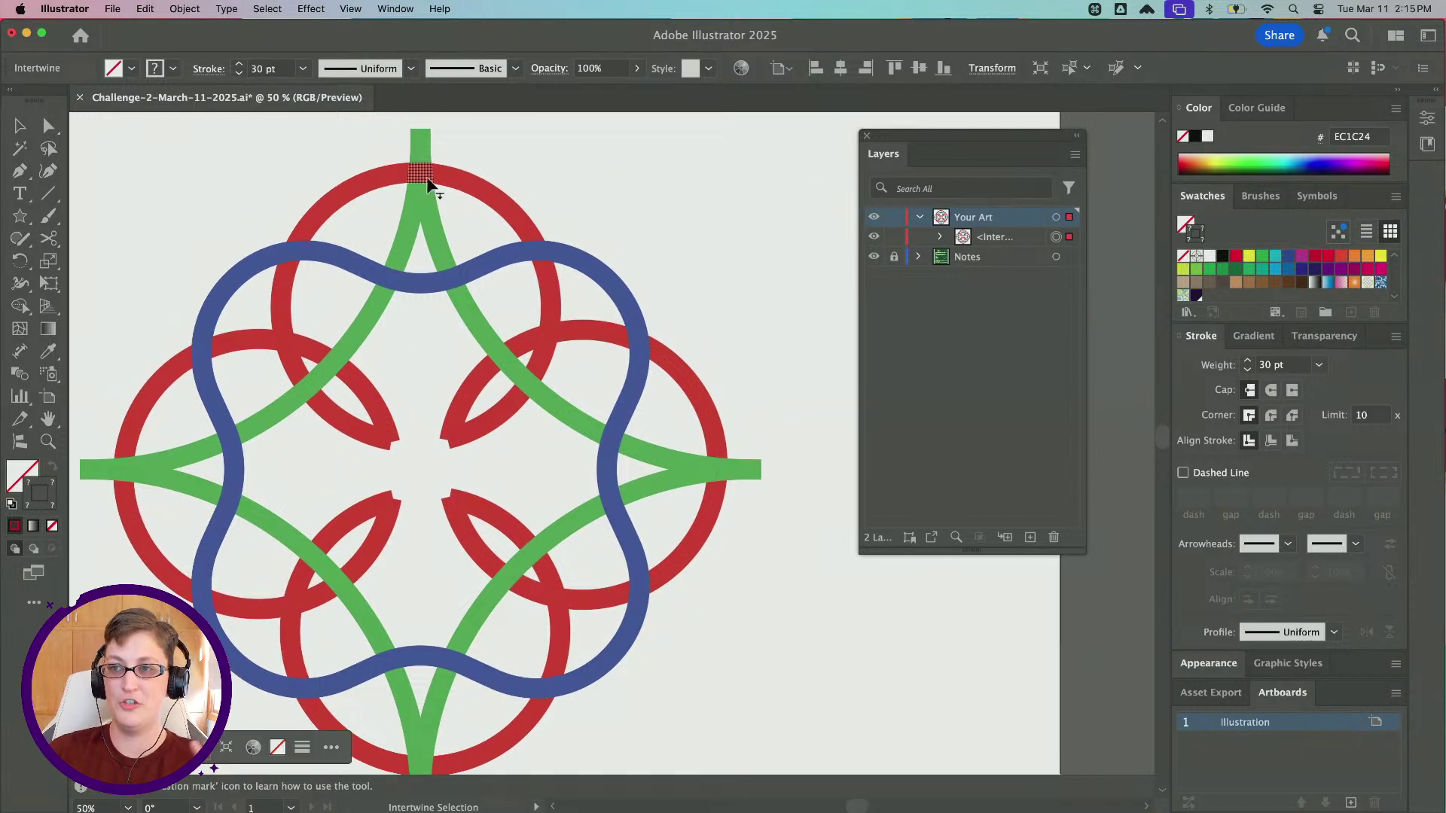
scroll(715, 469, down, 2)
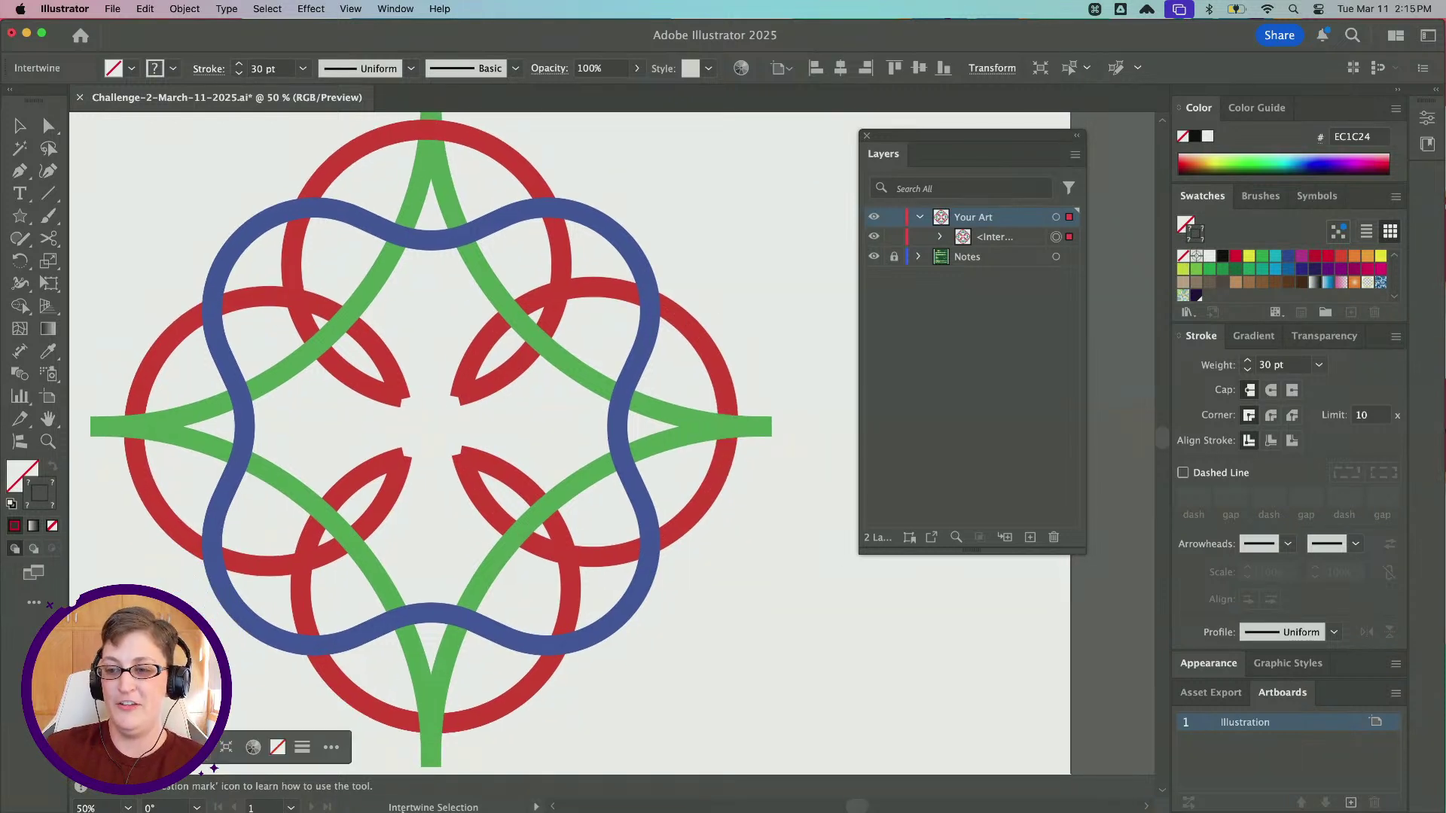
scroll(175, 462, up, 2)
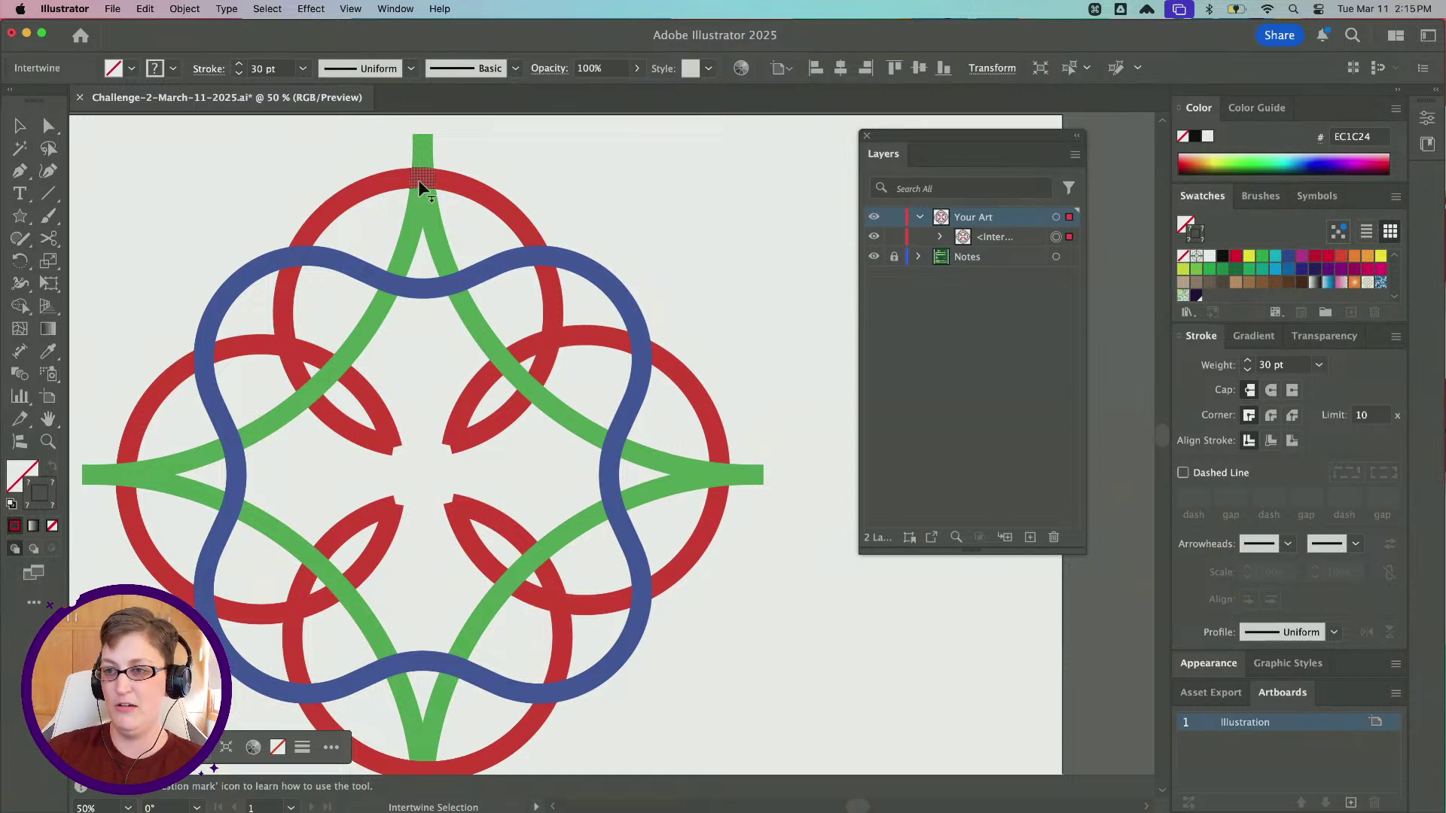
click(452, 285)
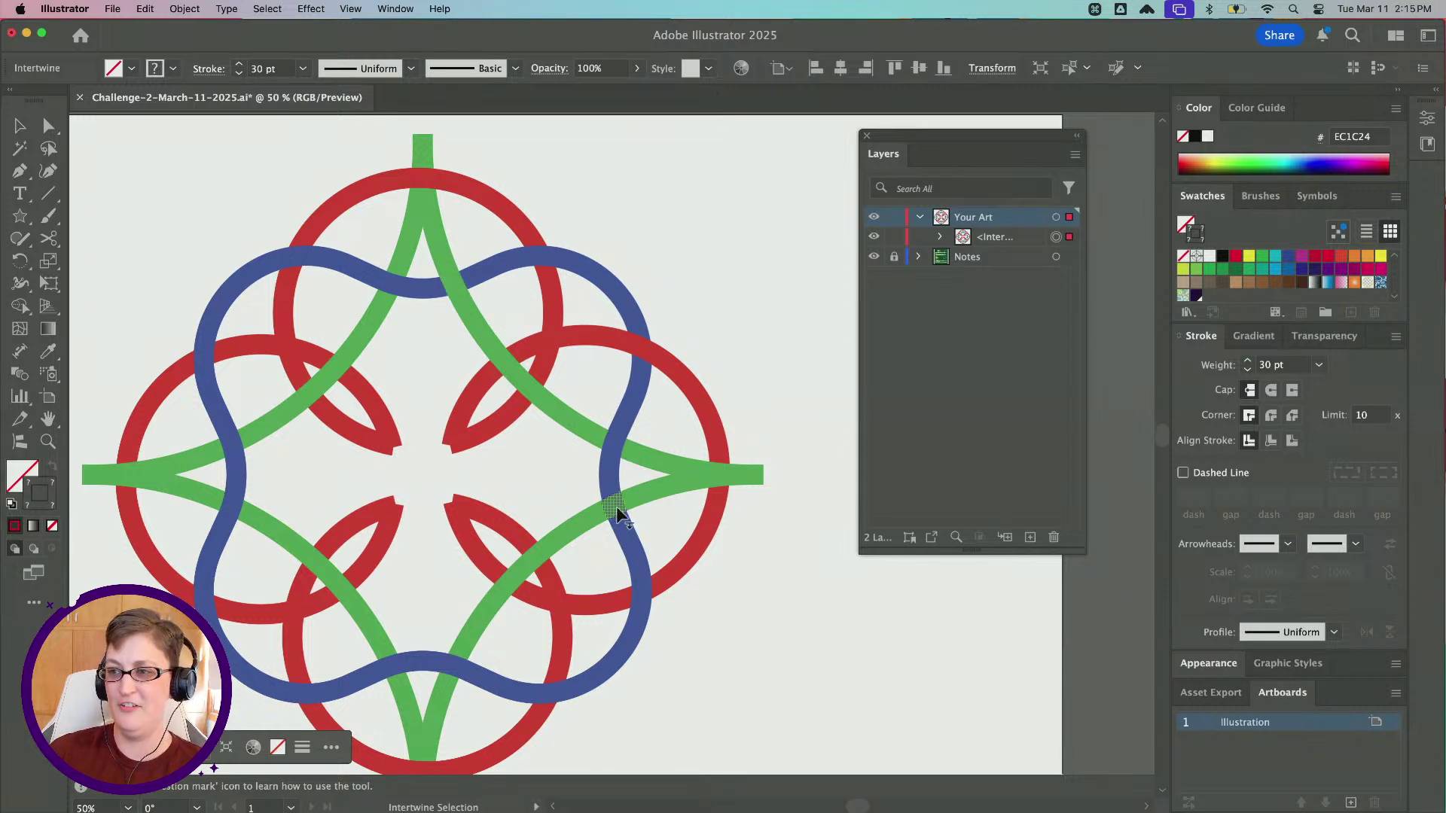
Weave the green star over the blue loop at one crossing near each remaining star point, alternating over and under
scroll(612, 502, down, 2)
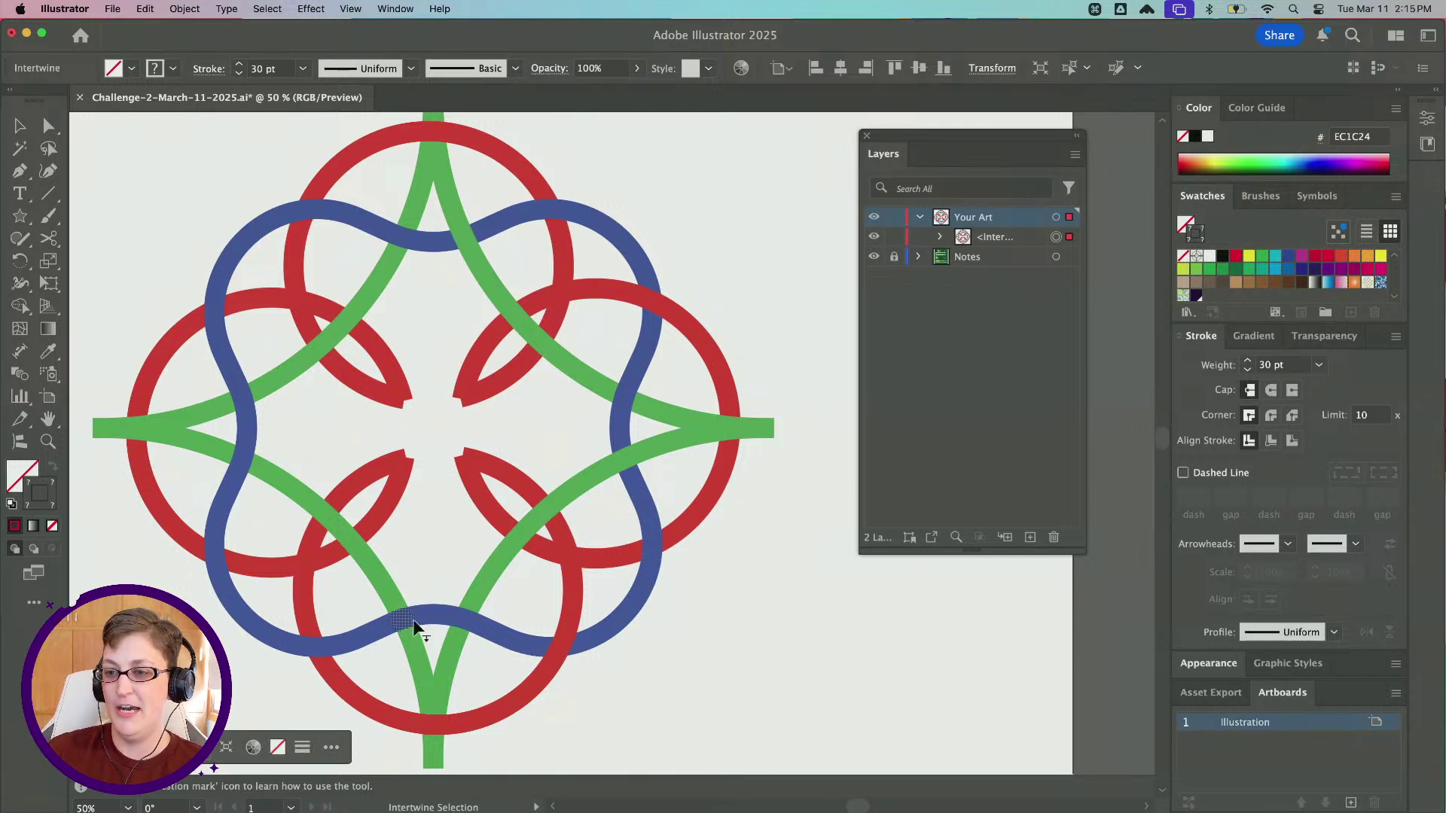
scroll(408, 636, left, 1)
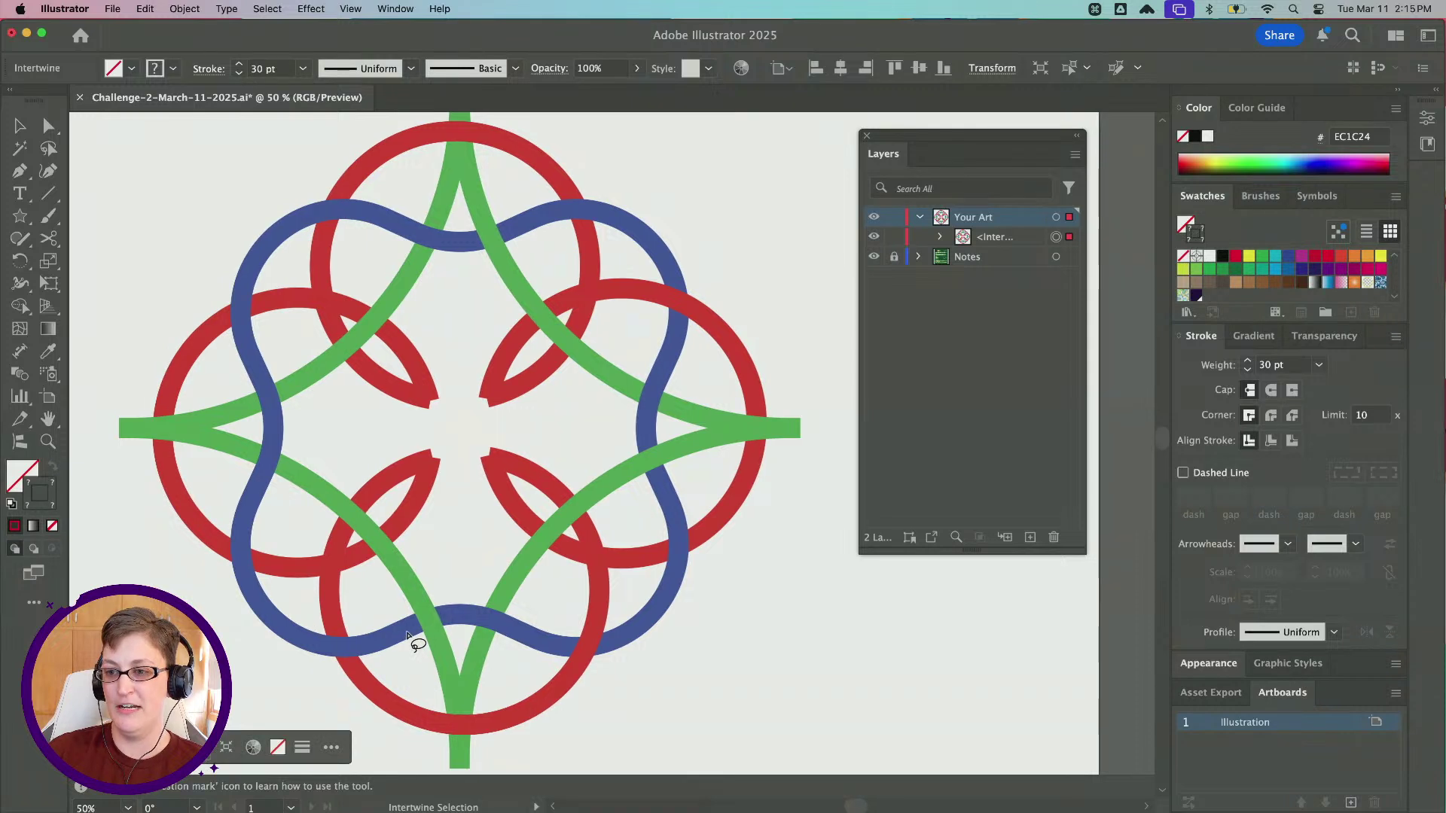
scroll(407, 636, left, 2)
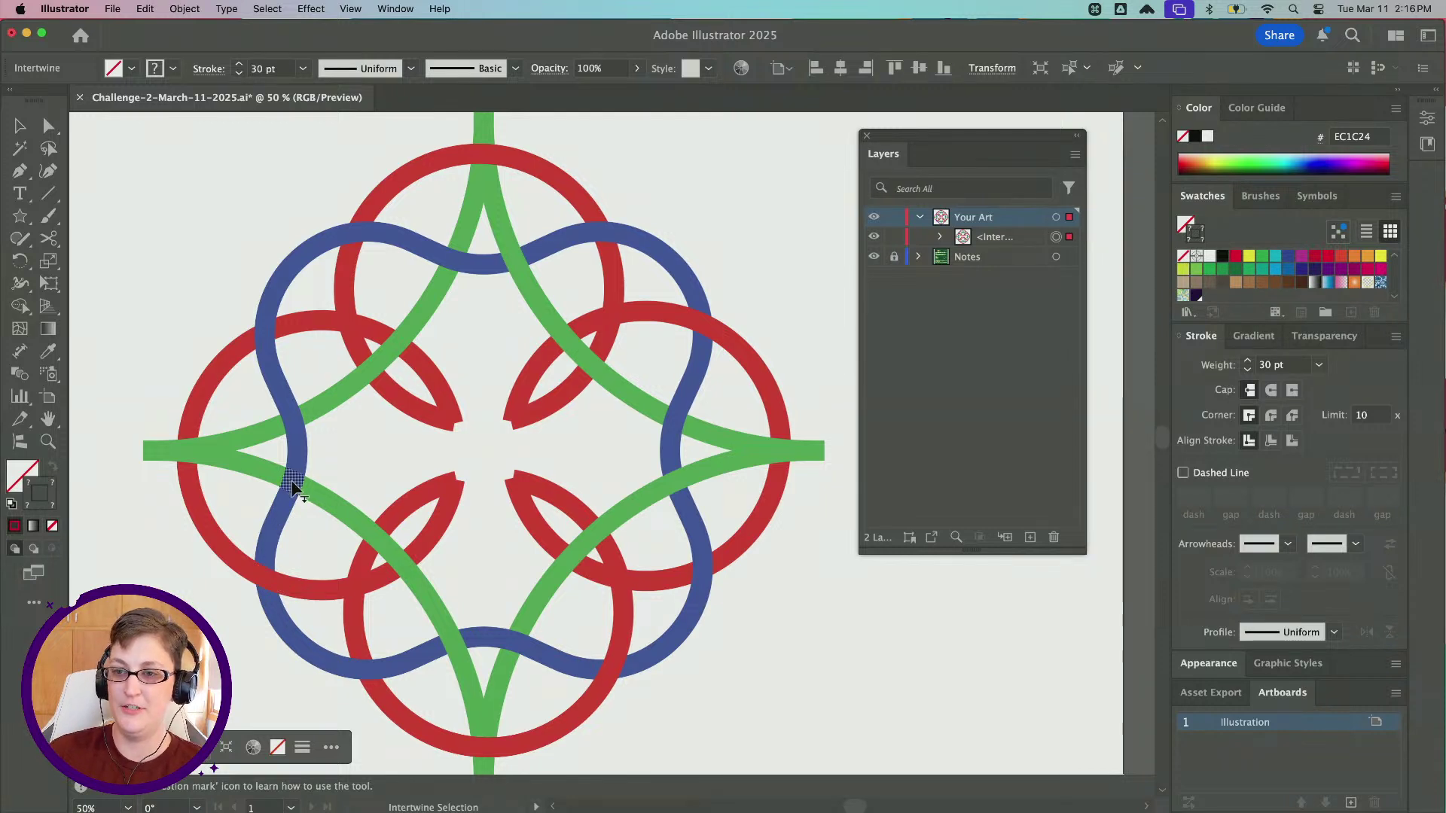
click(296, 421)
scroll(297, 424, up, 1)
scroll(297, 422, up, 1)
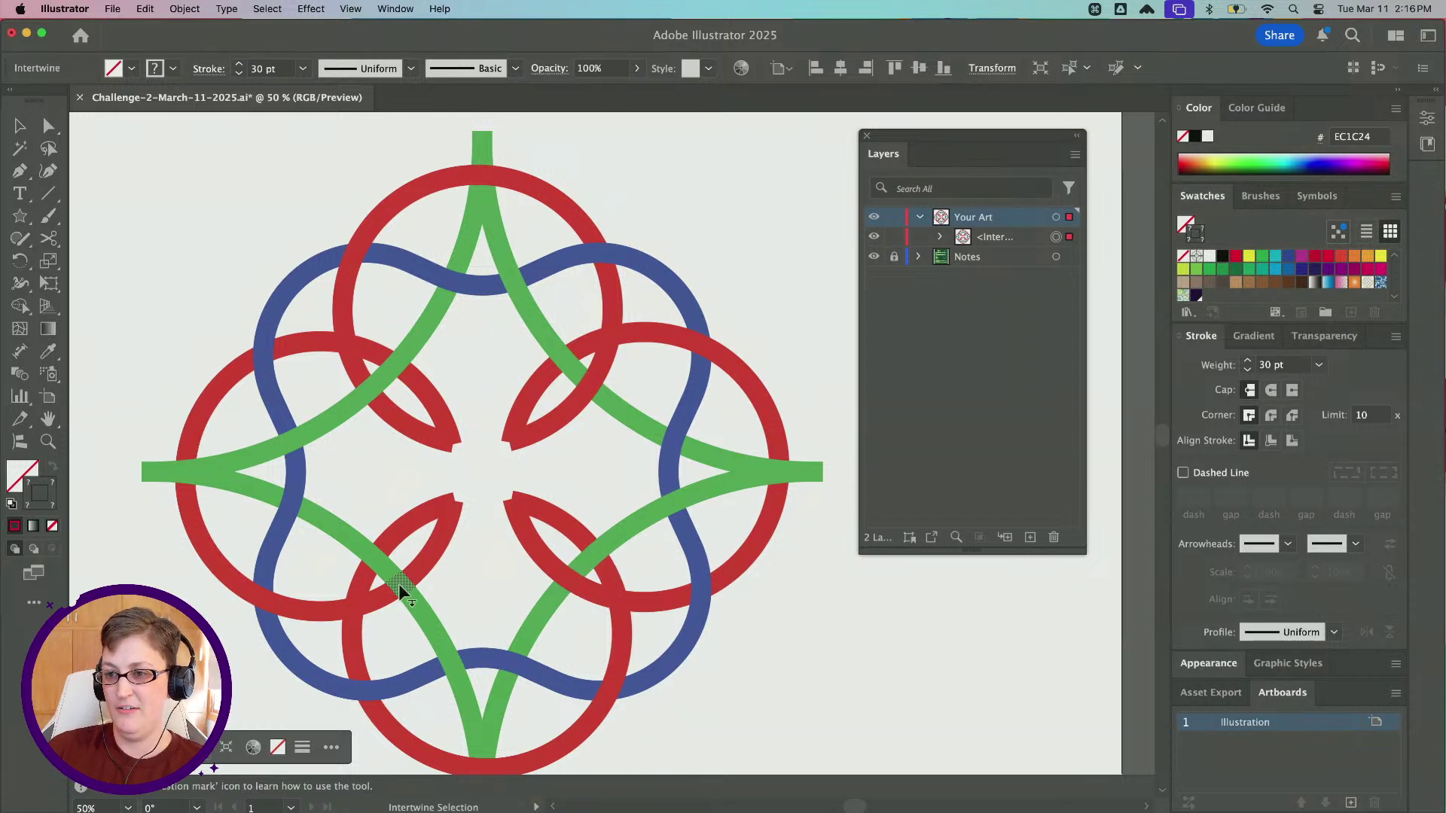
Bring the red circles in front of the green star at alternating inner crossings, then finish intertwining and deselect the artwork
click(366, 562)
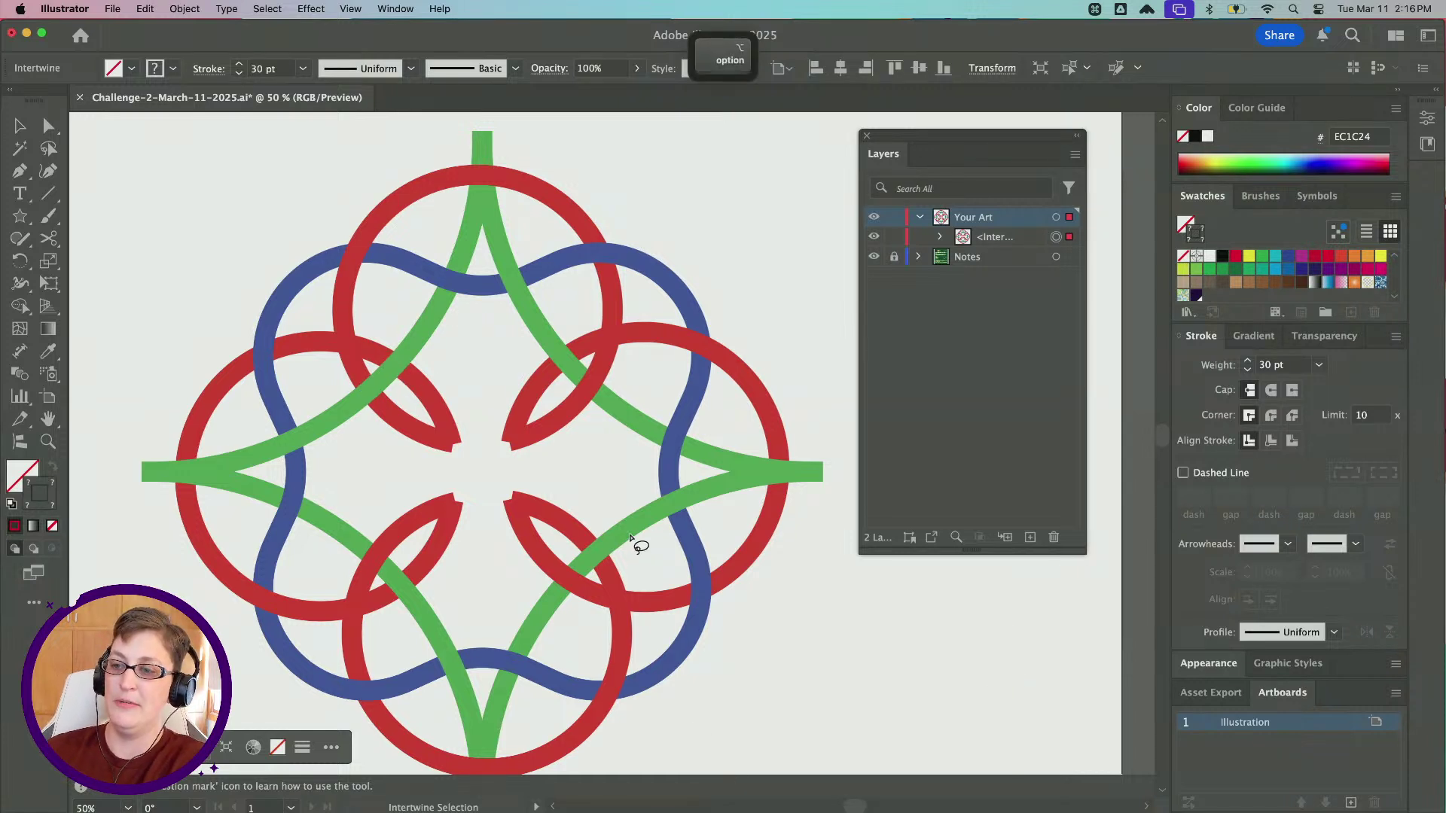
scroll(633, 539, down, 1)
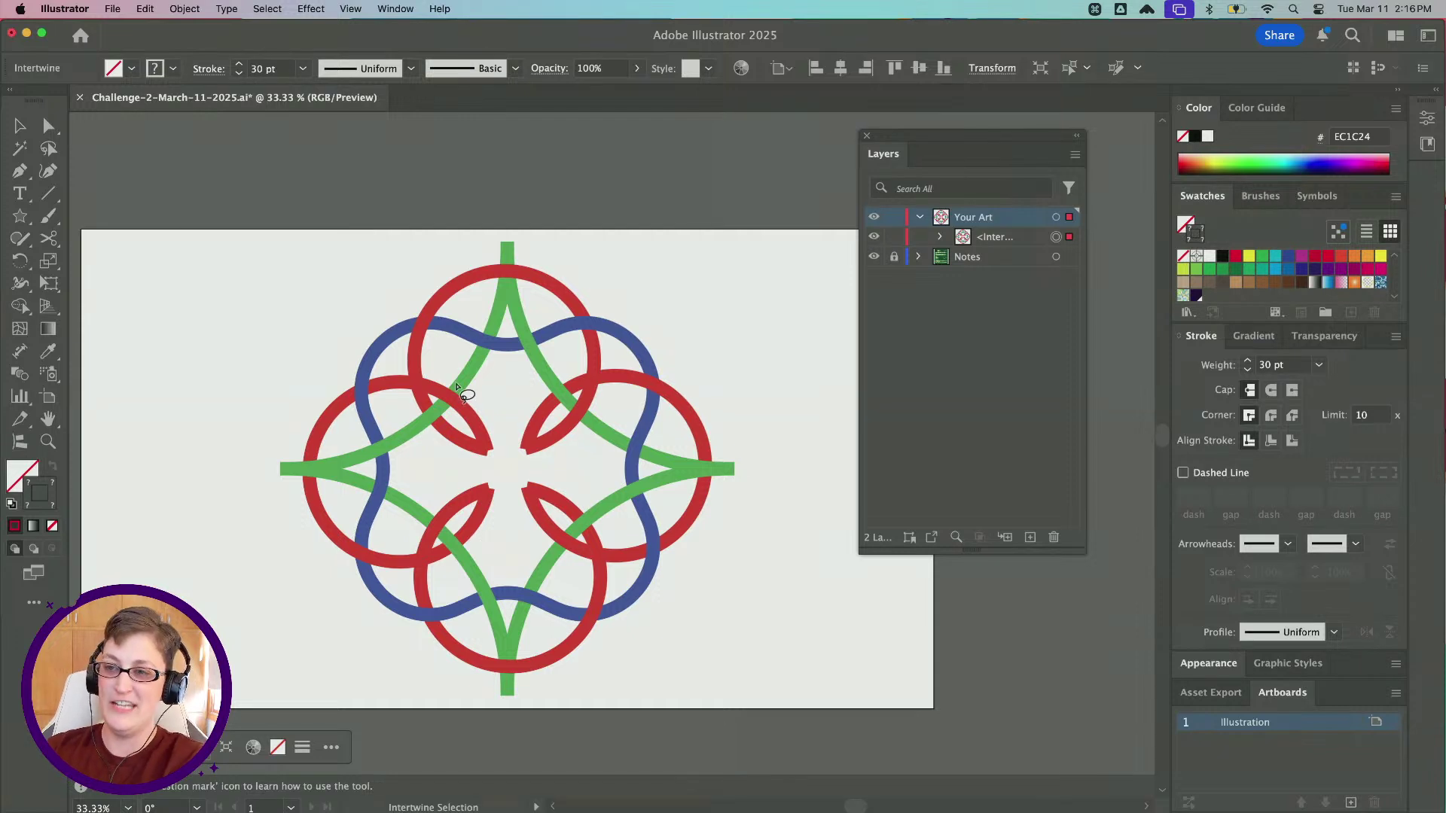
scroll(457, 388, up, 1)
scroll(457, 387, down, 2)
scroll(457, 388, right, 2)
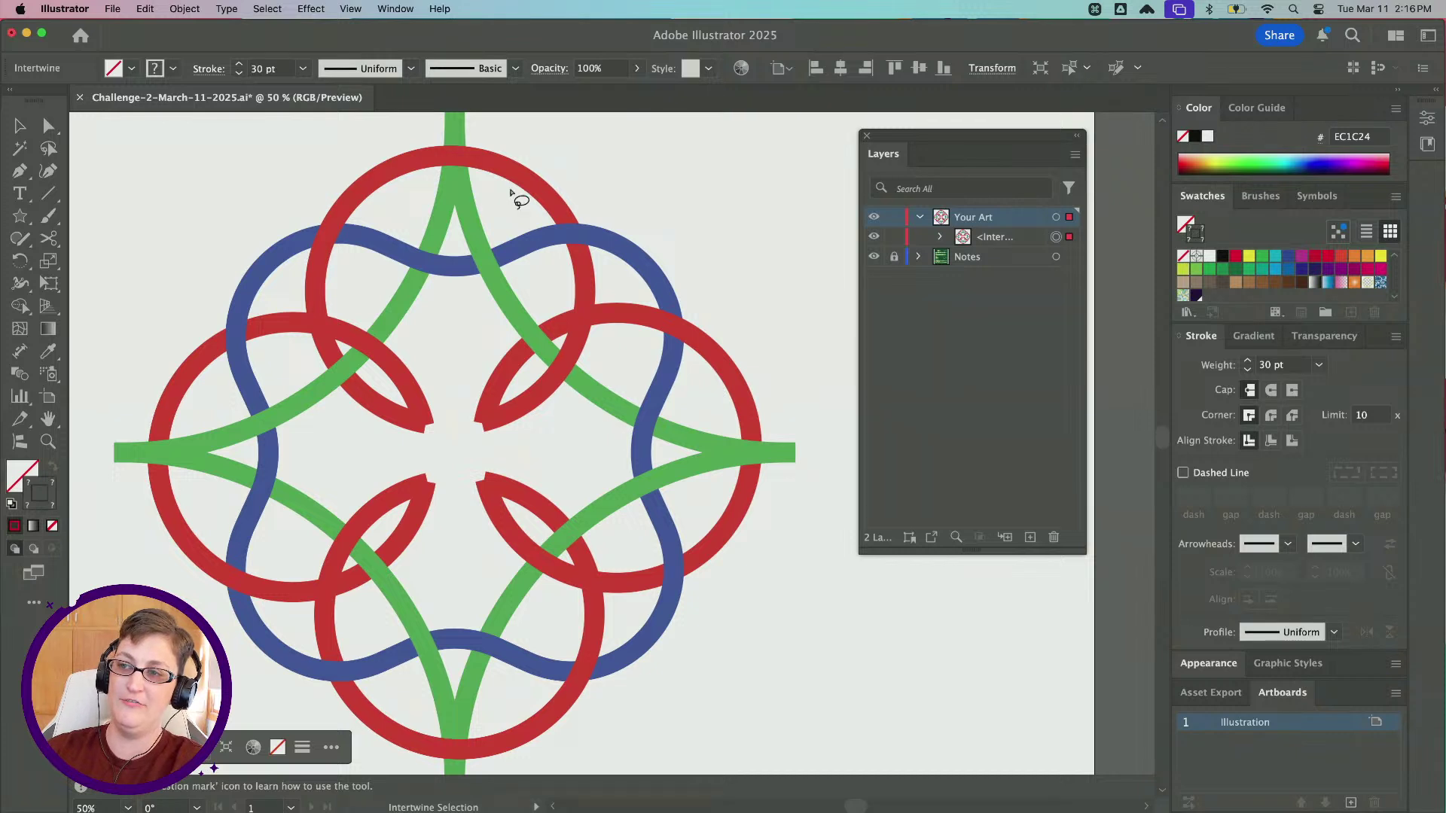
scroll(557, 519, down, 1)
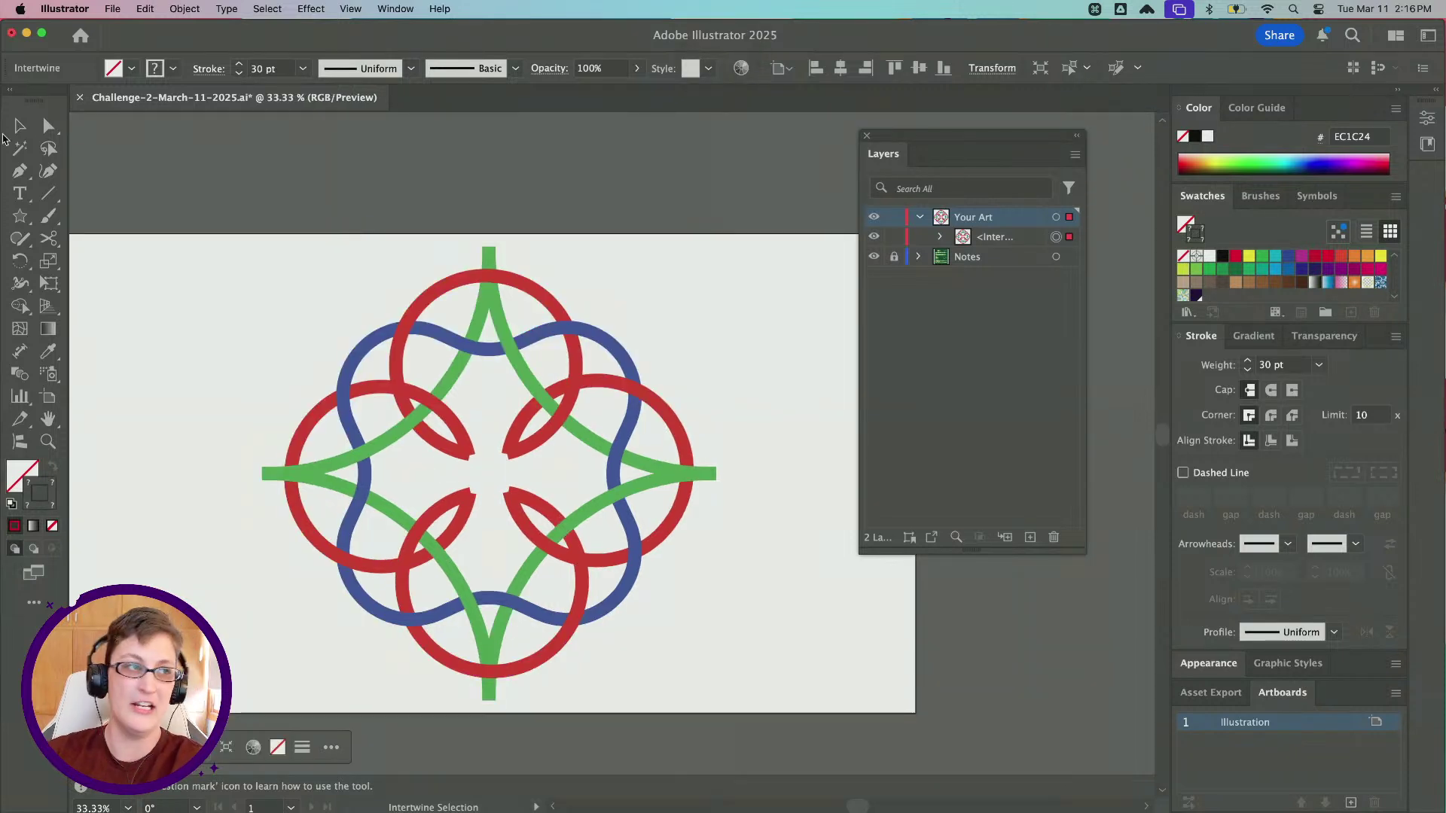
click(21, 126)
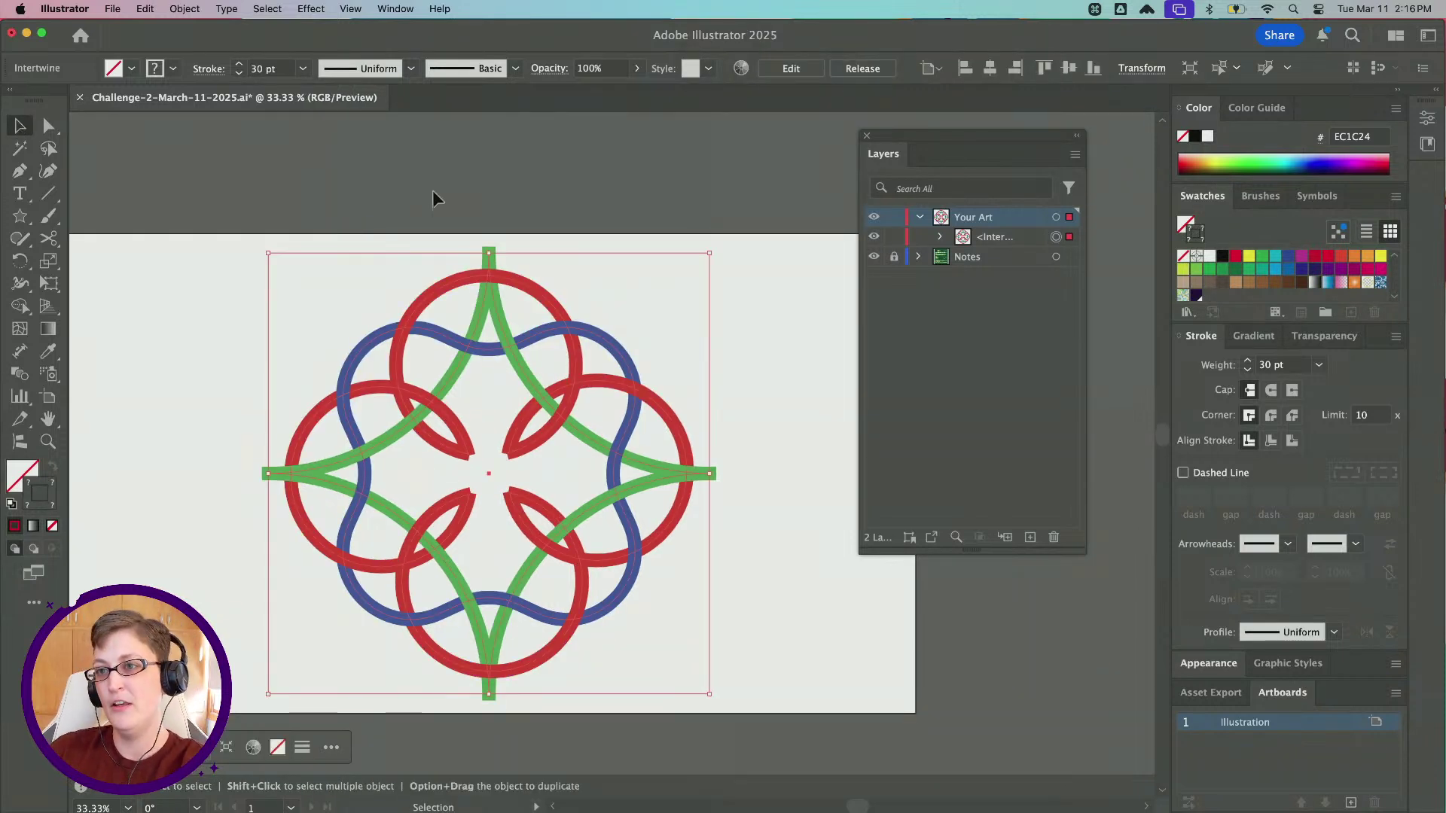
click(465, 196)
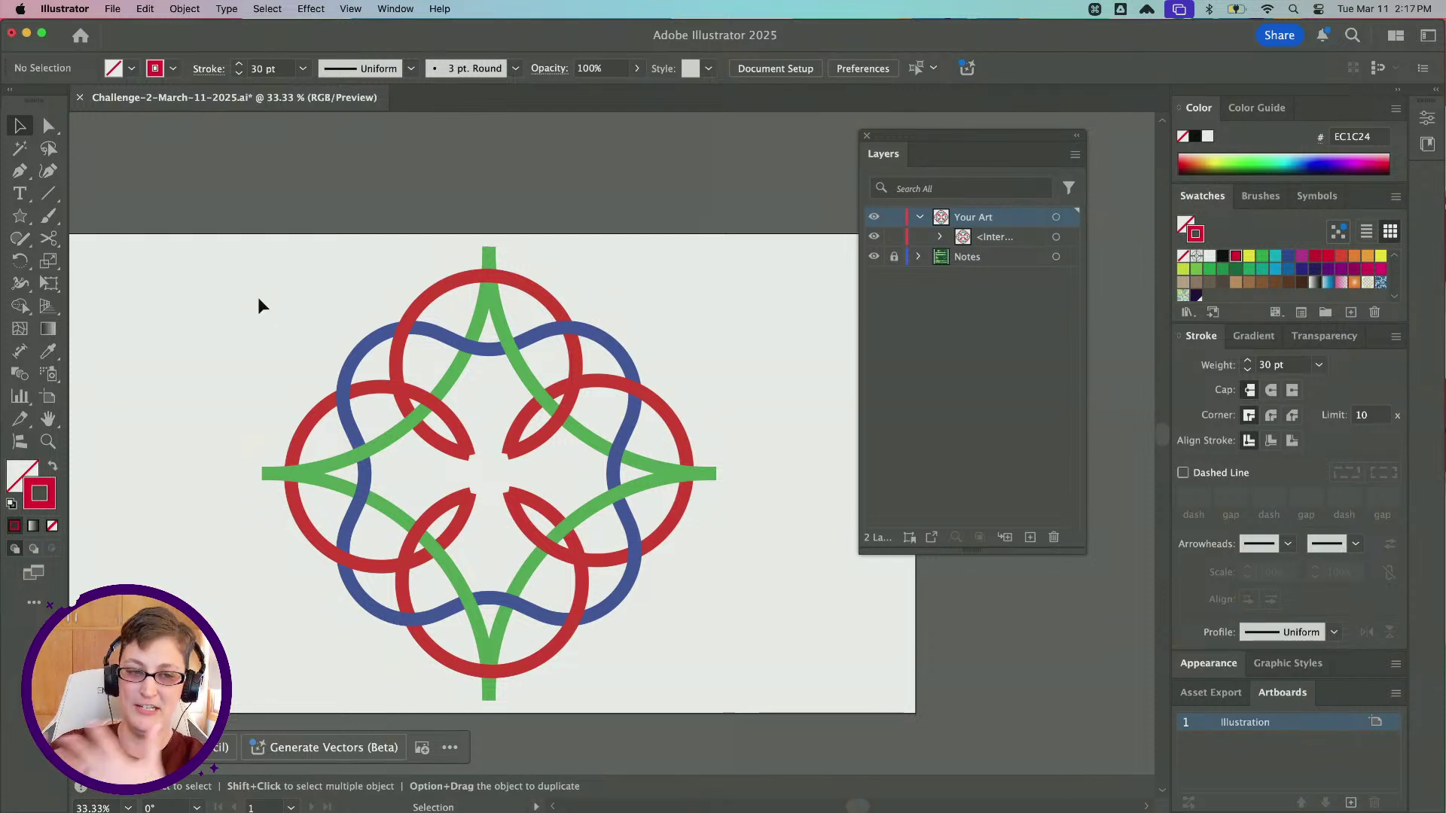
Select the whole intertwined artwork, set its stroke colour to green 00944B, and deselect it
drag(200, 213, 783, 699)
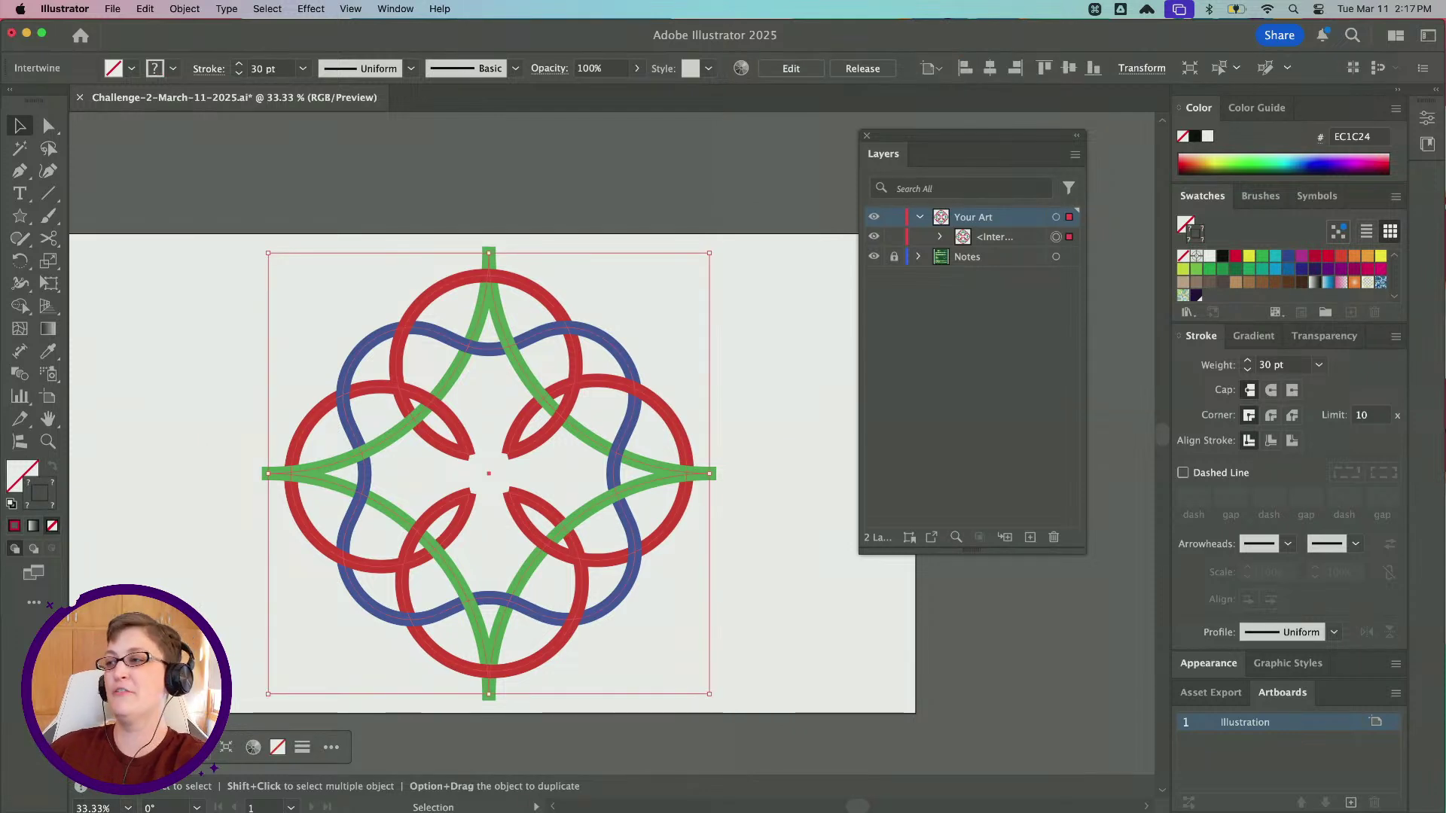
click(1222, 269)
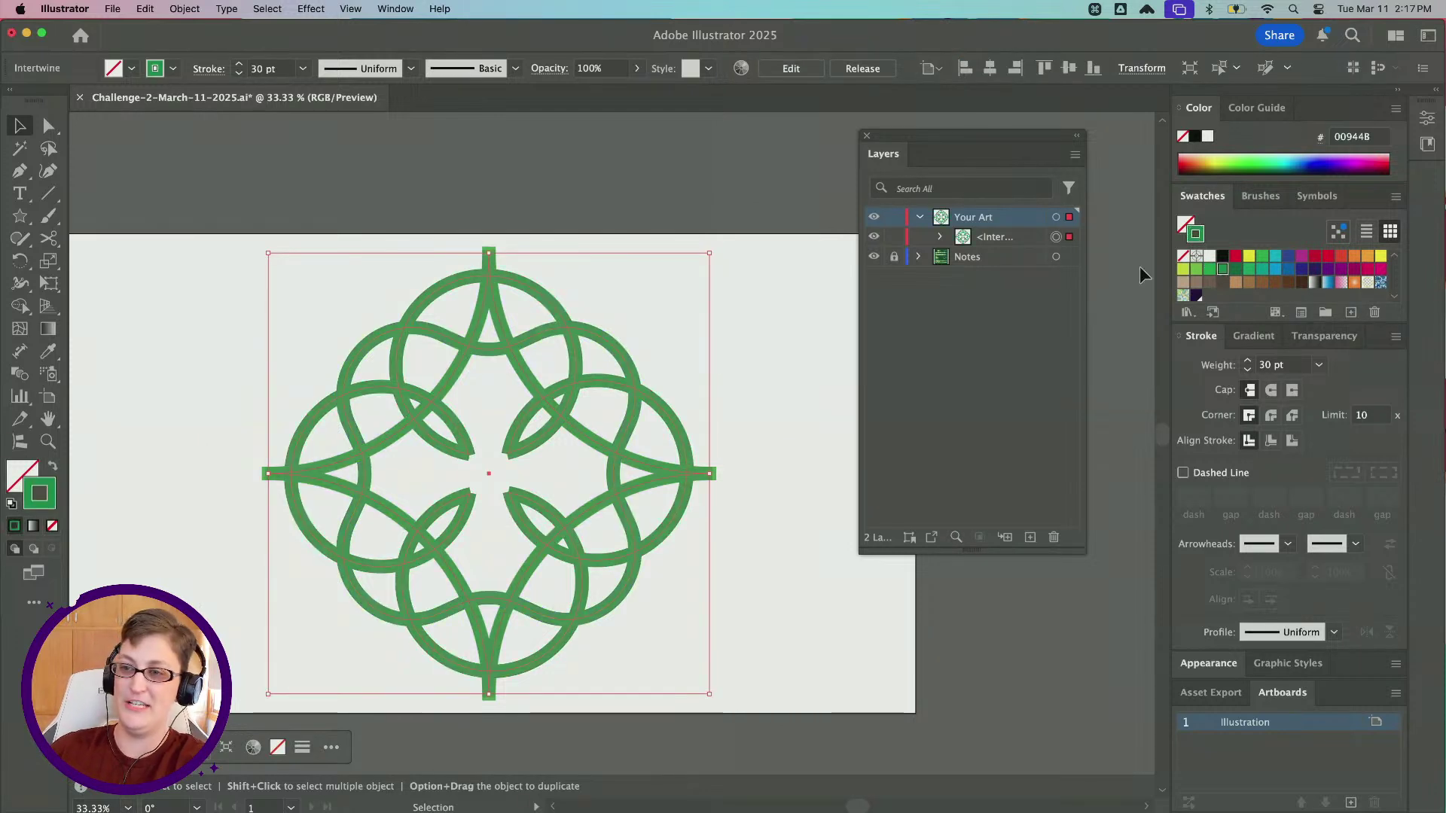
click(771, 284)
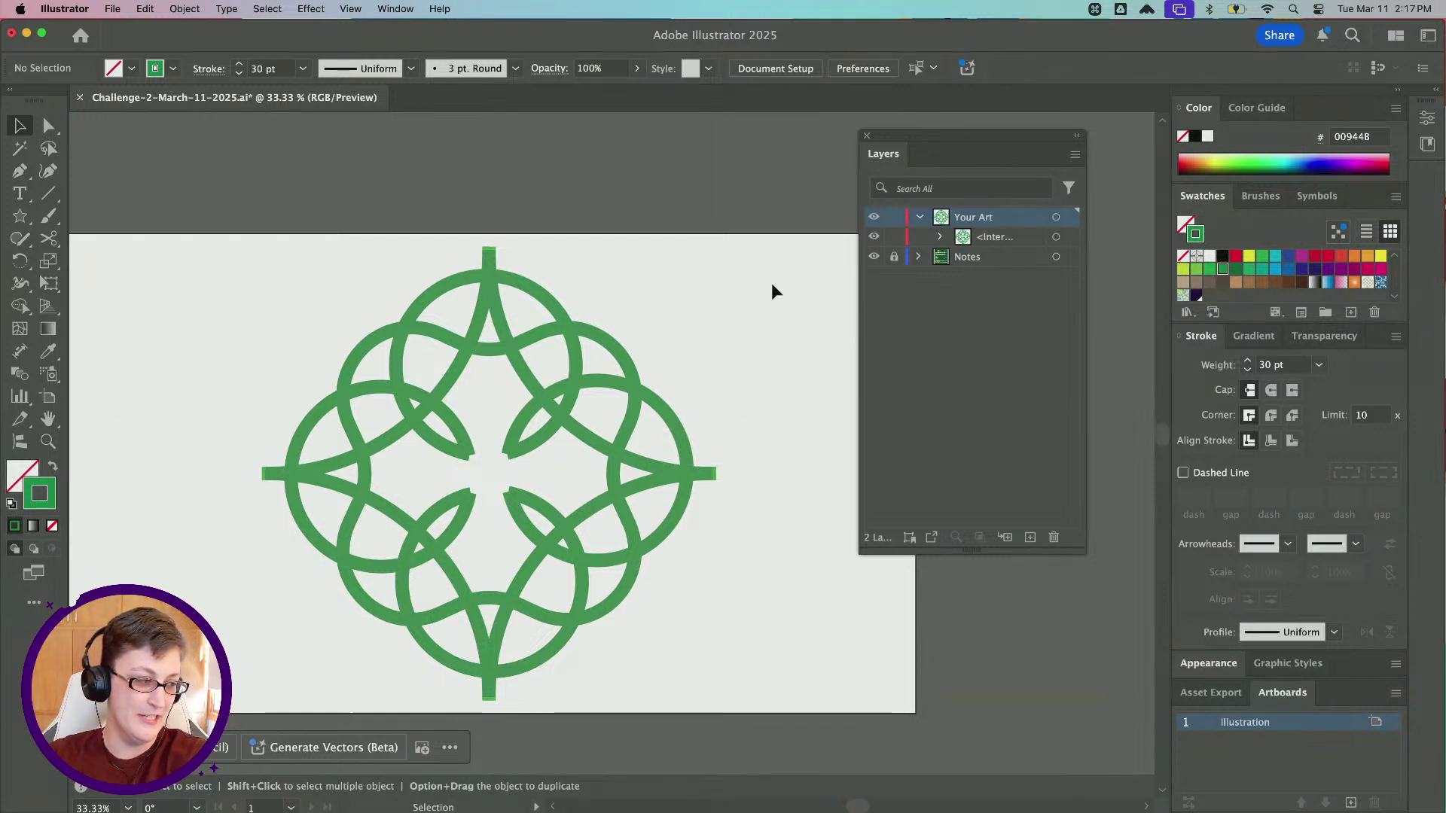
Undo the green recolouring of the intertwined artwork and show the Appearance panel
key(super+z)
key(super+z)
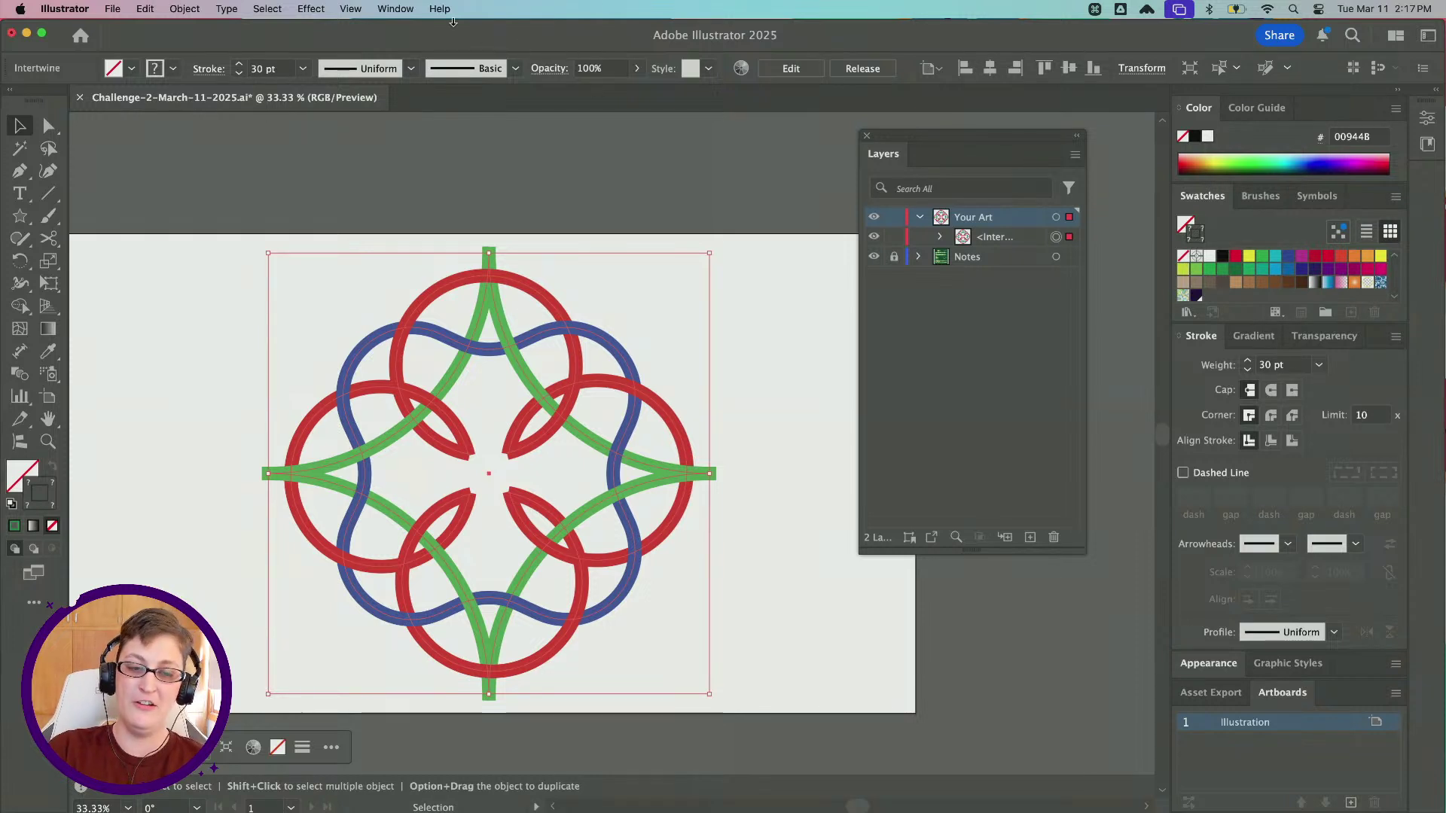
click(398, 9)
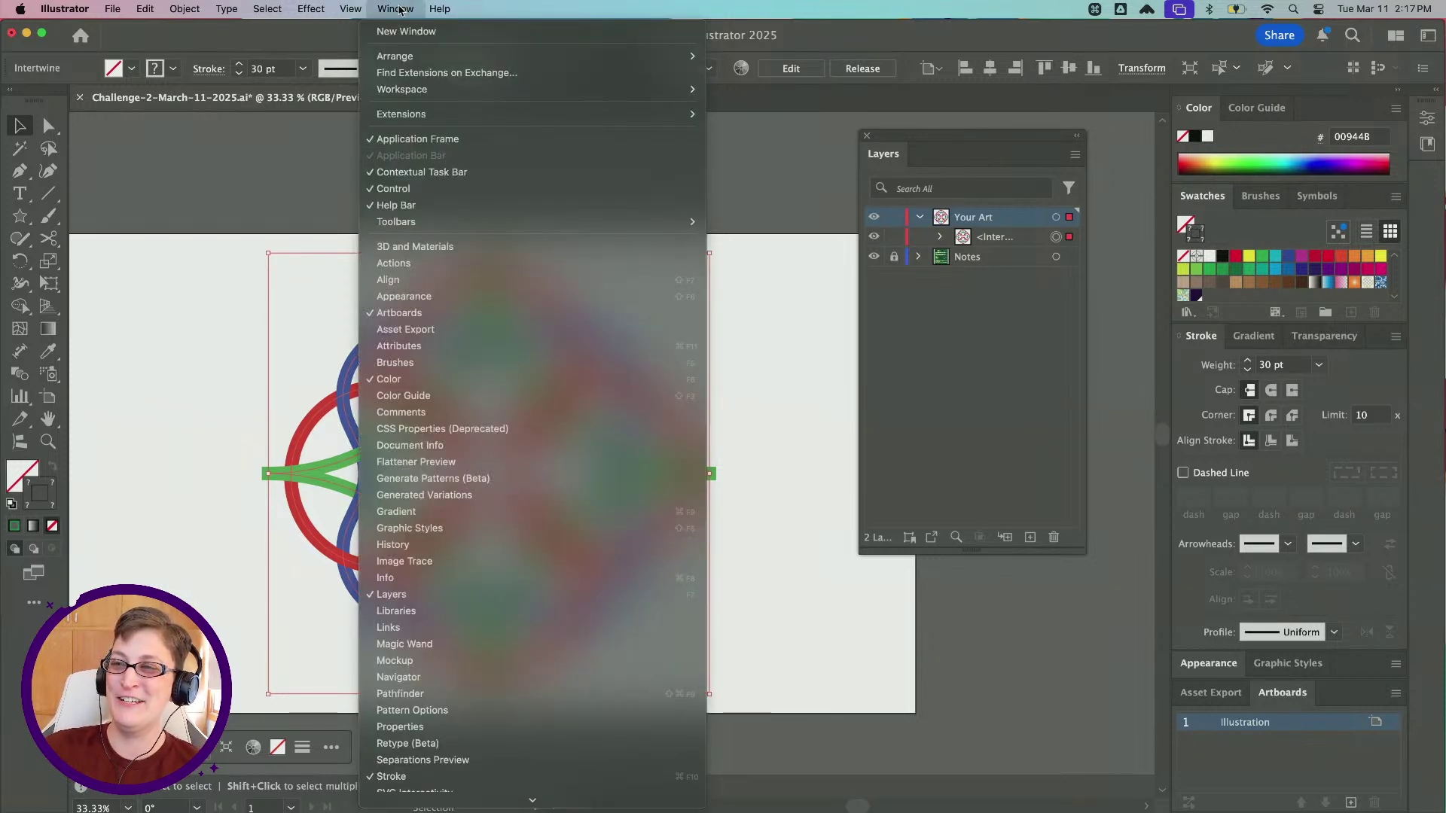
click(404, 296)
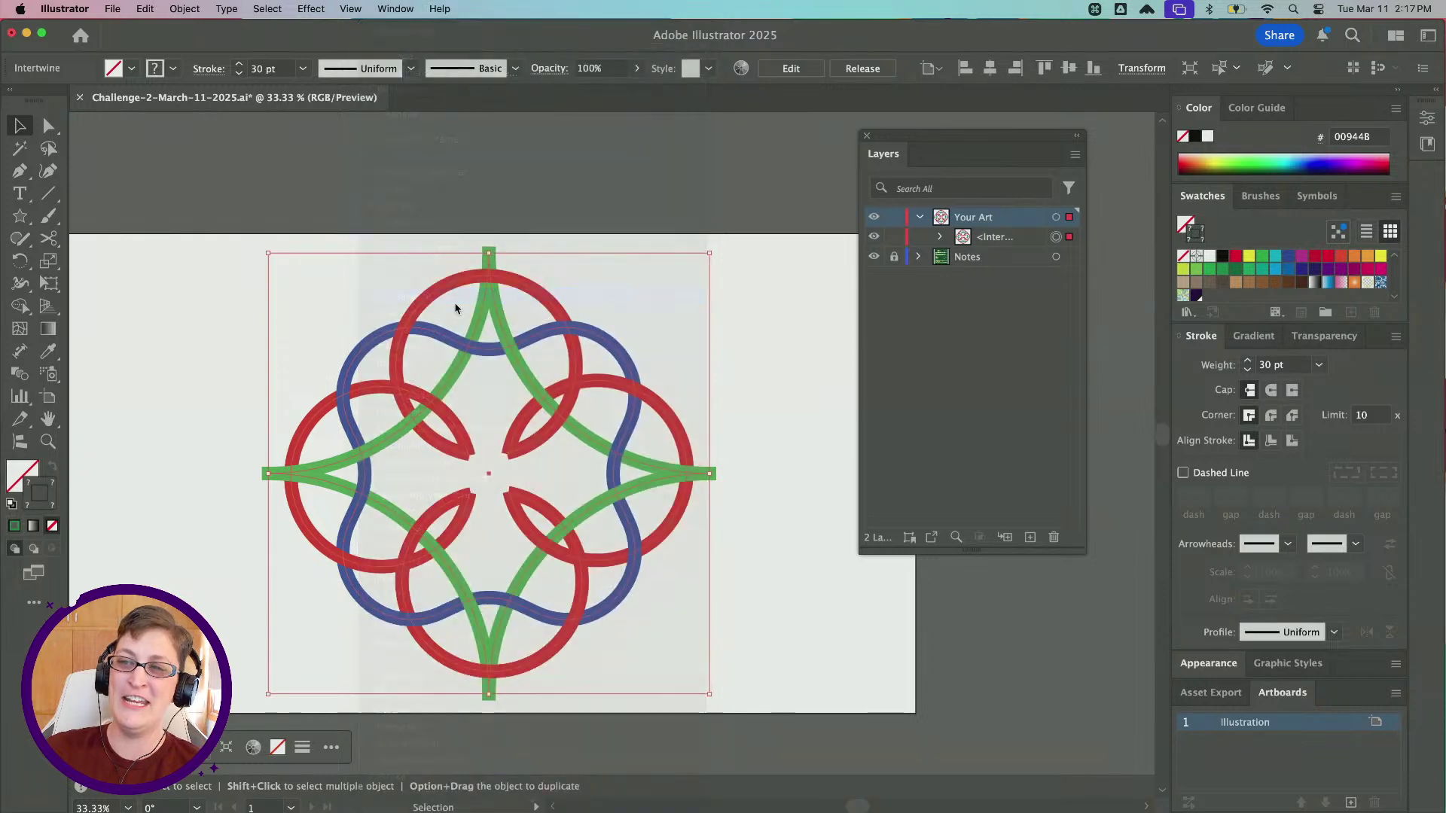
click(396, 9)
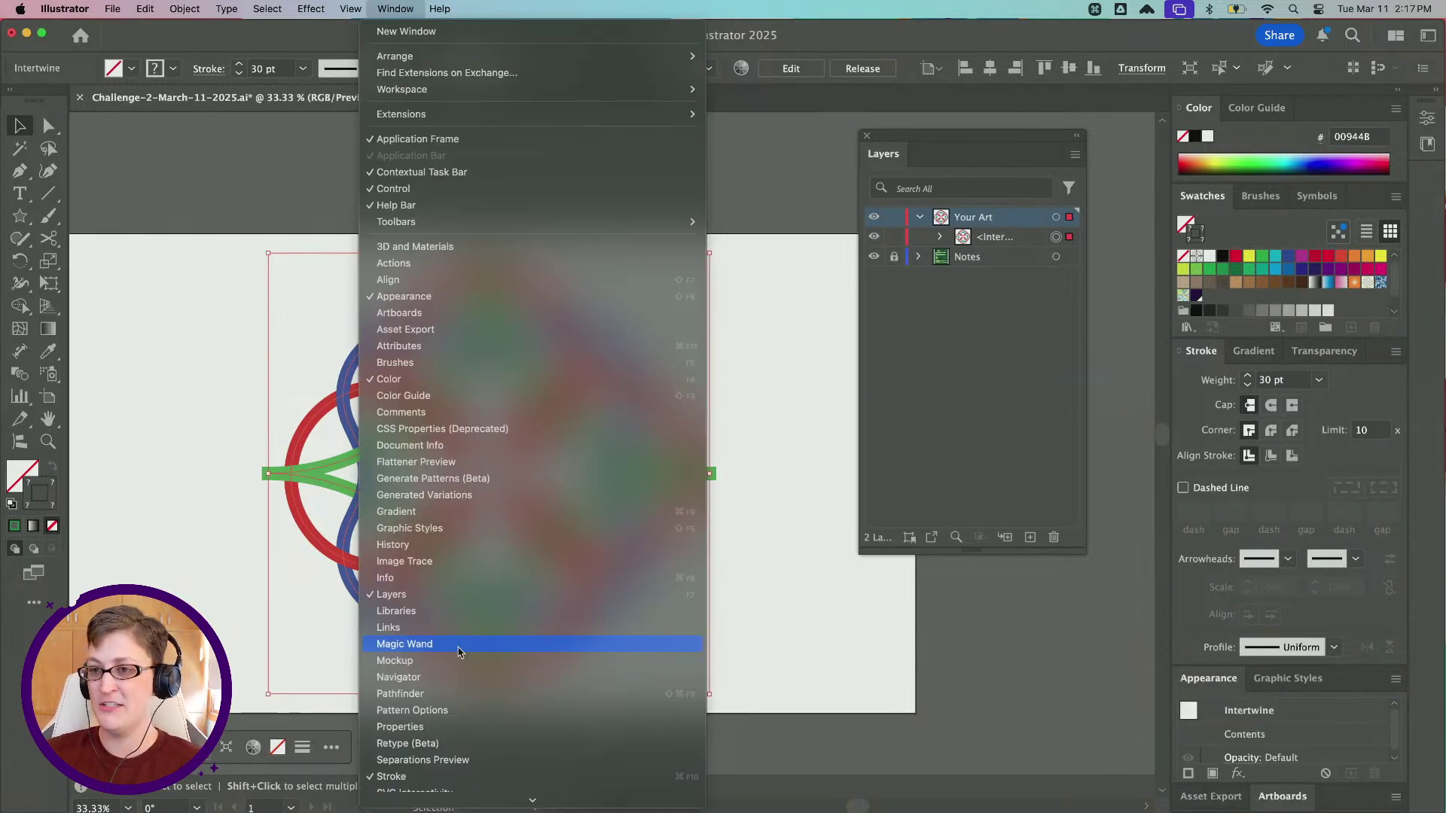
Float the Appearance panel beside the Layers panel, make it taller, and leave the artwork deselected
click(1203, 682)
drag(1202, 682, 660, 143)
drag(919, 138, 977, 128)
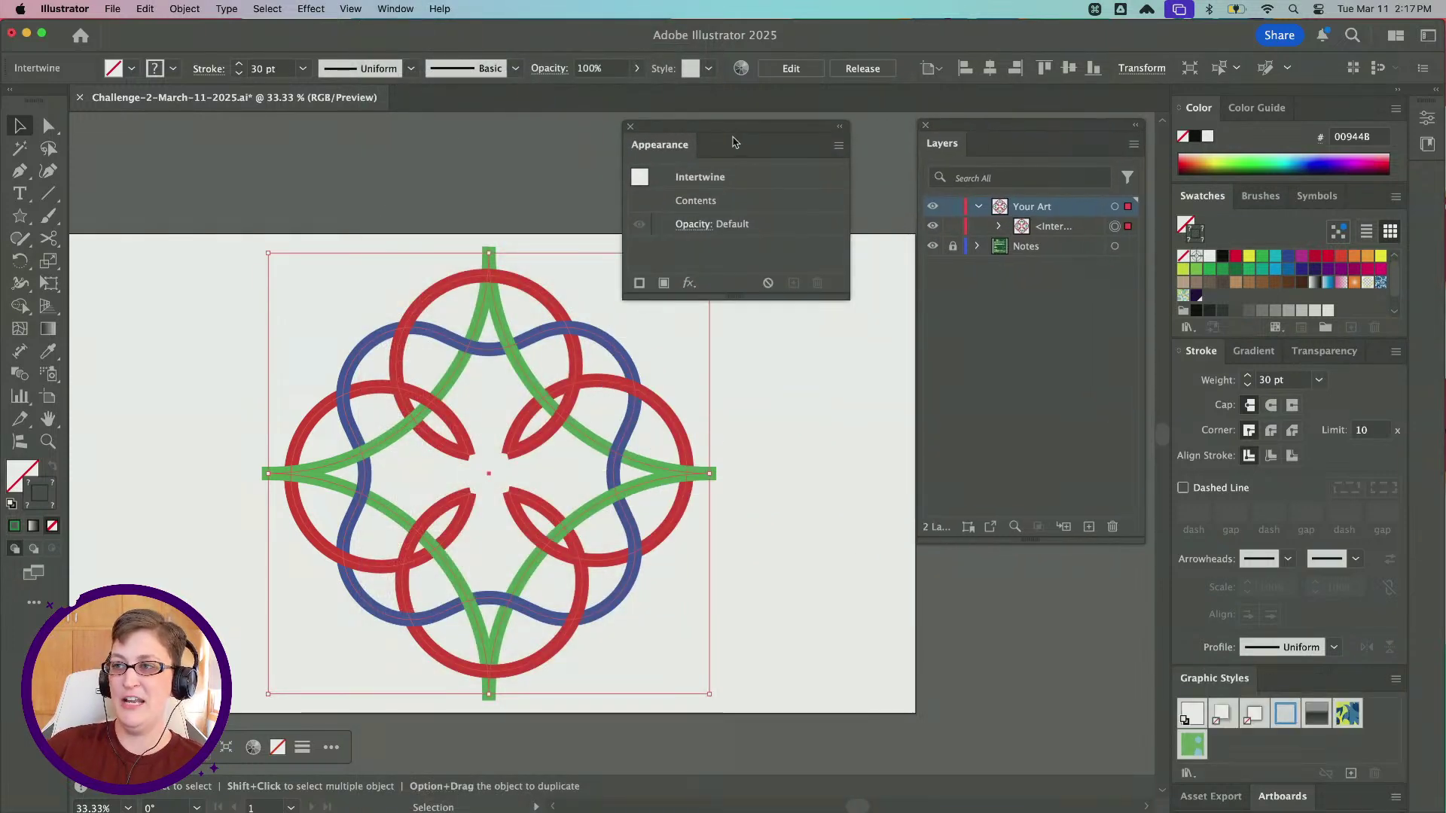
drag(736, 142, 804, 138)
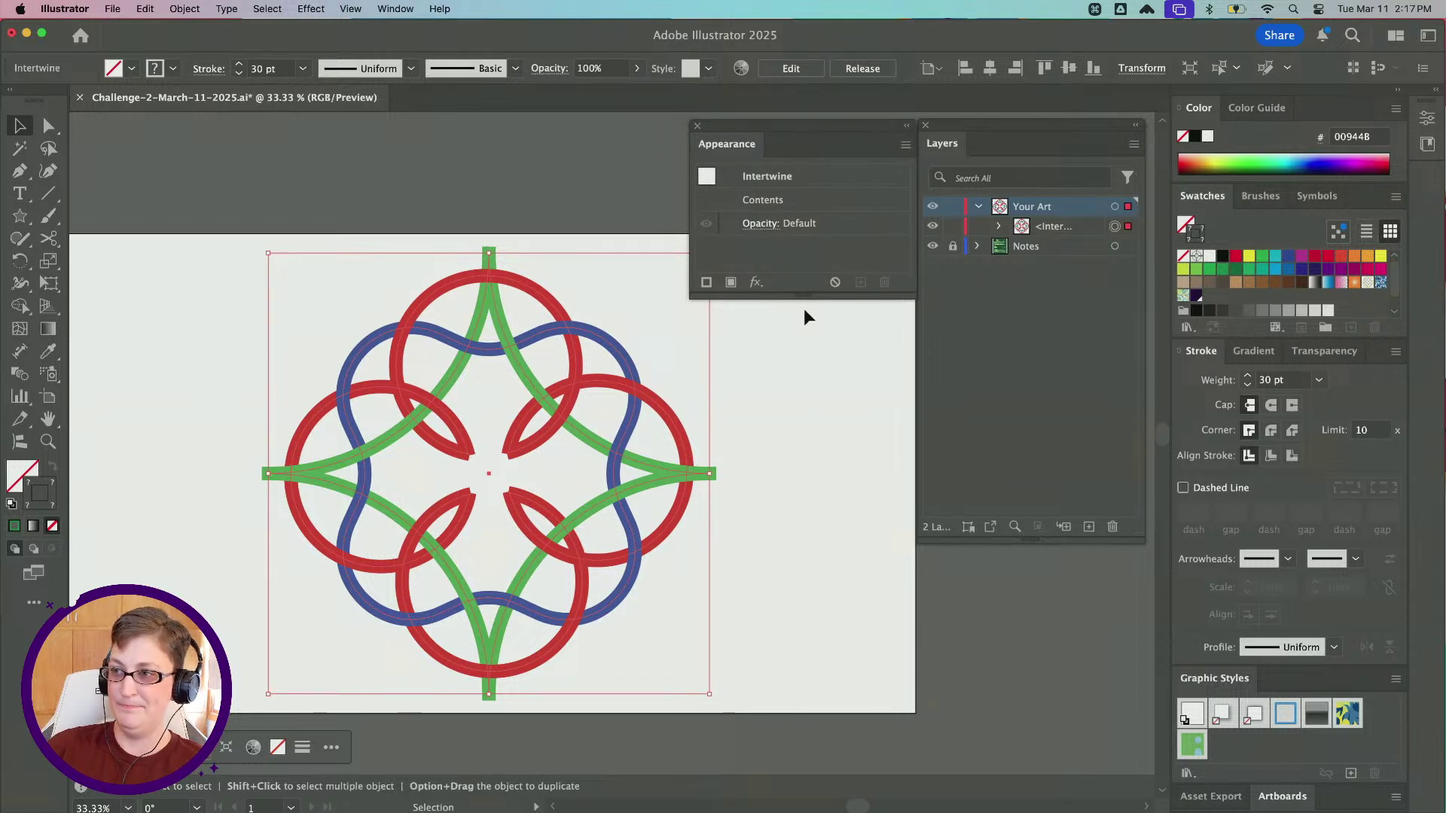
drag(804, 300, 809, 360)
scroll(526, 274, right, 5)
scroll(526, 274, down, 2)
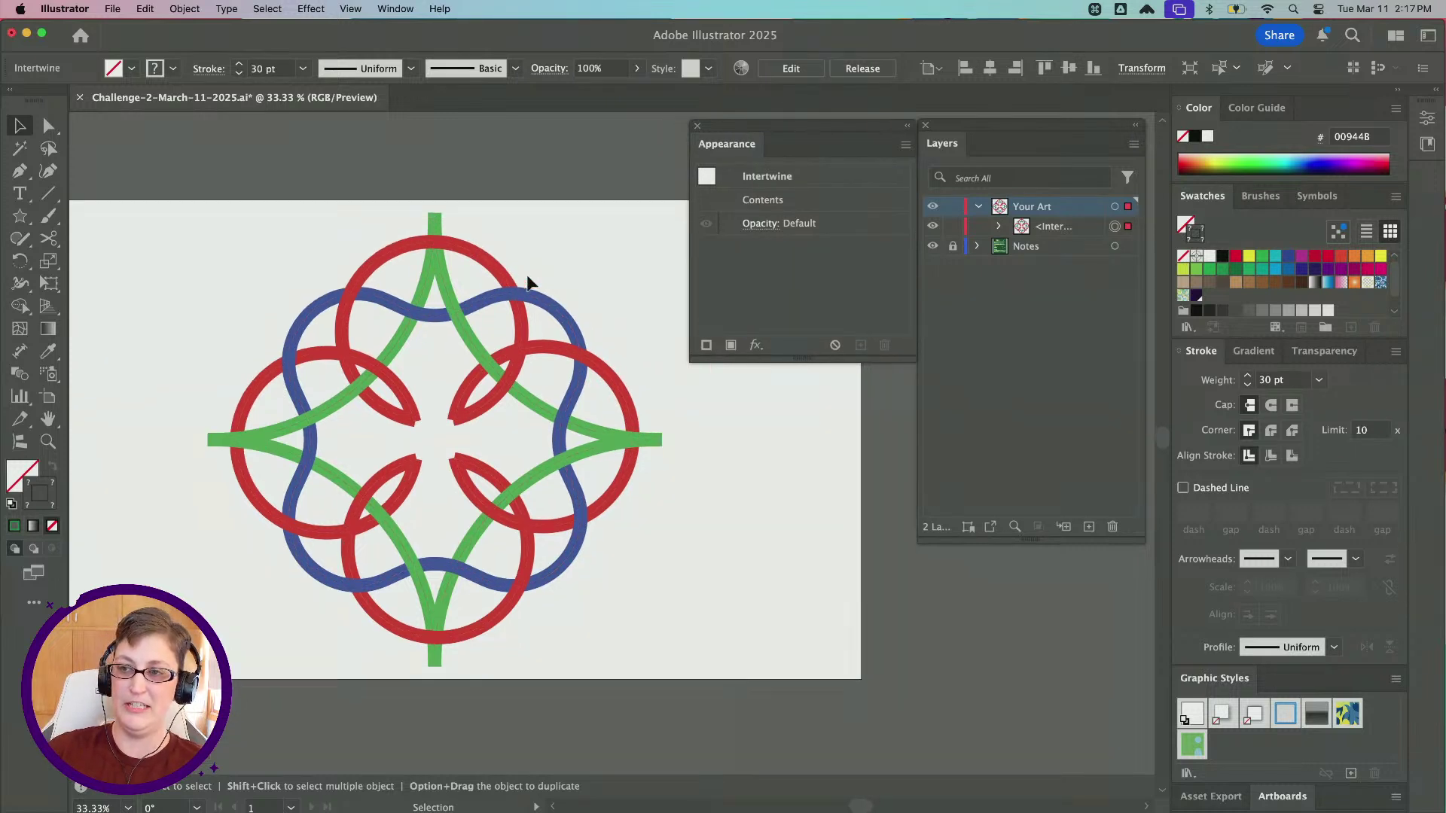
Expand the intertwine object in the layer list and directly select only the blue wavy loop
click(48, 129)
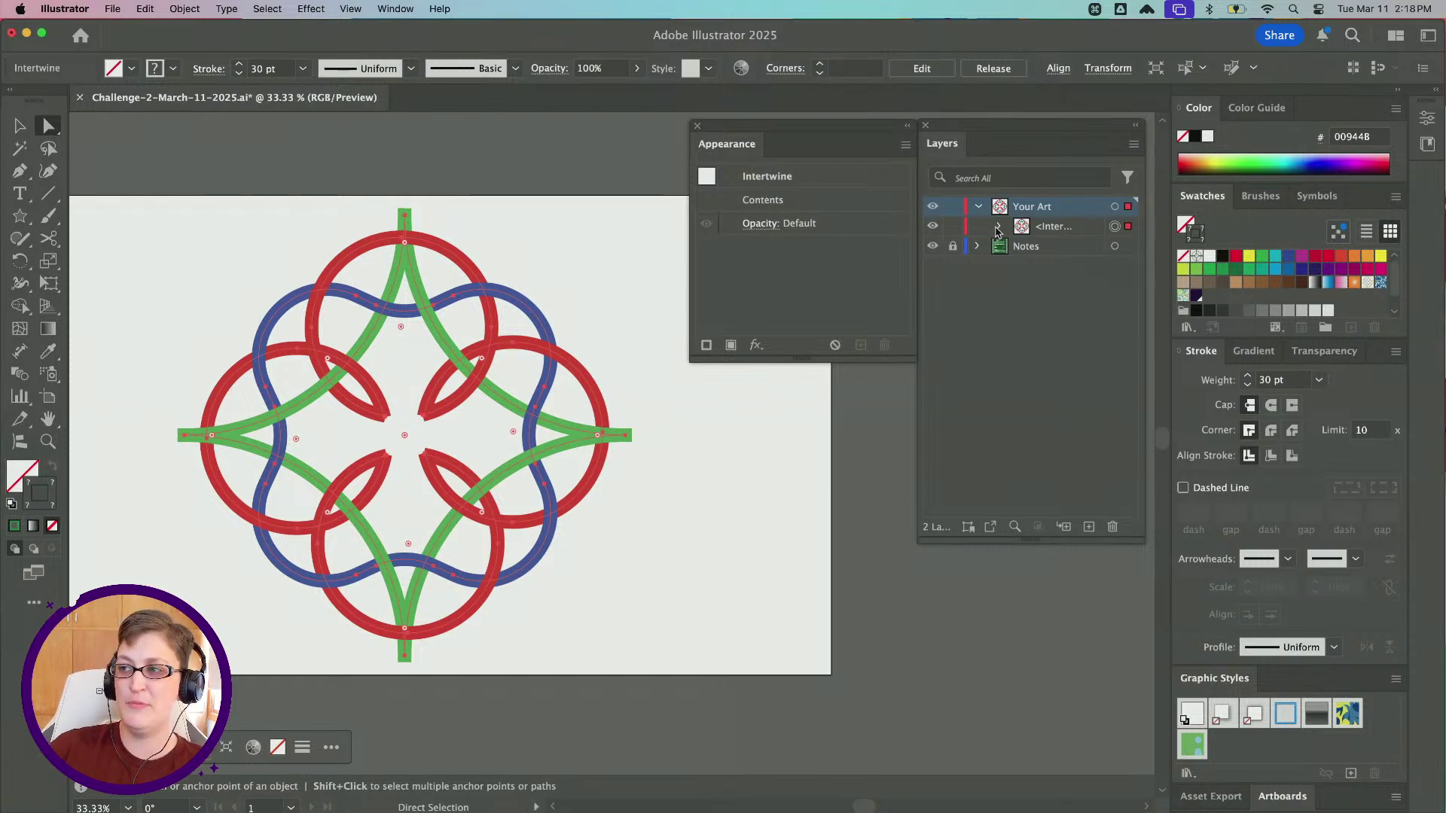
click(998, 226)
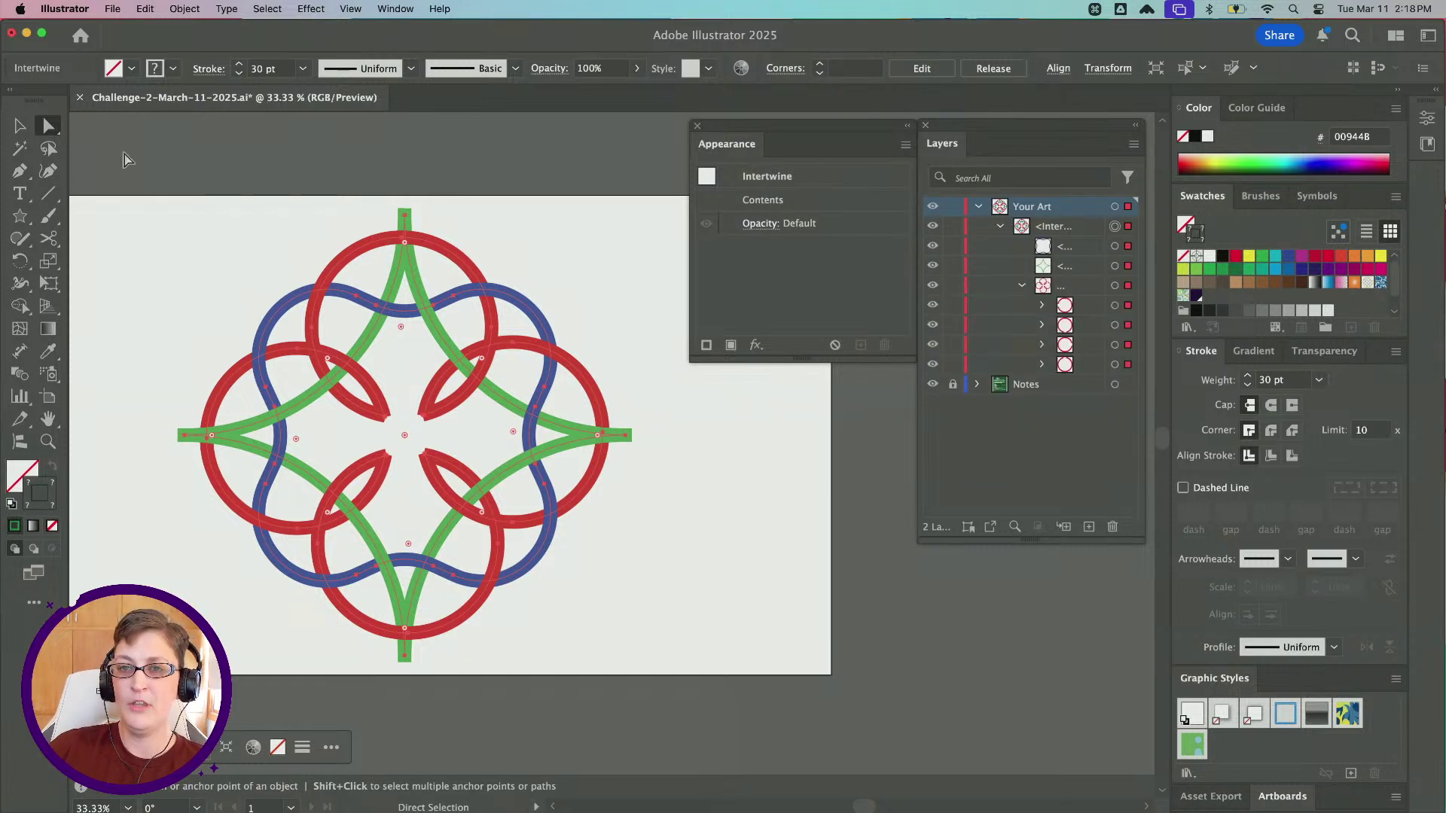
click(580, 260)
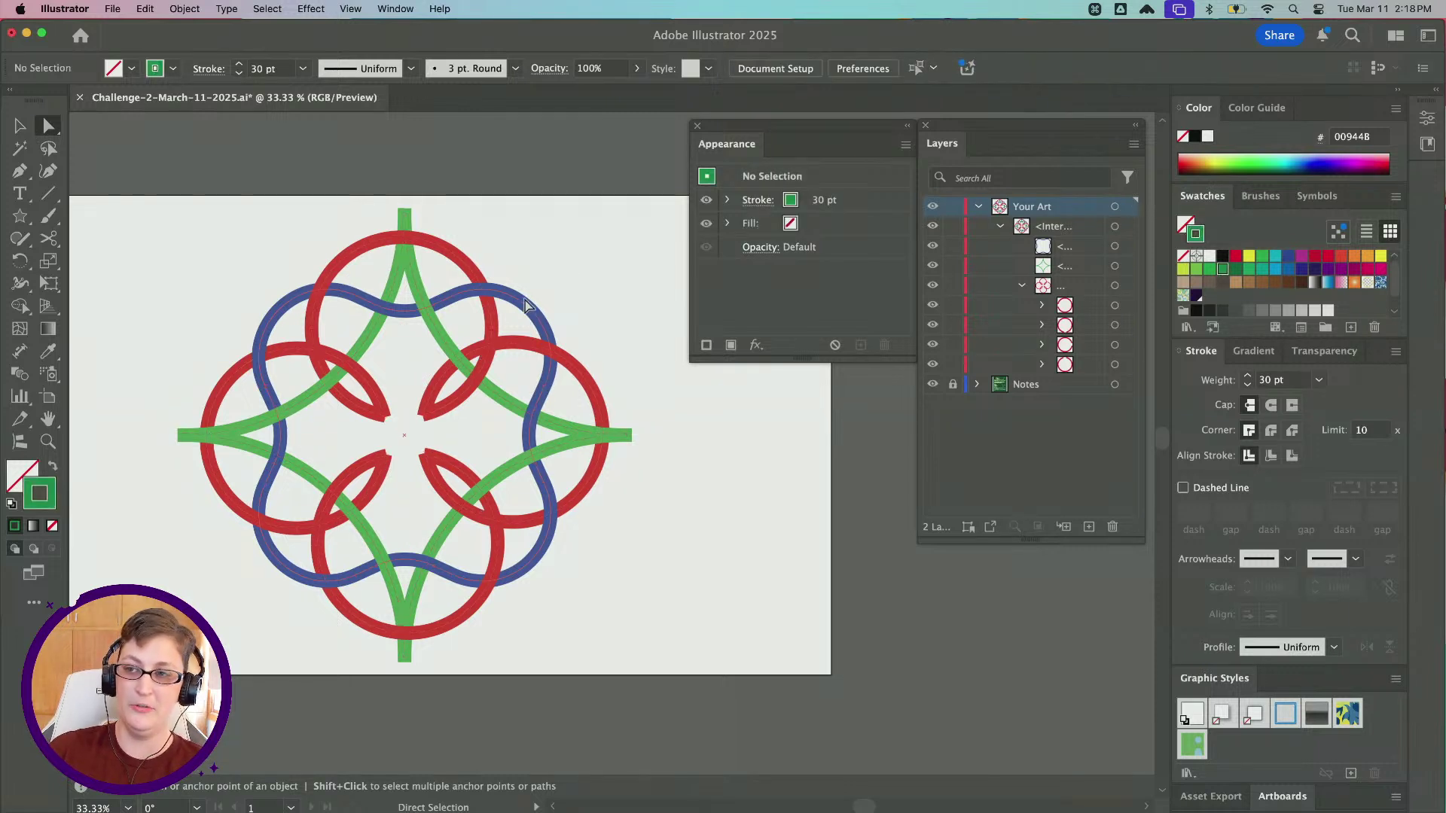
click(525, 307)
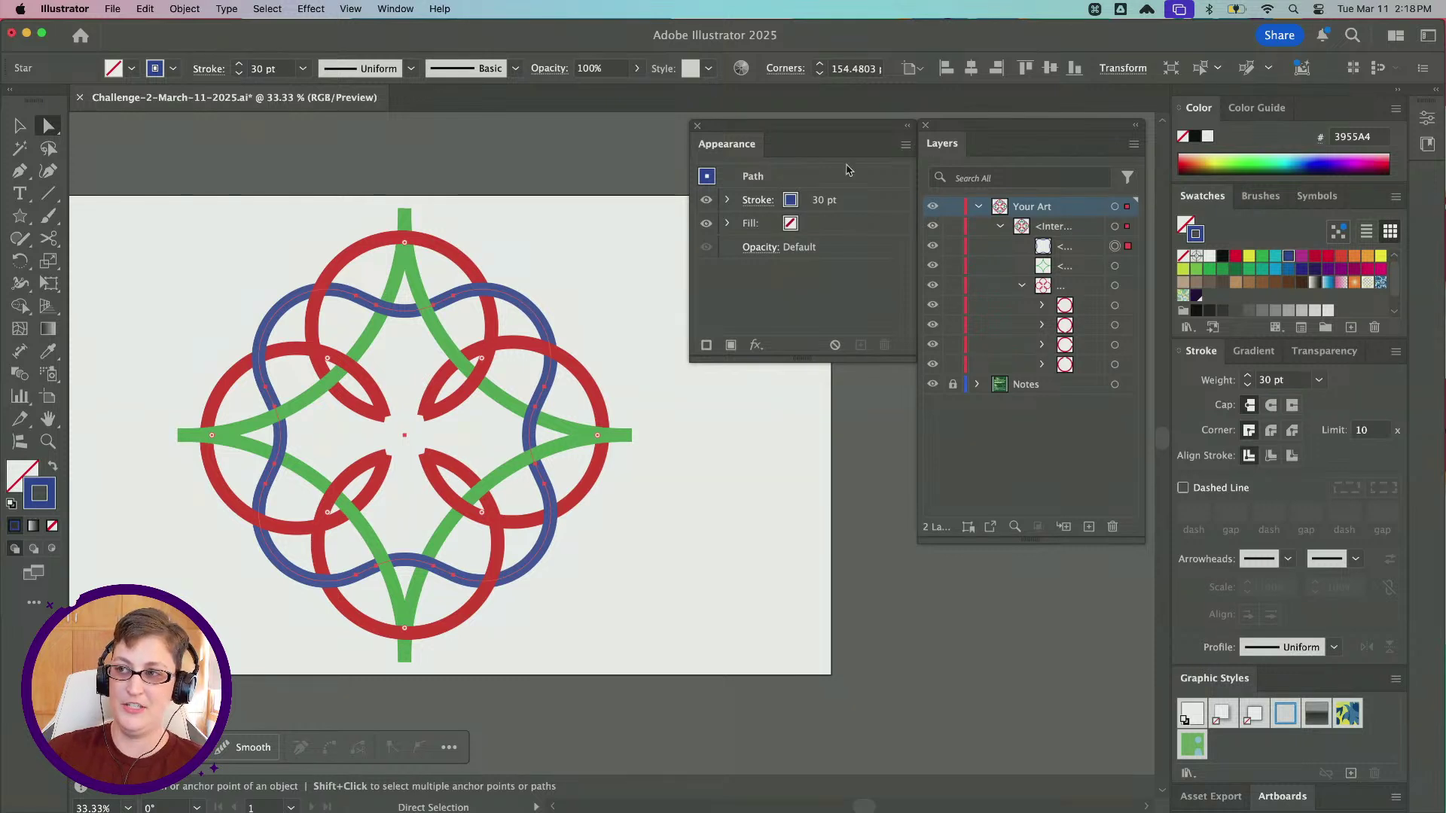
Set the wavy loop's stroke colour to dark purple 311260
click(794, 202)
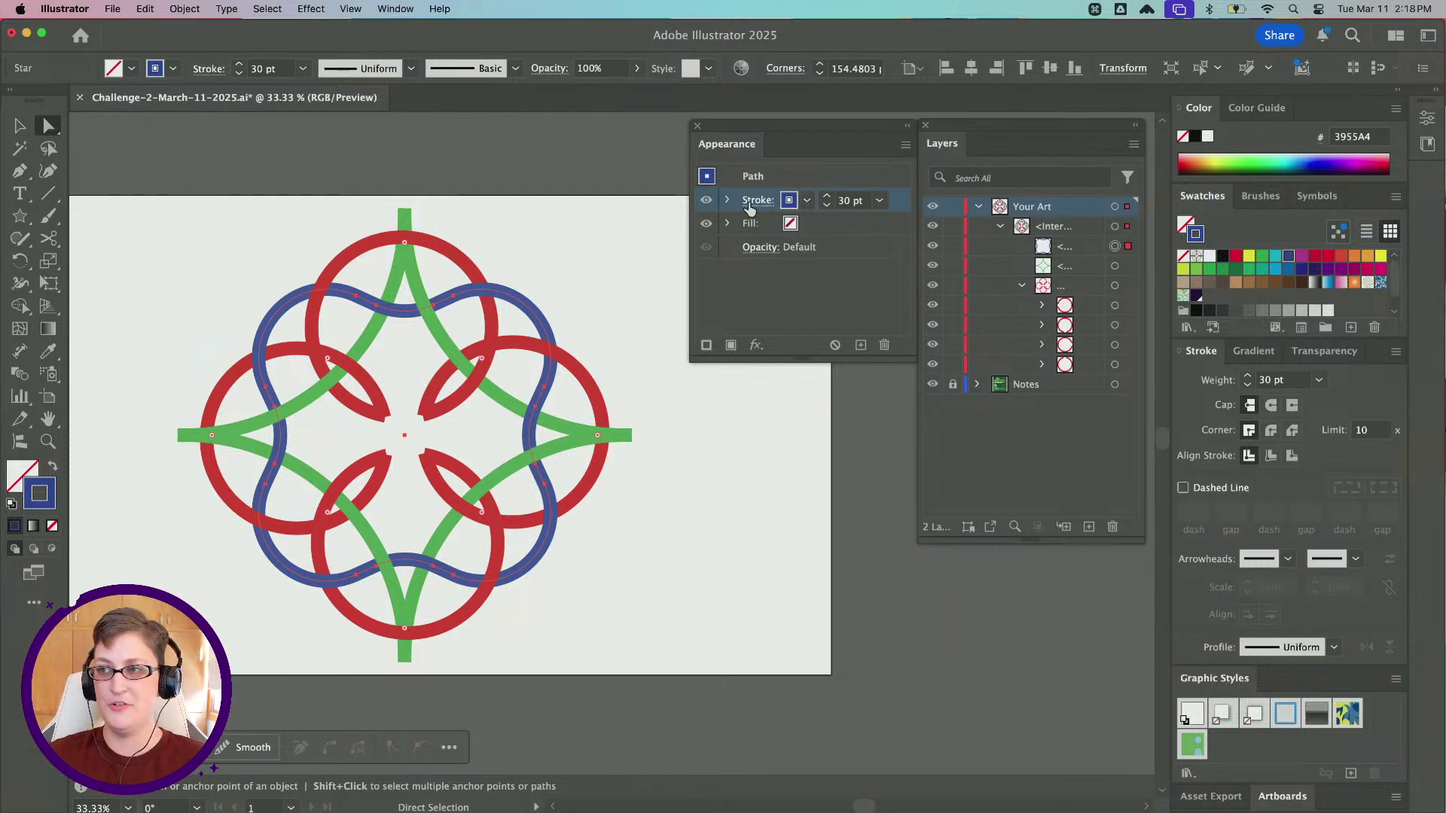
double_click(31, 504)
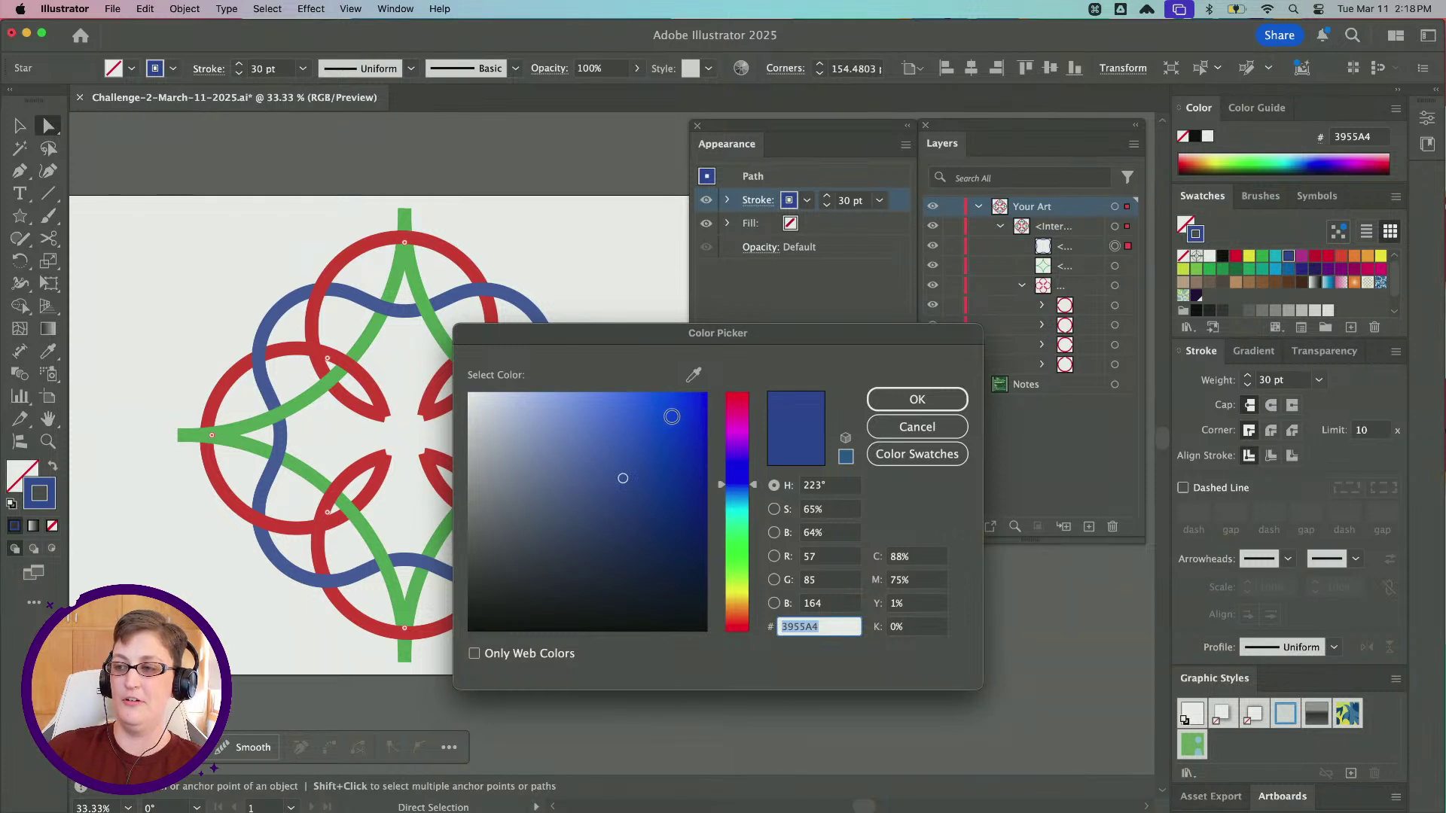
drag(728, 479, 728, 461)
click(673, 540)
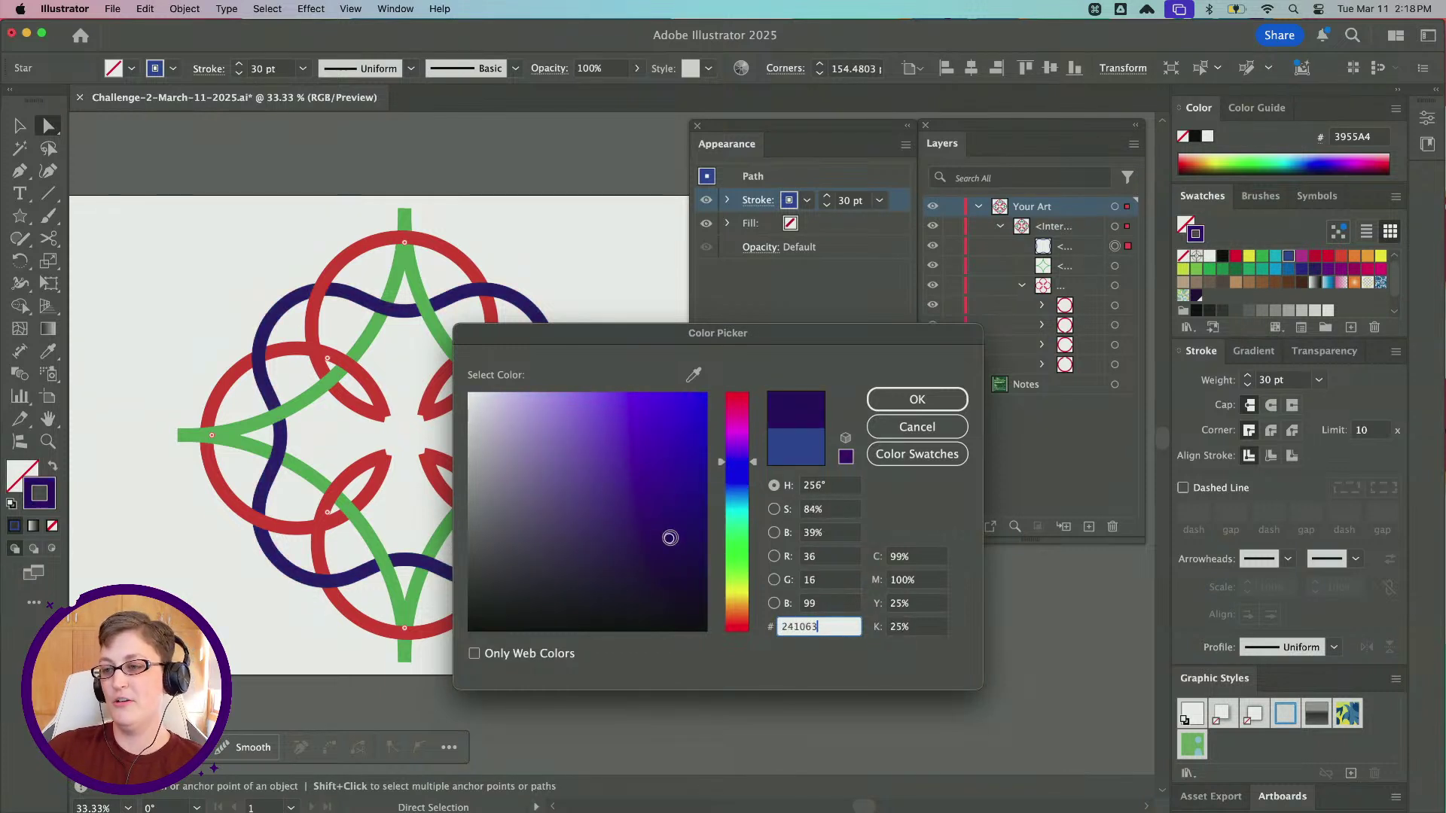
drag(673, 540, 679, 546)
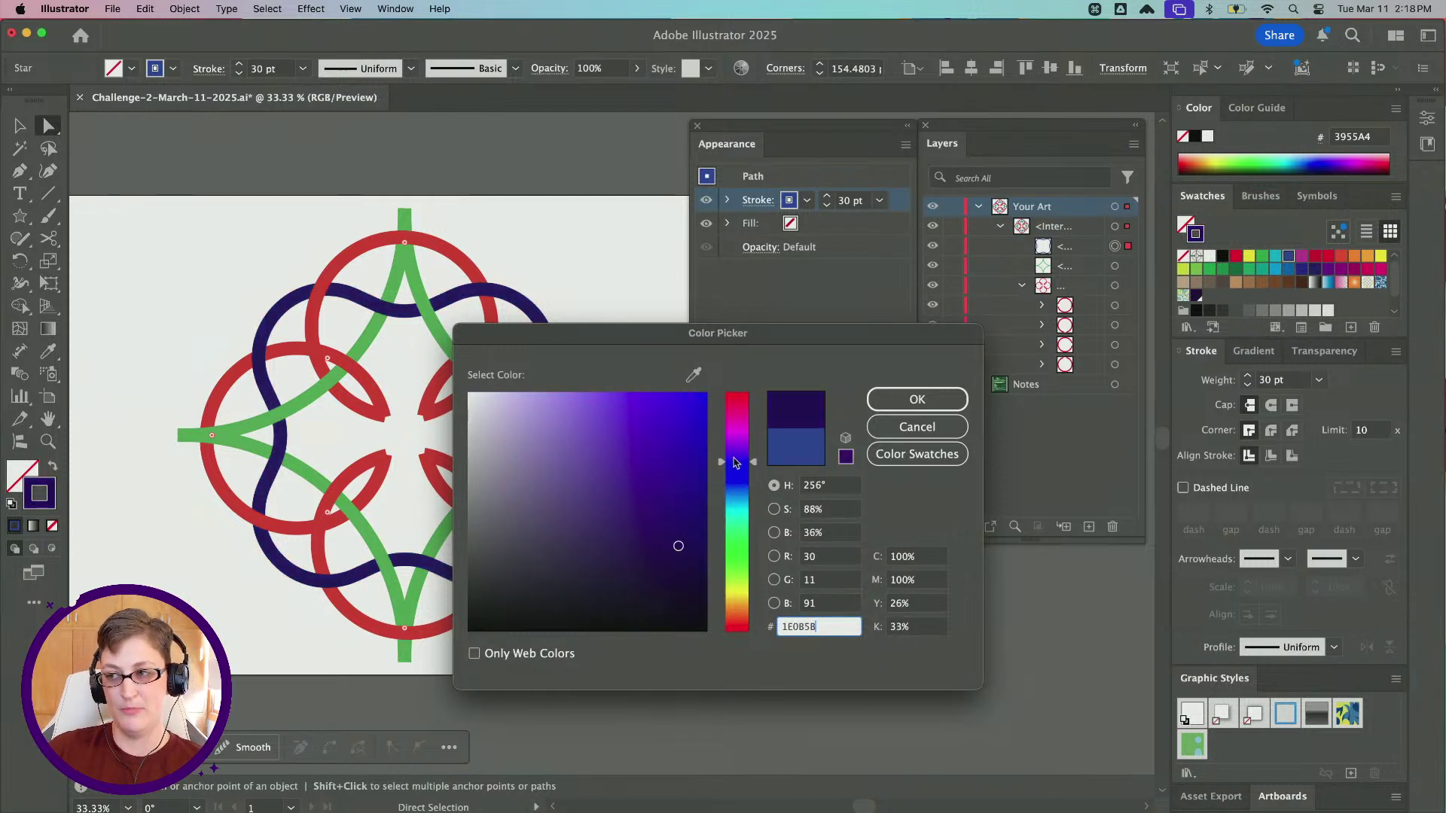
click(735, 458)
drag(734, 460, 734, 459)
drag(675, 548, 661, 542)
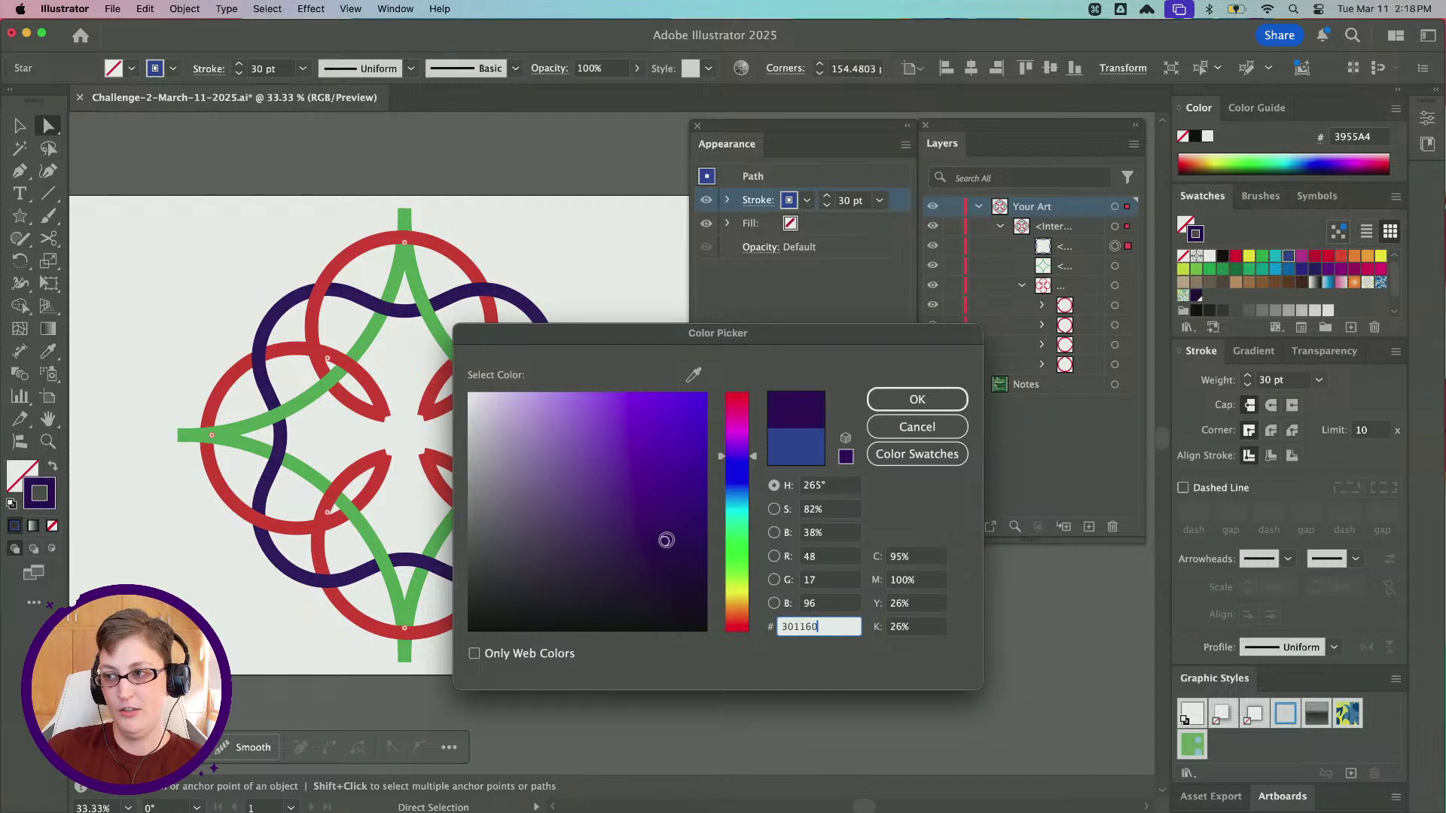
click(911, 399)
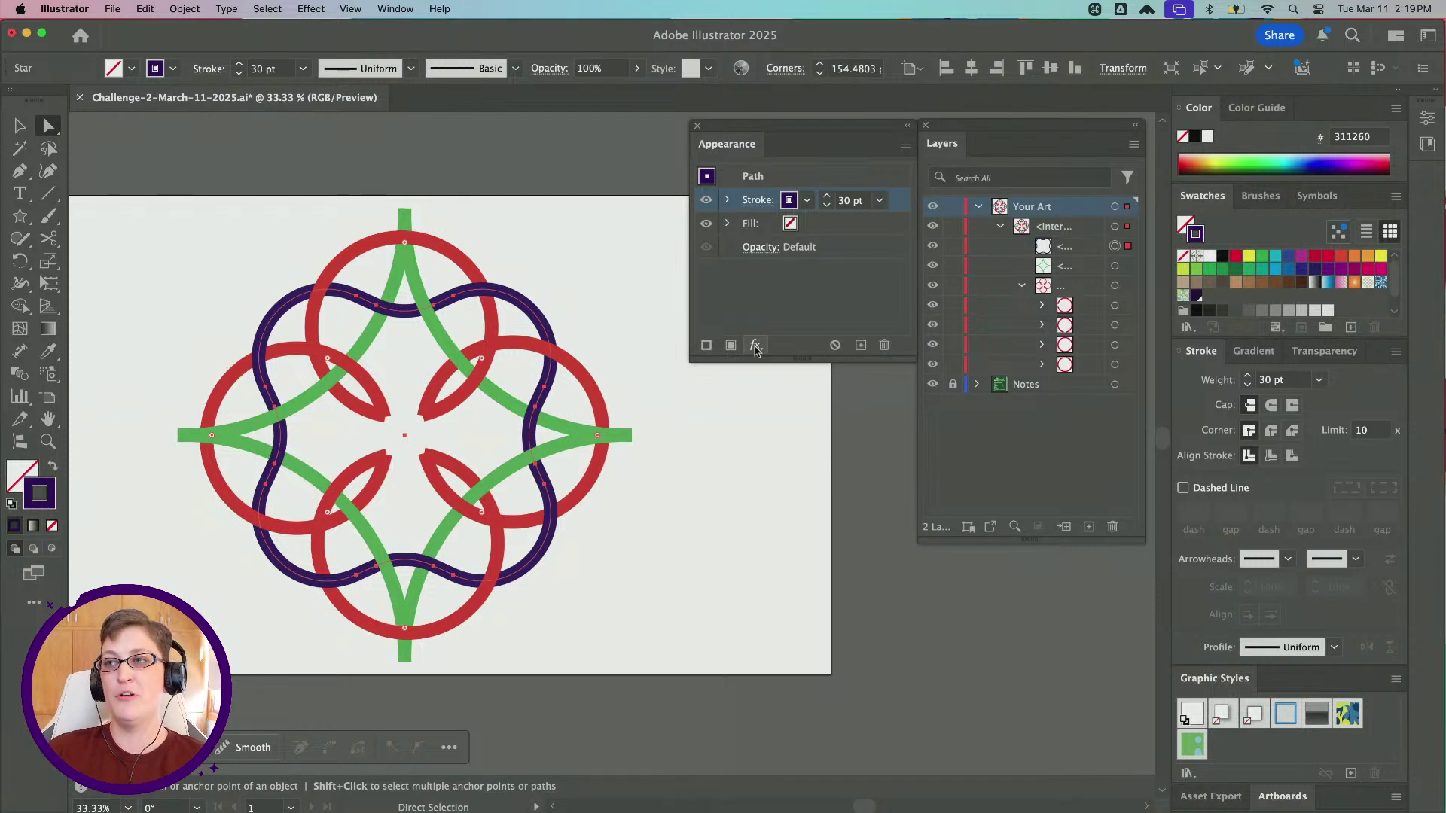
Add a second stroke above the loop's purple stroke and colour it light mint green
click(706, 345)
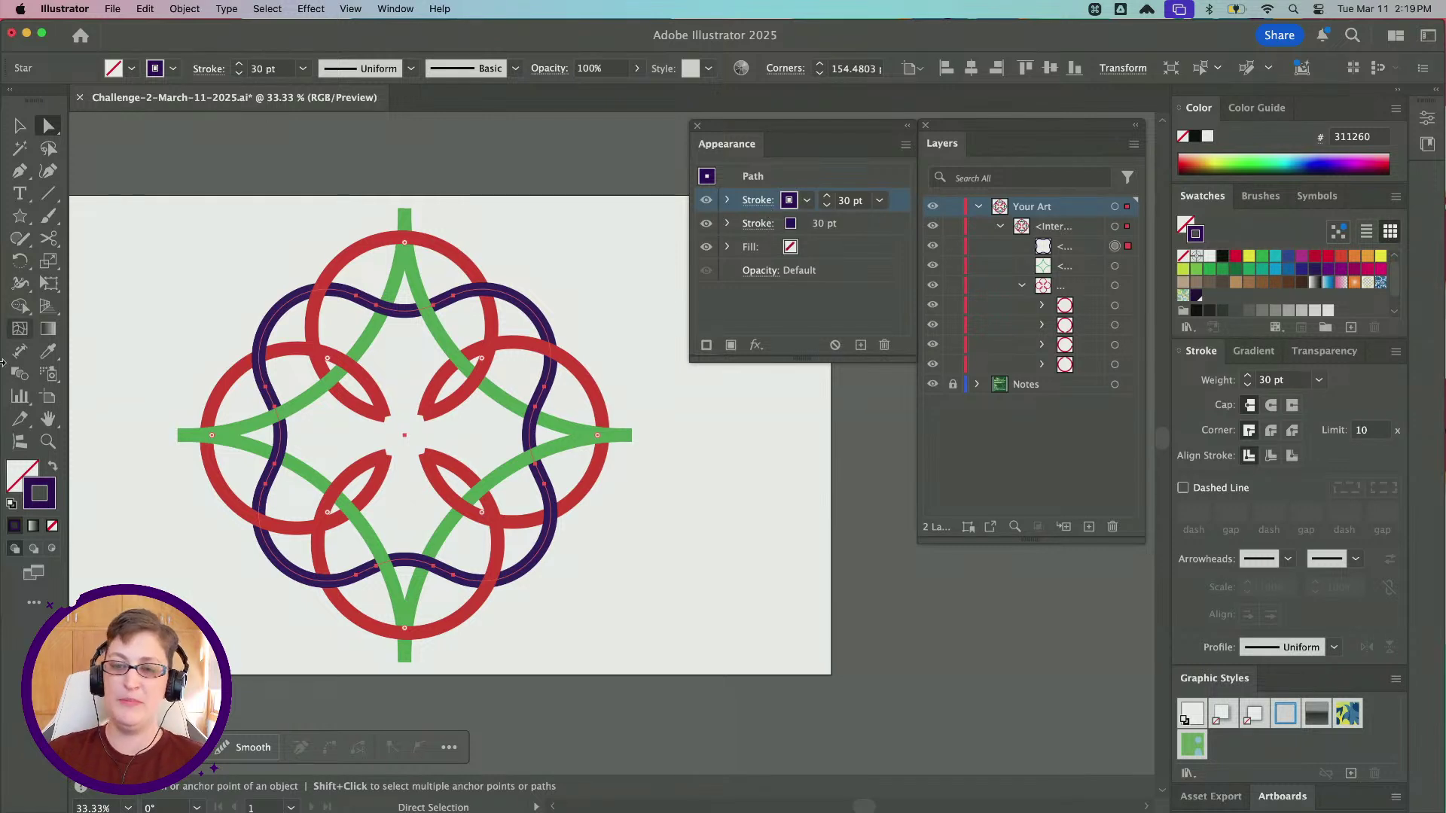
double_click(40, 501)
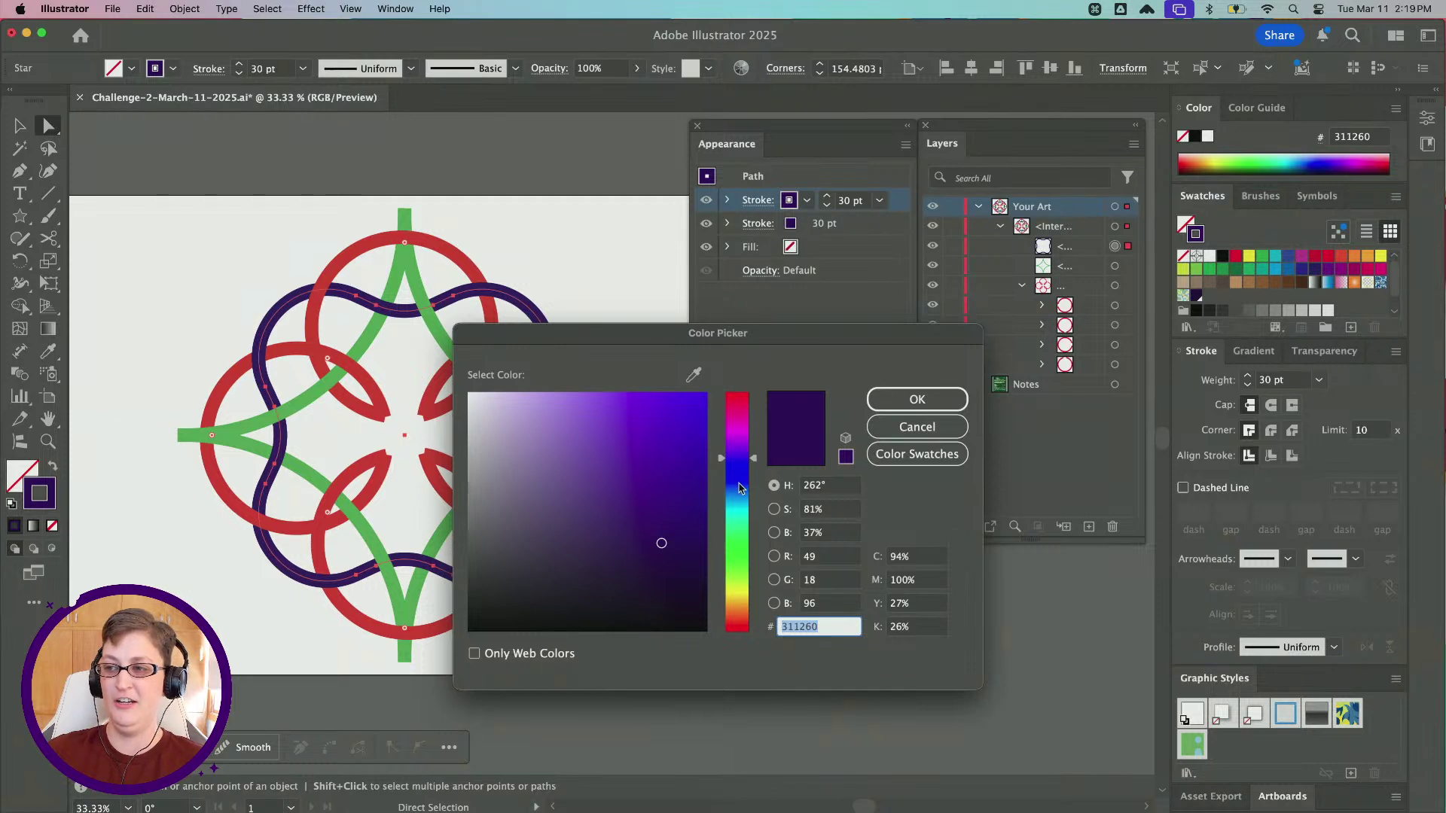
mouse_move(738, 488)
mouse_down()
mouse_move(739, 530)
mouse_move(715, 543)
mouse_move(613, 451)
mouse_move(596, 392)
mouse_up()
click(900, 400)
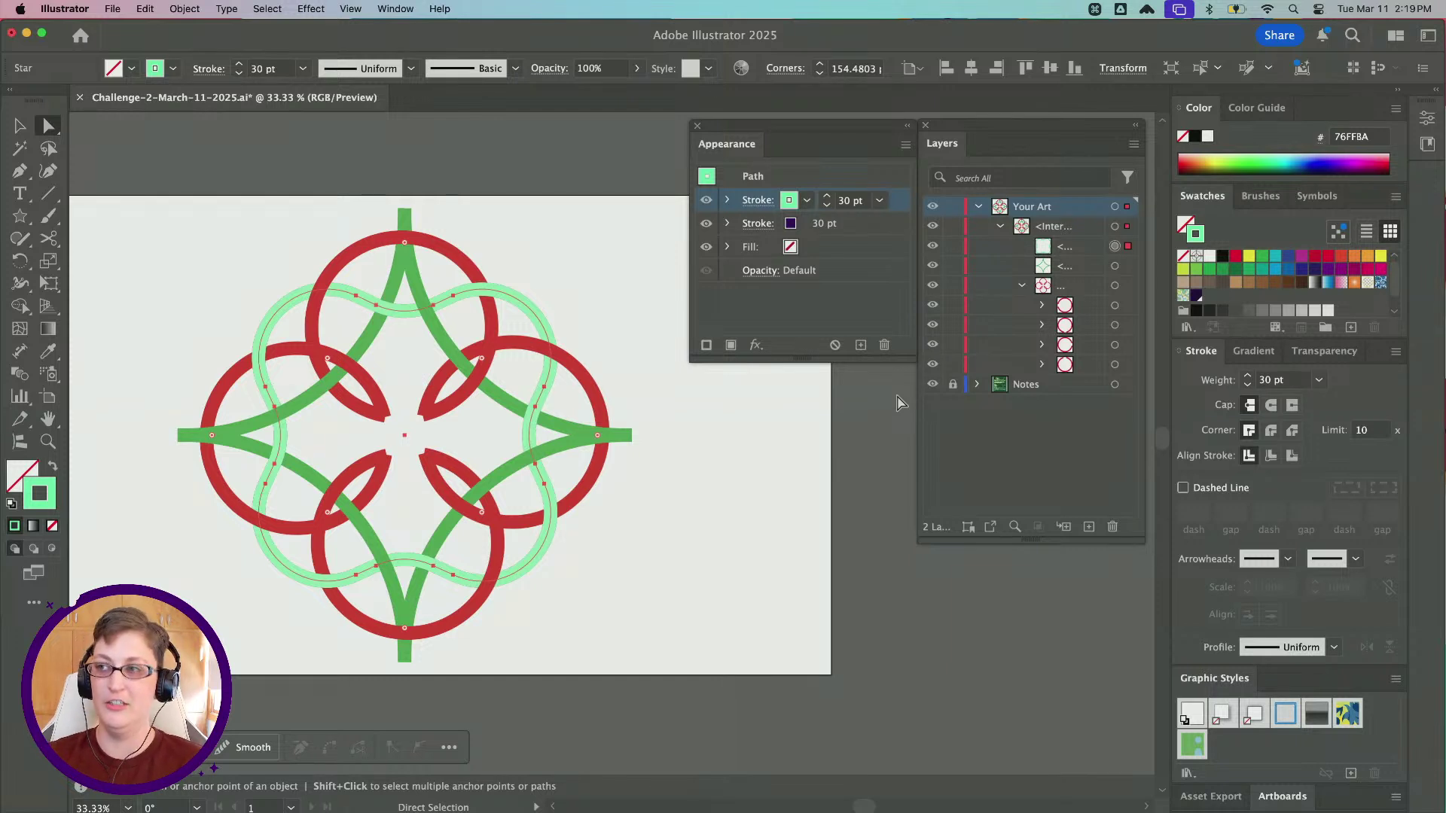
Reduce the weight of the loop's mint green stroke to 15 pt
click(879, 201)
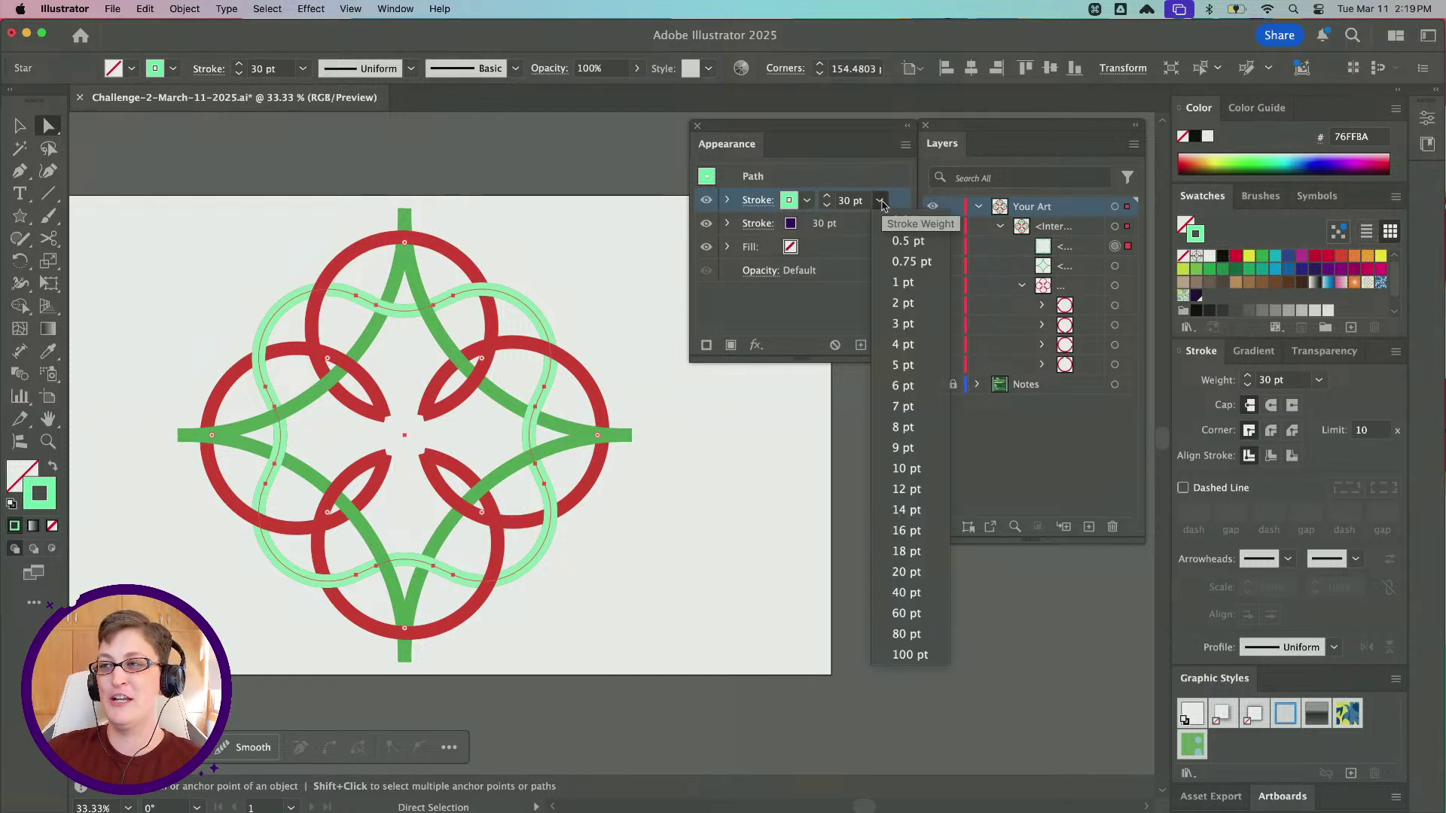
click(882, 204)
click(853, 202)
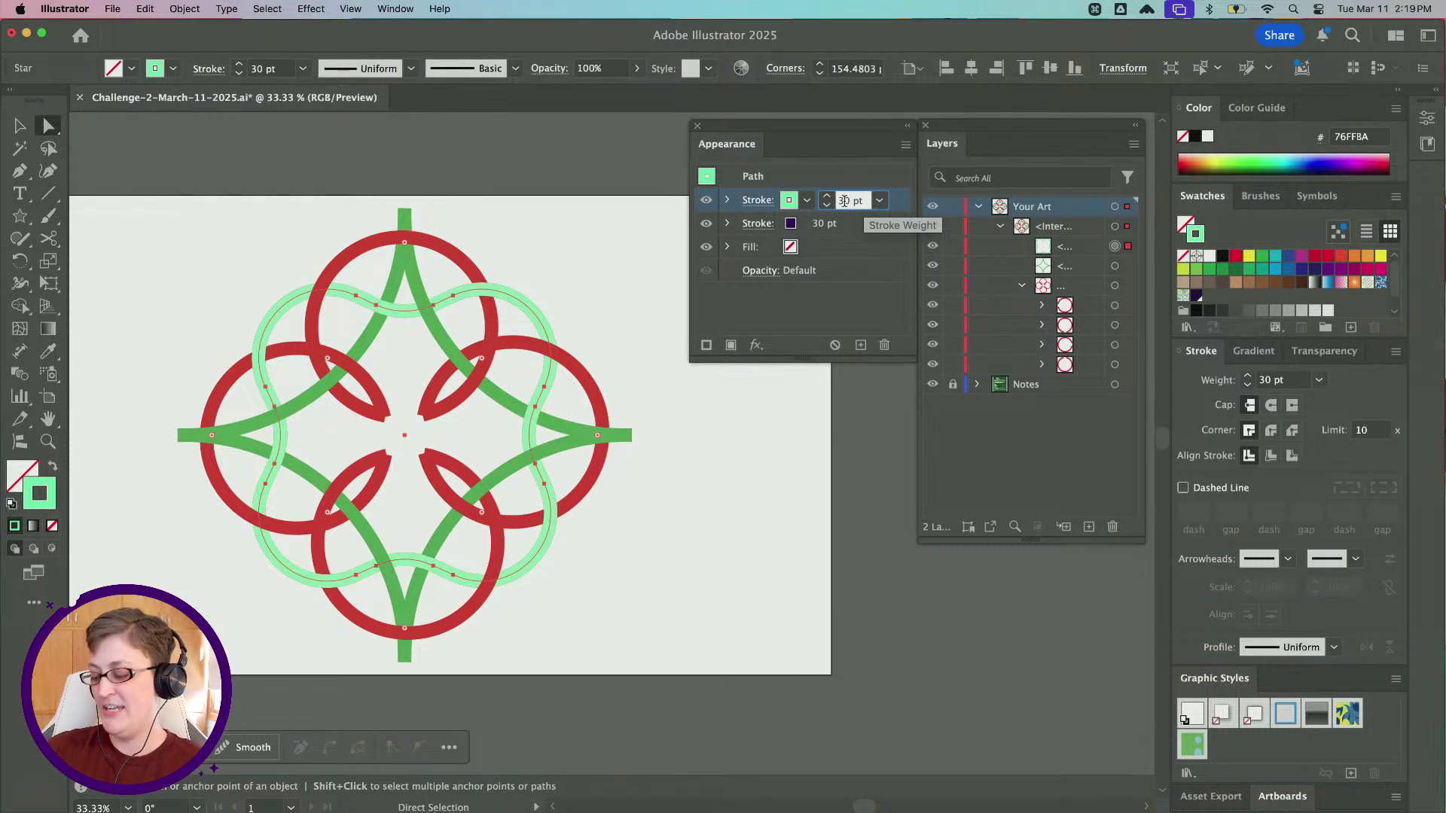
key(Down)
key(Down)
key(Down)
key(Down)
key(Down)
key(Down)
key(Down)
key(Down)
key(Down)
key(Down)
key(Down)
key(Down)
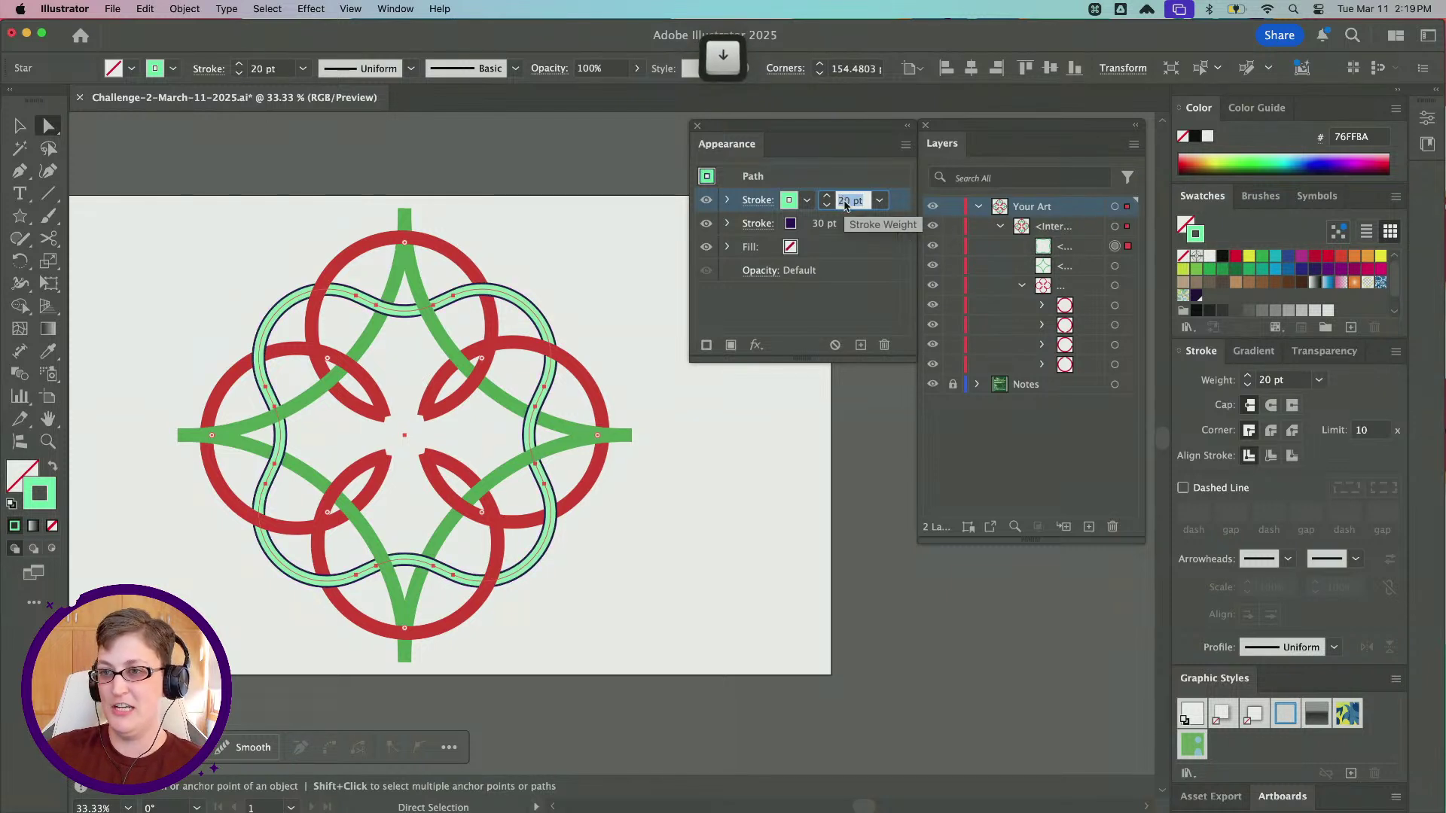
key(Down)
key(Down)
key(Down)
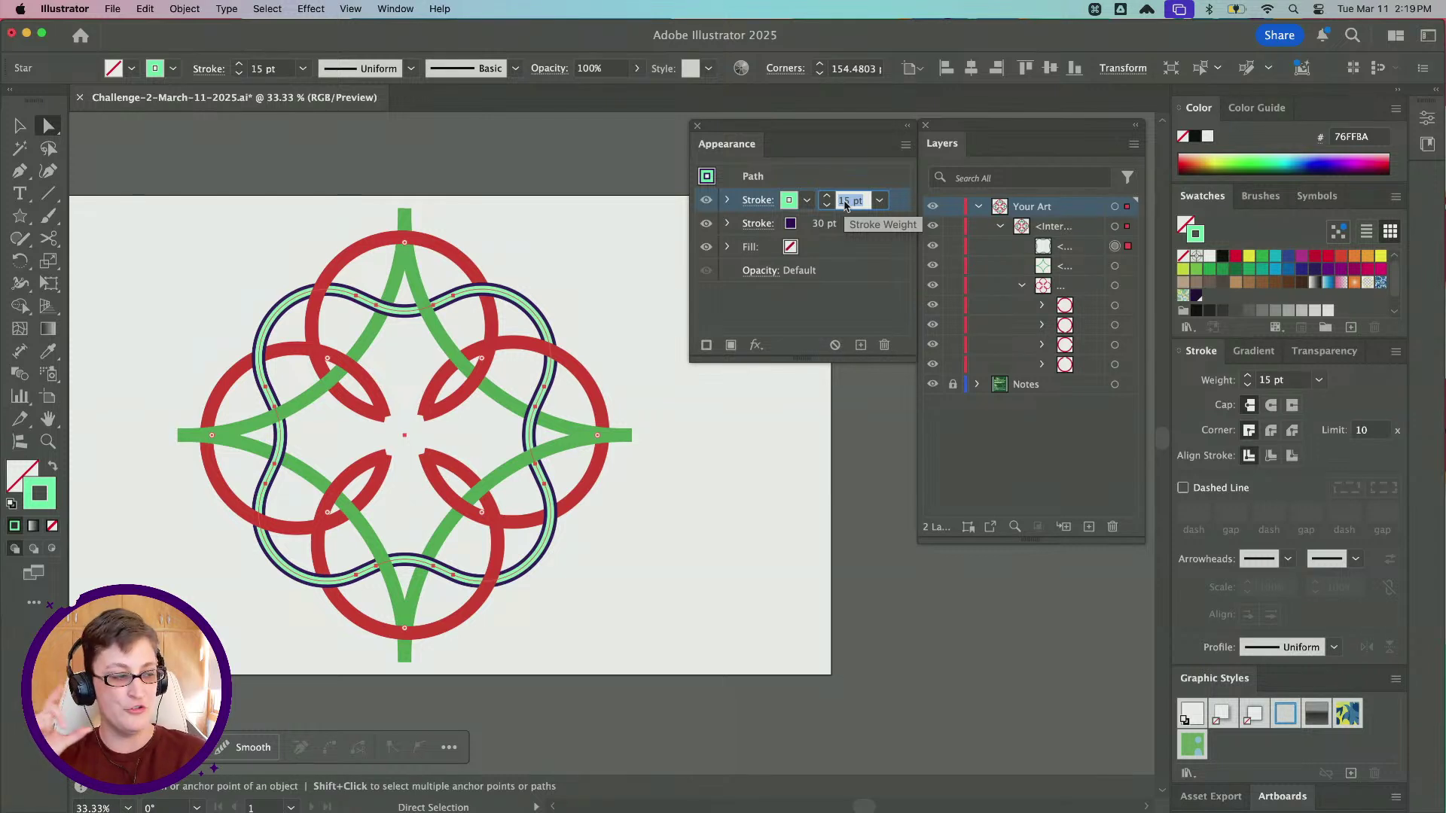
key(Return)
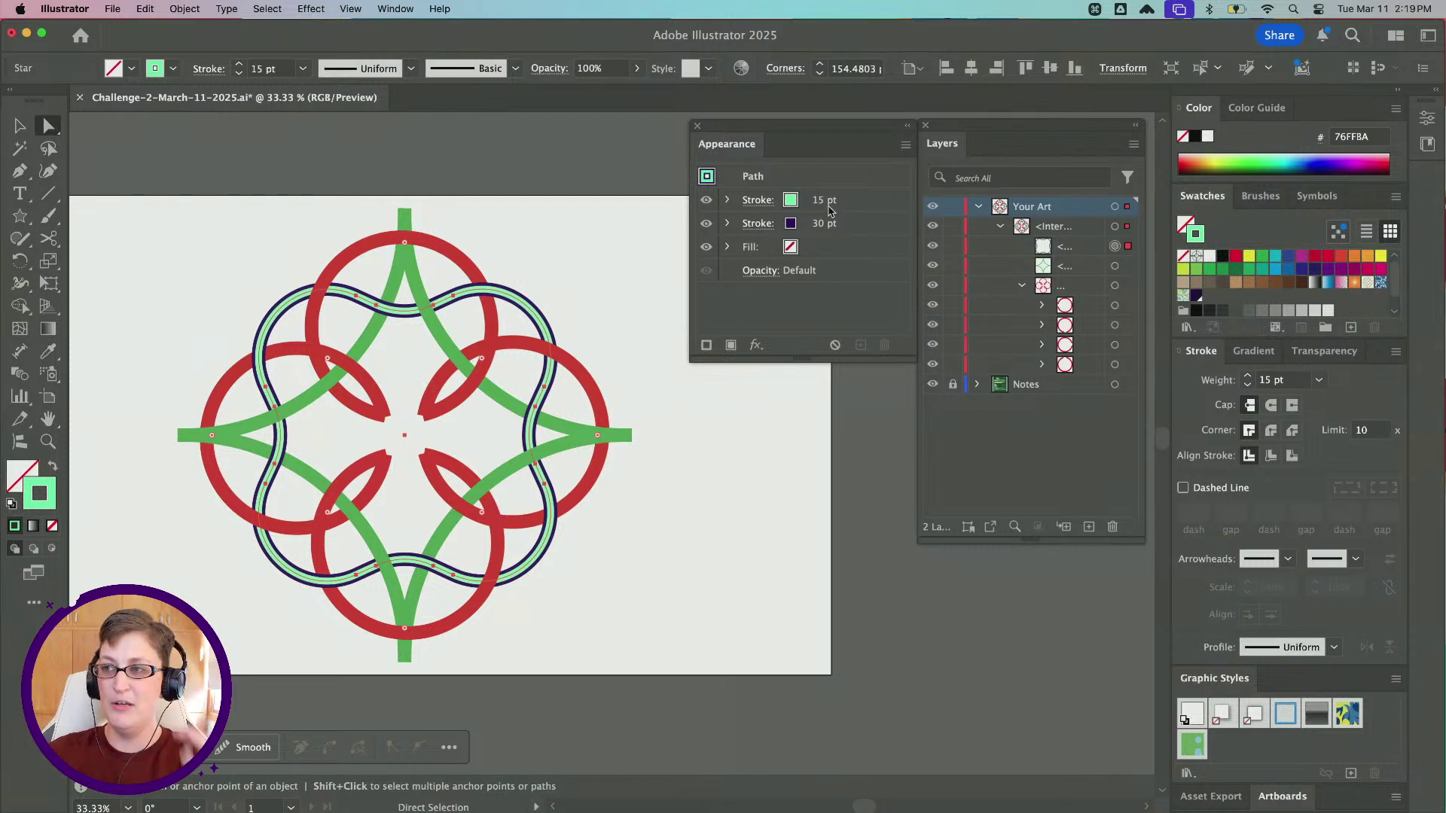
Try stacking the mint green stroke beneath the purple stroke, and restore it above
drag(856, 201, 855, 235)
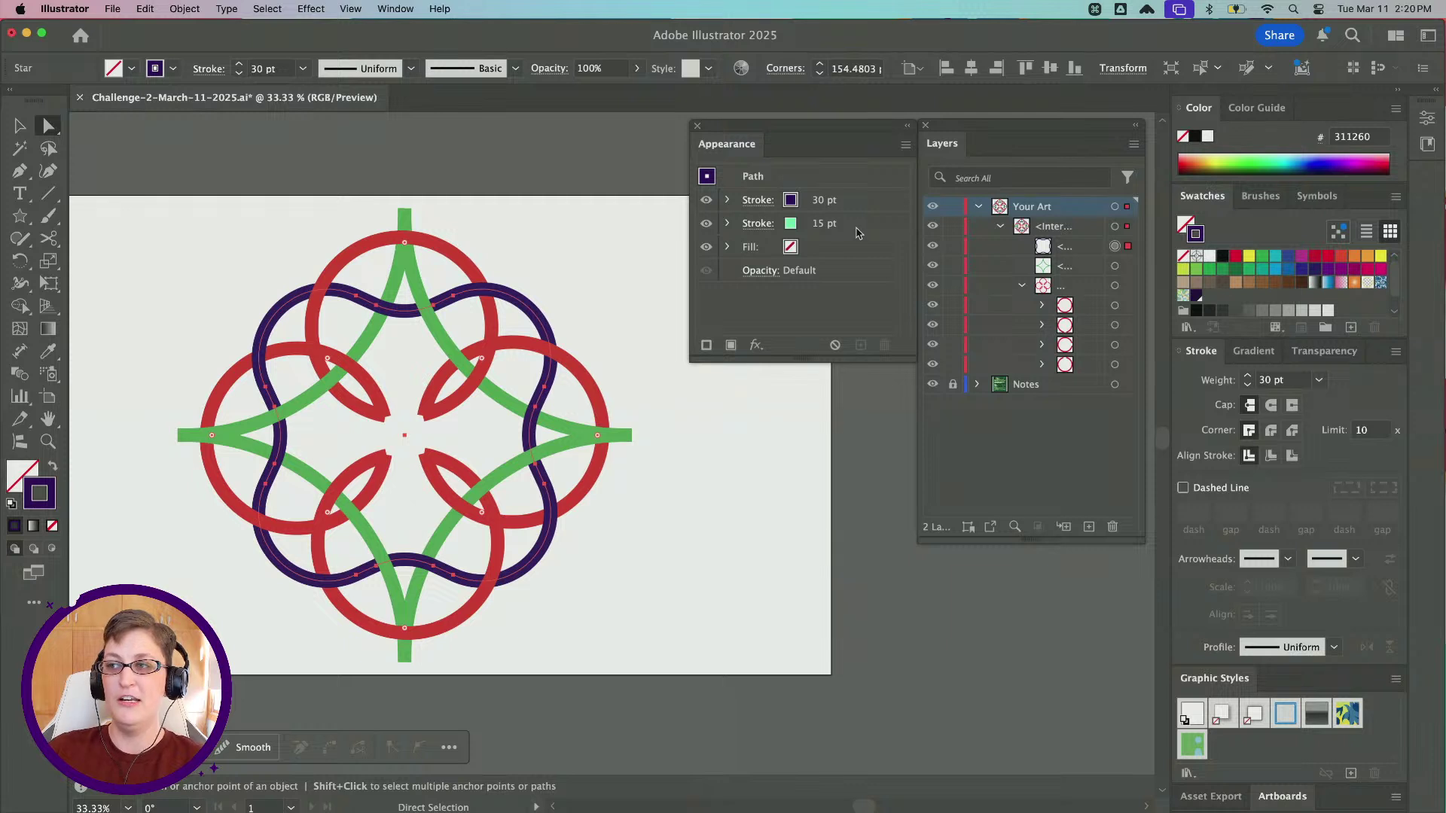
mouse_move(856, 234)
mouse_down()
mouse_move(852, 201)
mouse_move(829, 204)
mouse_up()
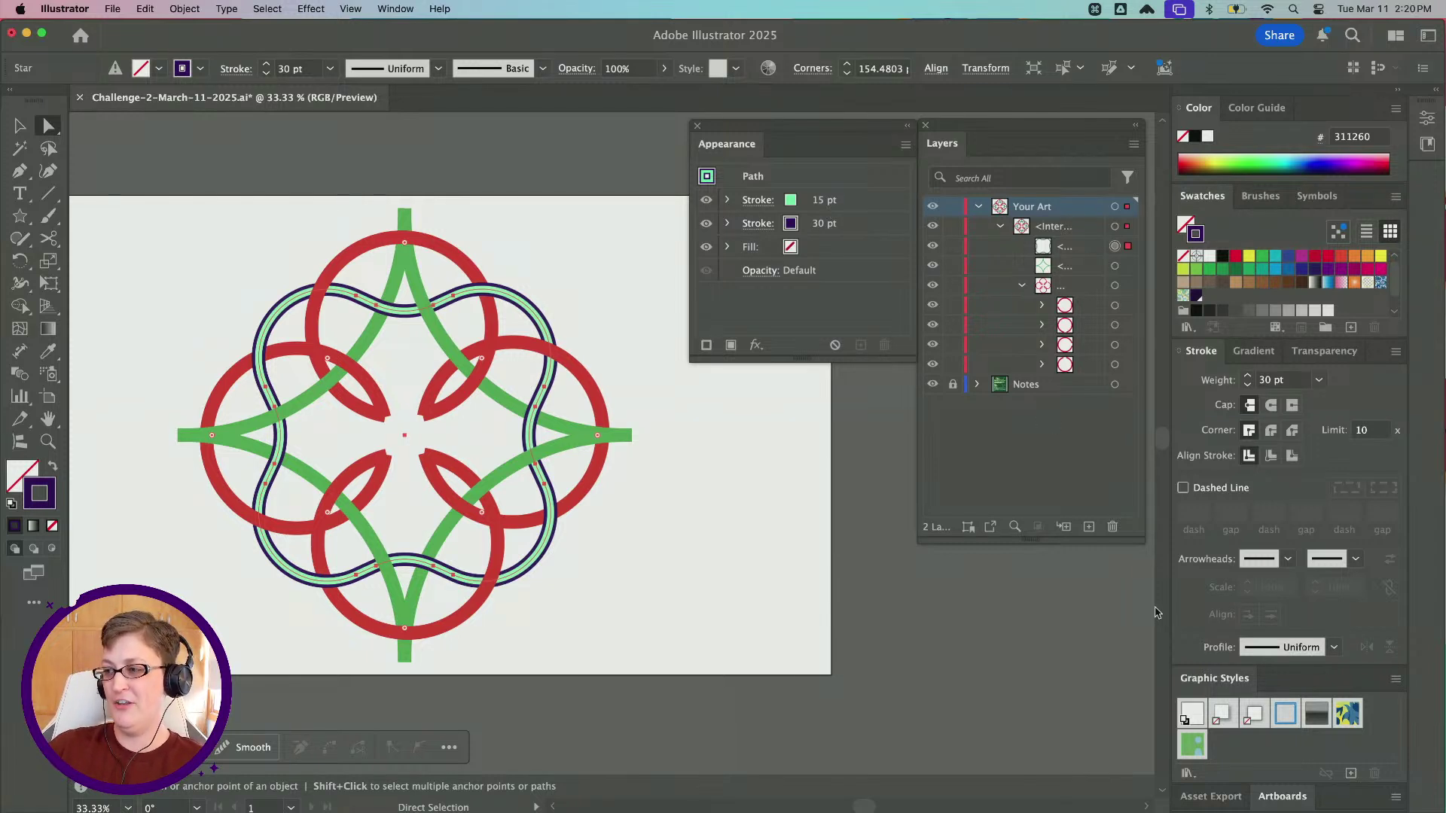
Float the Graphic Styles panel below the Appearance panel and save the loop's two-stroke appearance as a new graphic style
drag(1209, 674, 783, 368)
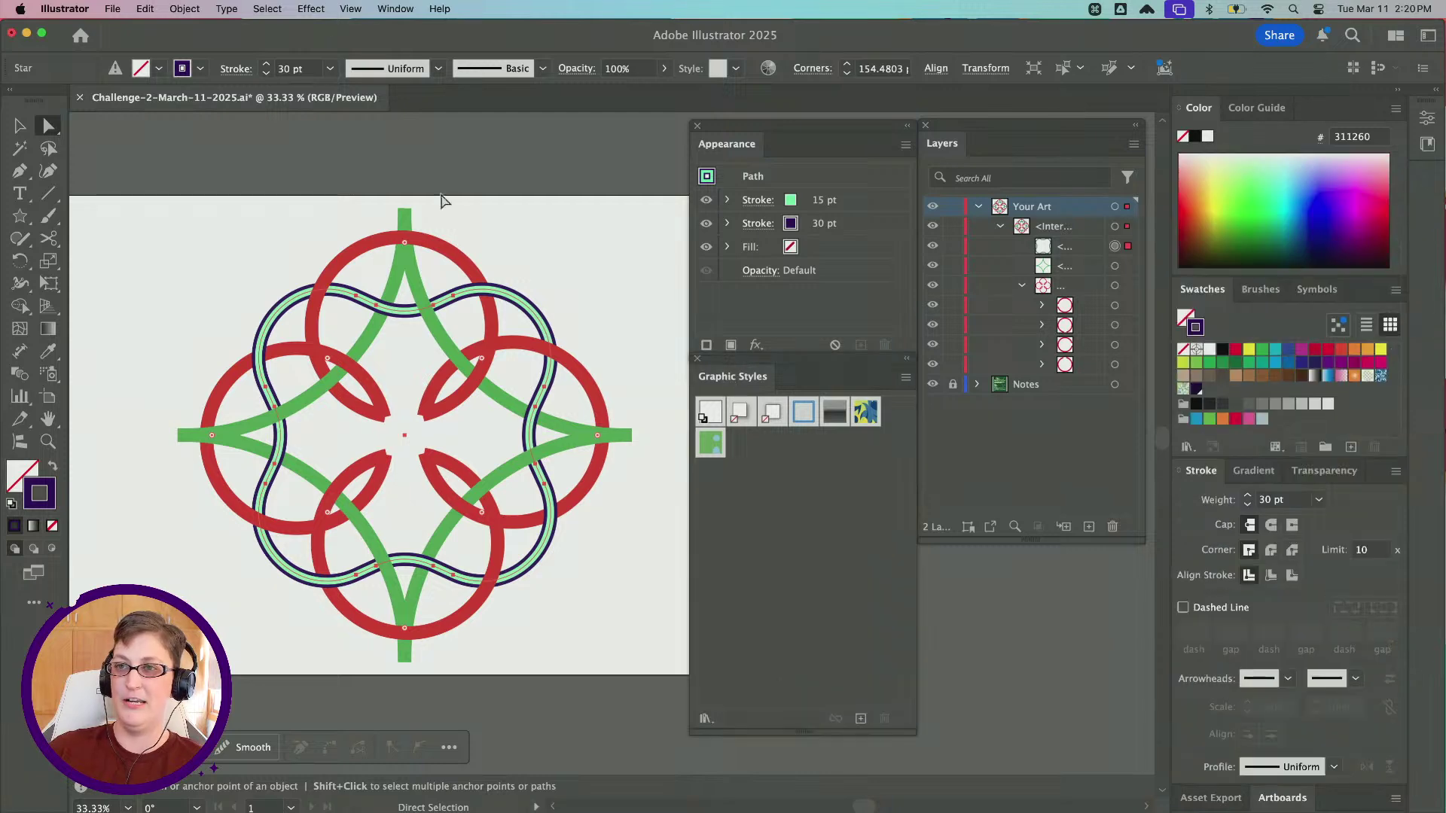
click(357, 7)
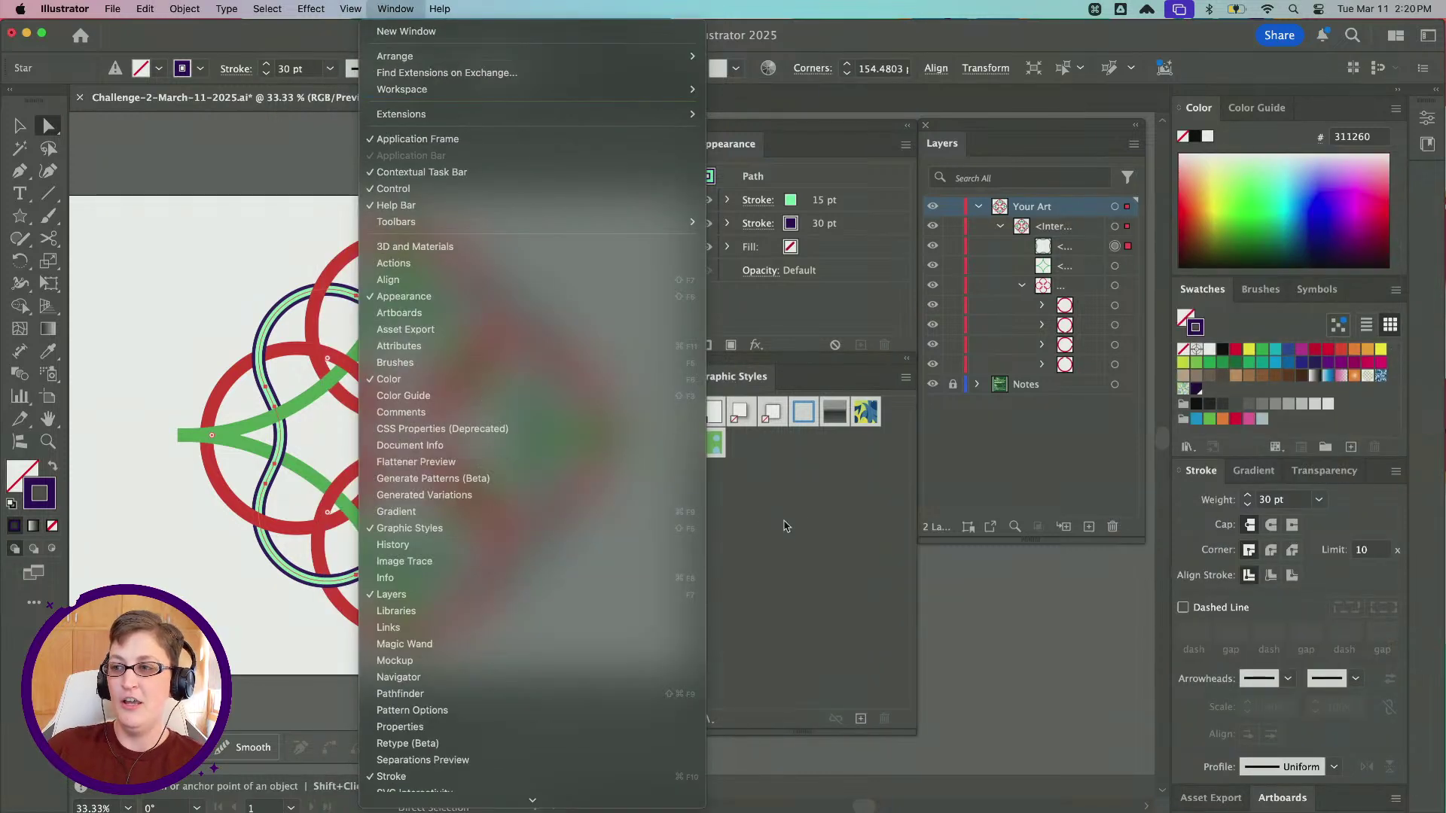
click(785, 525)
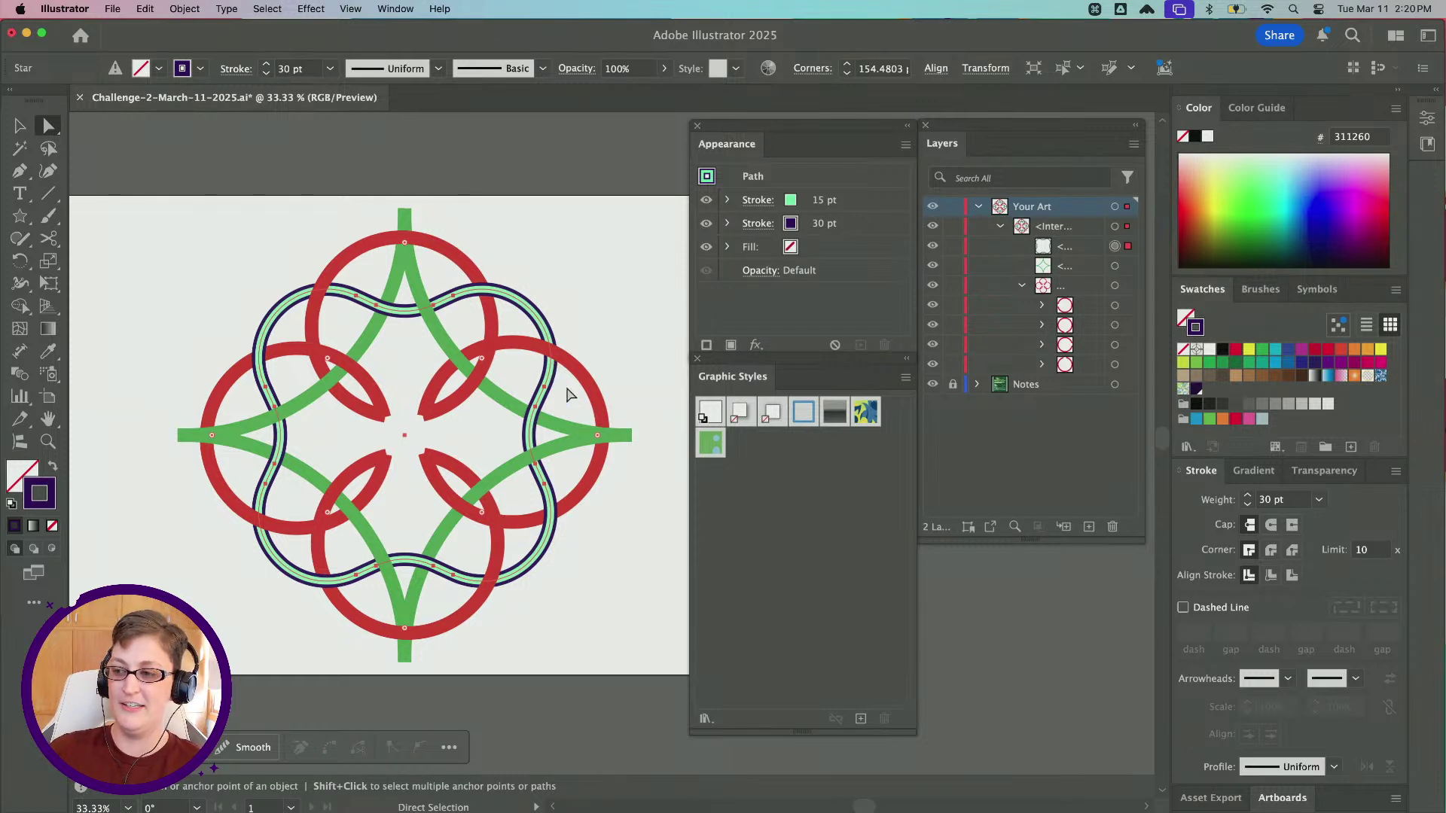
click(860, 720)
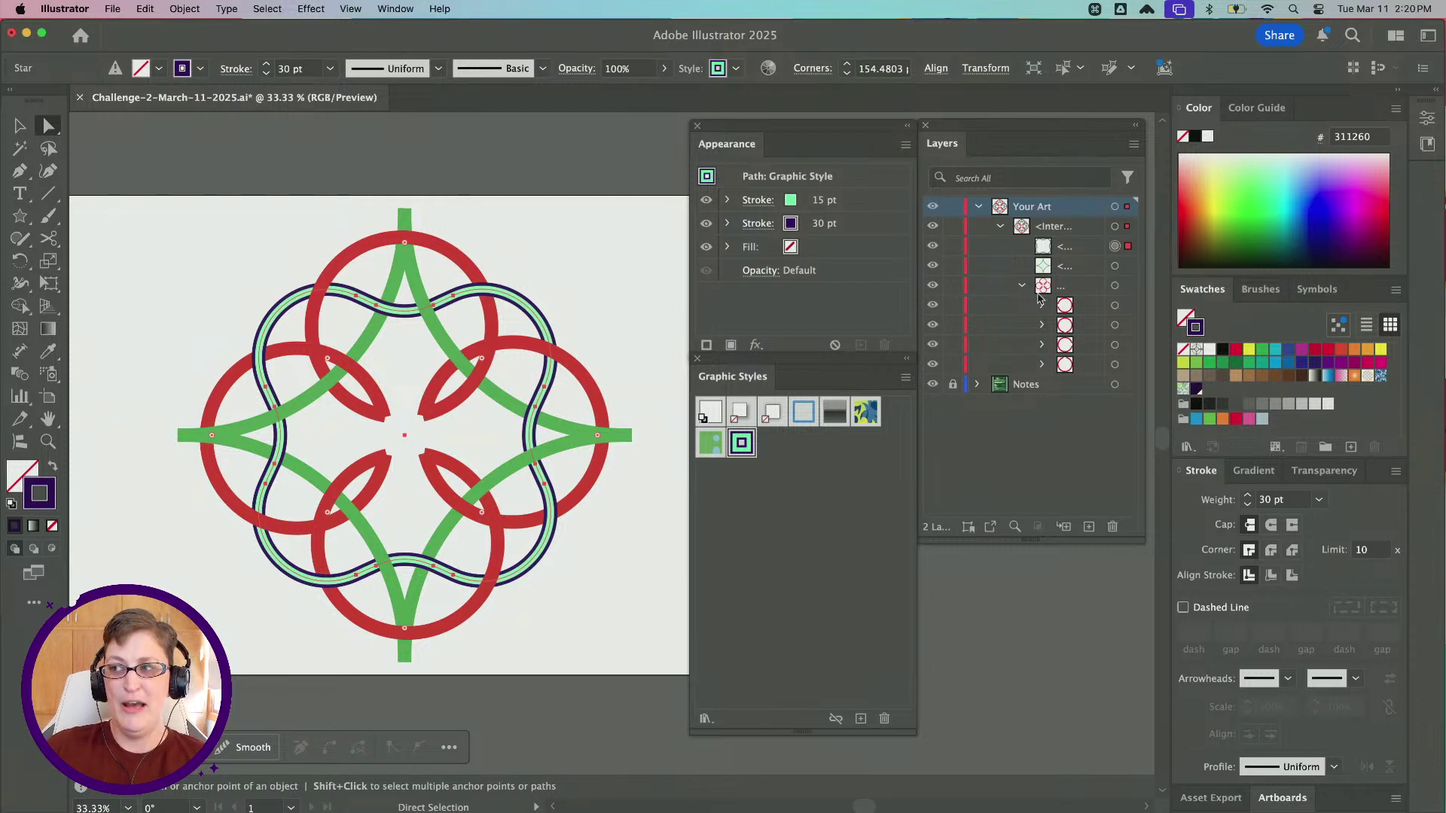
Try applying the new two-stroke graphic style to the whole intertwined artwork, and undo it
click(1115, 268)
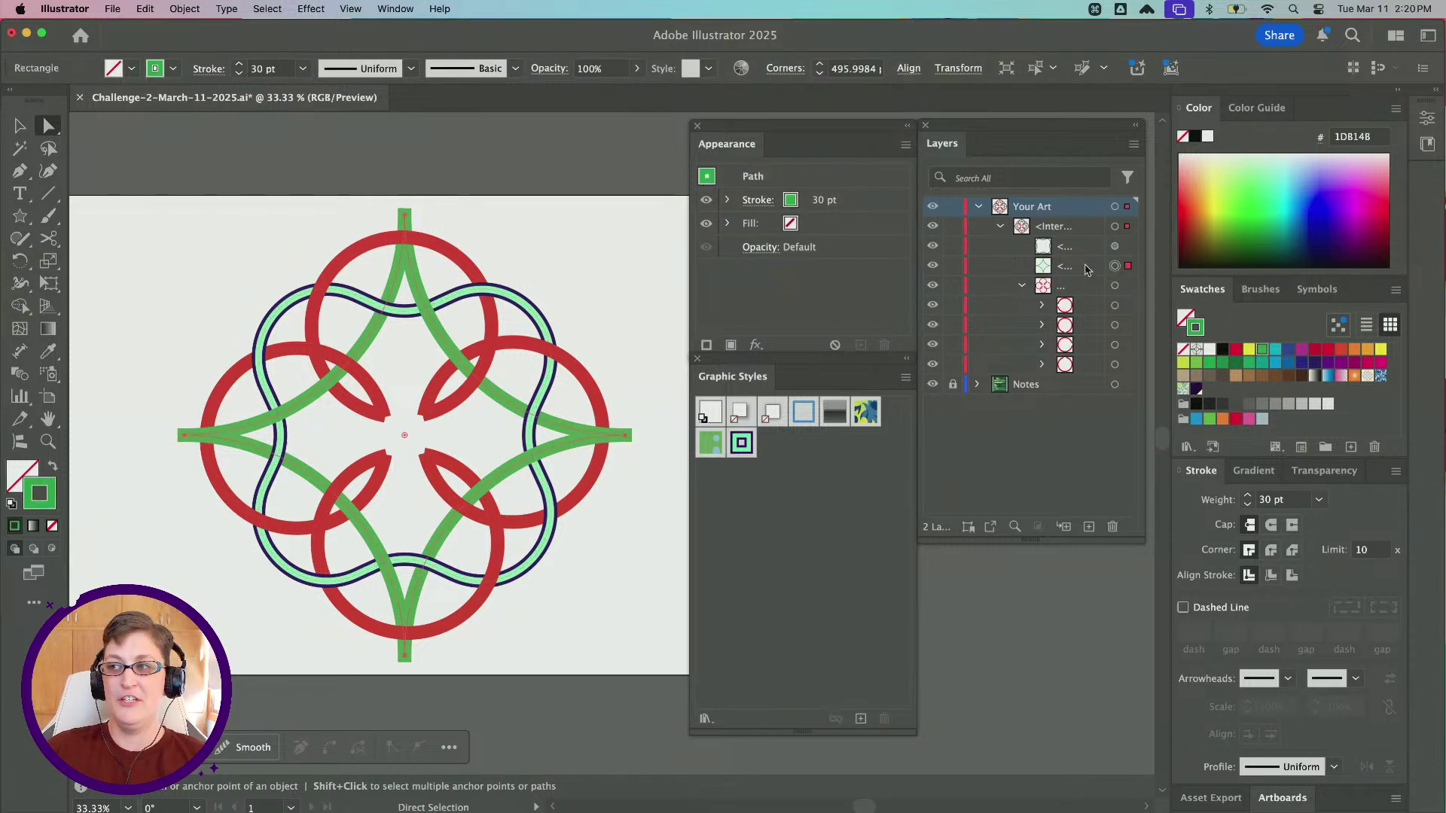
click(1115, 226)
click(742, 443)
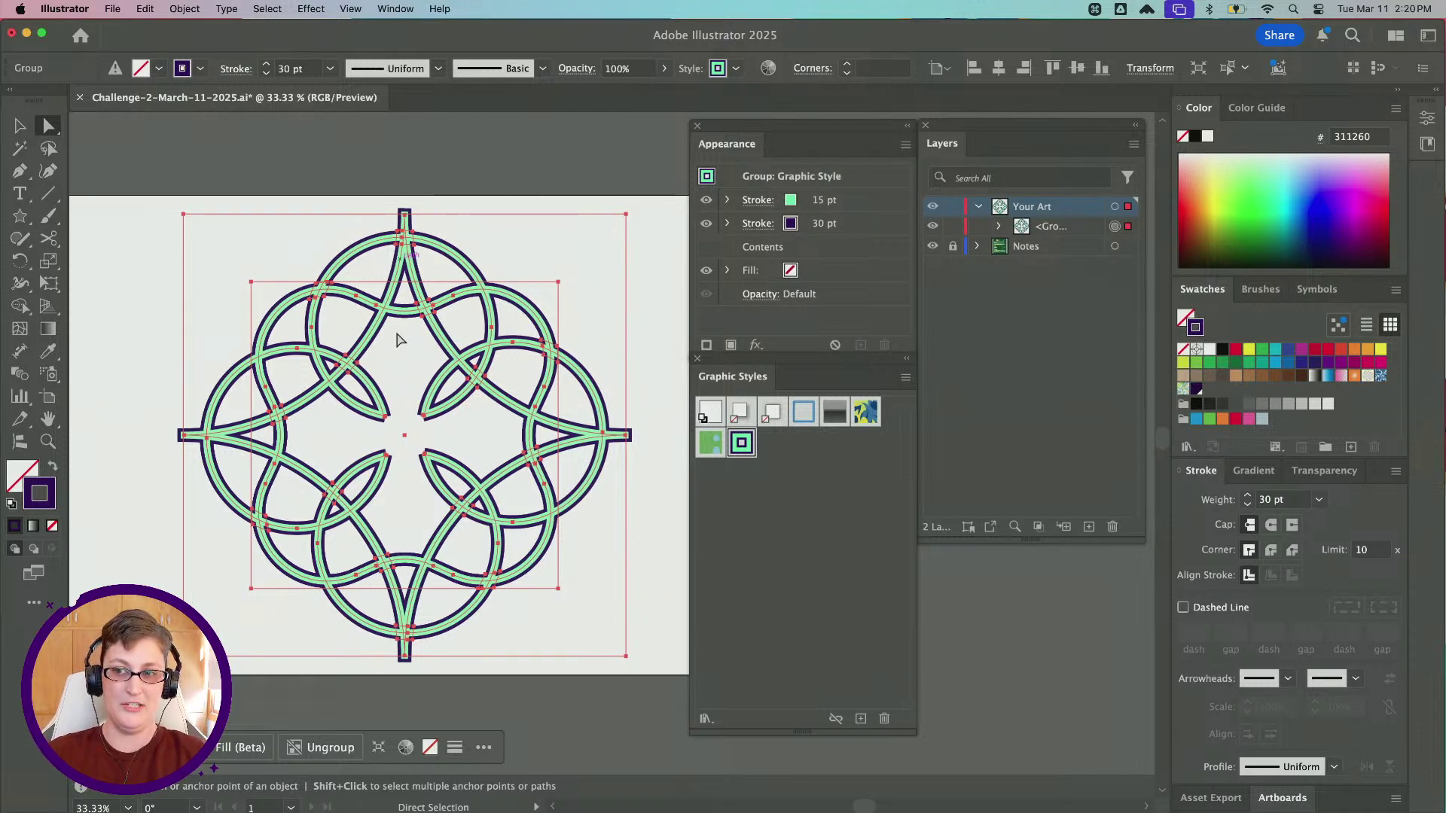
key(super+z)
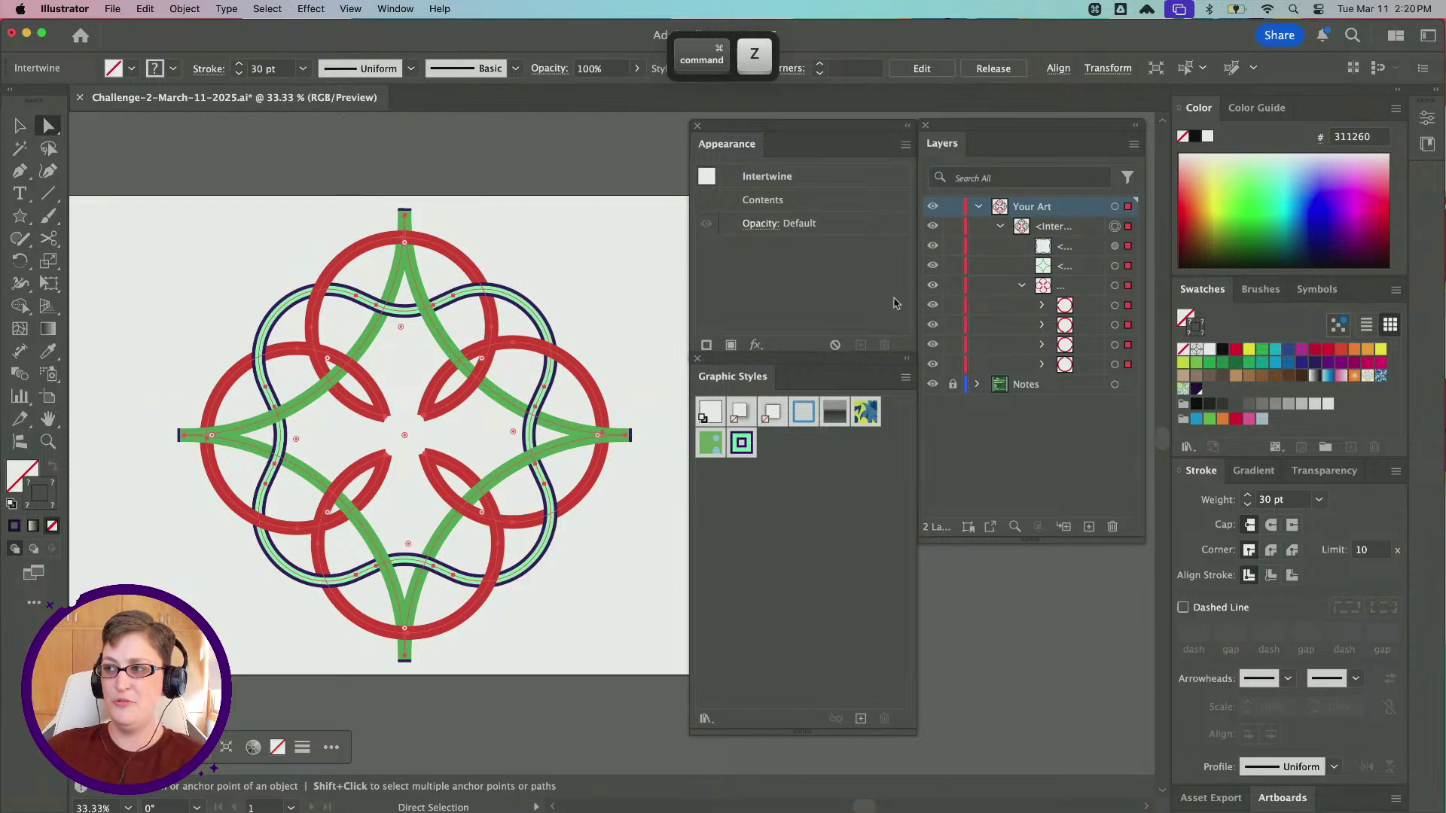
Apply the saved two-stroke graphic style to the green star and to the group of four red circles
click(1114, 266)
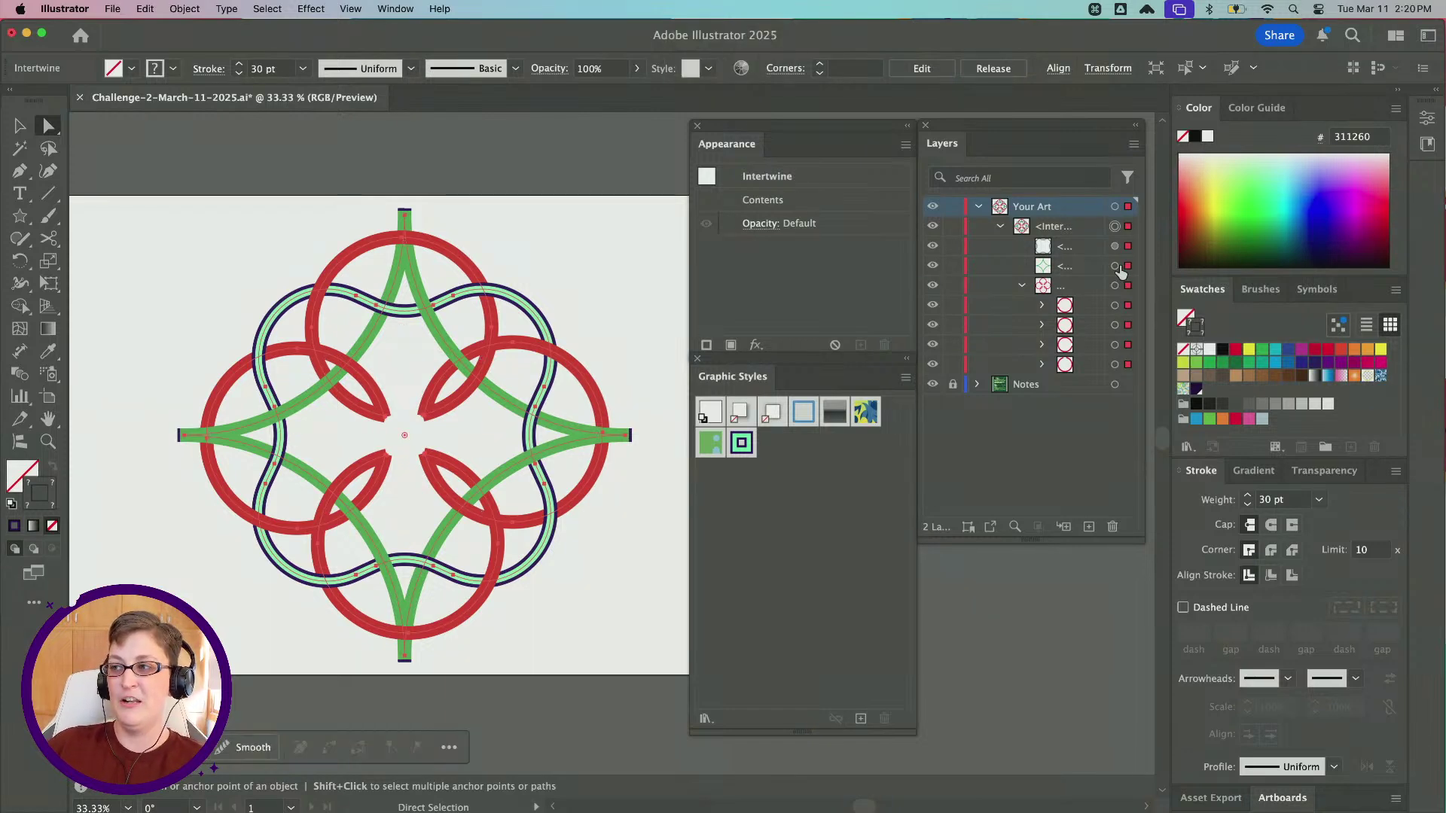
click(741, 443)
click(1115, 285)
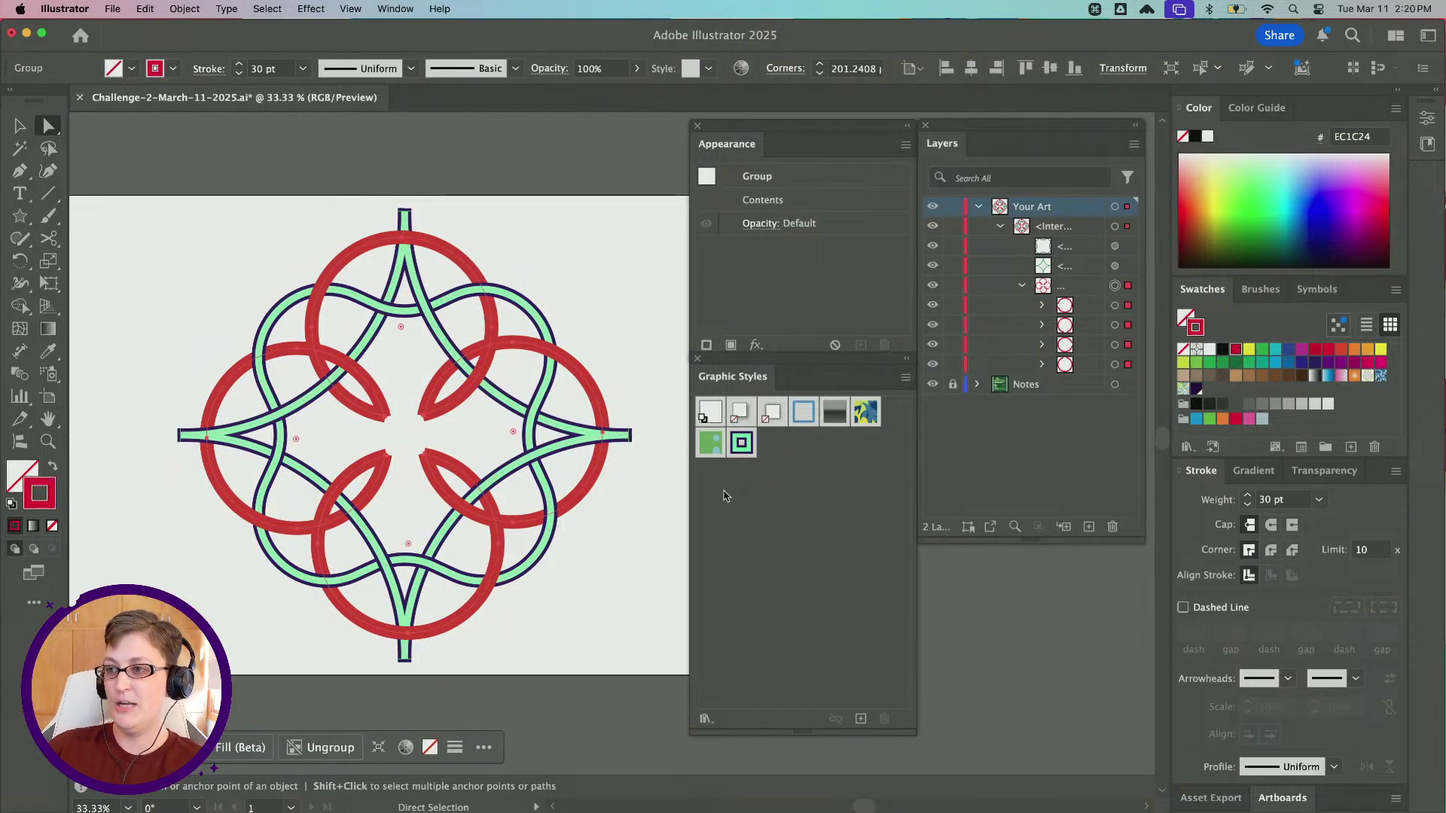
click(741, 443)
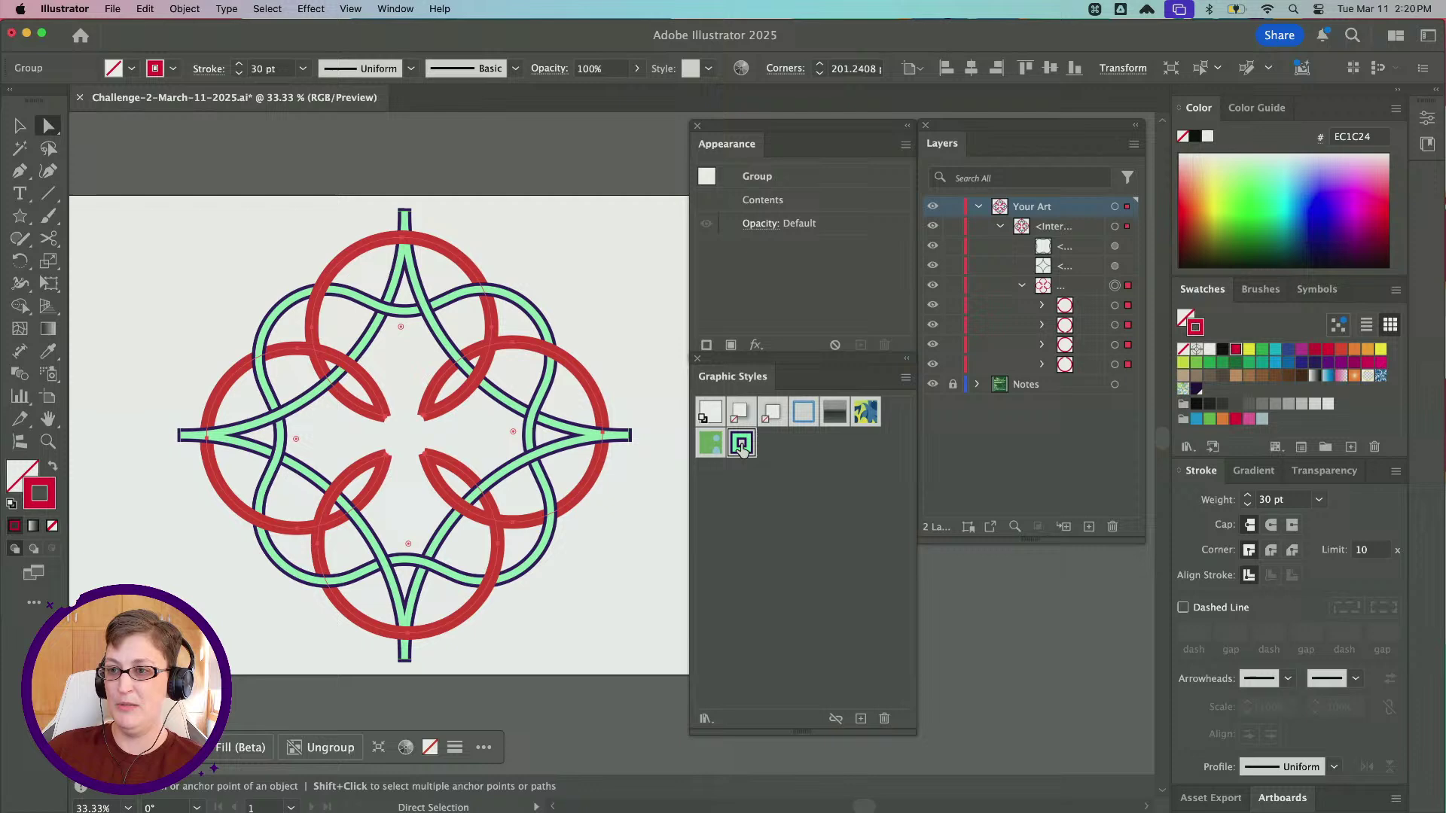
click(601, 575)
Look over the finished knot artwork both up close and as a whole
scroll(413, 372, up, 1)
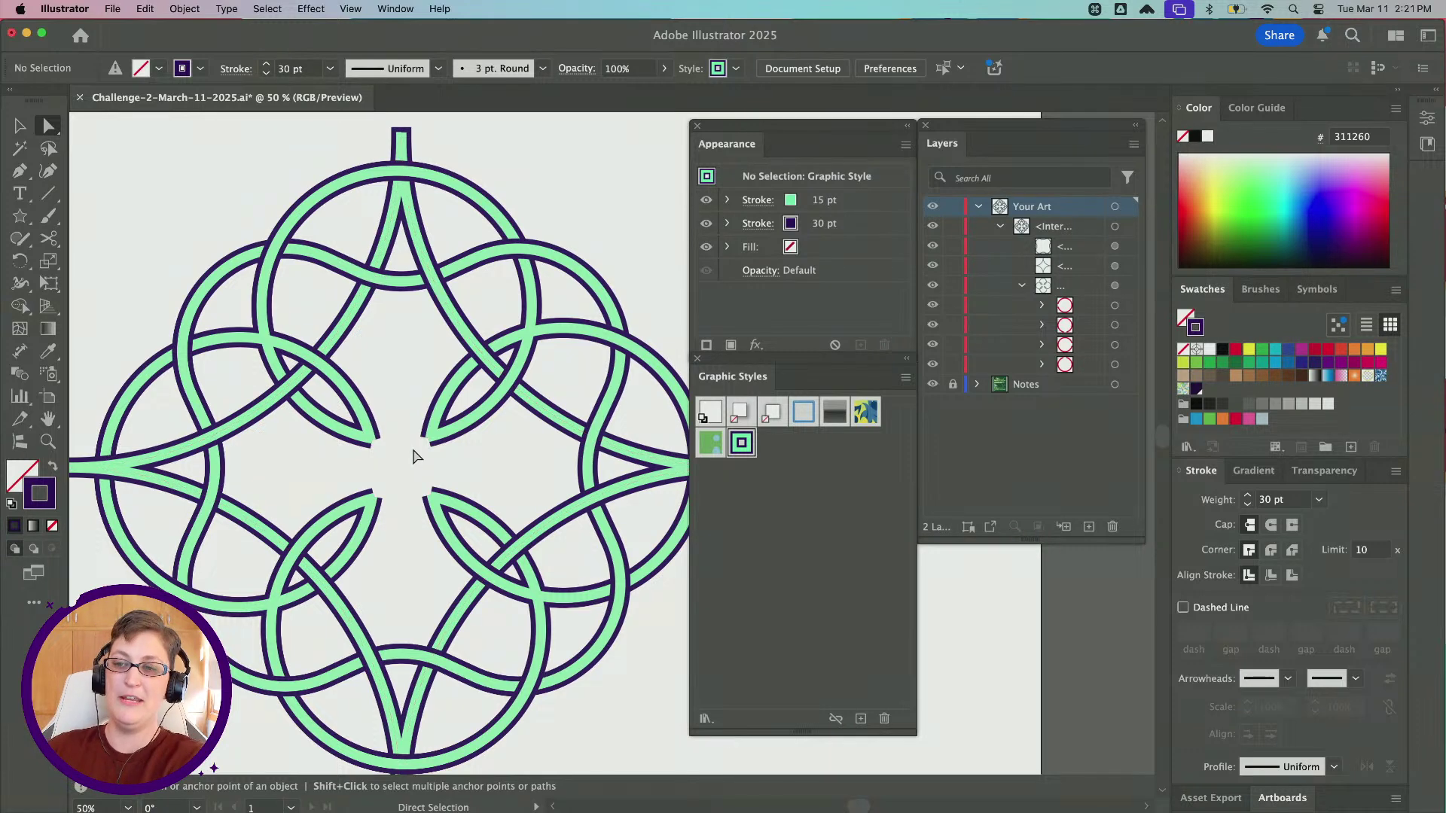
scroll(414, 455, down, 1)
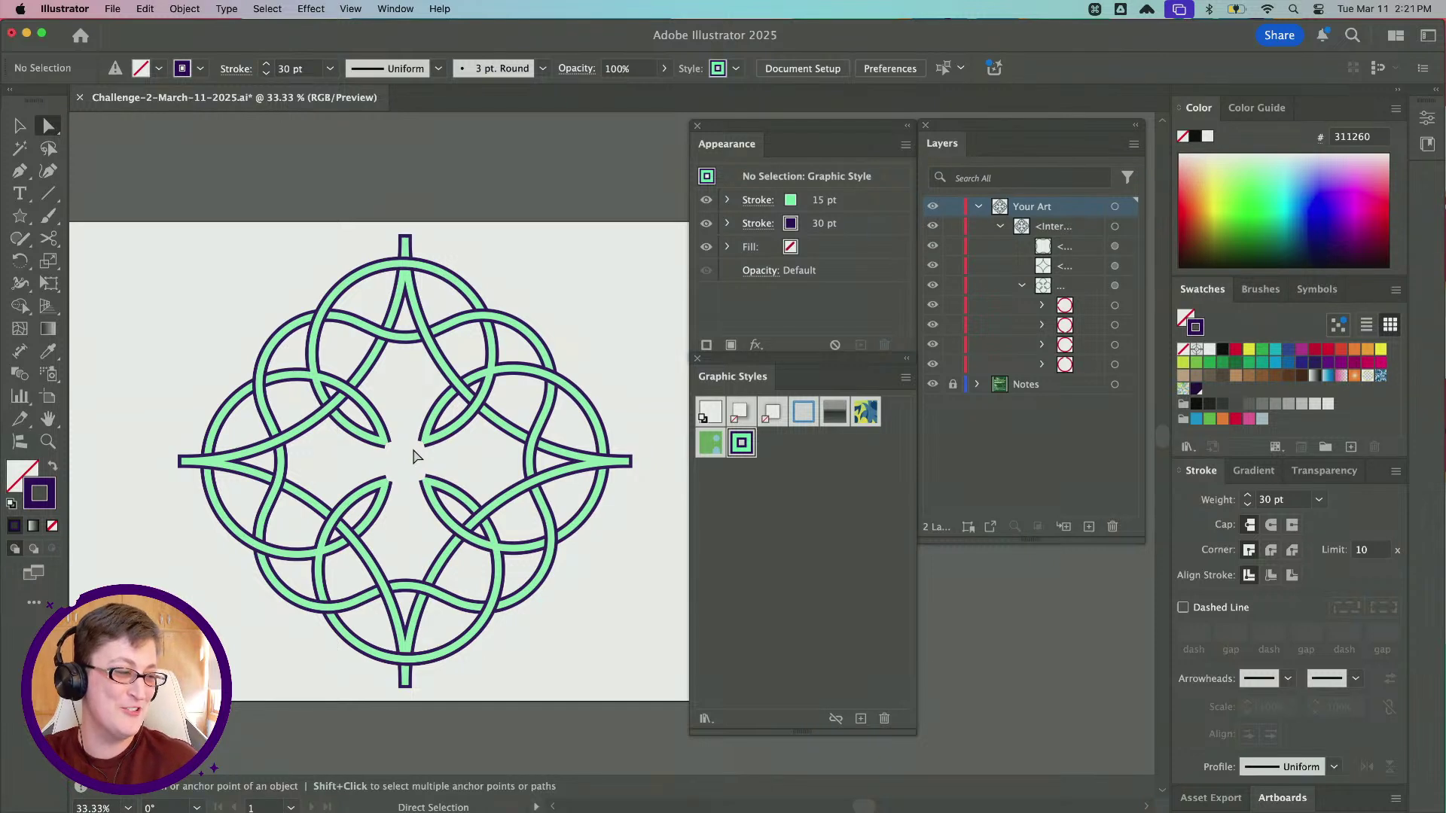
scroll(413, 457, up, 2)
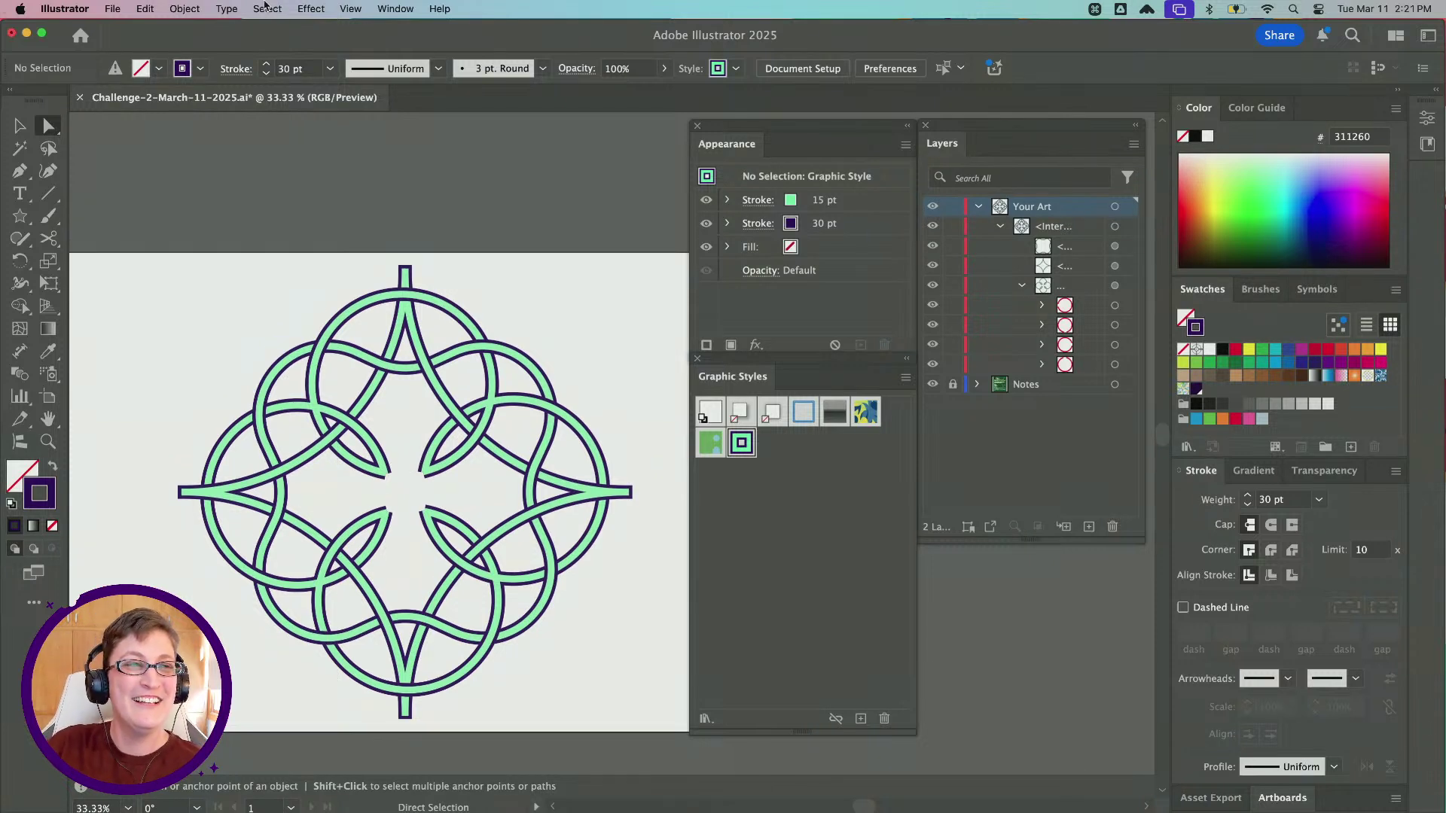
scroll(242, 302, down, 2)
scroll(243, 301, left, 1)
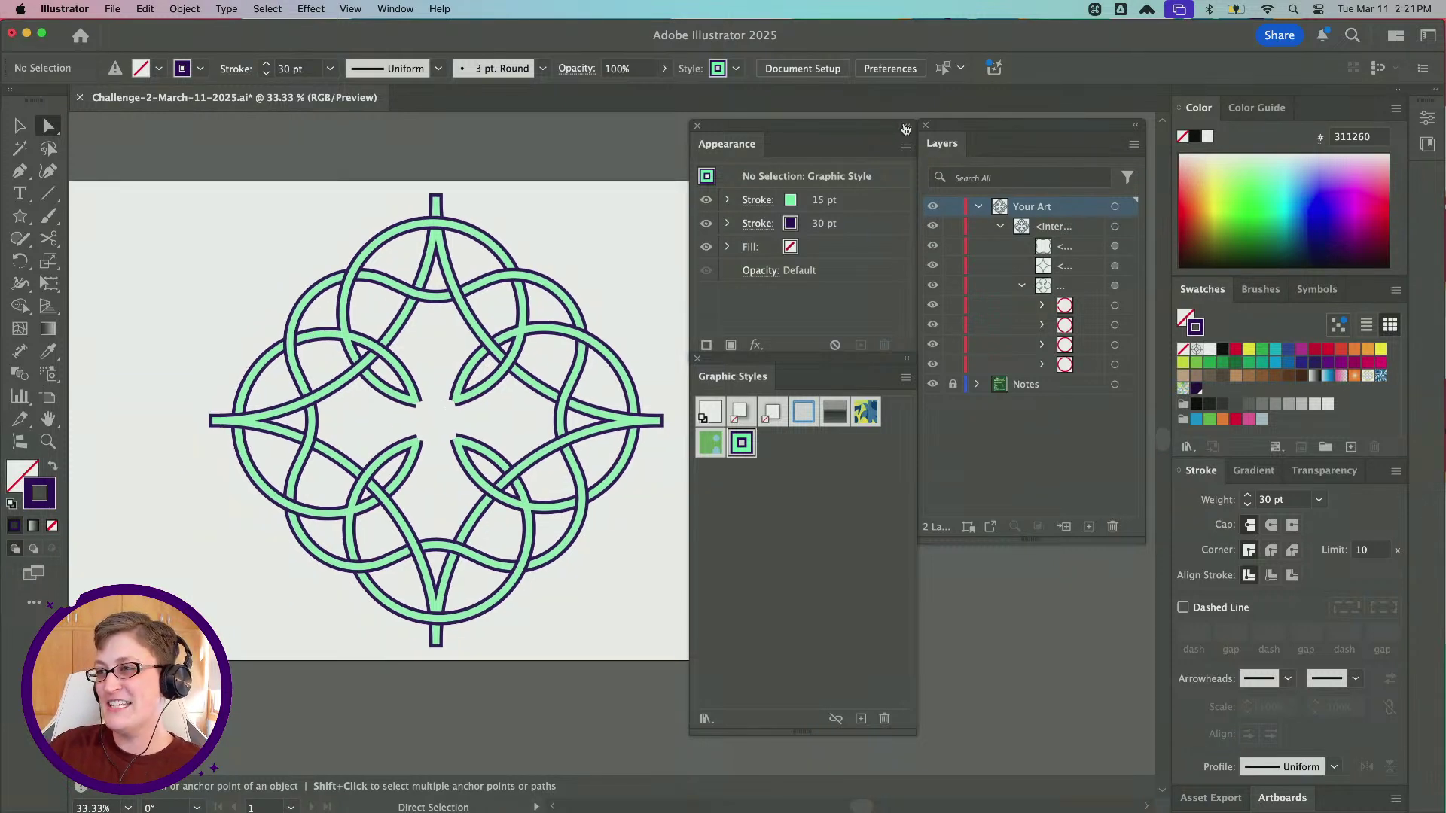
mouse_move(854, 126)
mouse_down()
mouse_move(871, 125)
mouse_move(855, 125)
mouse_up()
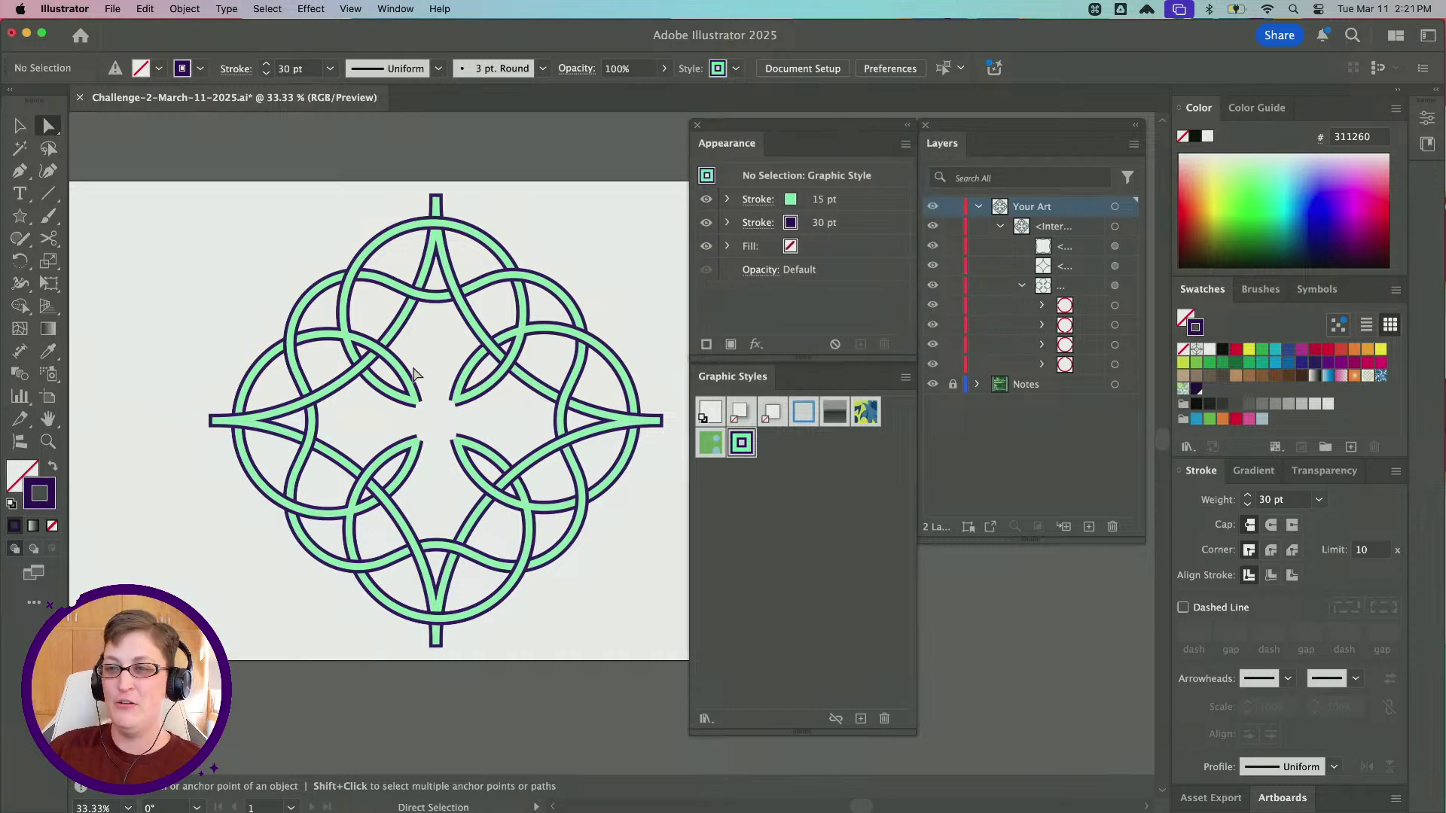
scroll(413, 374, down, 1)
scroll(413, 374, right, 1)
key(super+minus)
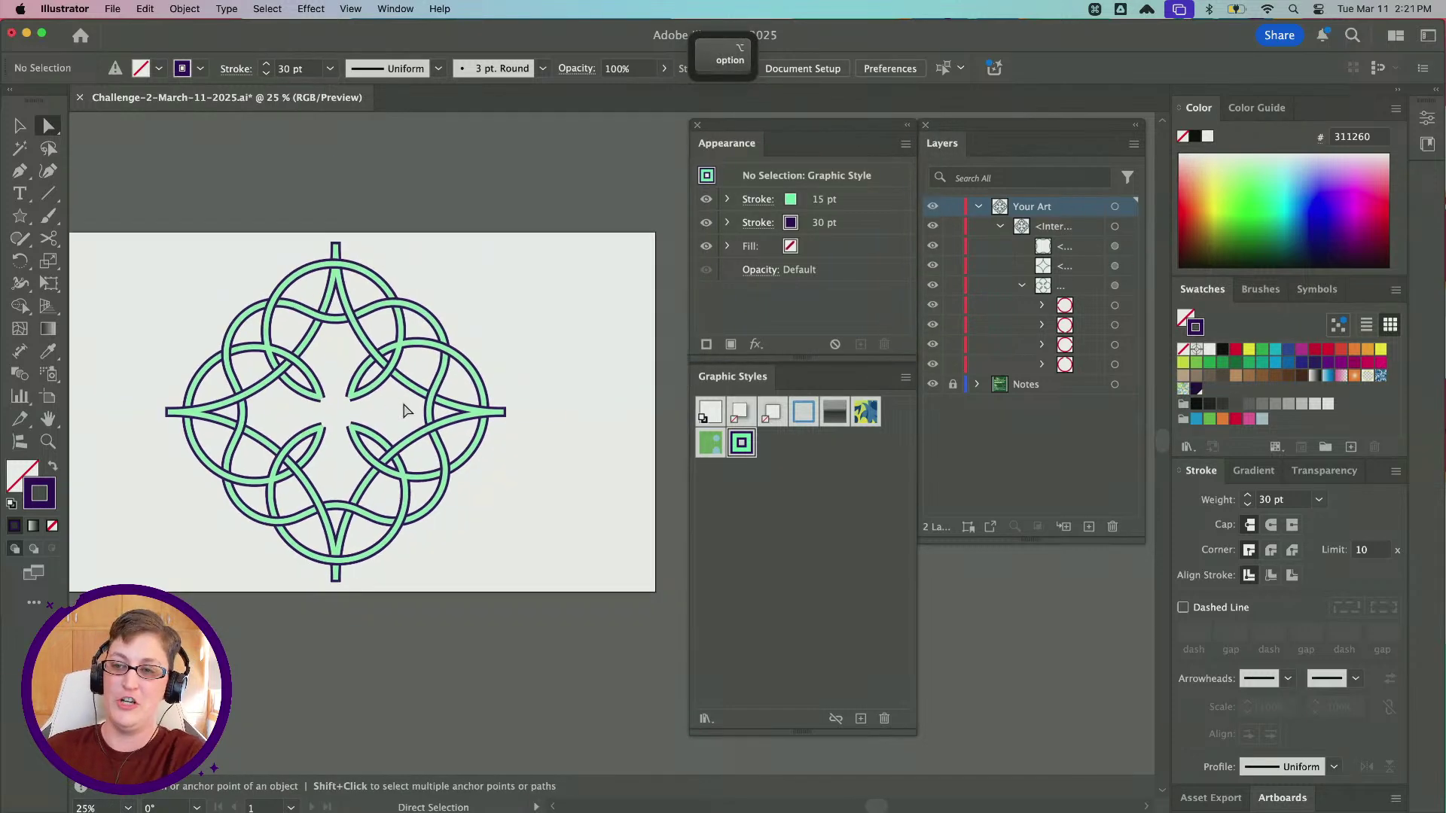
scroll(404, 410, down, 1)
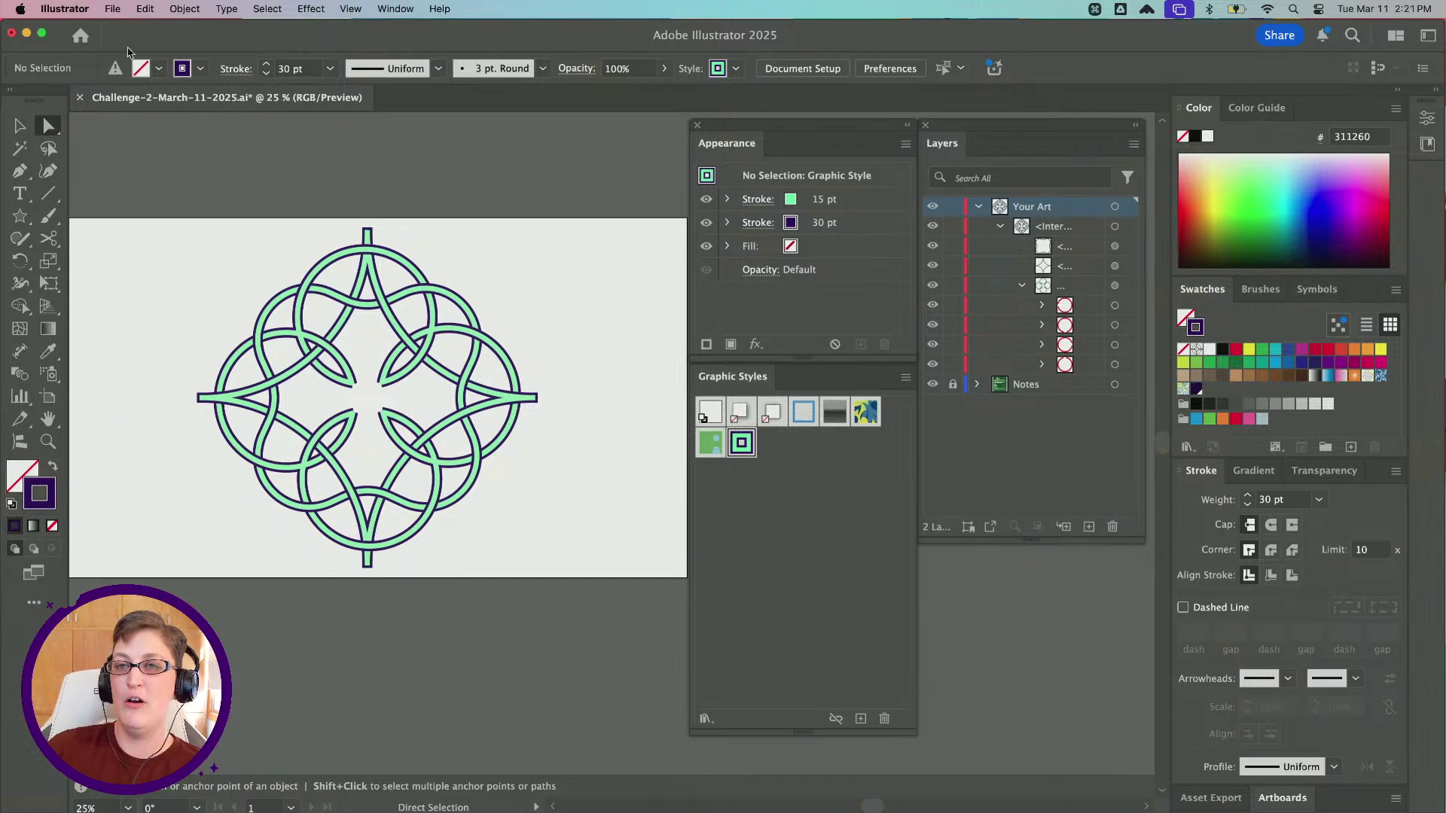
Export the Illustration artboard for screens to the Desktop as a PNG at 1x scale
click(113, 9)
mouse_move(173, 362)
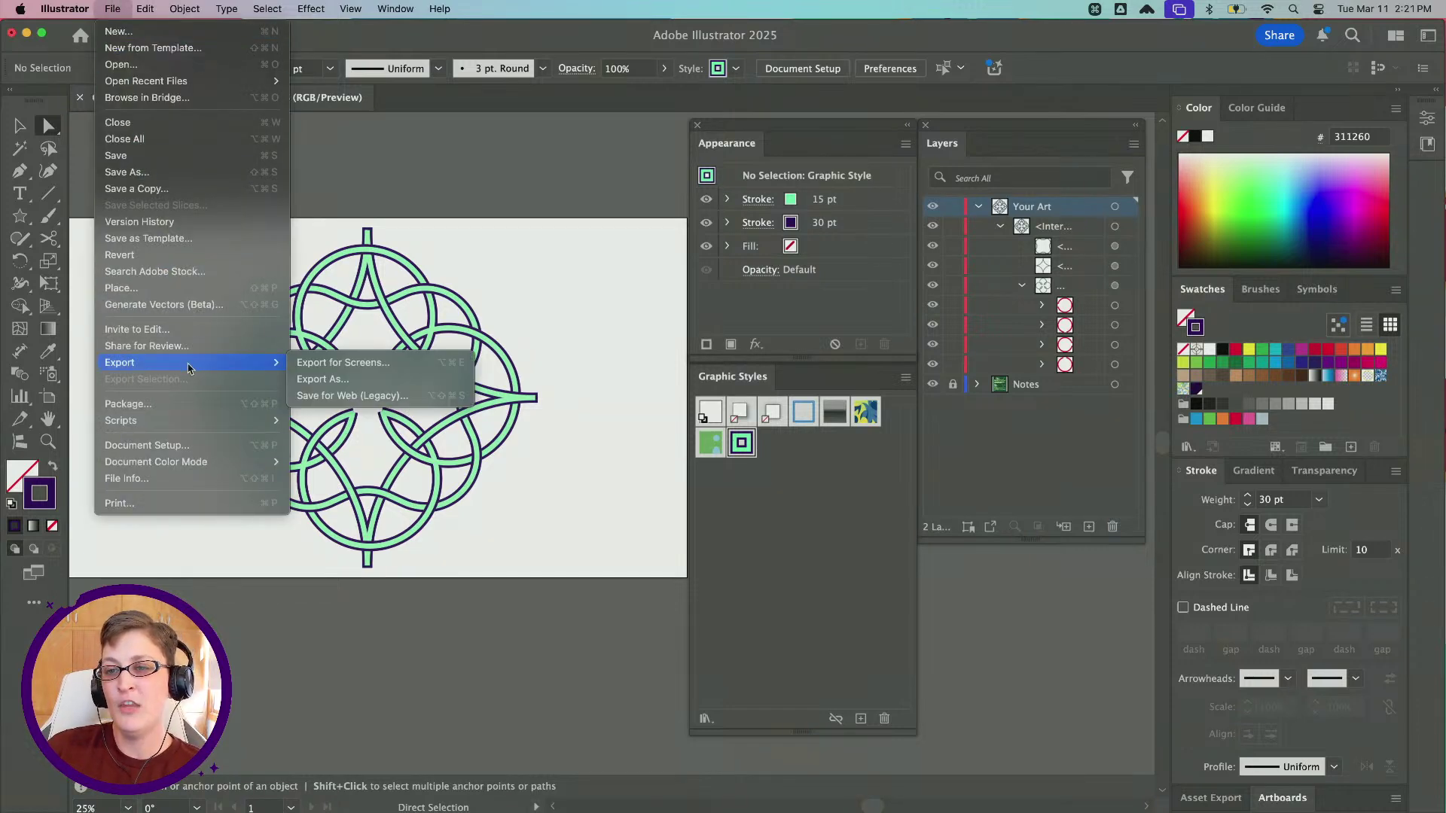
click(354, 362)
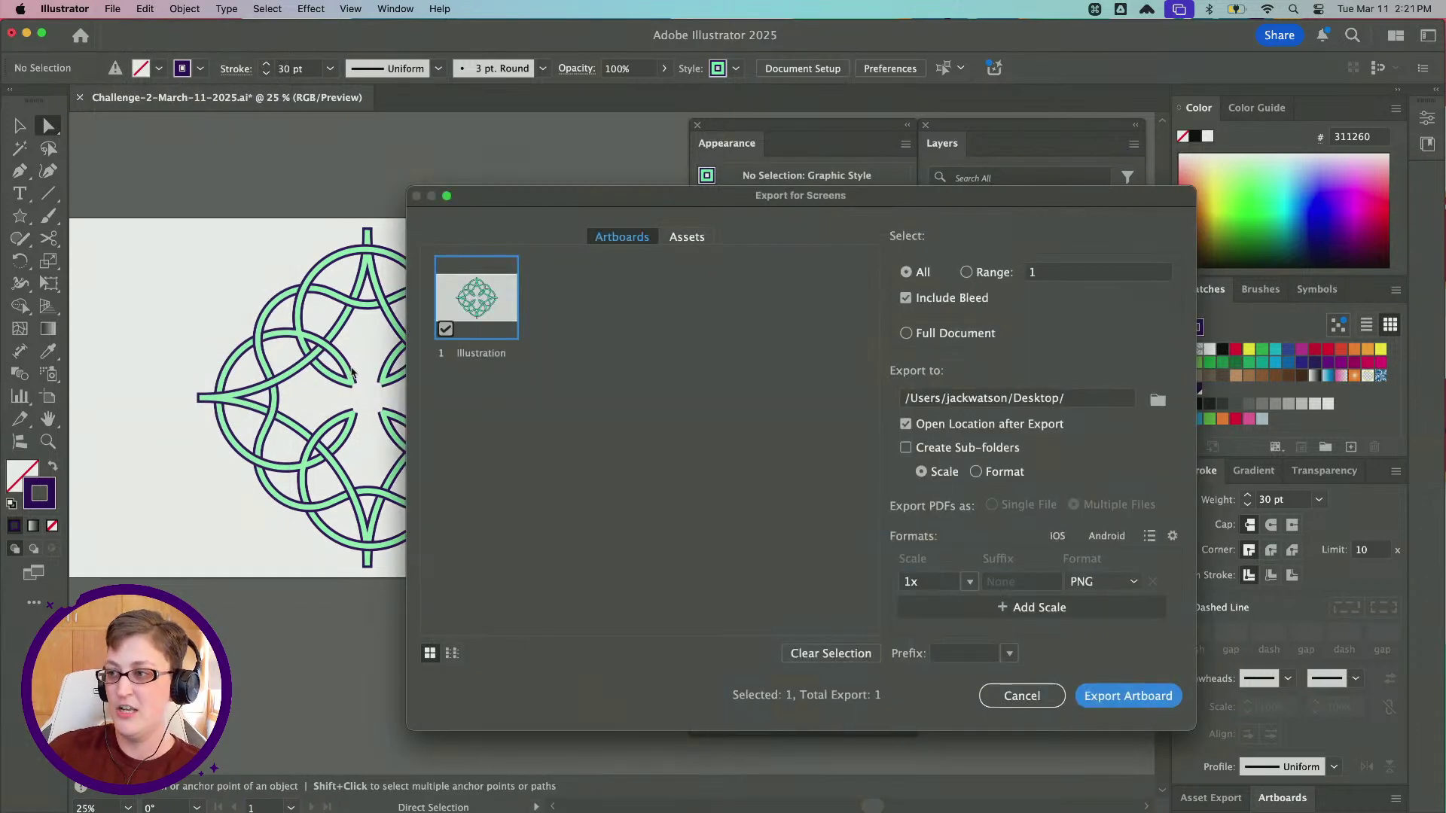
click(1132, 582)
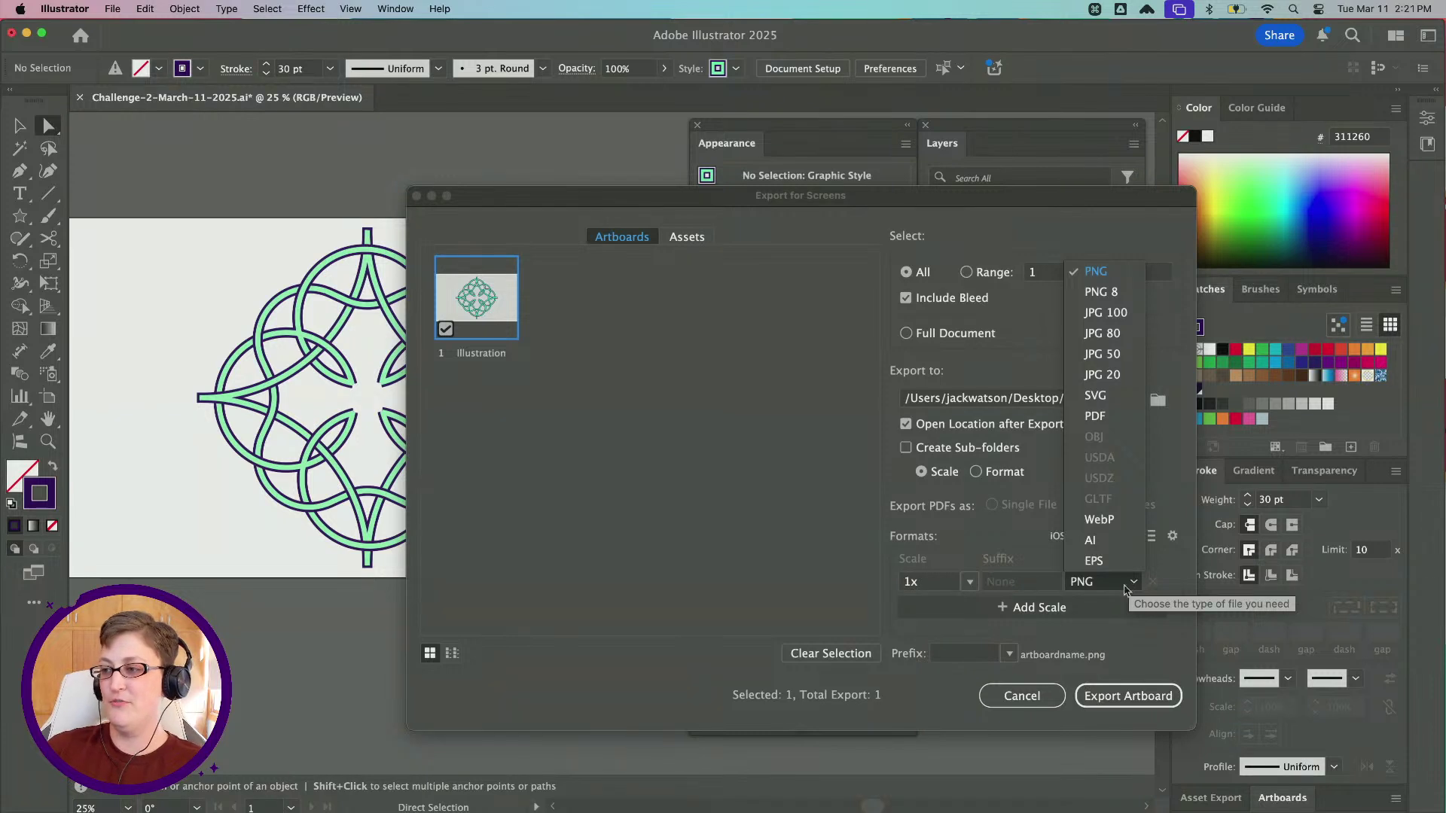
click(1121, 646)
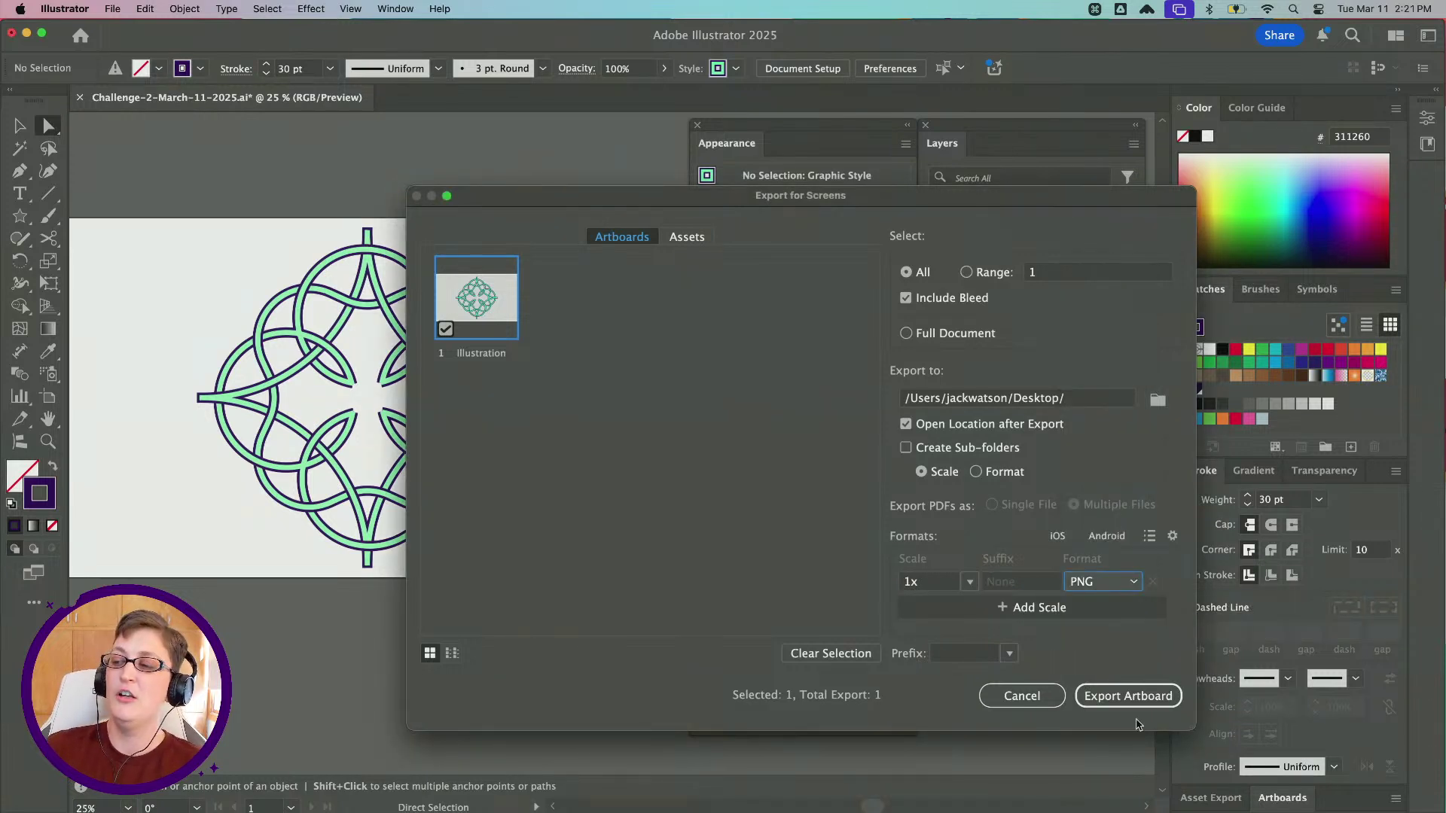
click(1118, 700)
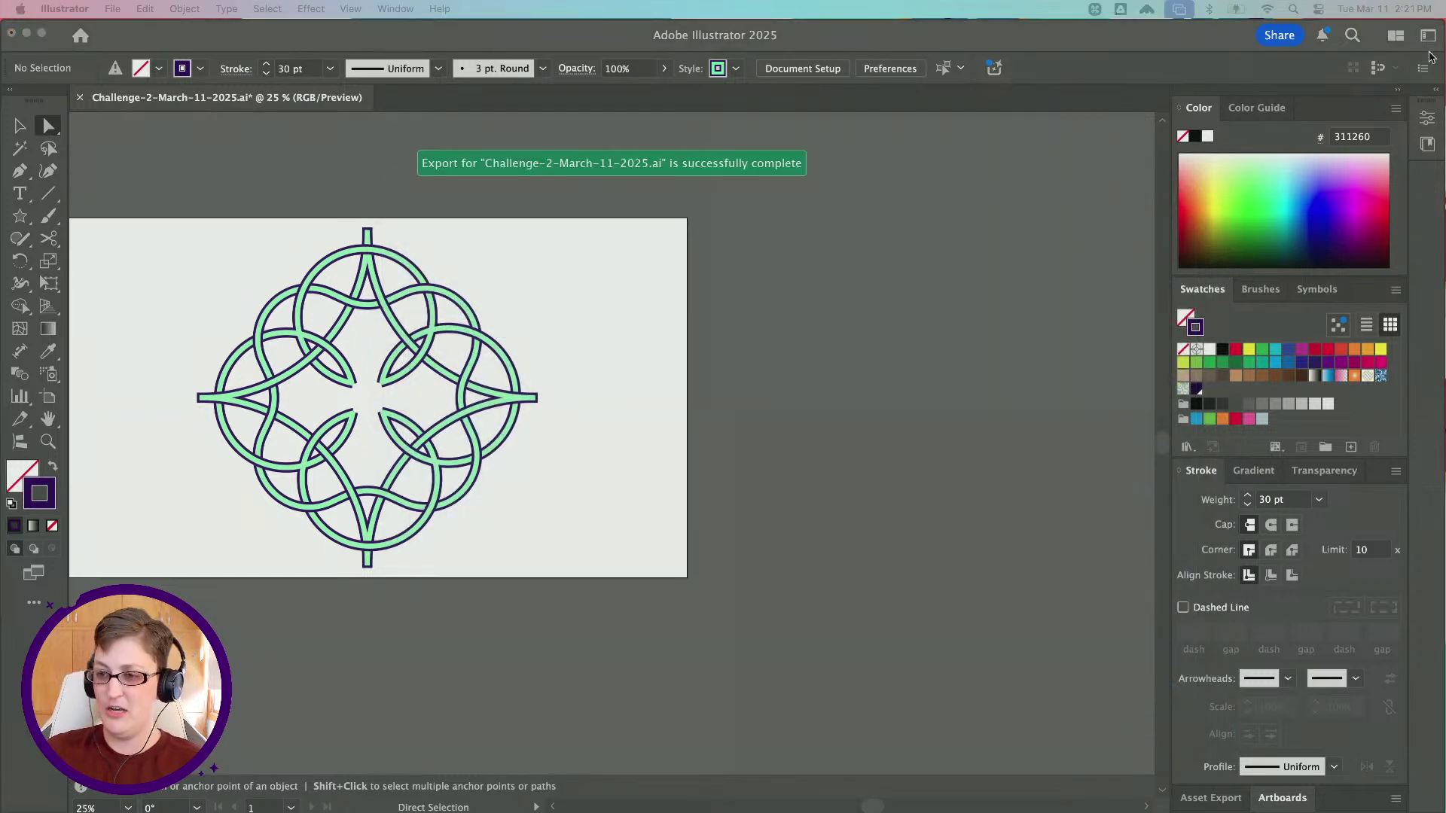
Switch to Discord and post the exported Illustration.png in the challenge-feedback channel with the message "challenge 2 for march"
click(618, 783)
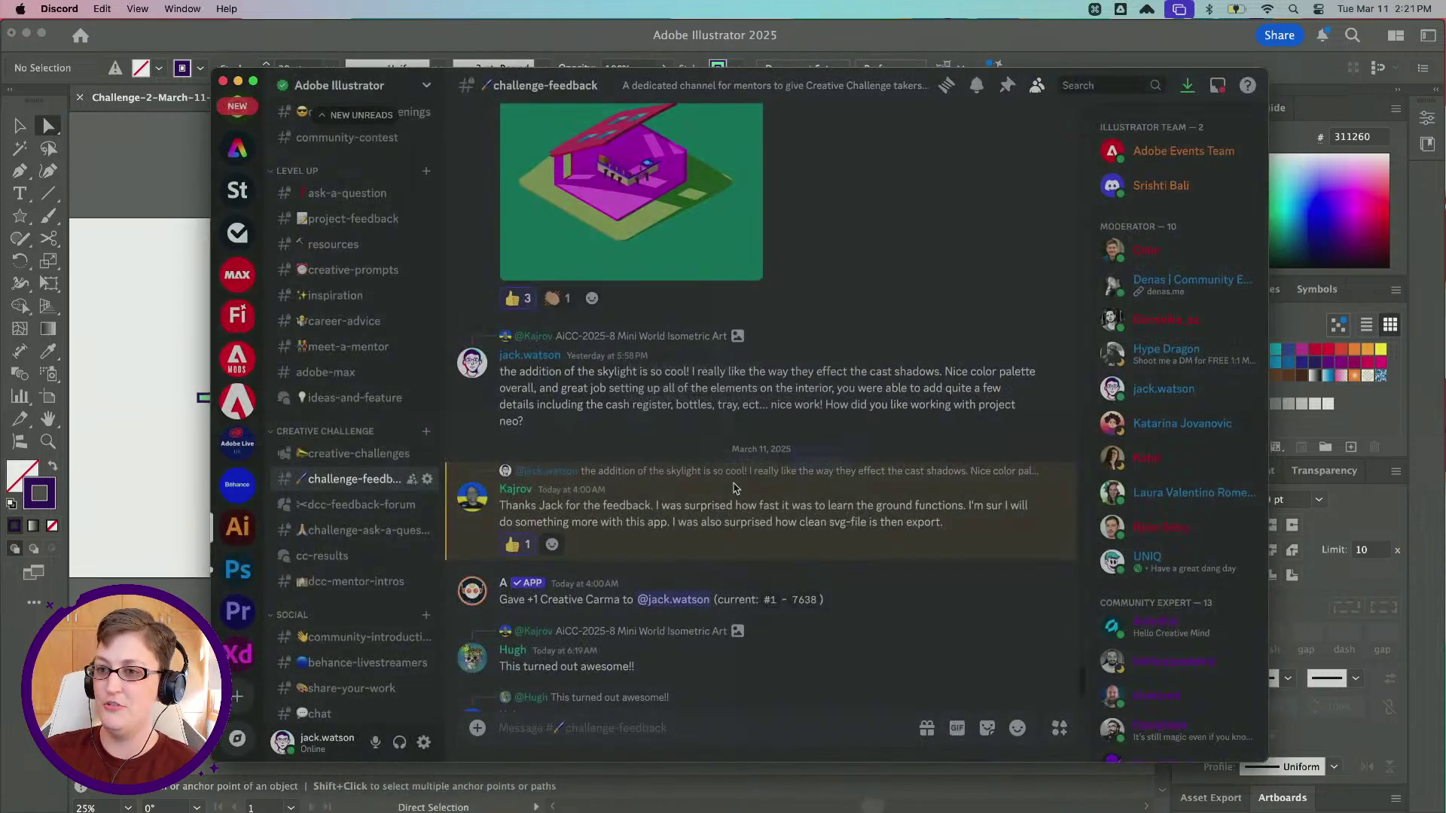
click(749, 475)
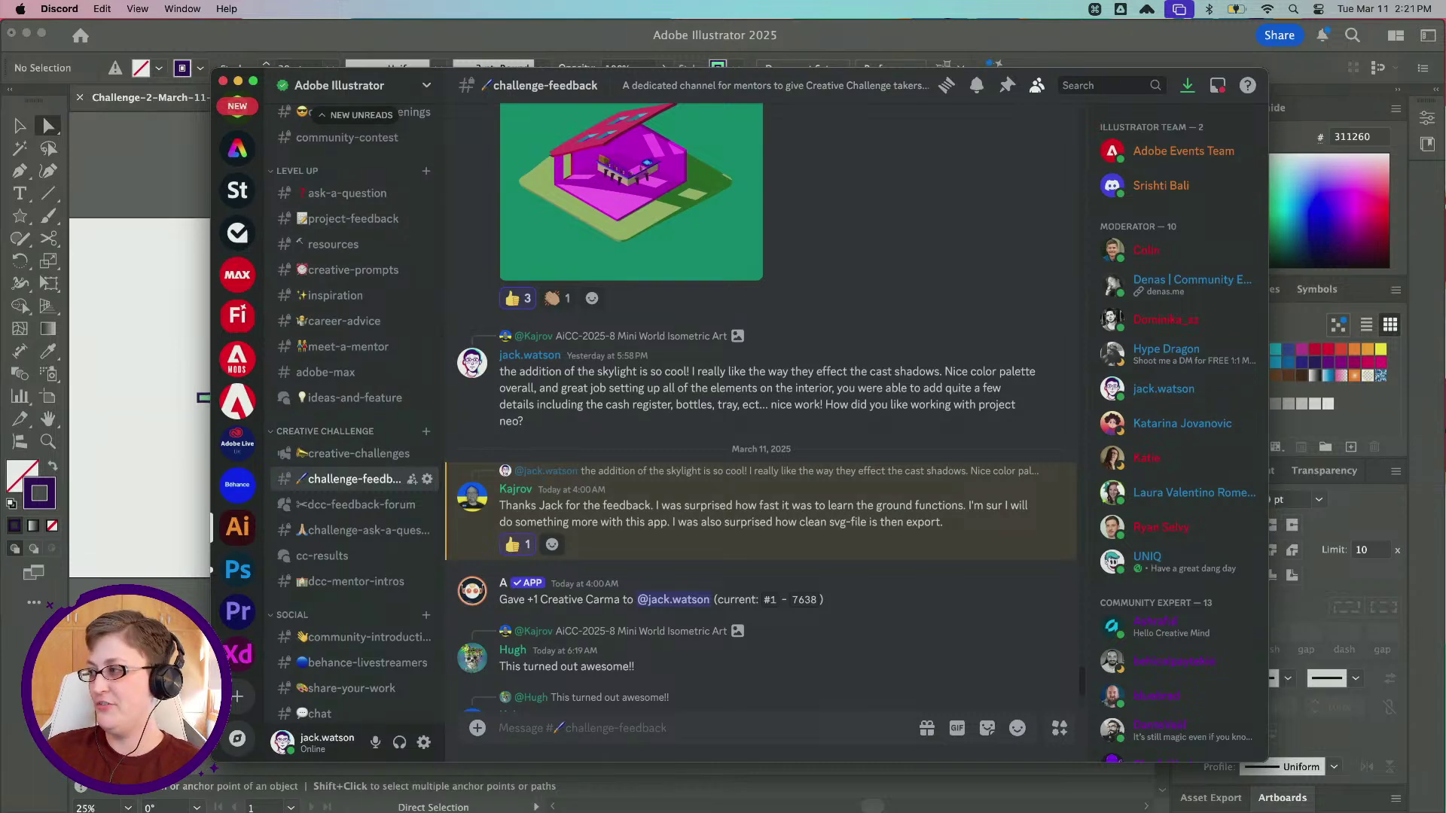
drag(1430, 557, 755, 691)
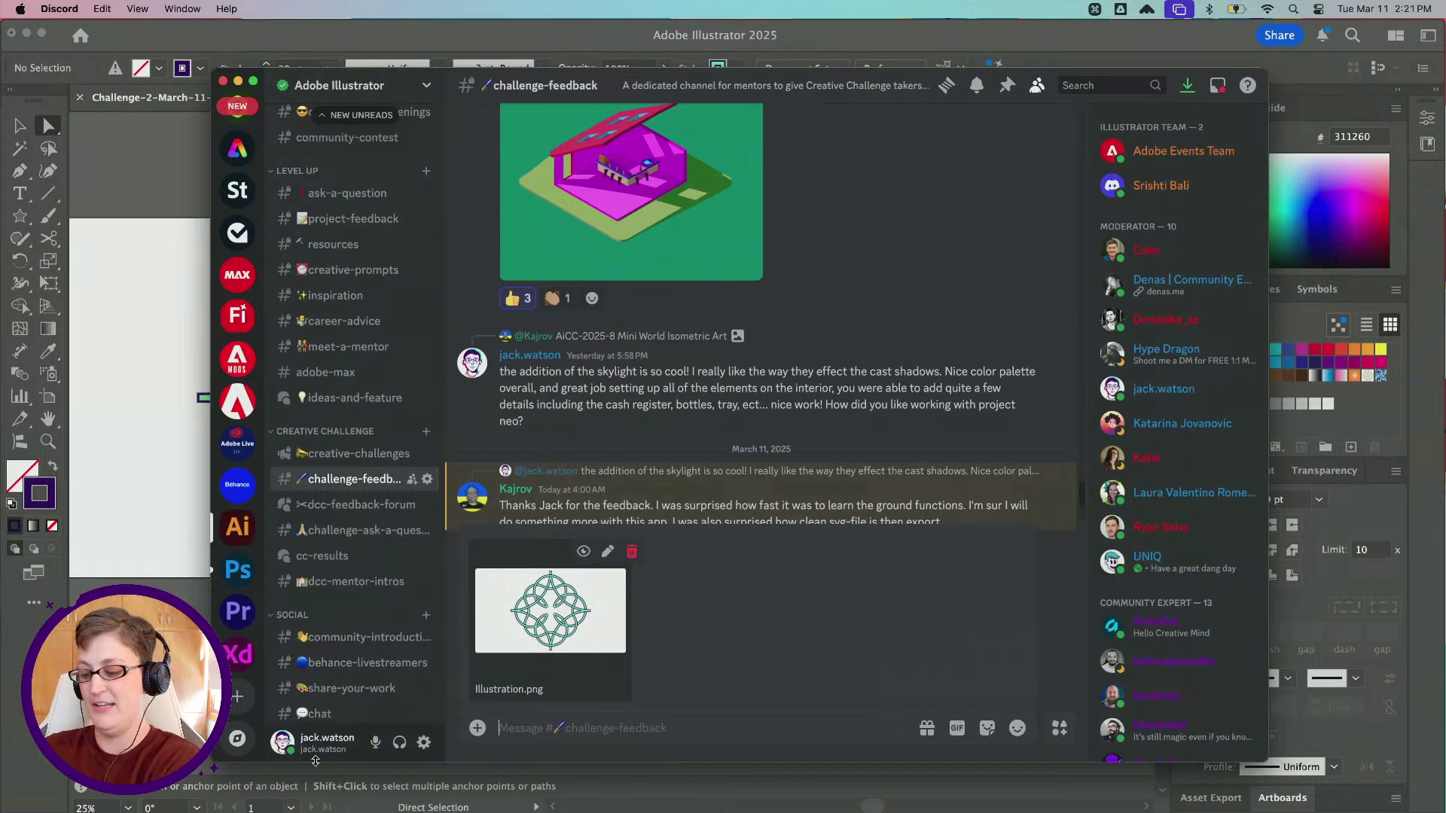
text(challenge 2 for march)
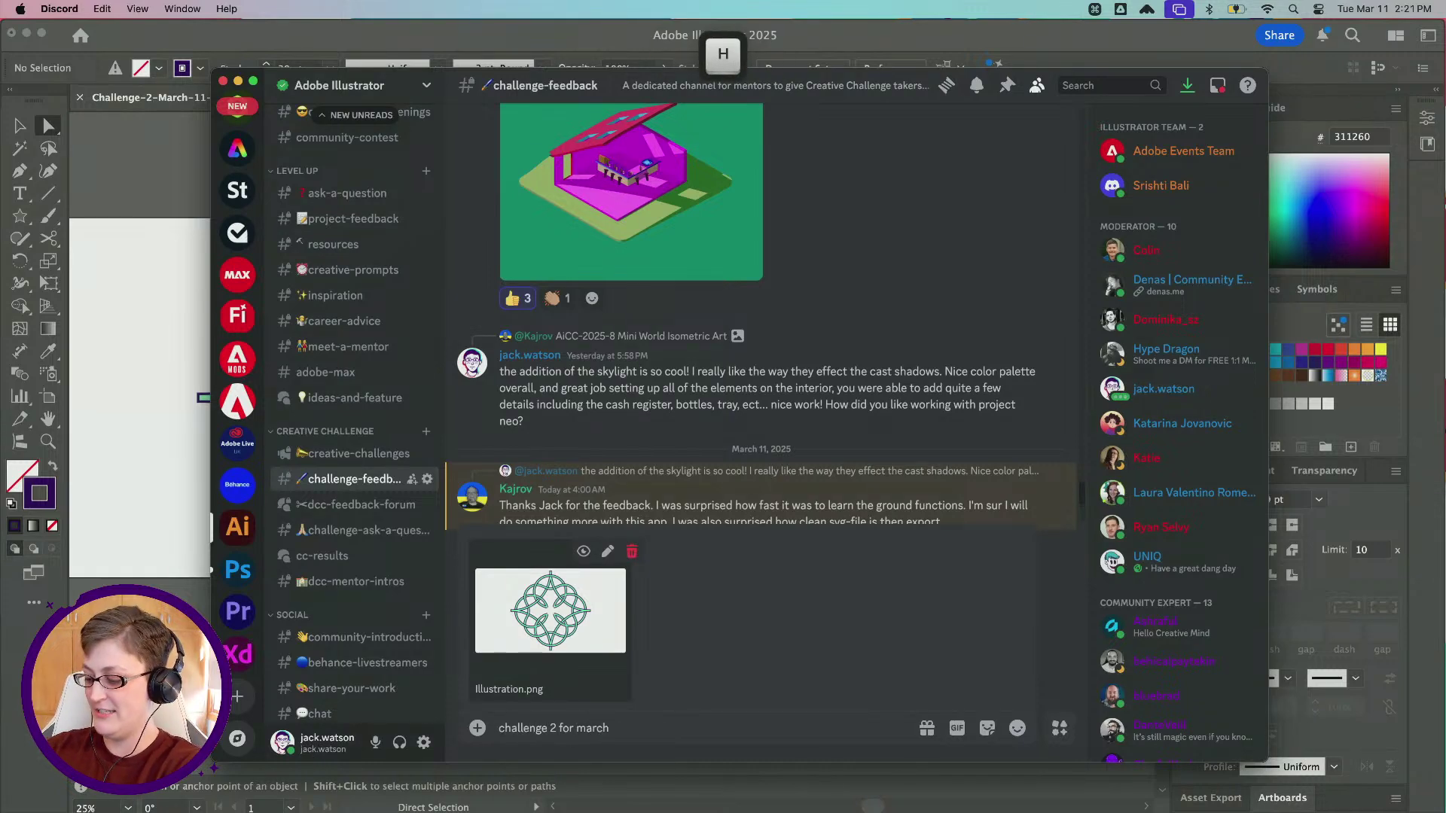
key(Return)
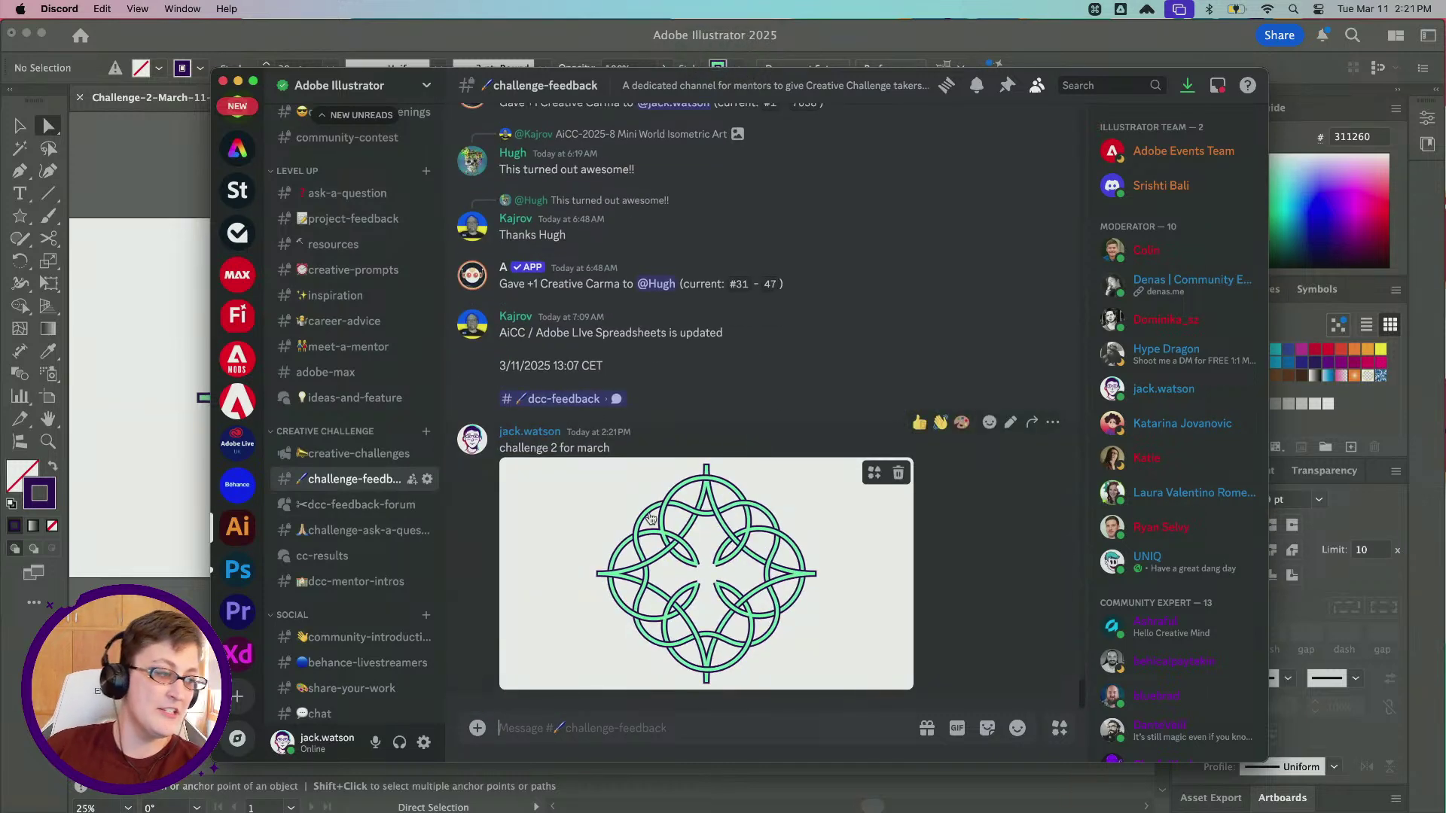
View the two earlier isometric house submissions in the channel at full size, and return to the Illustrator artboard
scroll(781, 549, up, 10)
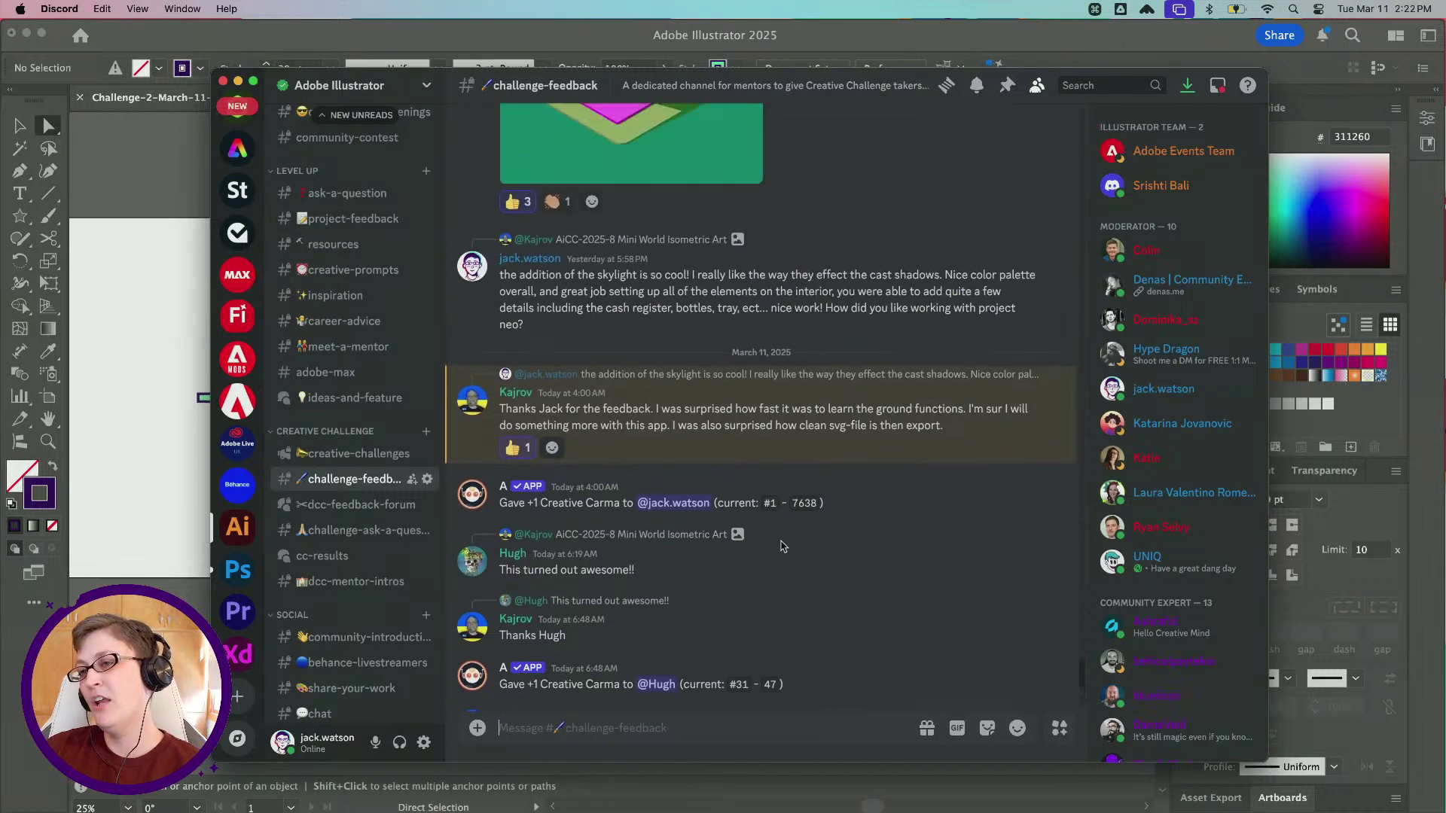
scroll(781, 547, up, 5)
click(642, 304)
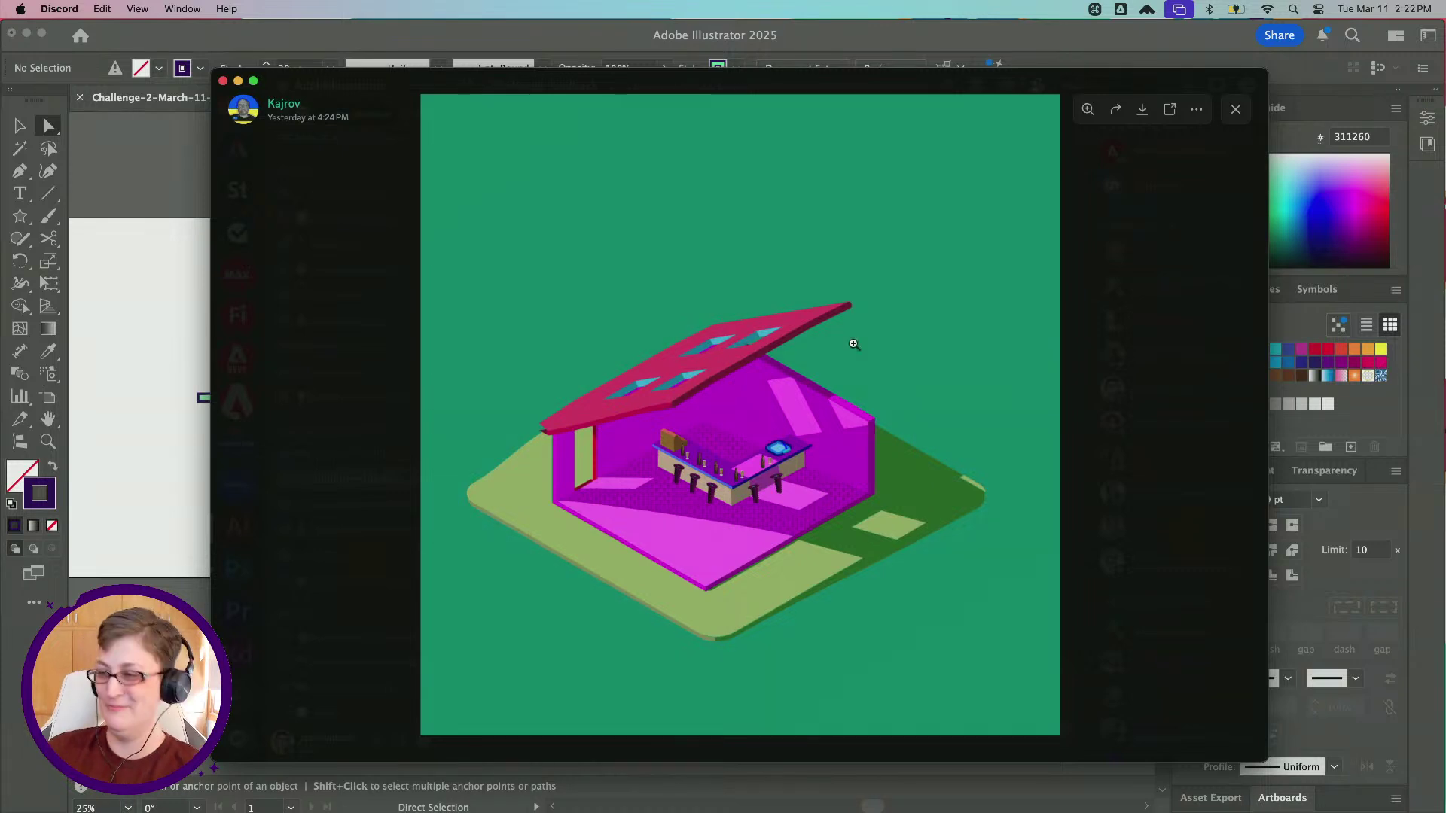
click(1155, 445)
scroll(698, 376, up, 5)
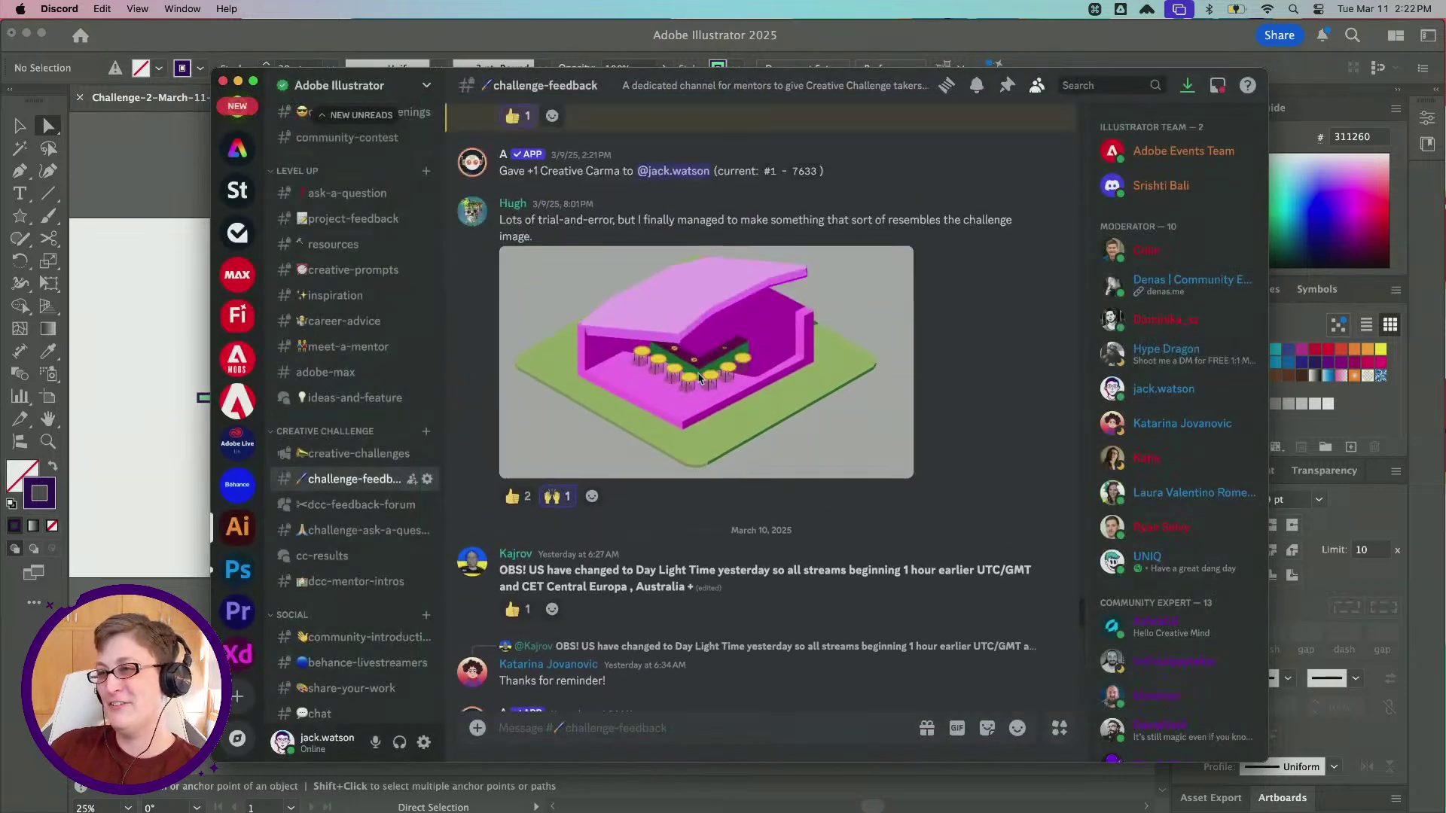
click(698, 374)
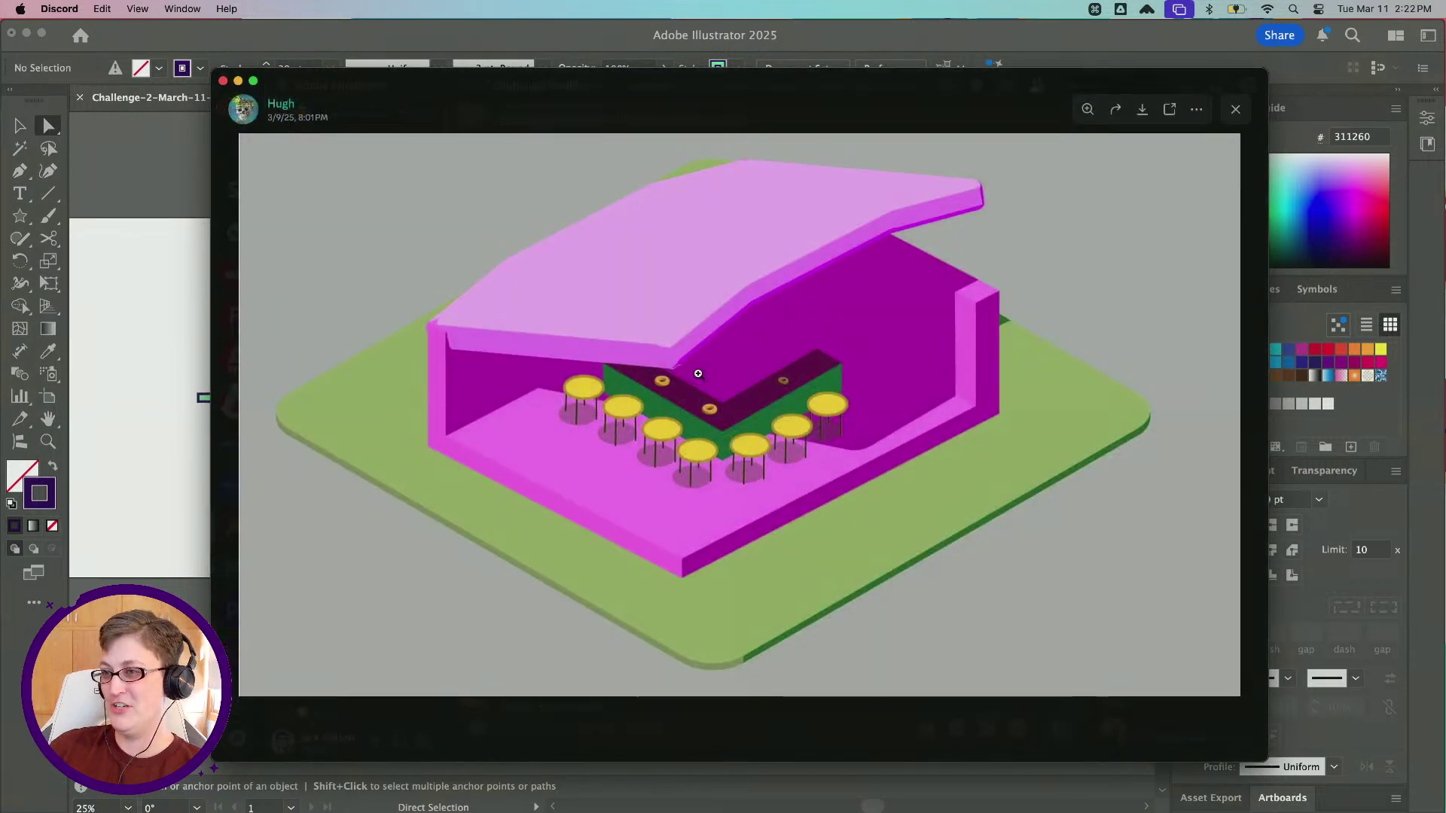
click(885, 742)
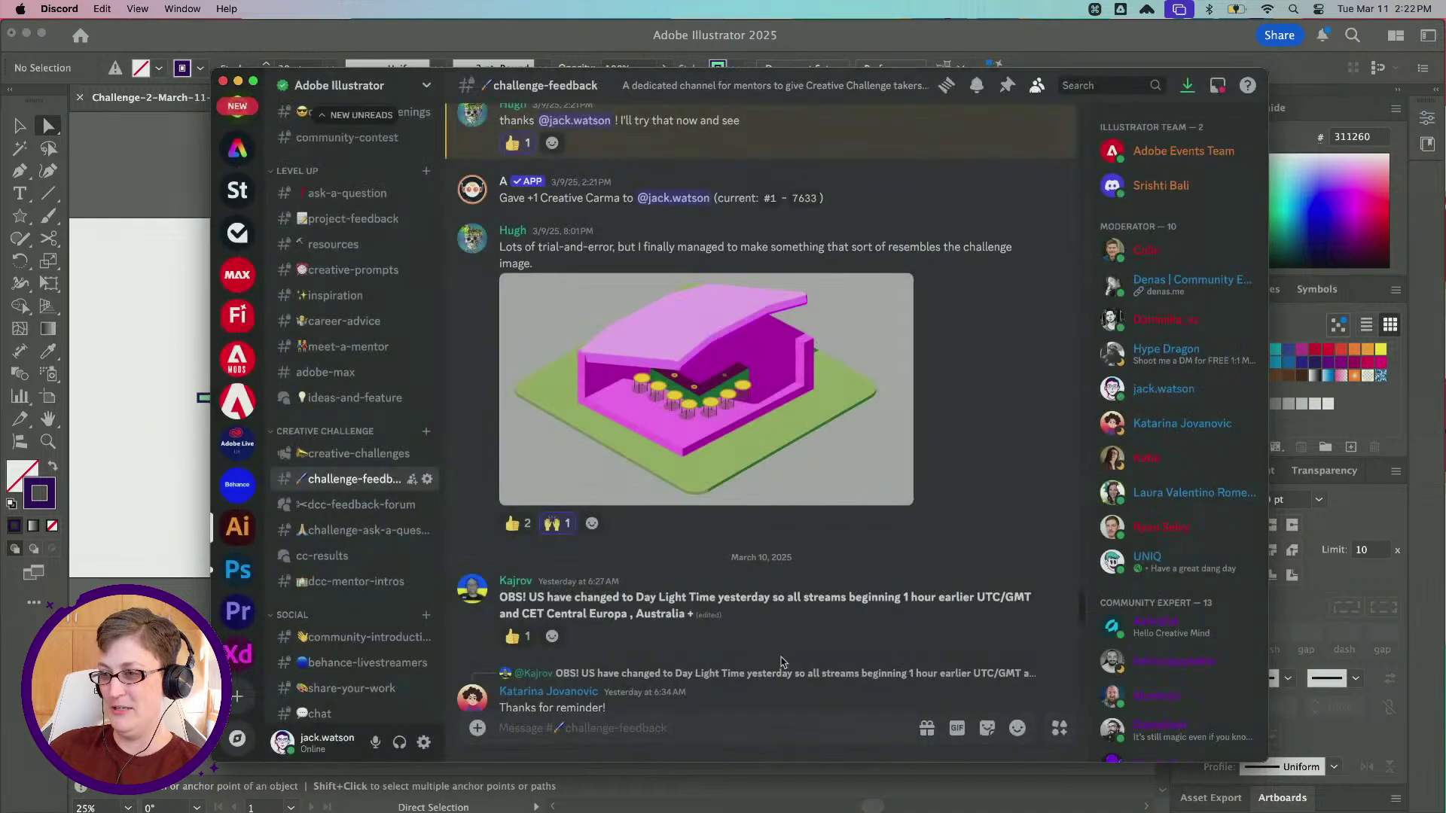
scroll(779, 663, down, 10)
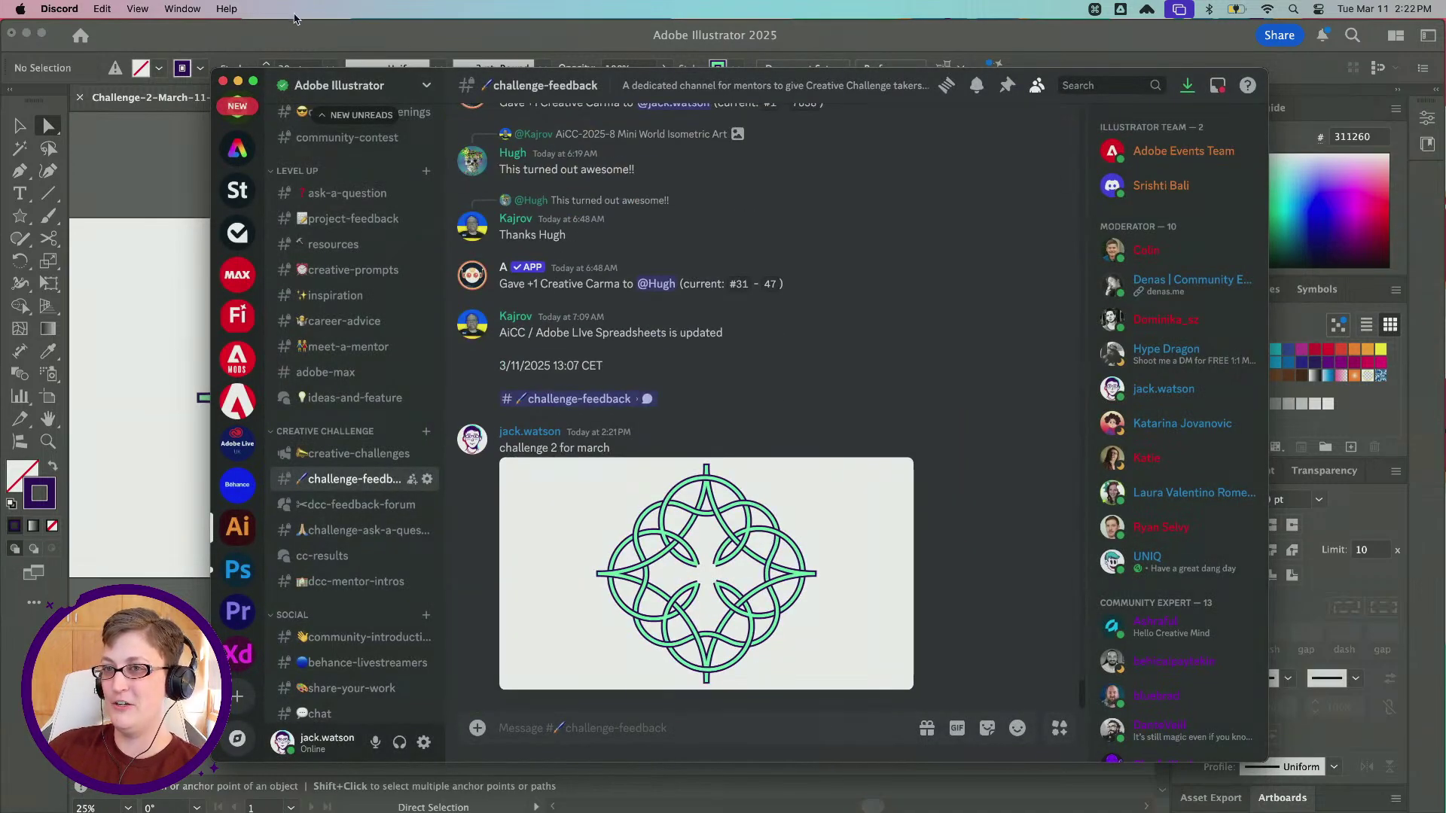
drag(649, 85, 1444, 197)
scroll(656, 288, left, 2)
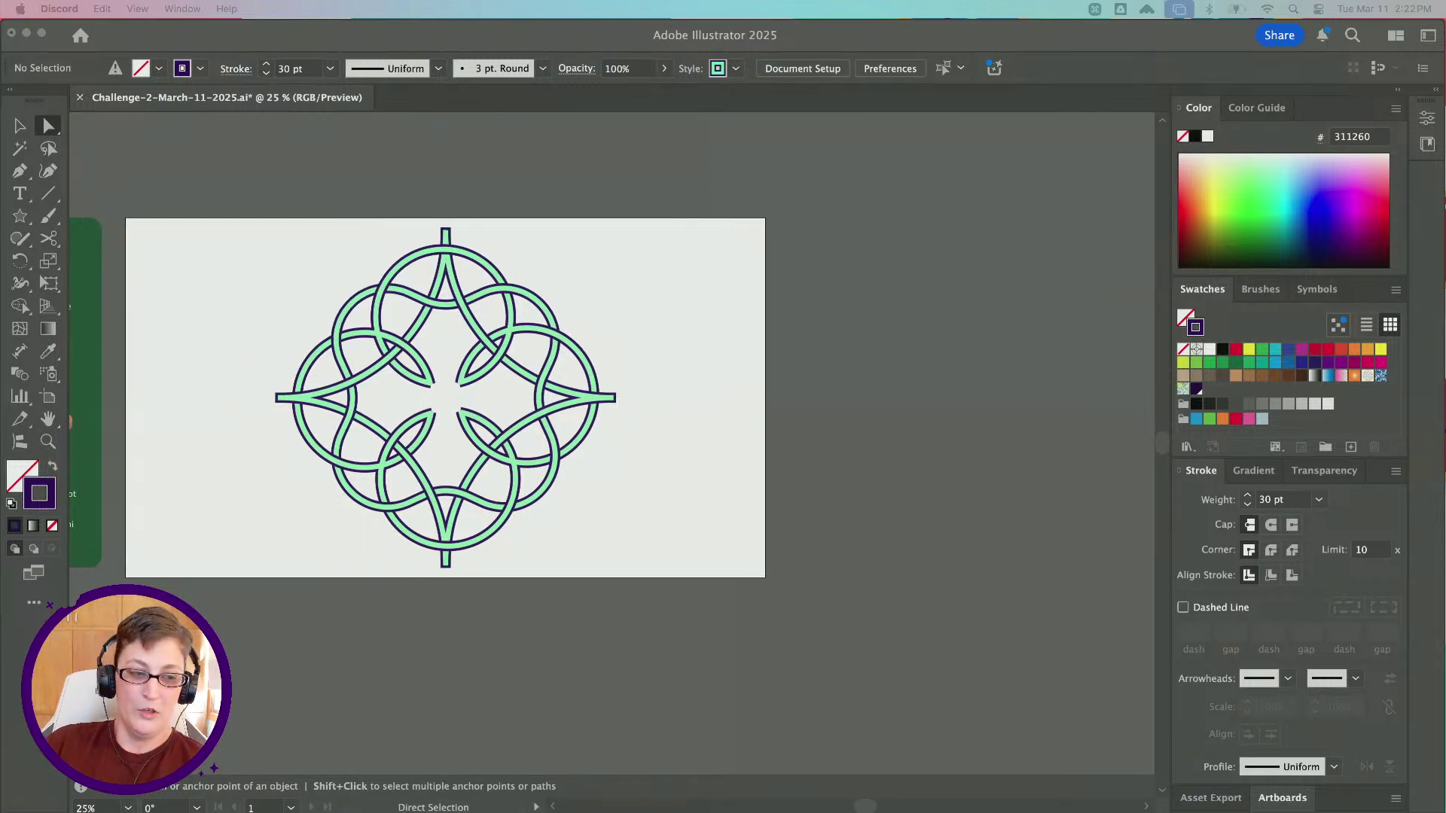